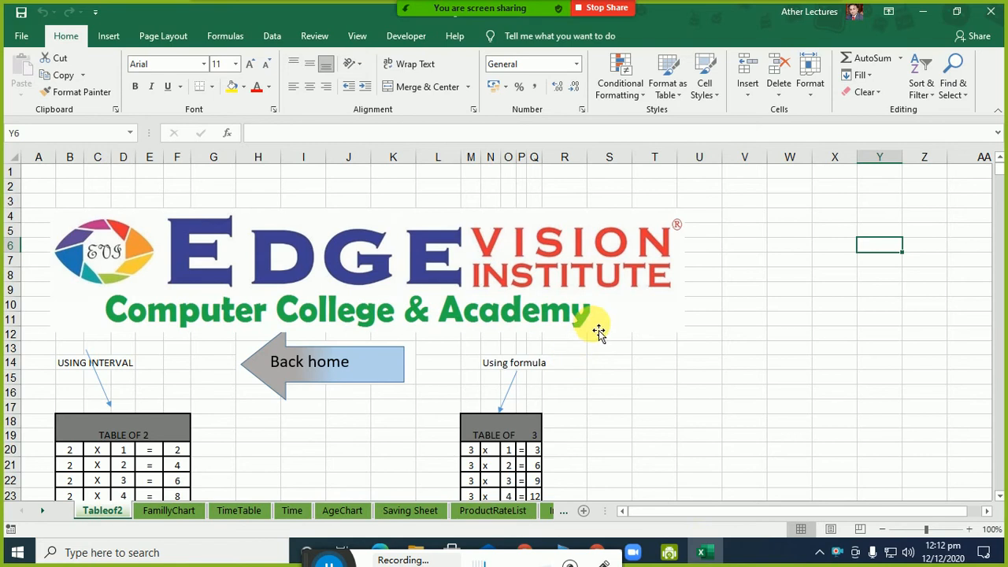
Step: Shrink the logo picture to about columns B to N wide and move it up to the sheet's first rows
click(592, 318)
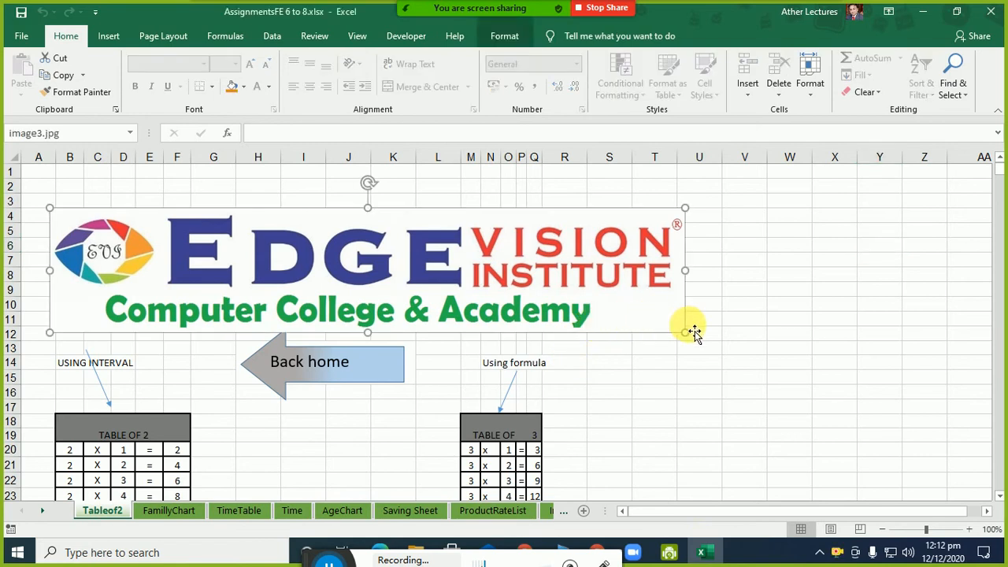
drag(682, 332, 504, 274)
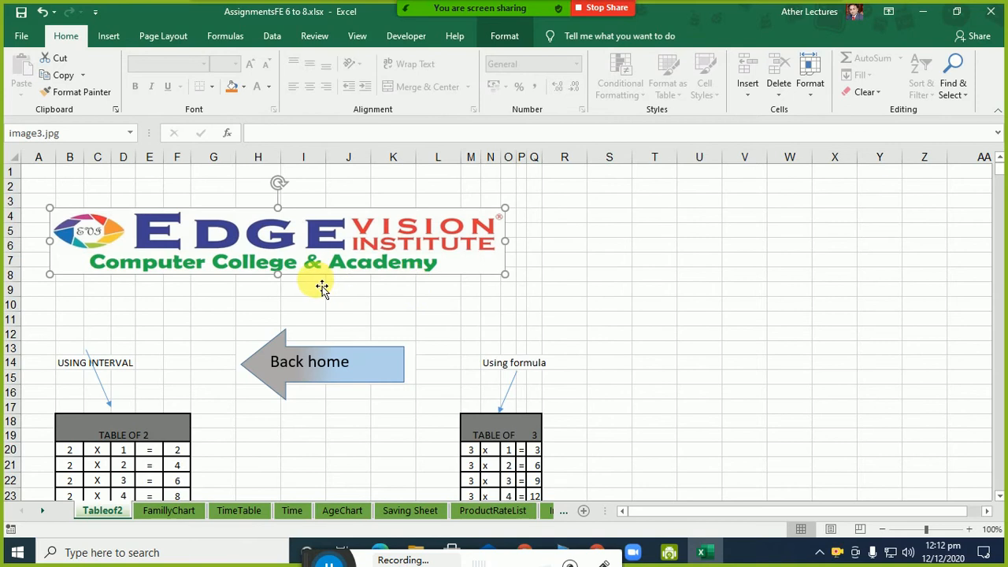
drag(314, 263, 309, 219)
Step: Enter 2 in W16 and 4 in W17, and try filling W16 alone down to W29
scroll(225, 286, down, 1)
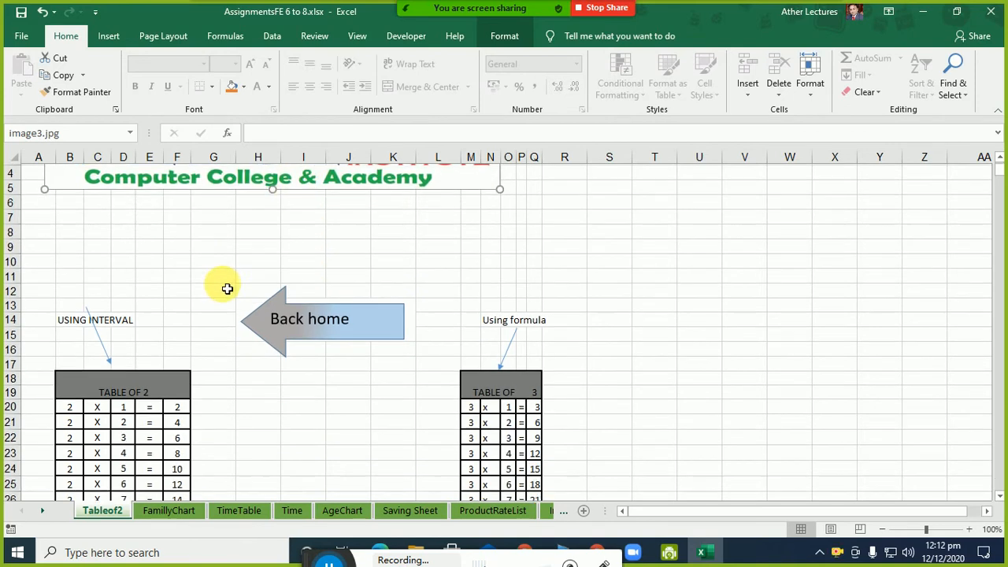
scroll(225, 286, down, 2)
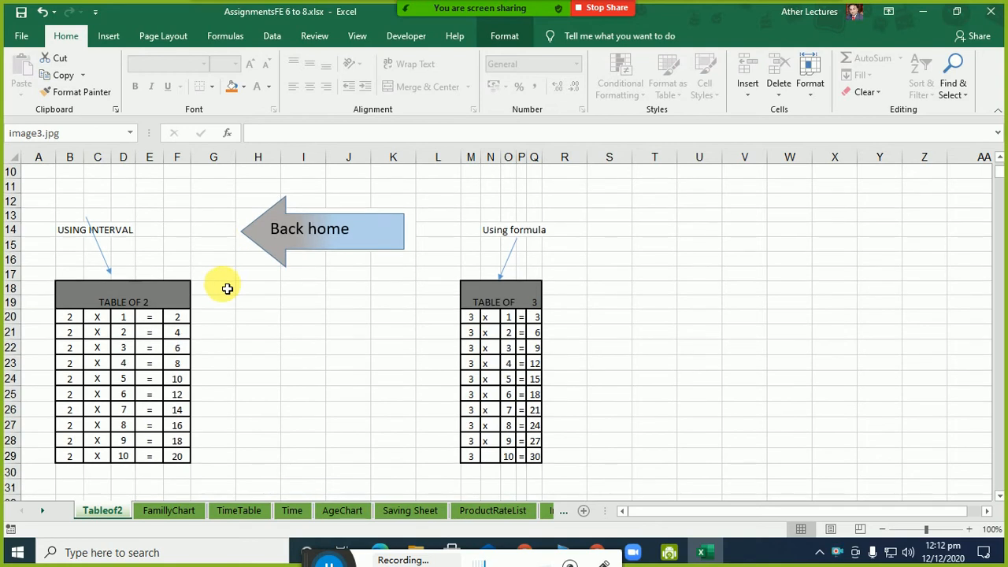
drag(176, 317, 178, 442)
click(808, 265)
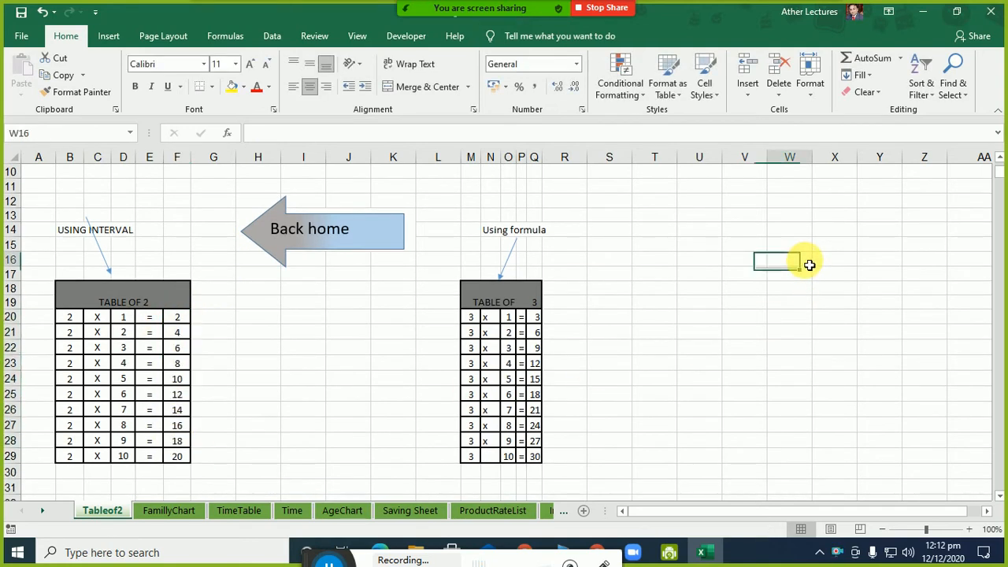
text(2)
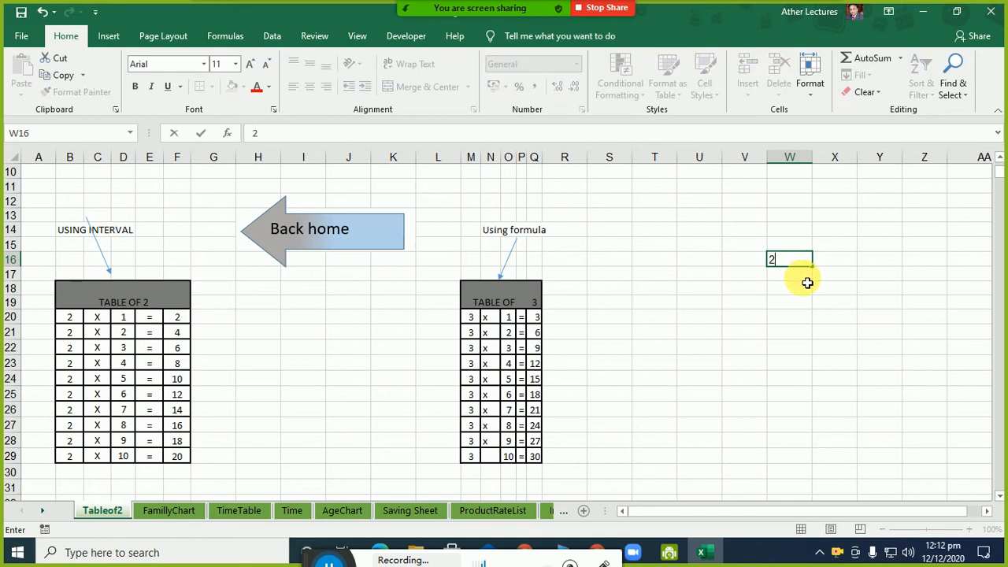
key(Return)
text(4)
key(Return)
drag(798, 257, 799, 461)
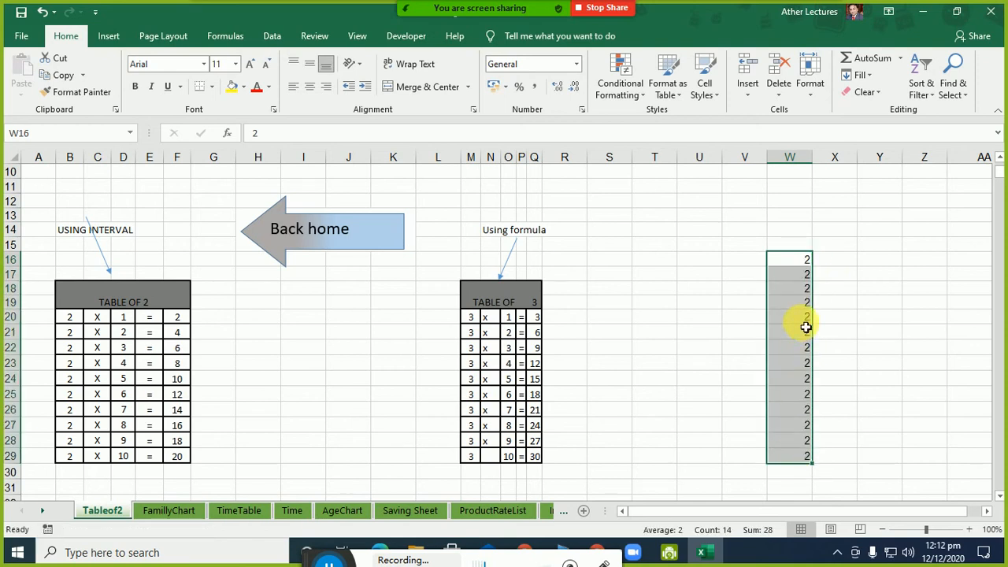
key(ctrl+z)
Step: Fill the 2, 4 series from W16:W17 down to W26, and clear those cells
drag(820, 286, 818, 413)
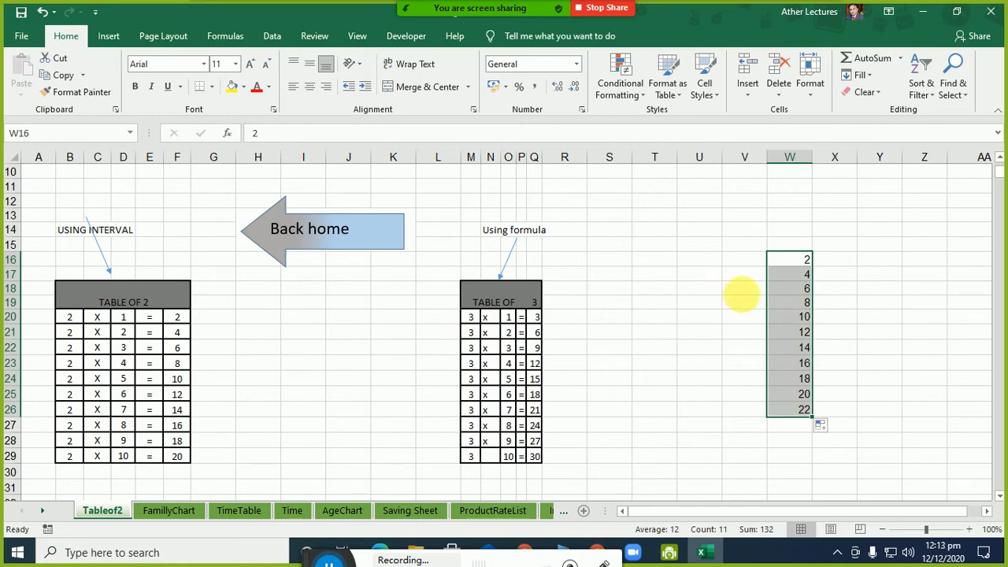
key(Delete)
Step: Try a formula starting with = in V15, moving its reference among cells such as Y18, W18, U18 and X17
click(743, 244)
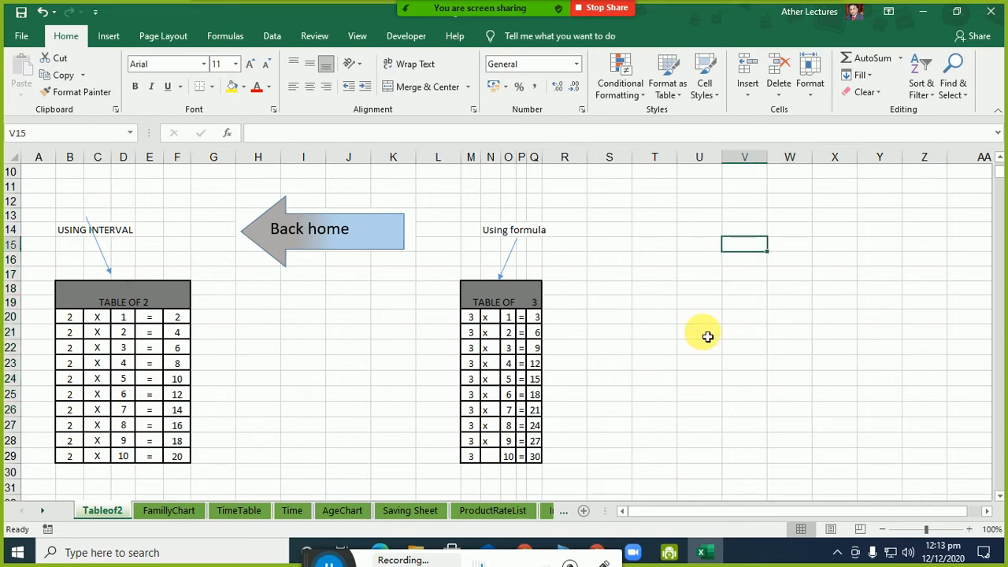
text(-)
key(BackSpace)
text(=)
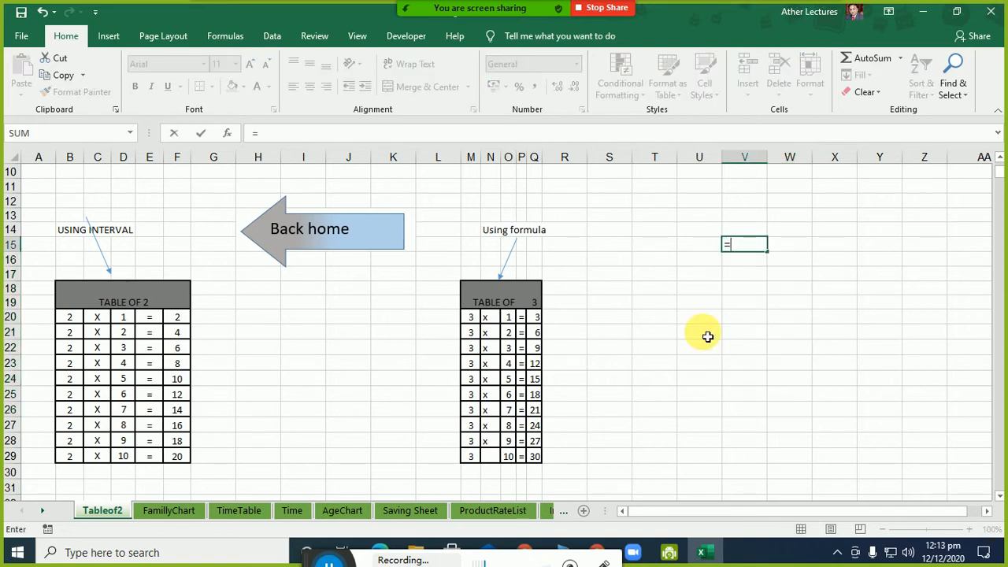
key(Down)
key(Down)
key(Down)
key(Left)
key(Left)
key(Right)
key(Right)
key(Right)
key(Right)
key(Right)
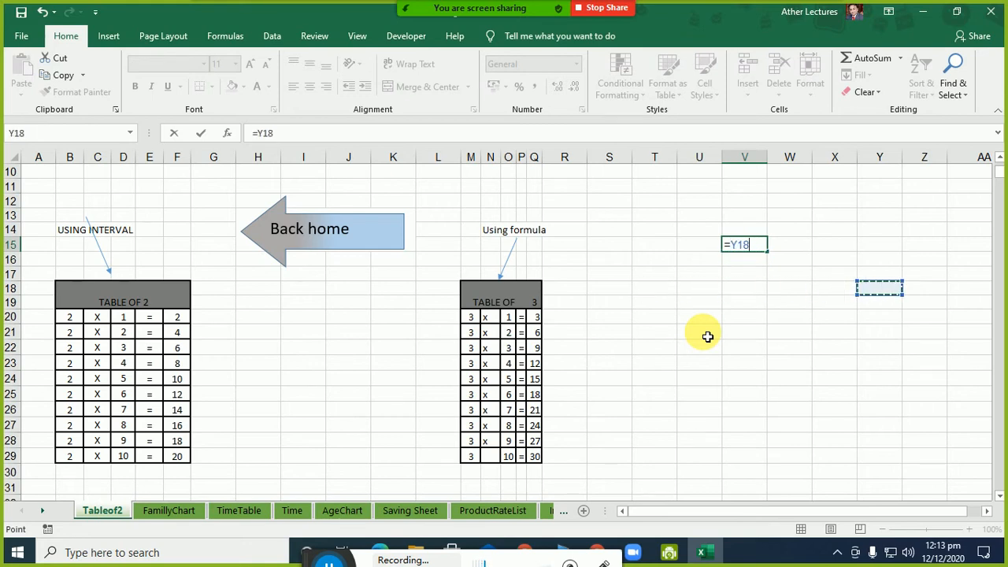
key(Left)
key(Left)
key(Left)
key(Left)
key(Left)
key(Left)
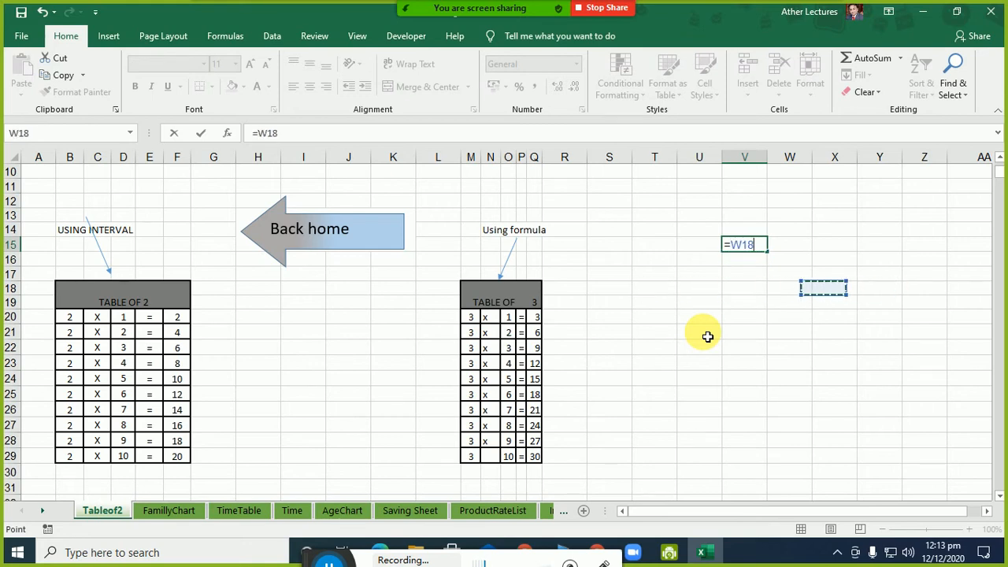
key(Right)
key(Right)
key(Right)
key(Right)
key(Right)
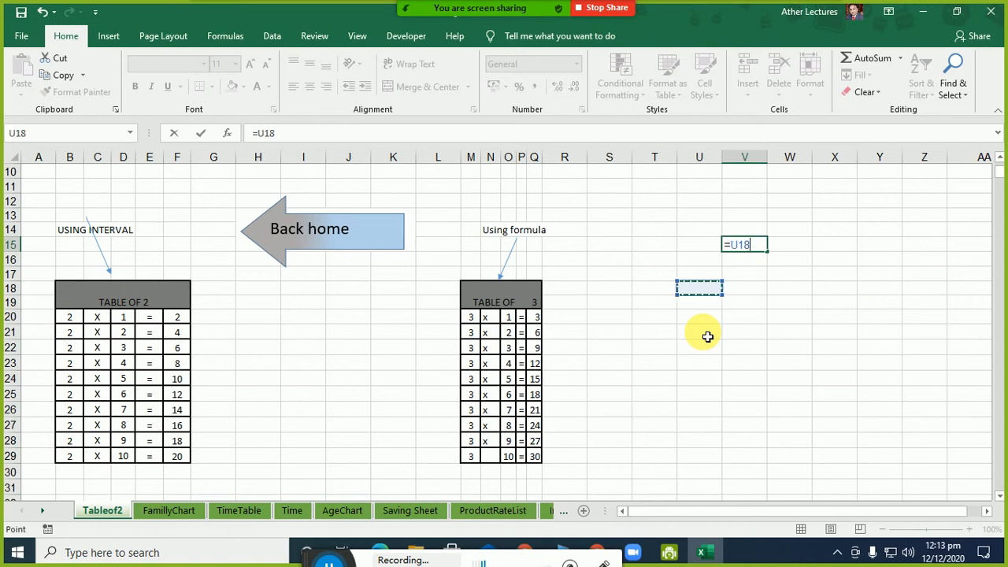
key(Down)
key(Down)
key(Up)
key(Up)
key(Up)
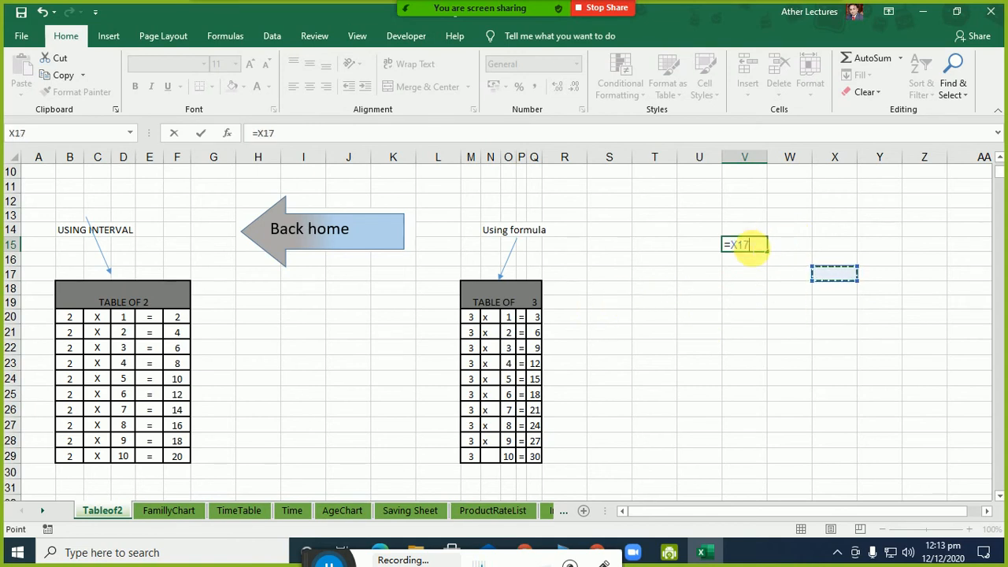
double_click(740, 245)
key(BackSpace)
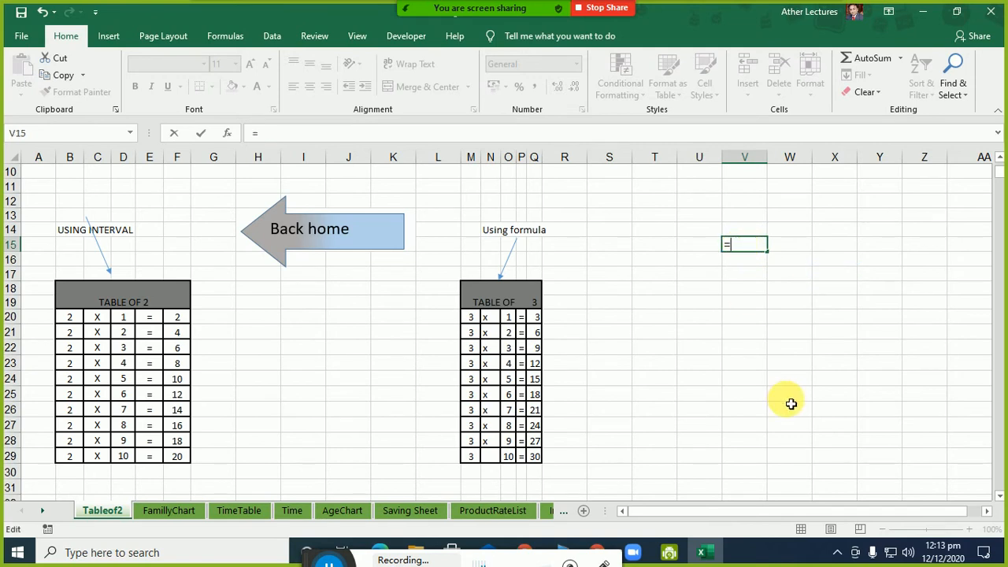
key(Return)
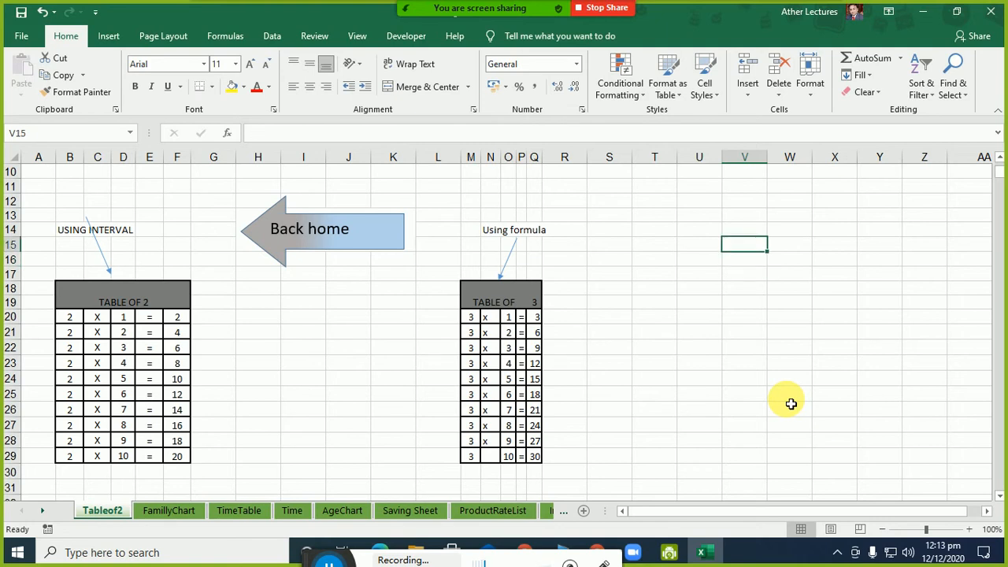
Step: Restart the = formula in V15, move its reference around V19 and W19, and erase it
text(=)
key(Down)
key(Down)
key(Down)
key(Down)
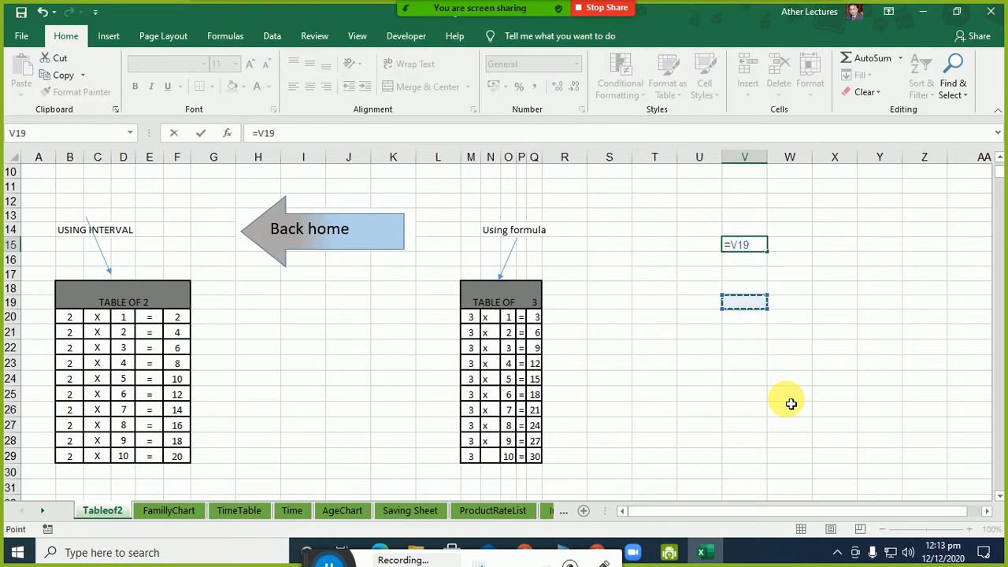
key(Left)
key(Left)
key(Right)
key(Right)
key(Right)
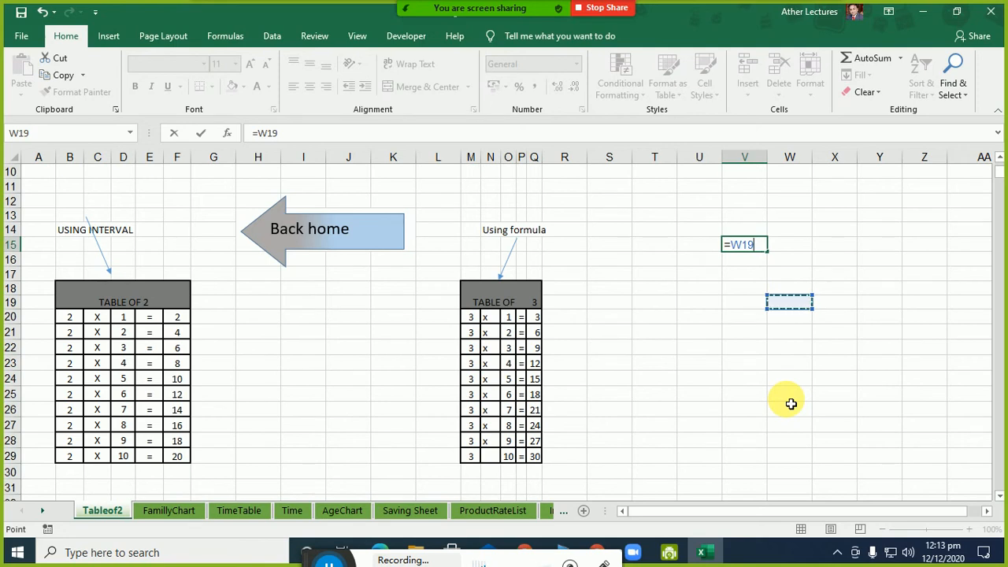
key(BackSpace)
key(BackSpace)
key(BackSpace)
key(BackSpace)
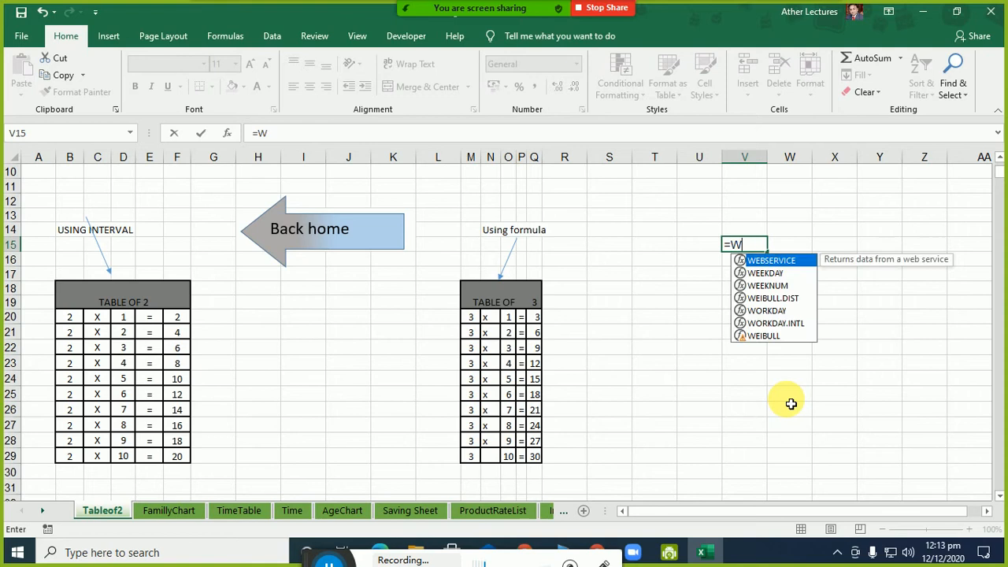
Step: Try a lone + sign as the entry in V15 and reopen the cell for editing
text(=)
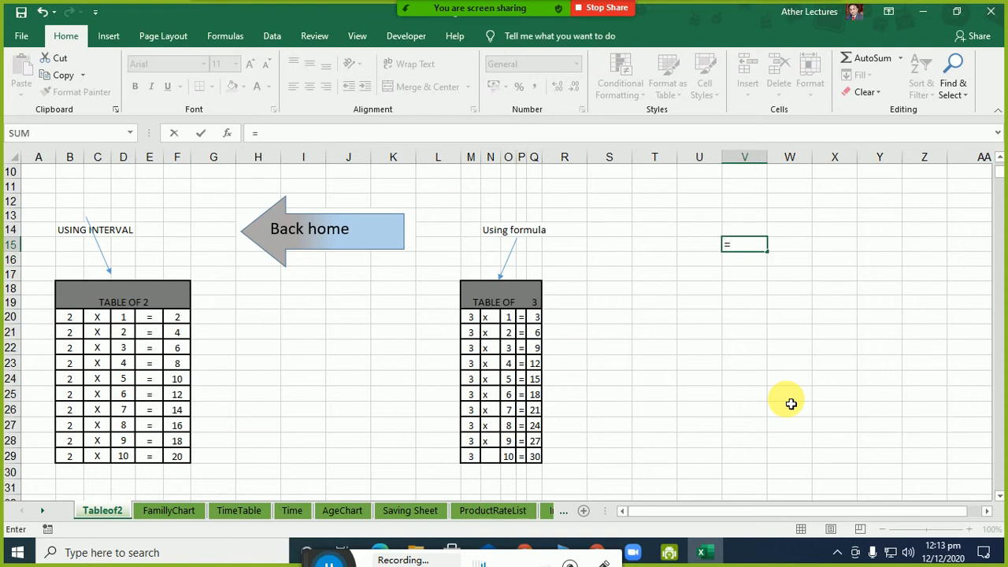
key(BackSpace)
text(+)
key(Return)
key(Up)
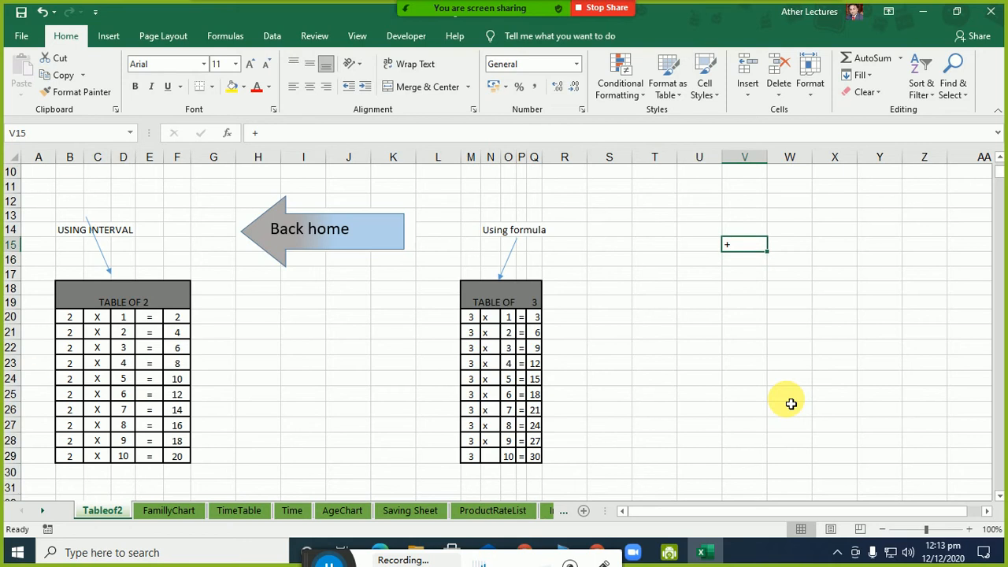
key(F2)
key(Return)
key(Up)
key(F2)
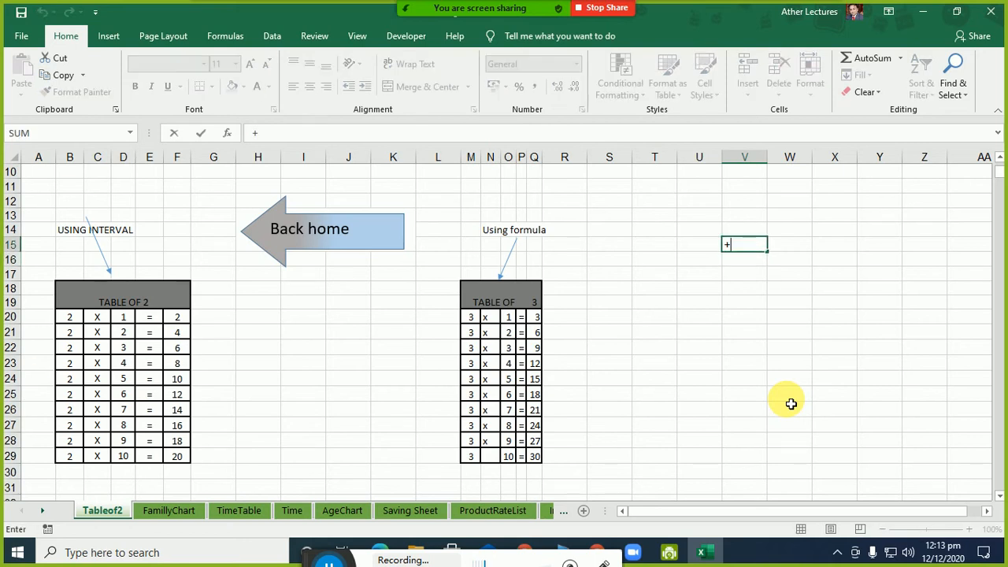
key(Escape)
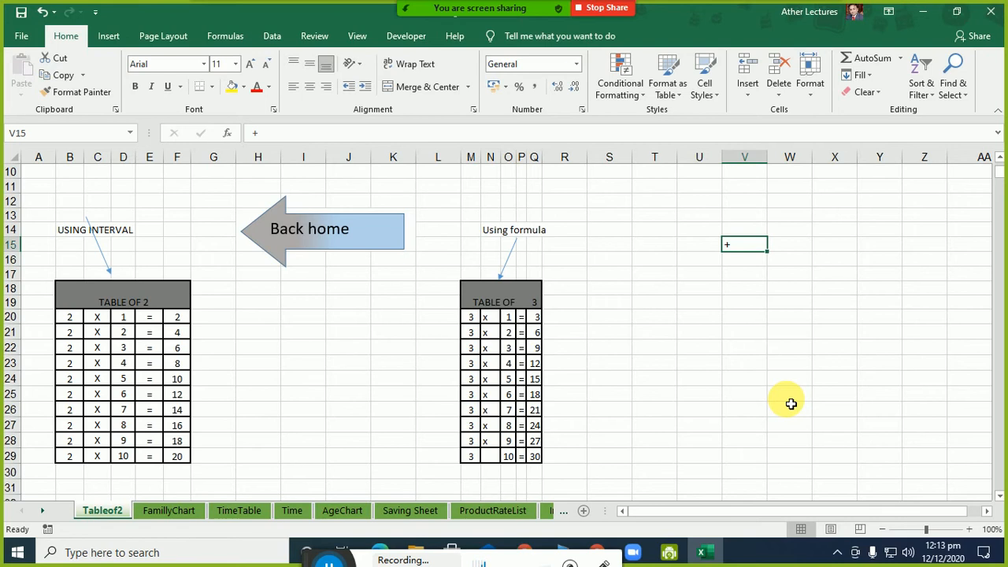
Step: Try starting a formula in V16 with a - sign and pointing to cells below it
key(Down)
text(-)
key(Down)
key(Down)
key(Down)
key(Down)
key(Down)
key(Down)
key(Escape)
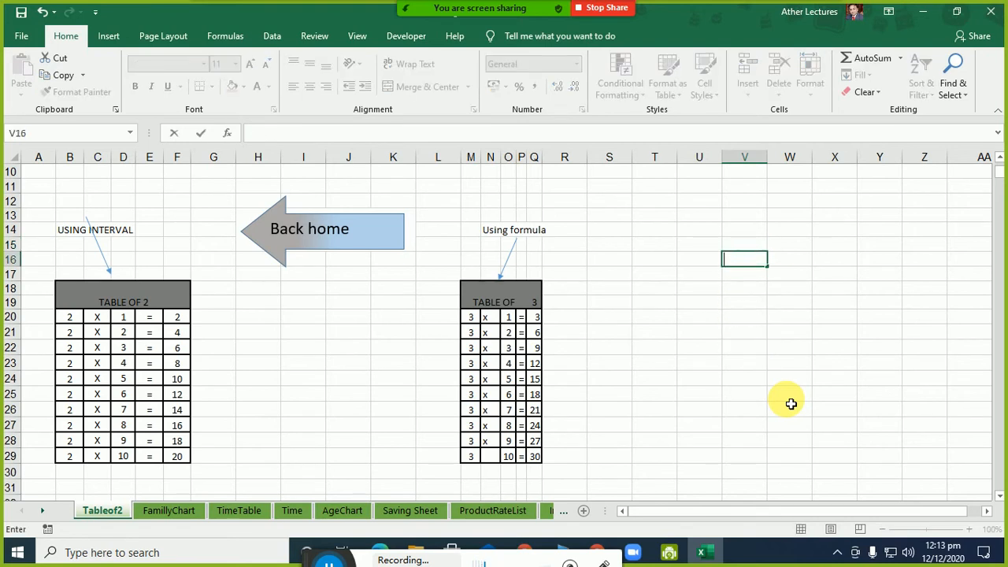
Step: Try starting a formula in V16 with a + sign and pointing its reference to cells below, such as V18
text(+)
key(Down)
key(Down)
key(Down)
key(Down)
key(Down)
key(Down)
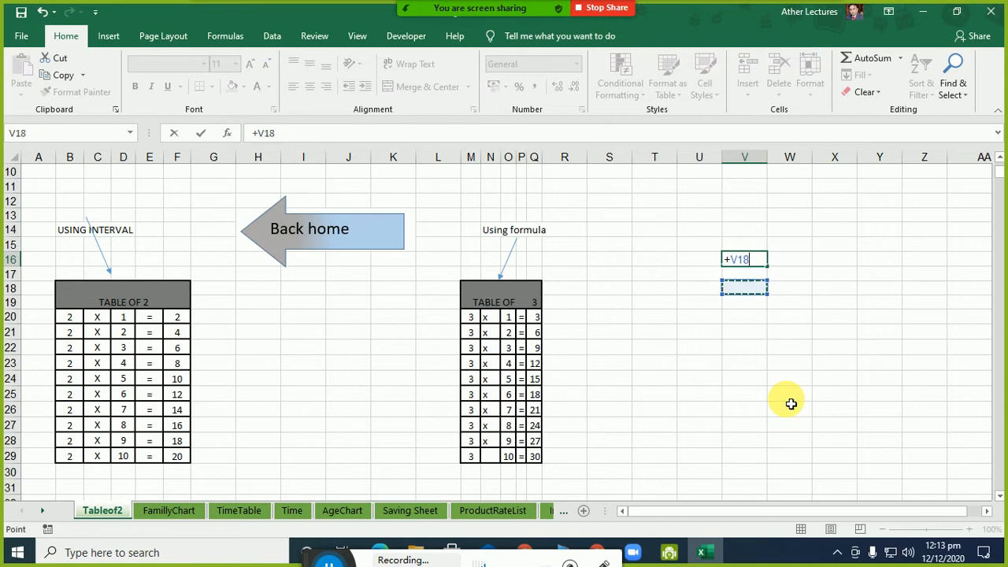
key(Escape)
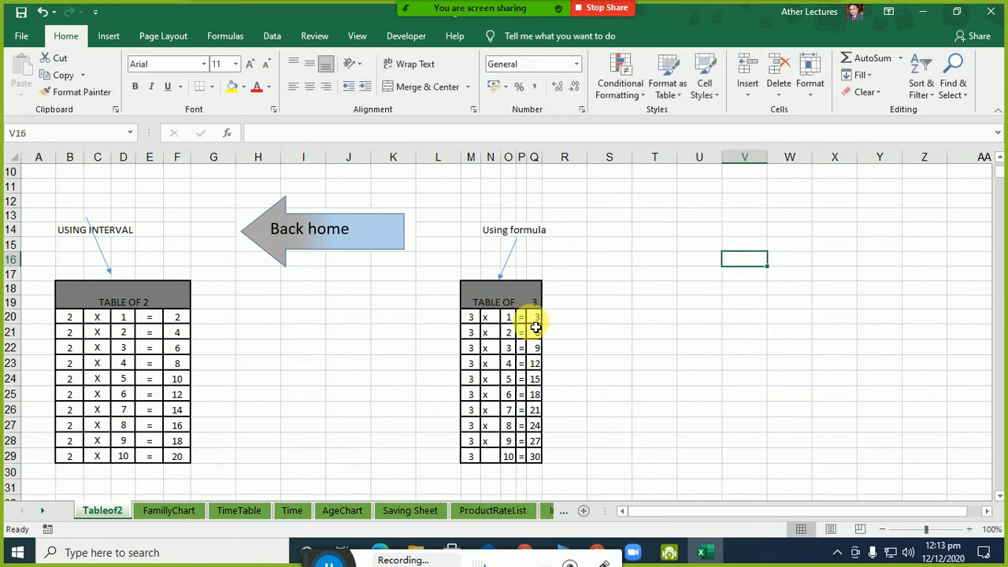
Step: Try the multiplication signs * and X as entries in V16, cancelling each one
mouse_move(740, 263)
mouse_down()
mouse_move(768, 357)
mouse_move(747, 266)
mouse_up()
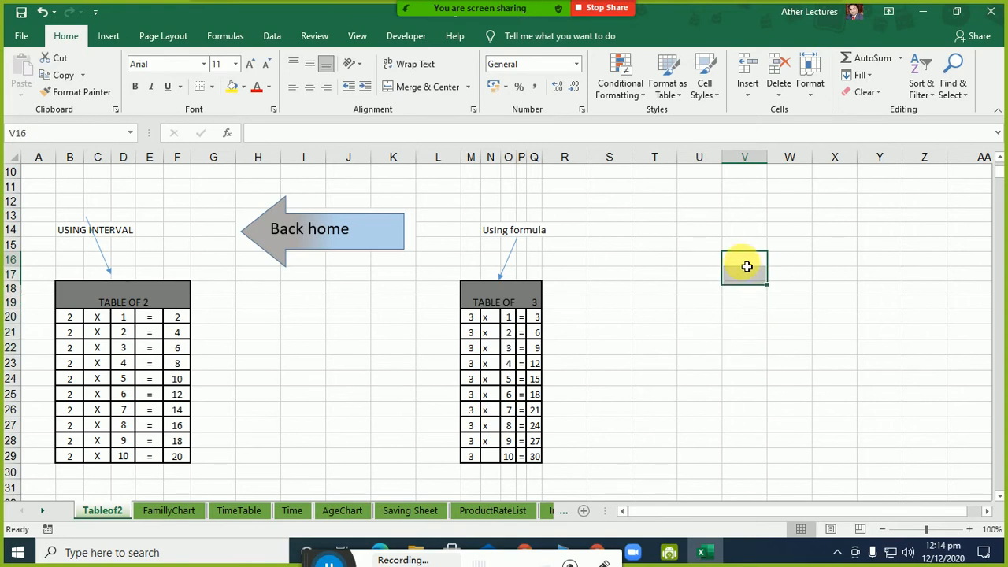
click(97, 317)
click(738, 267)
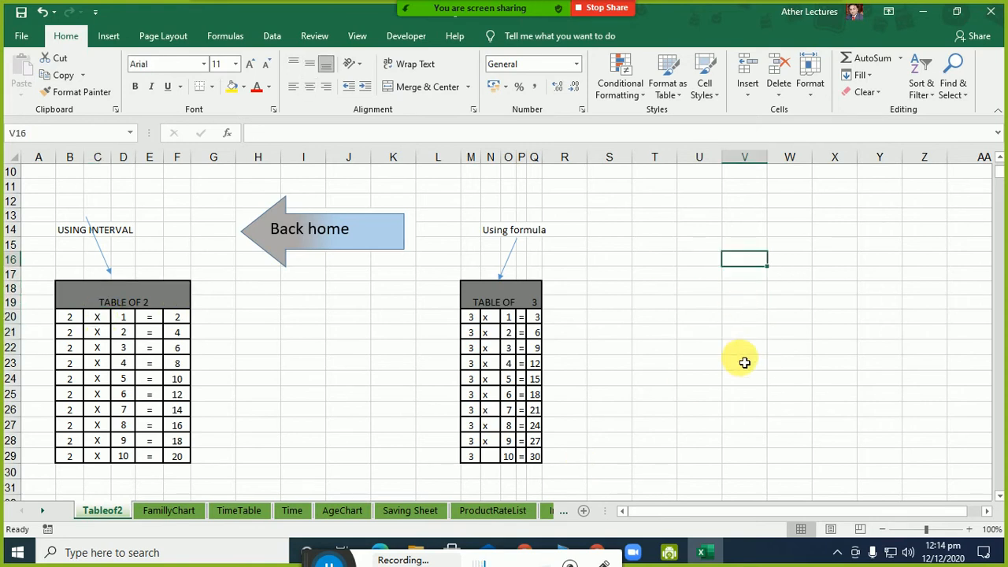
text(*)
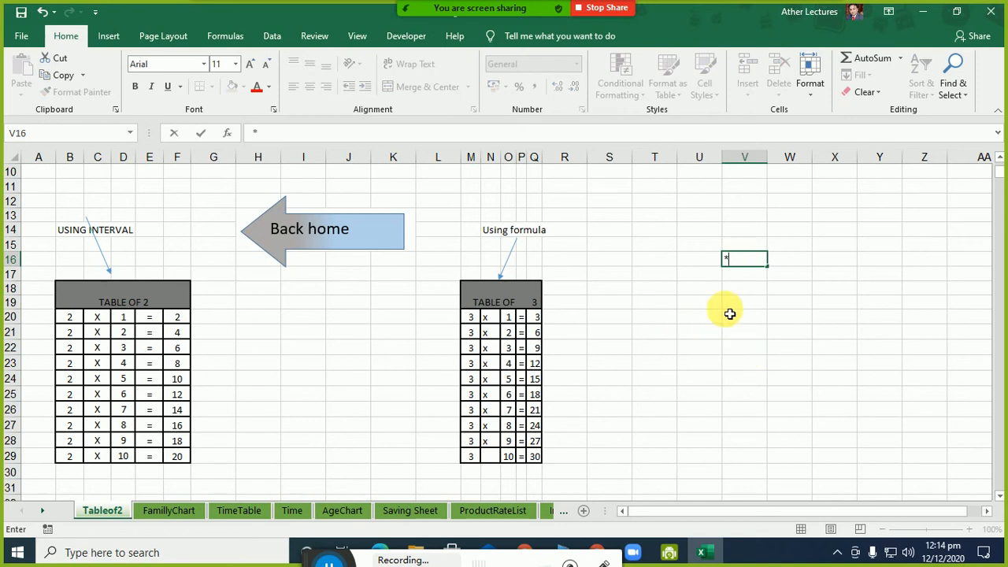
click(725, 259)
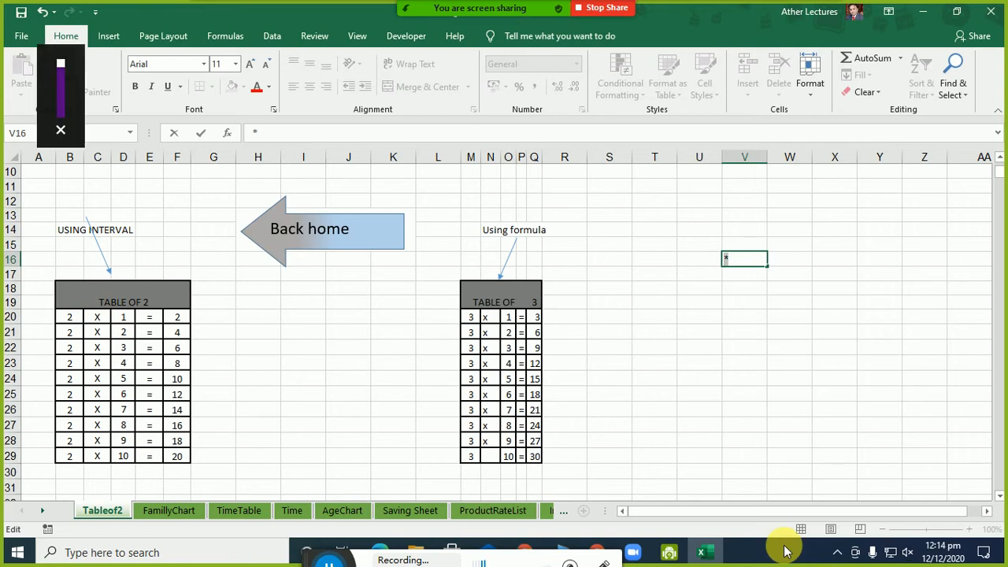
key(Escape)
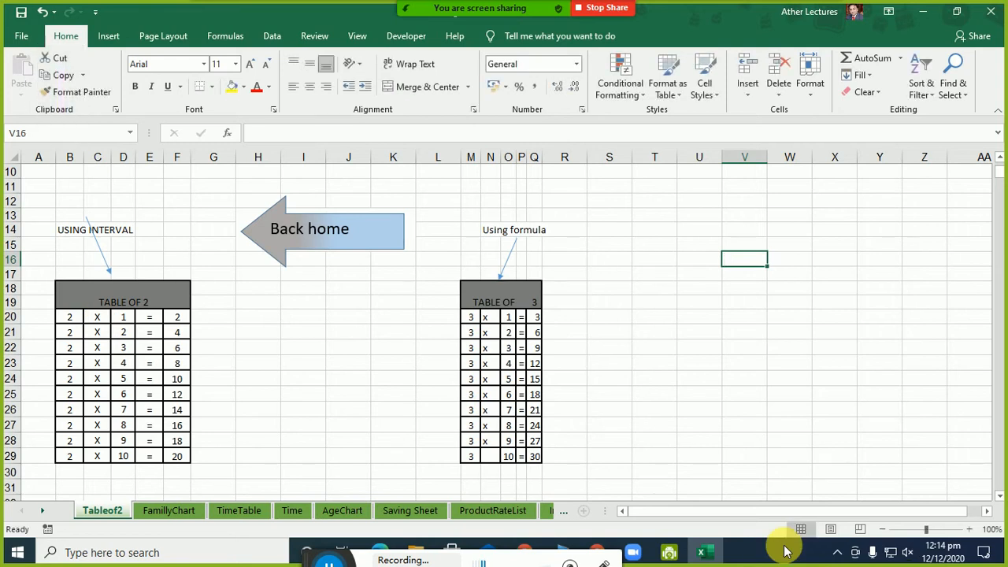
text(x)
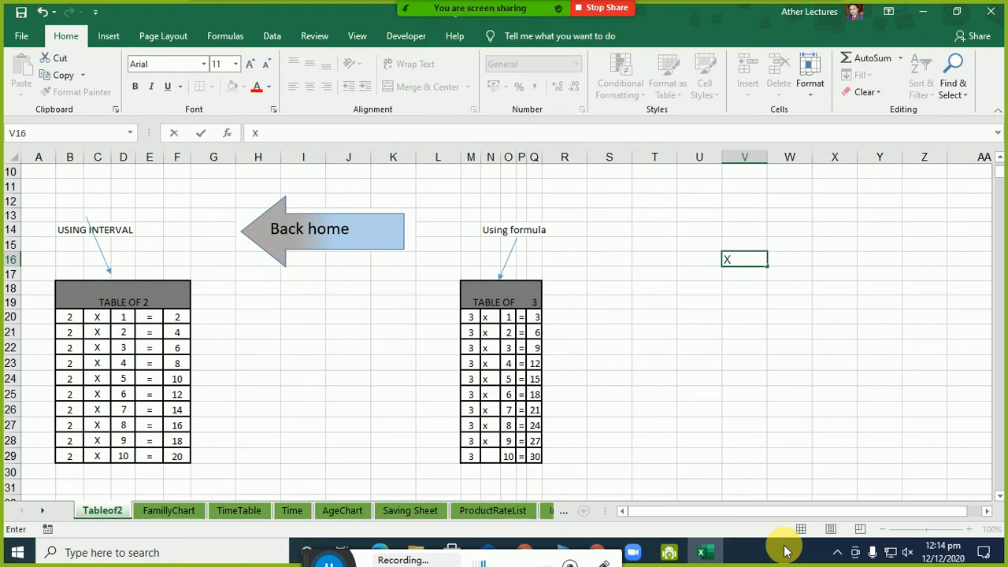
key(Escape)
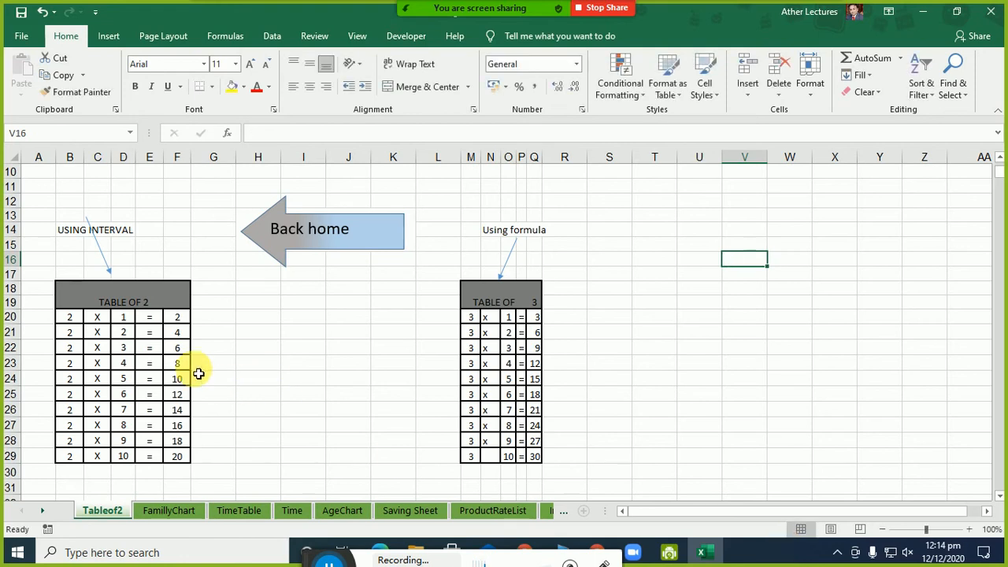
Step: Examine the column of X signs and the merged title cell in the table of 2
drag(88, 318, 105, 423)
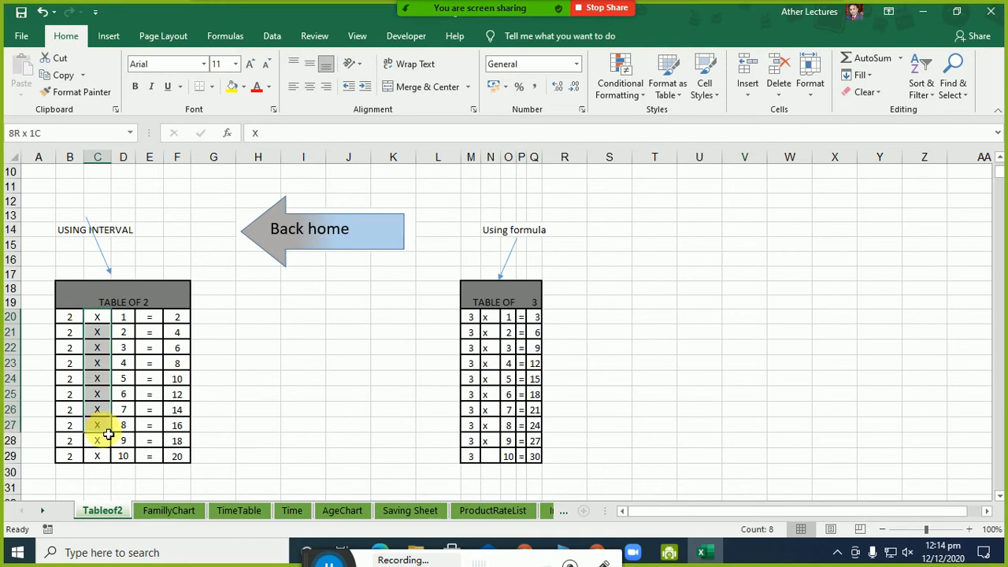
click(158, 306)
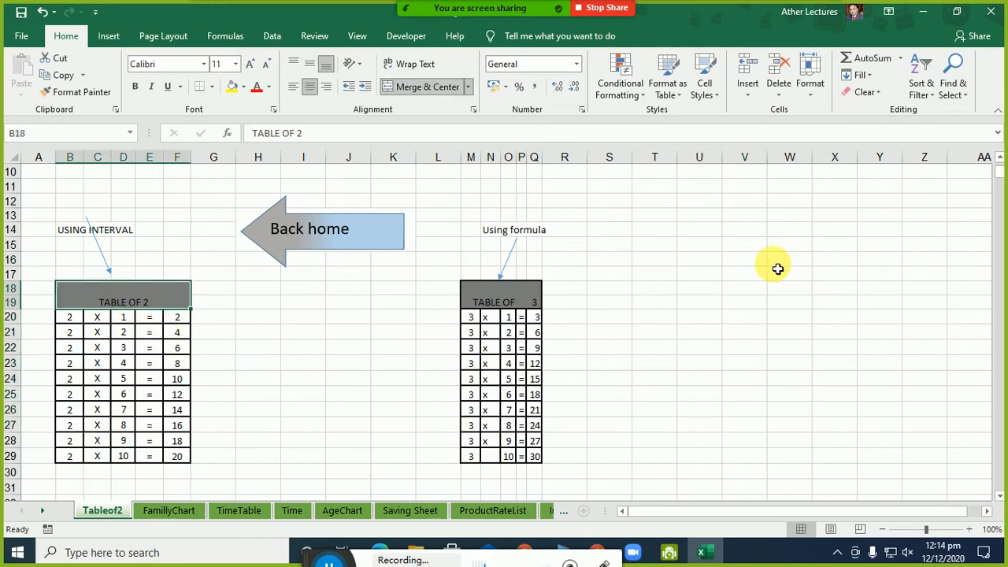
Step: Merge and center cells T16:X16 and enter the title "Table of 2"
drag(756, 264, 918, 259)
click(551, 84)
drag(664, 259, 852, 260)
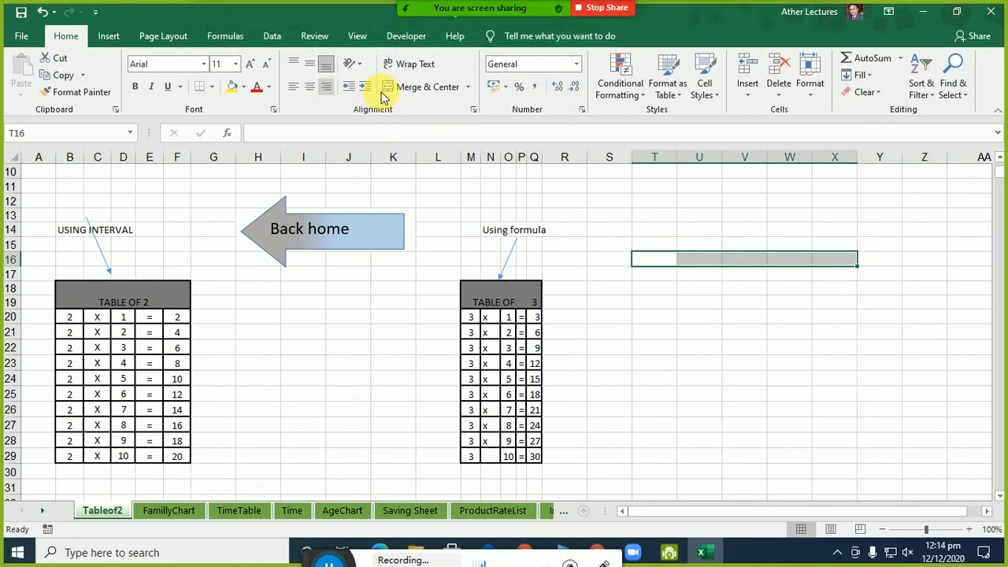
click(425, 90)
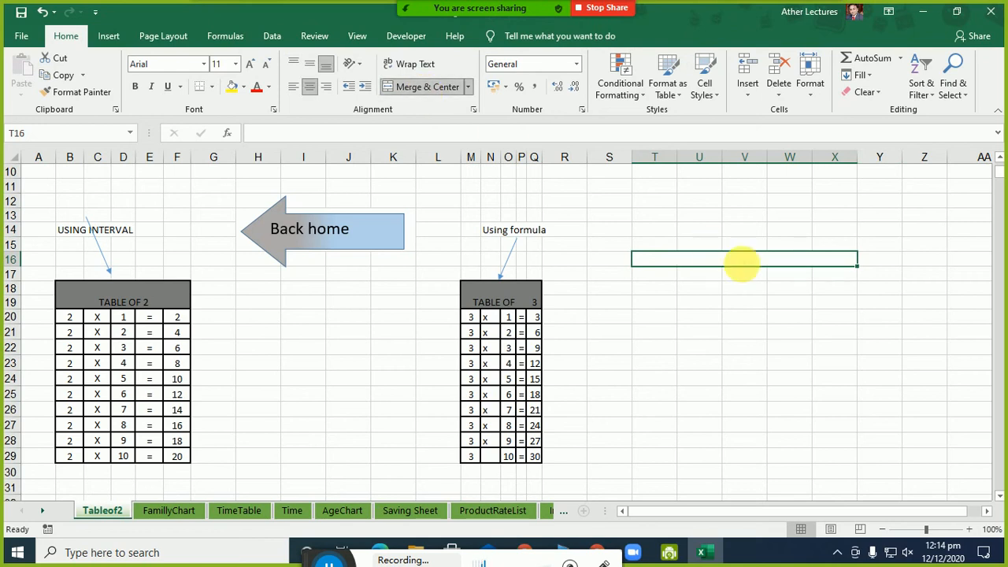
double_click(738, 257)
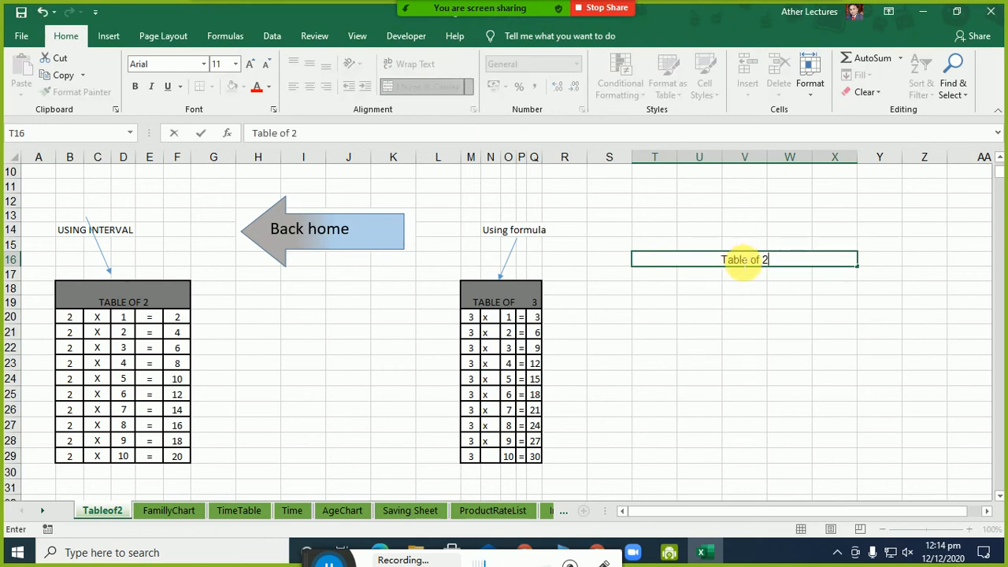
key(Return)
click(741, 262)
Step: Apply a thin single-line outline border around S15:Y17, the range surrounding the new title
drag(617, 233, 859, 292)
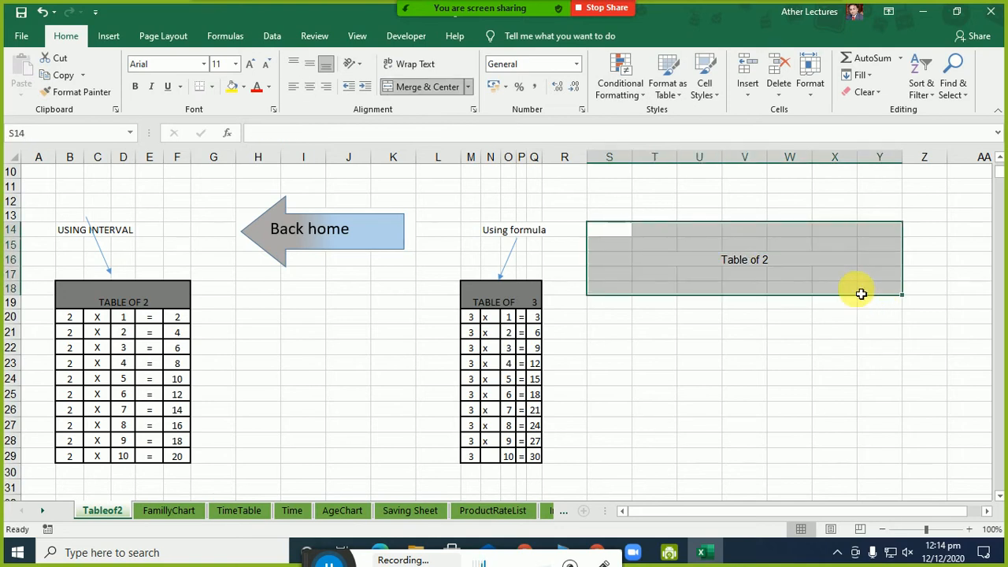
drag(626, 248, 876, 280)
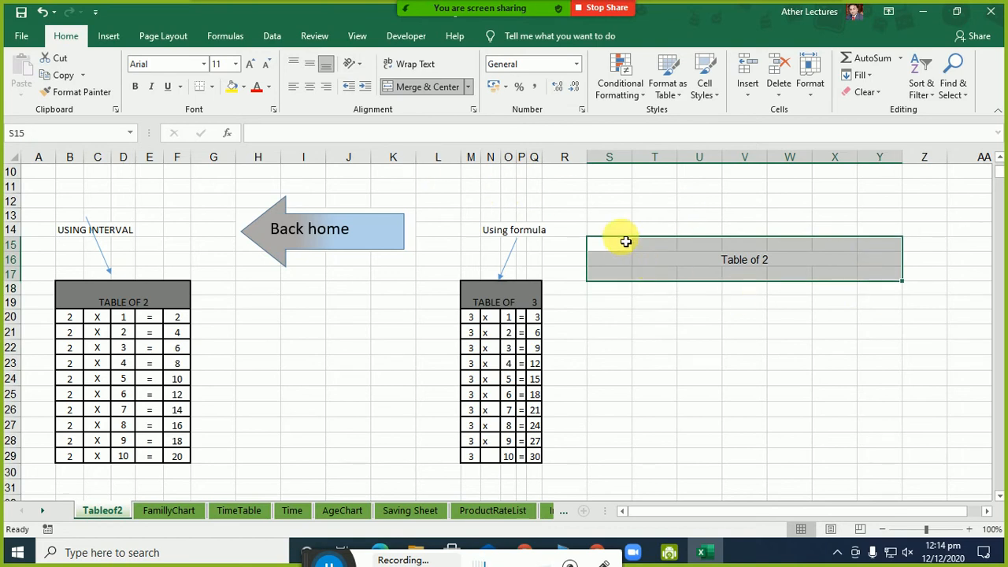
key(ctrl+1)
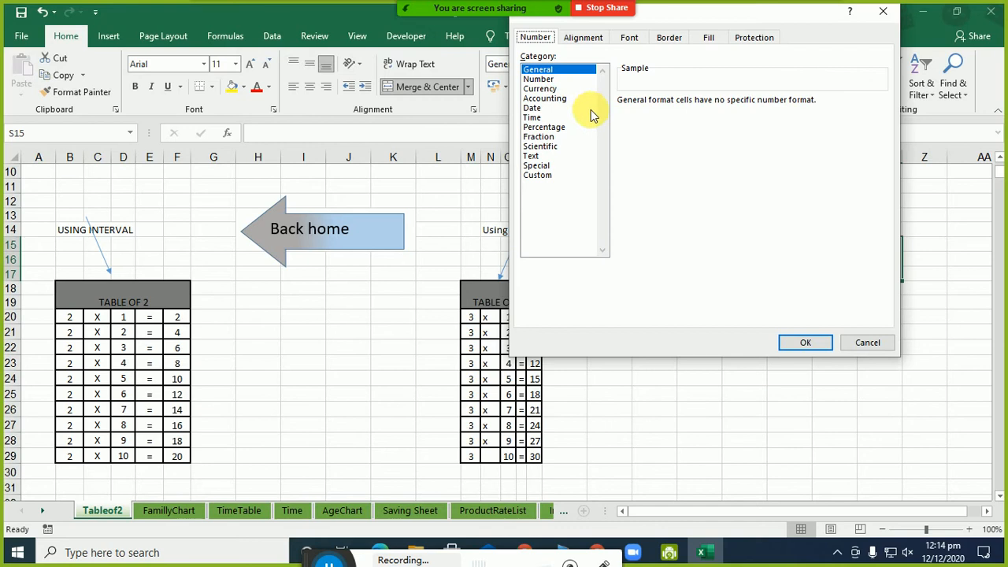
click(668, 37)
click(713, 78)
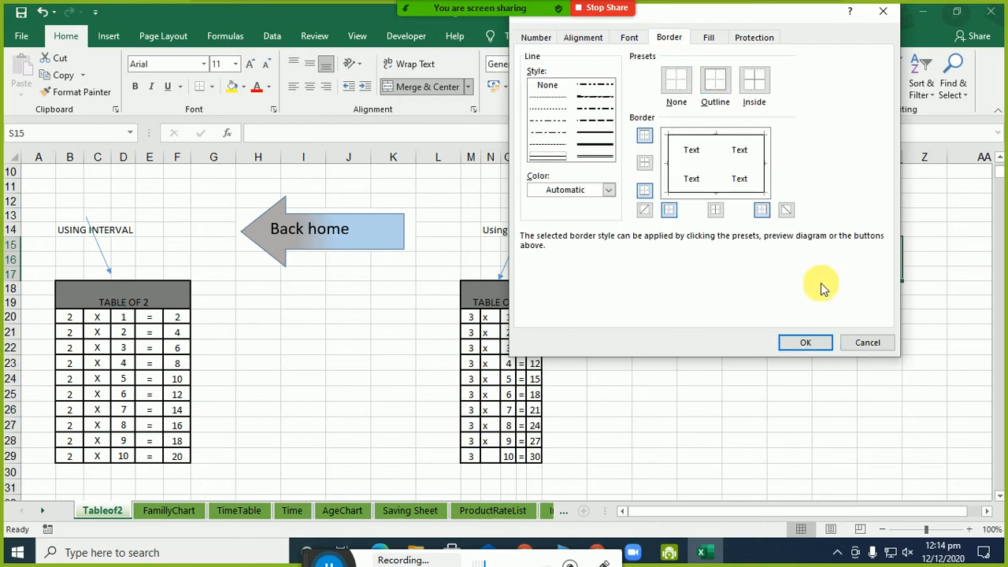
click(804, 343)
click(803, 393)
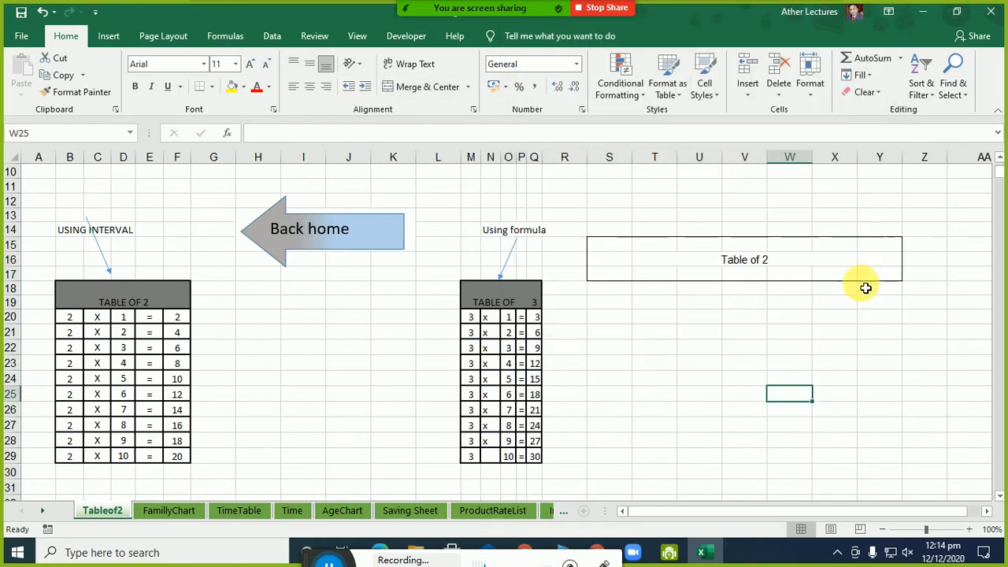
Step: Apply a double-line outline border to the merged "Table of 2" title cell
click(819, 265)
key(ctrl+1)
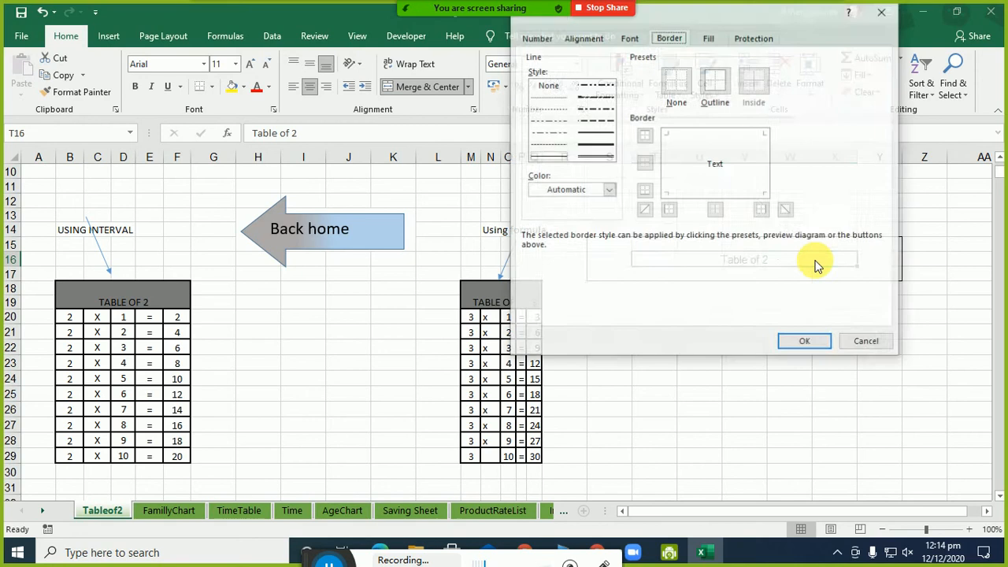
click(600, 156)
click(717, 90)
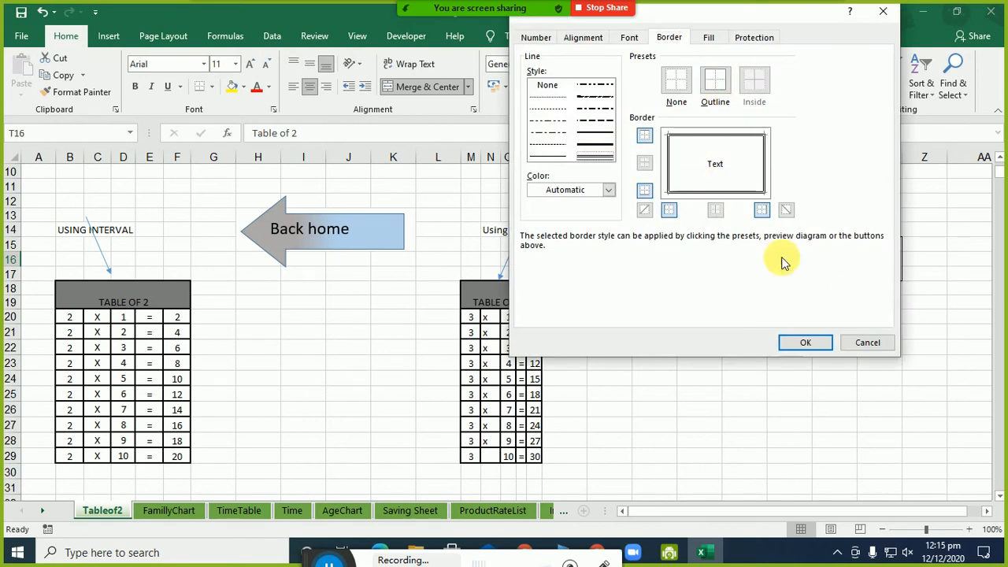
click(805, 343)
click(740, 405)
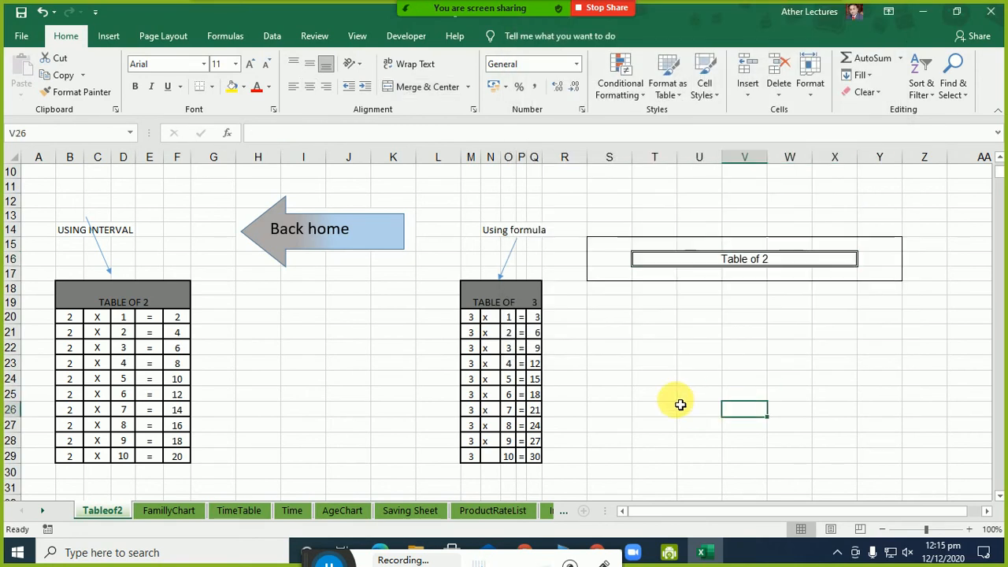
drag(606, 243, 866, 272)
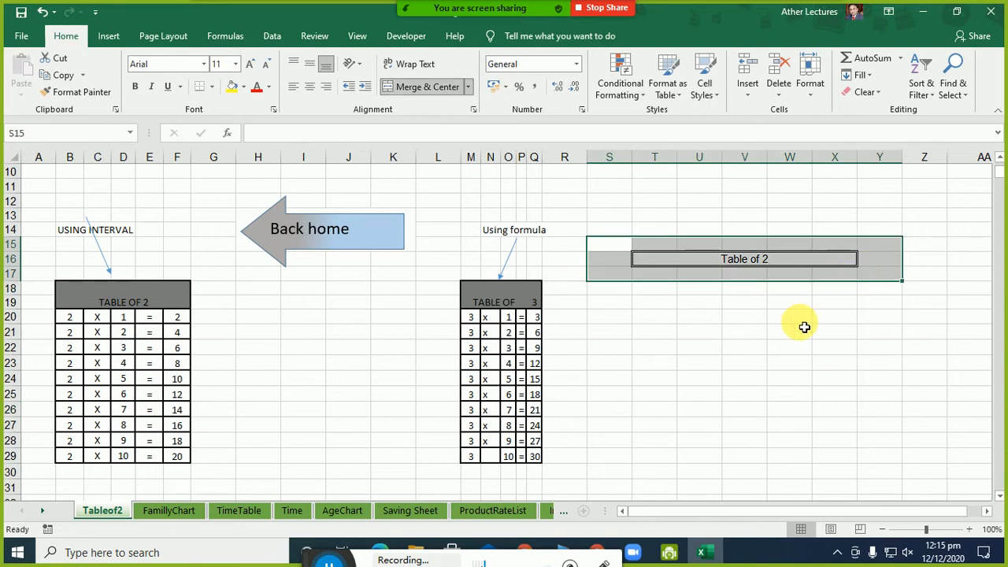
click(787, 331)
drag(603, 248, 875, 285)
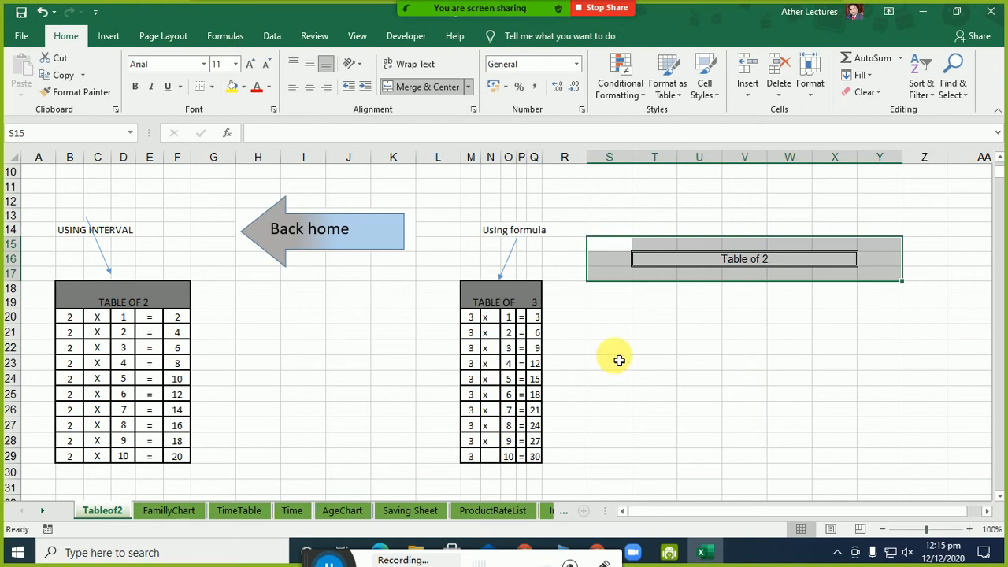
Step: Enter the first row of the table across T18:X18 as 2, x, 1, = and 2, one entry per cell
click(665, 297)
text(2)
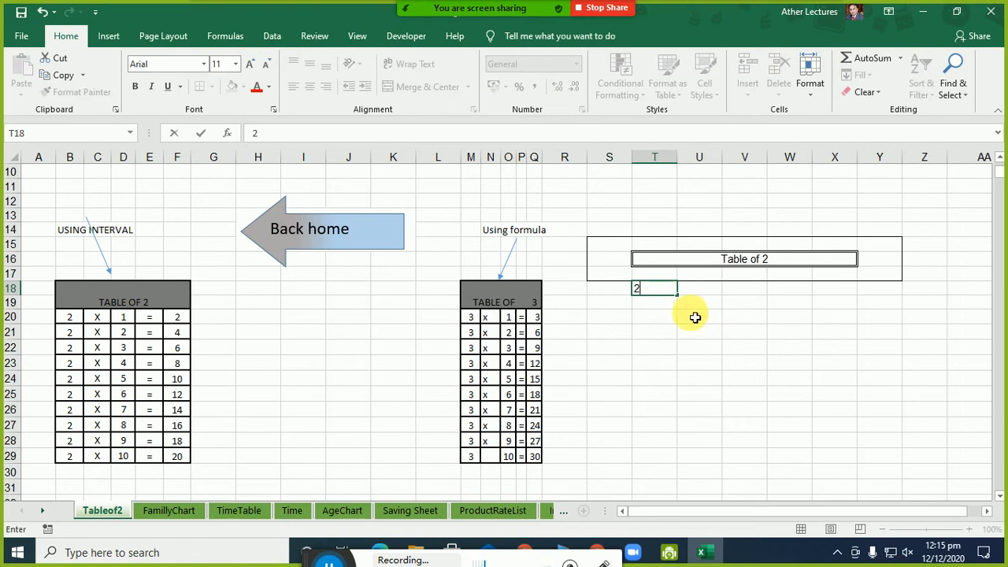
click(709, 308)
click(668, 288)
click(707, 291)
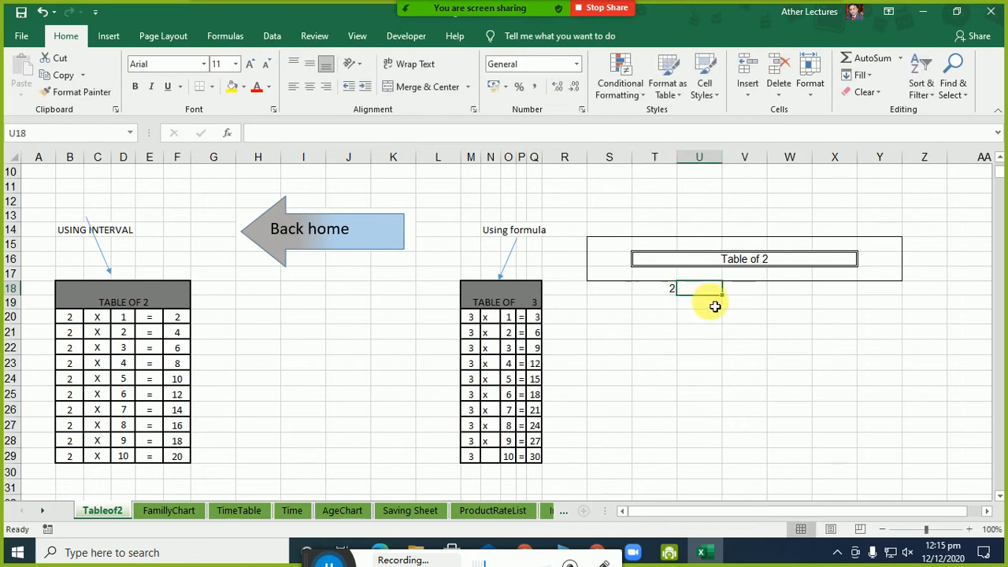
text(x)
click(746, 292)
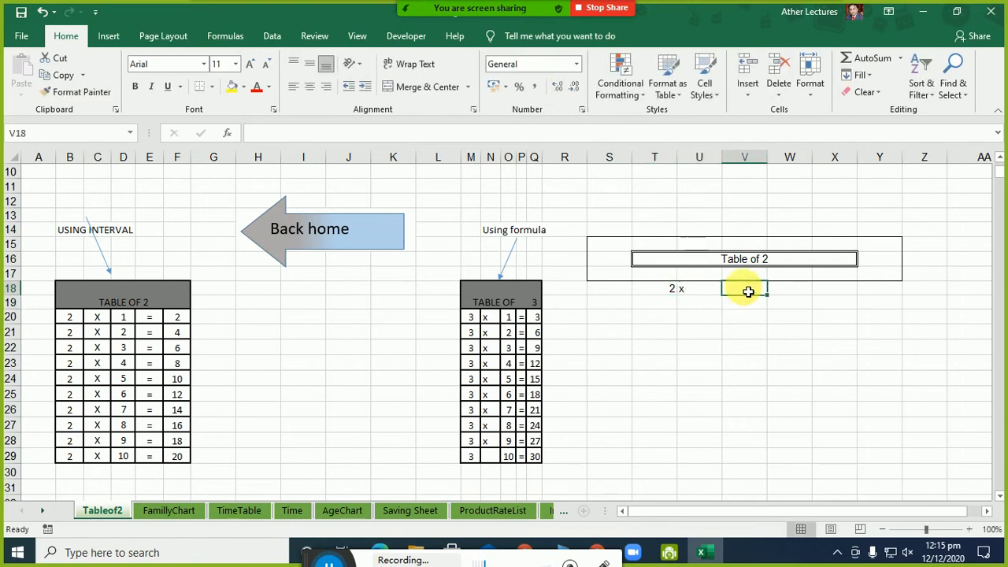
text(1)
key(Tab)
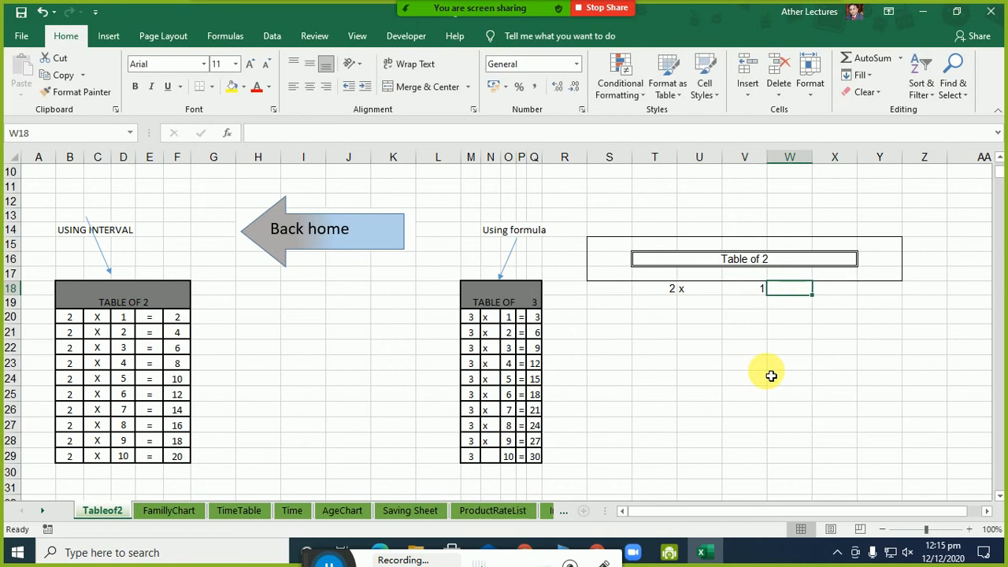
text(=)
key(Tab)
text(2)
key(Return)
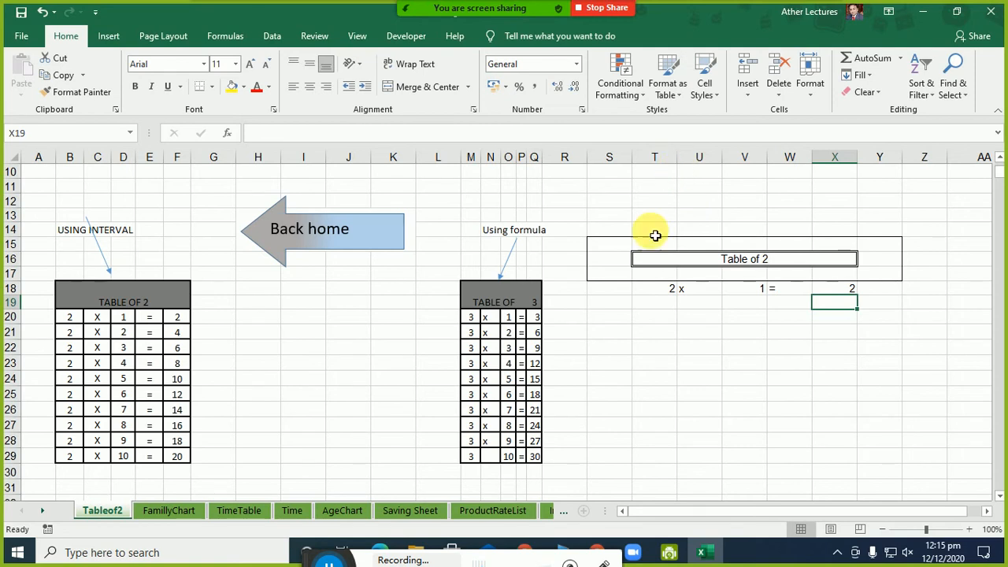
click(669, 288)
shift+click(855, 292)
drag(677, 157, 659, 163)
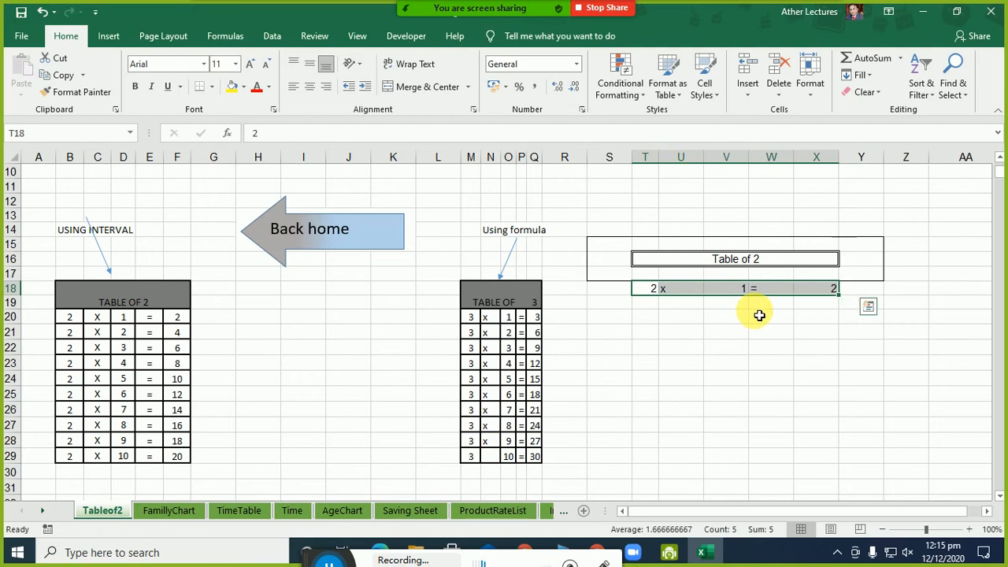
key(ctrl+z)
click(695, 322)
Step: Autofit the widths of columns T through X to their contents
click(667, 158)
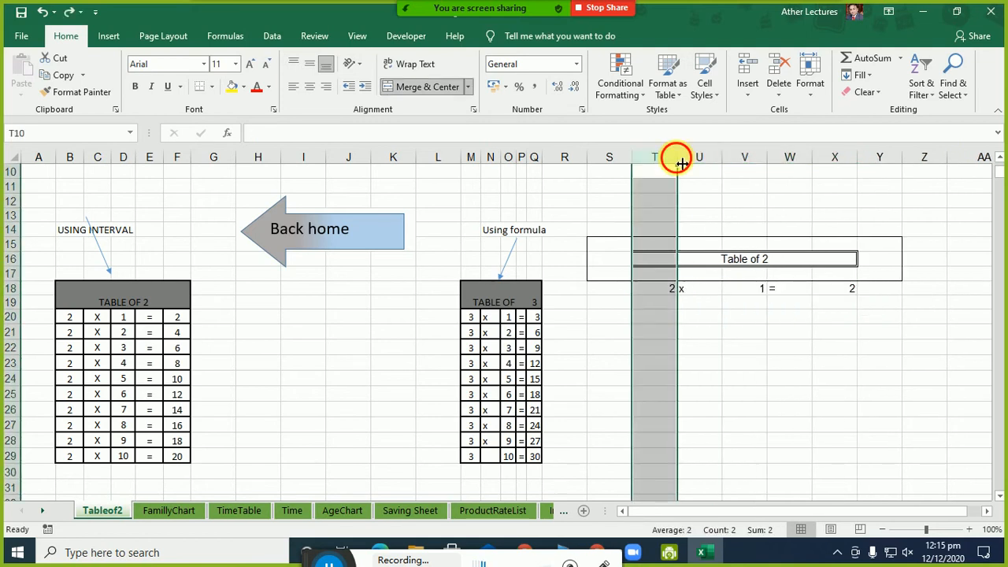
double_click(678, 160)
double_click(696, 161)
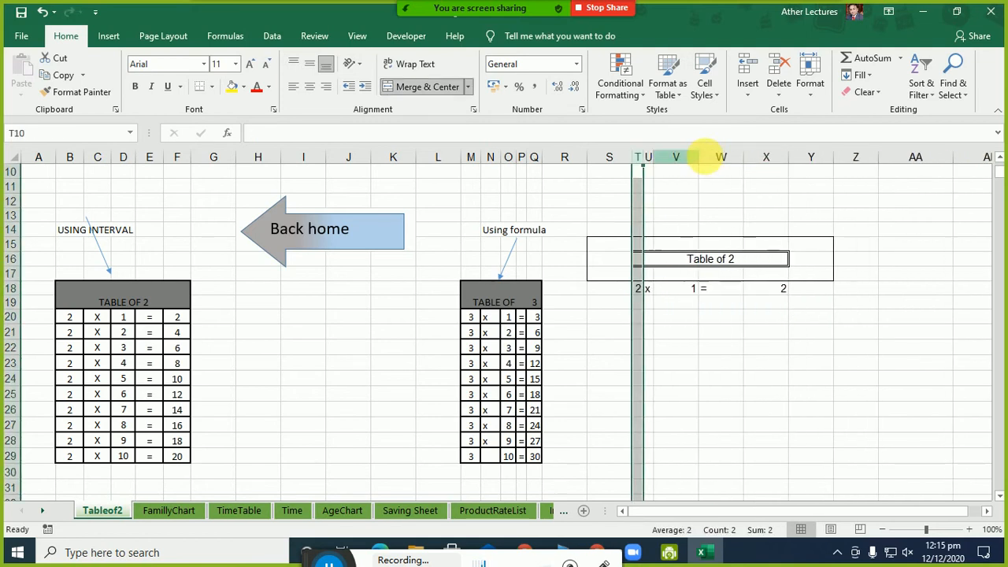
double_click(707, 159)
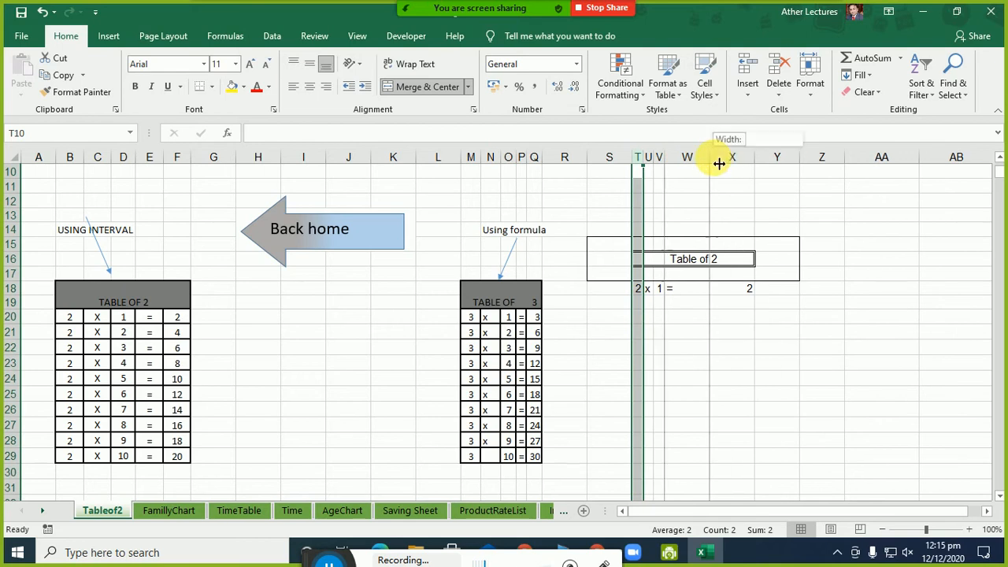
double_click(709, 159)
double_click(722, 157)
click(741, 317)
Step: Fill T18:W18 down to row 29, repeating 2, x and = and counting up by 1 in column V
click(639, 291)
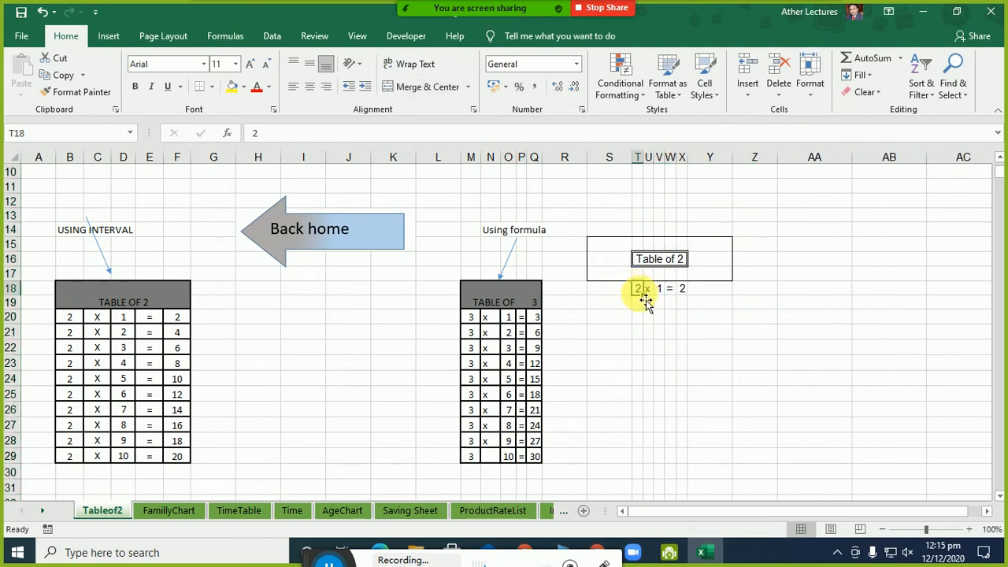
drag(644, 296, 637, 459)
click(648, 288)
double_click(654, 295)
click(660, 288)
drag(661, 292, 675, 461)
click(671, 292)
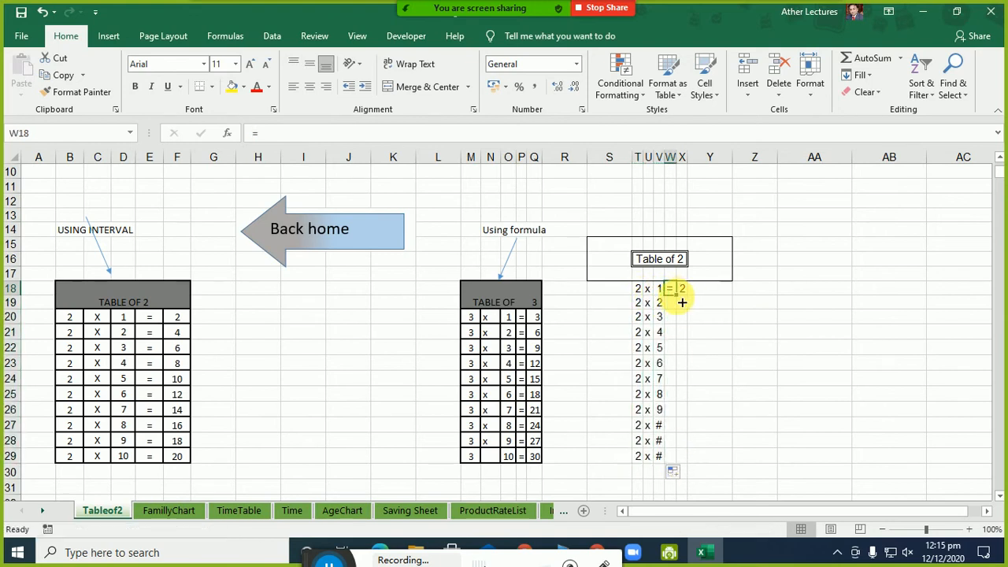
double_click(677, 296)
Step: Enter 4 in X19 and extend the 2, 4 interval in column X down to row 29
click(682, 303)
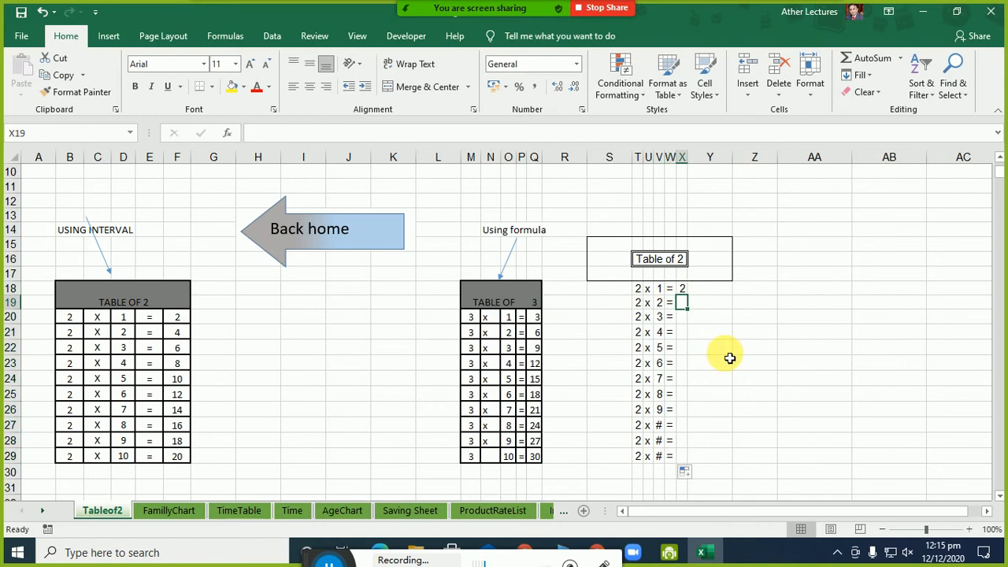
text(4)
drag(681, 290, 688, 308)
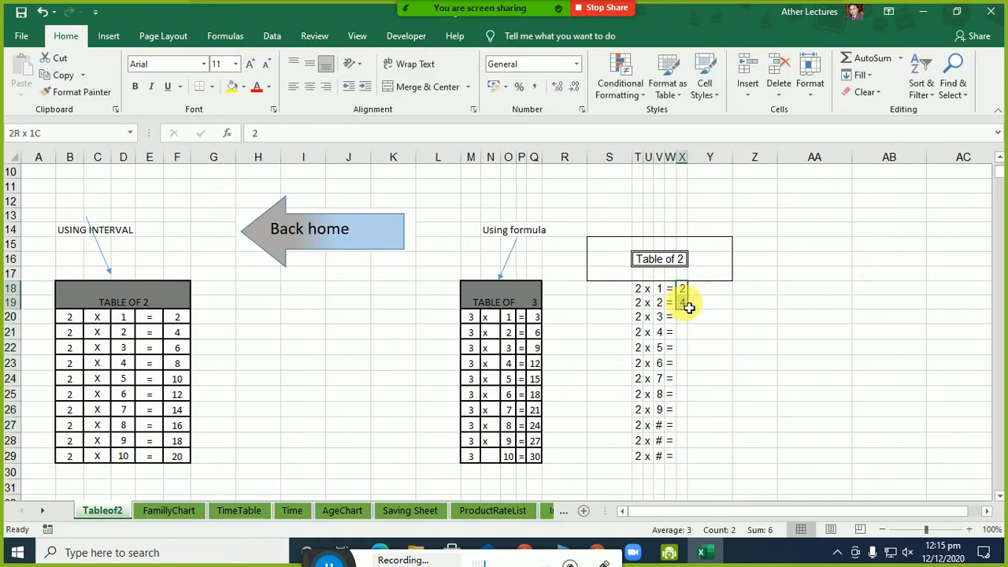
double_click(691, 317)
Step: Autofit columns T through X again so all numbers fit, and center the contents of T18:X29
drag(682, 157, 644, 166)
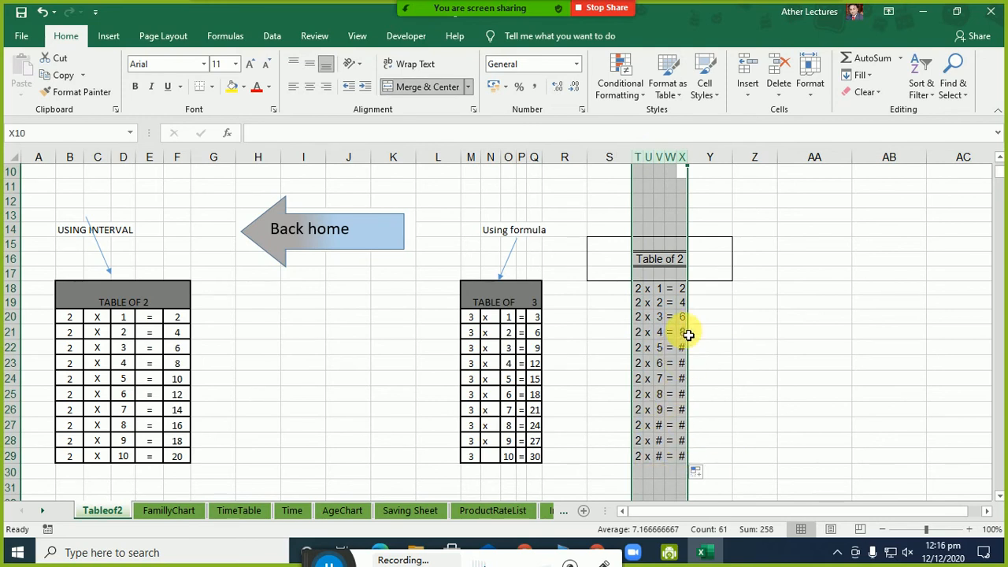
double_click(648, 162)
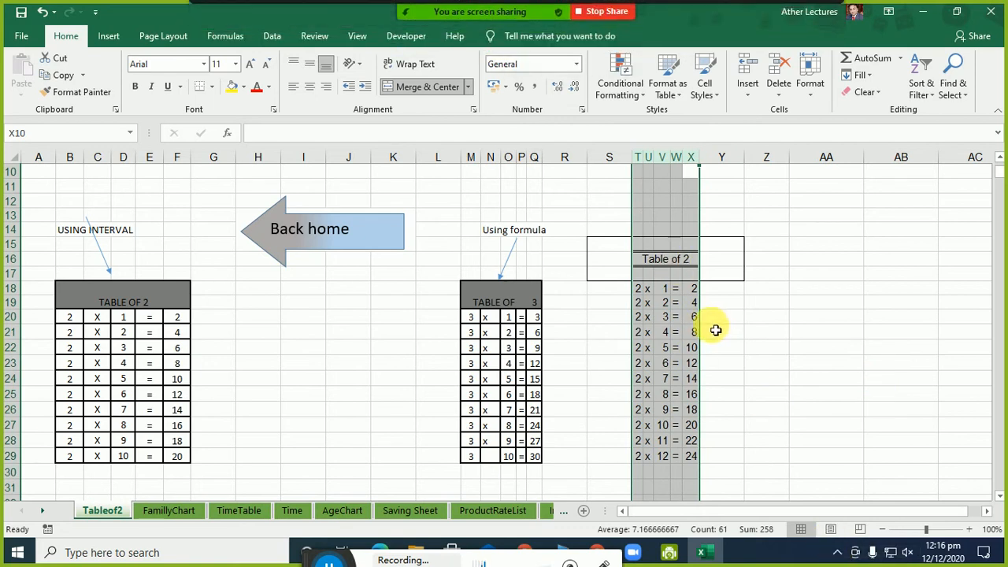
click(662, 289)
drag(639, 289, 692, 457)
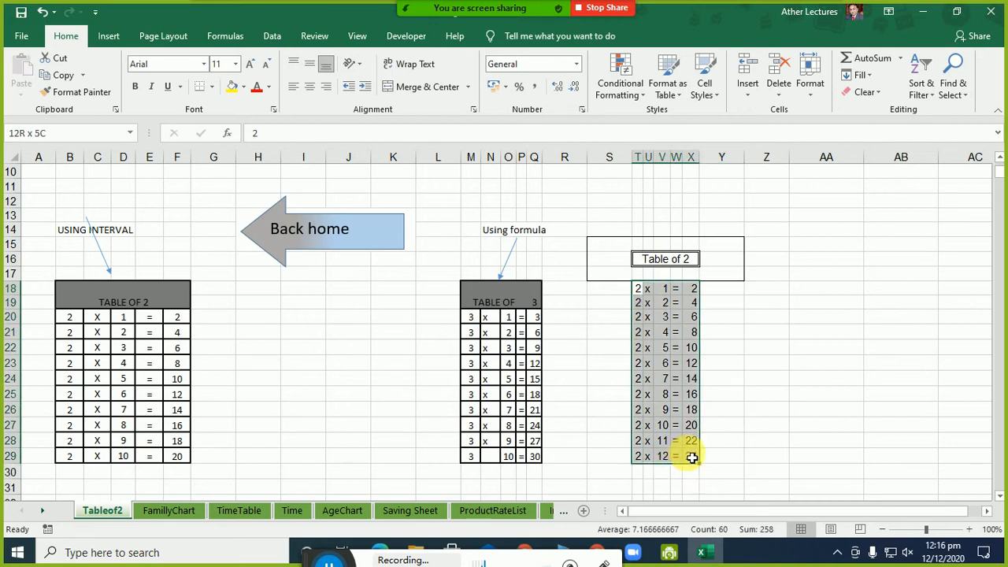
click(309, 86)
Step: Apply thick gold outline and inside borders to the multiplication rows in T18:X29
key(ctrl+1)
drag(664, 11, 252, 60)
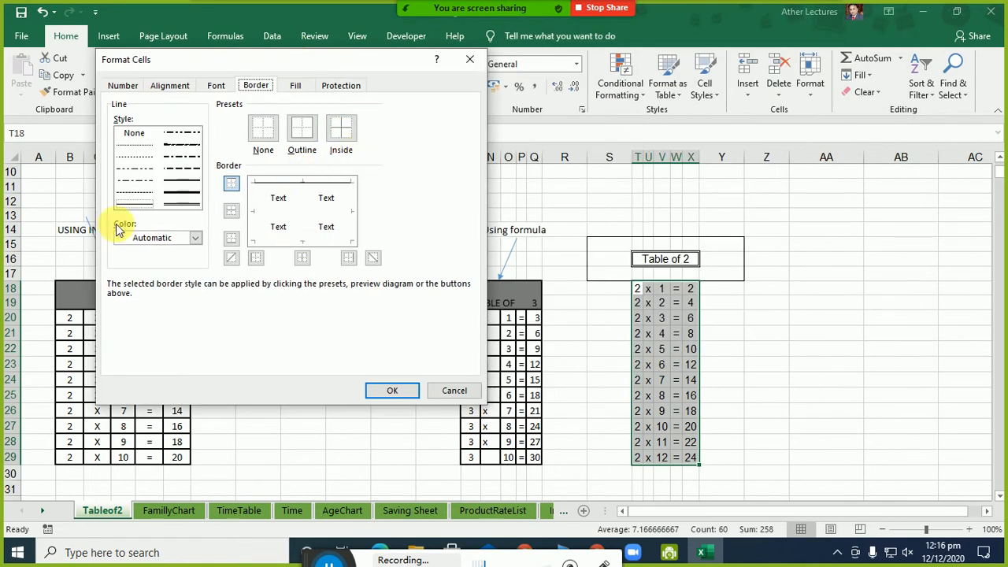
click(175, 237)
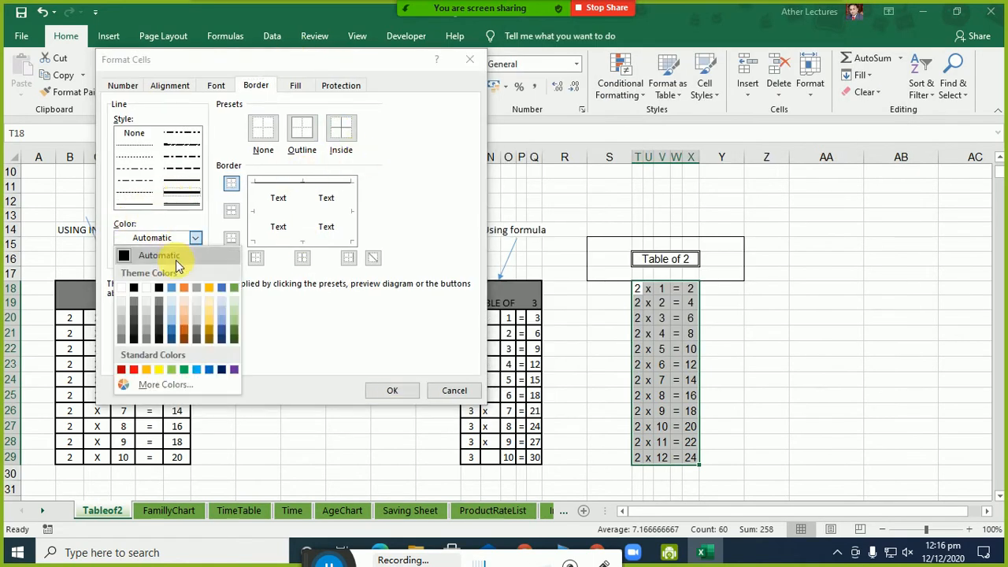
click(209, 289)
click(301, 129)
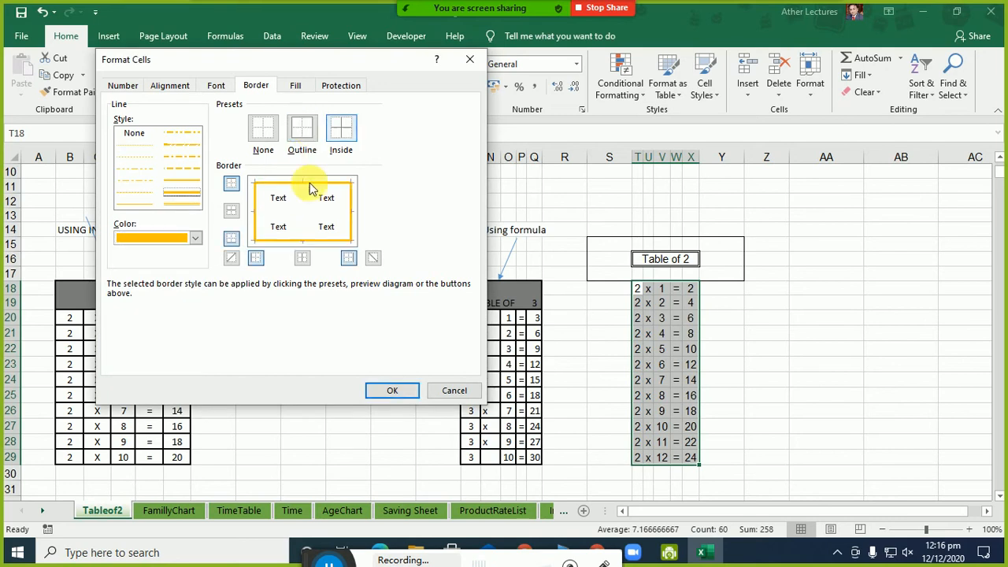
click(286, 212)
click(392, 391)
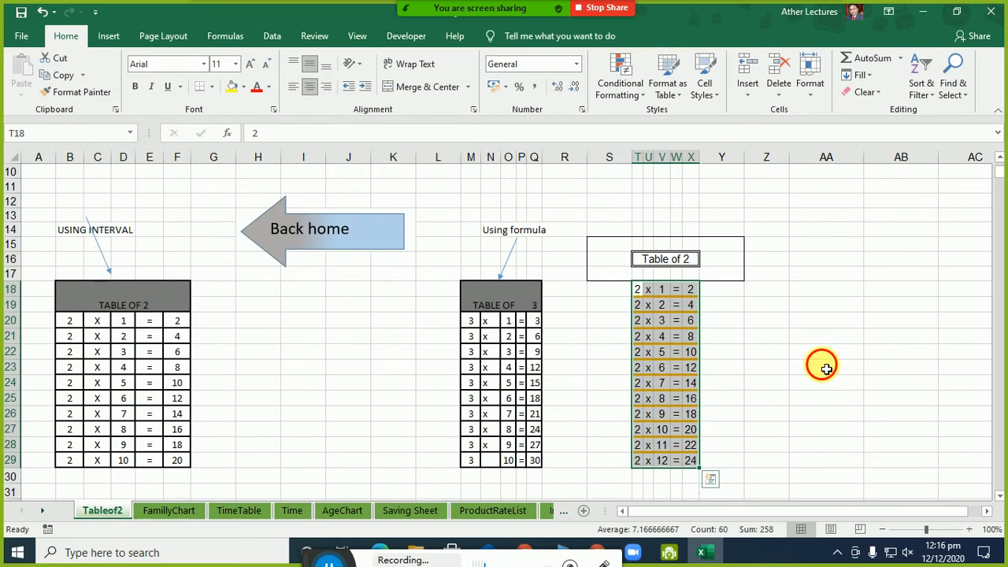
click(826, 367)
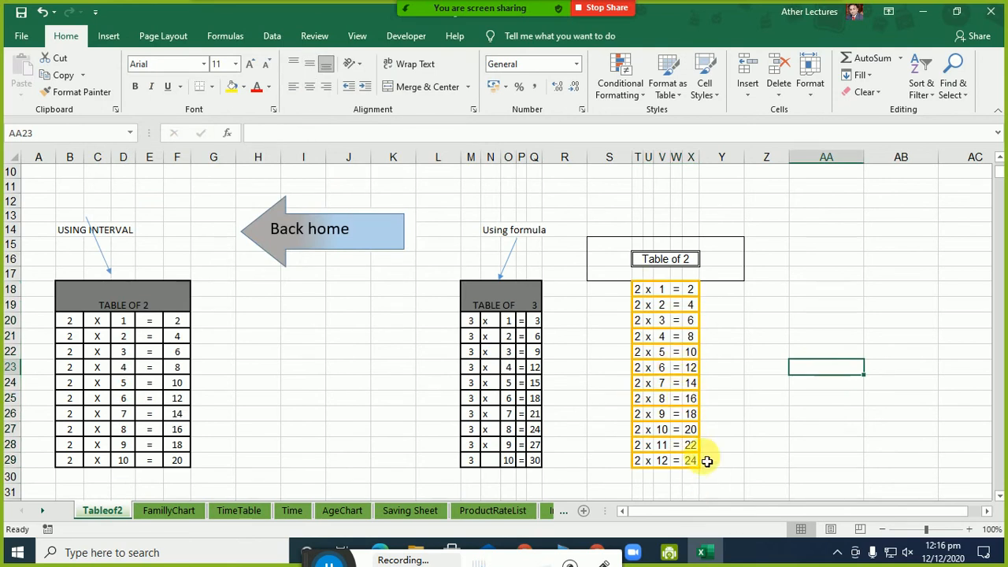
drag(695, 463, 646, 261)
click(821, 304)
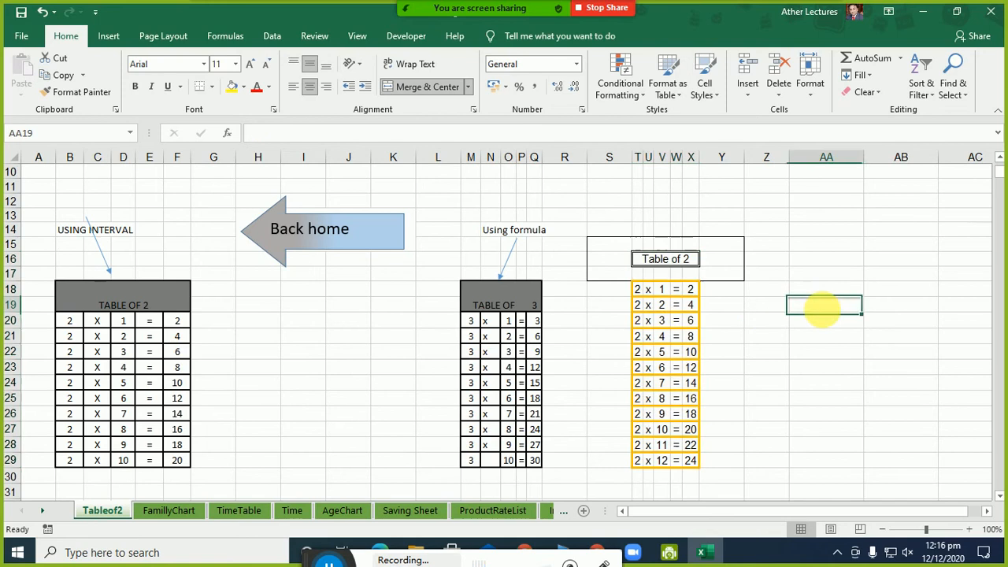
Step: Try to color the Table of 2 range T16:X29 by choosing only a fill pattern color
drag(643, 261, 701, 461)
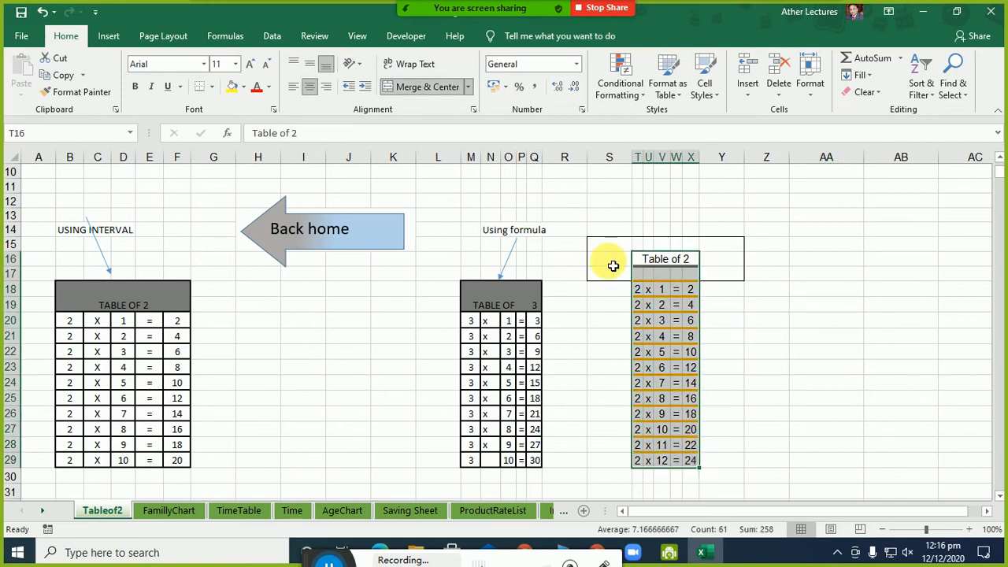
key(ctrl+1)
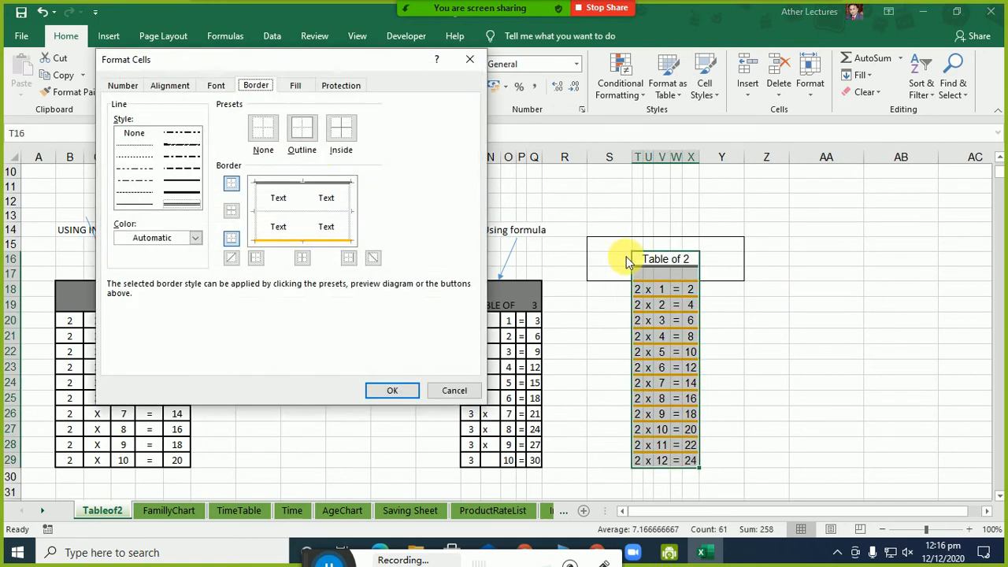
click(295, 85)
click(373, 124)
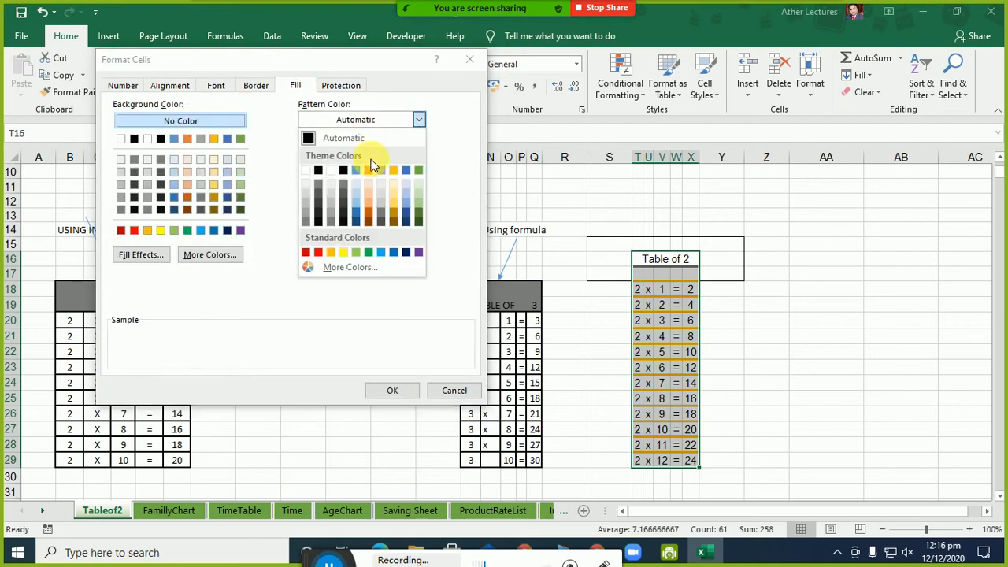
click(382, 207)
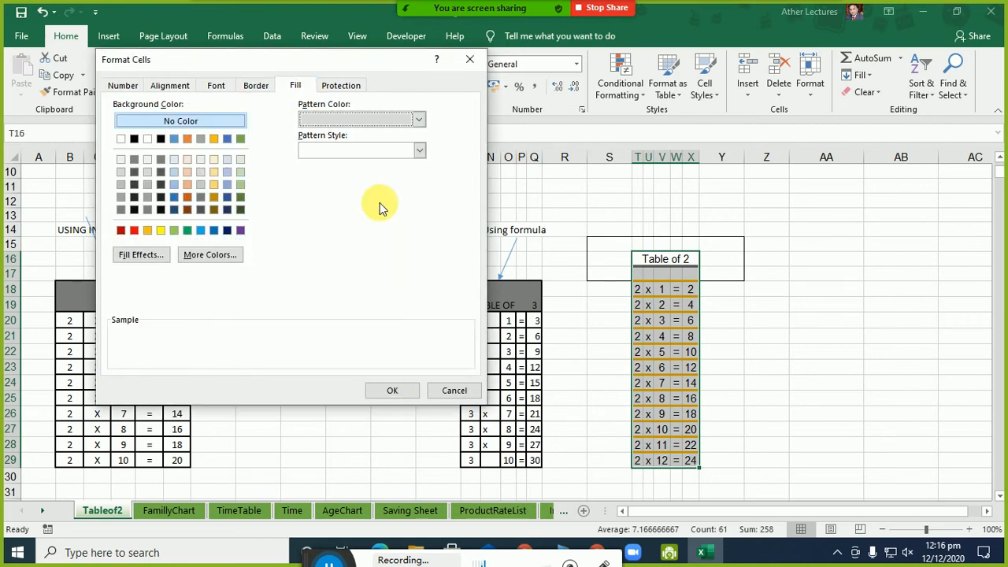
click(392, 388)
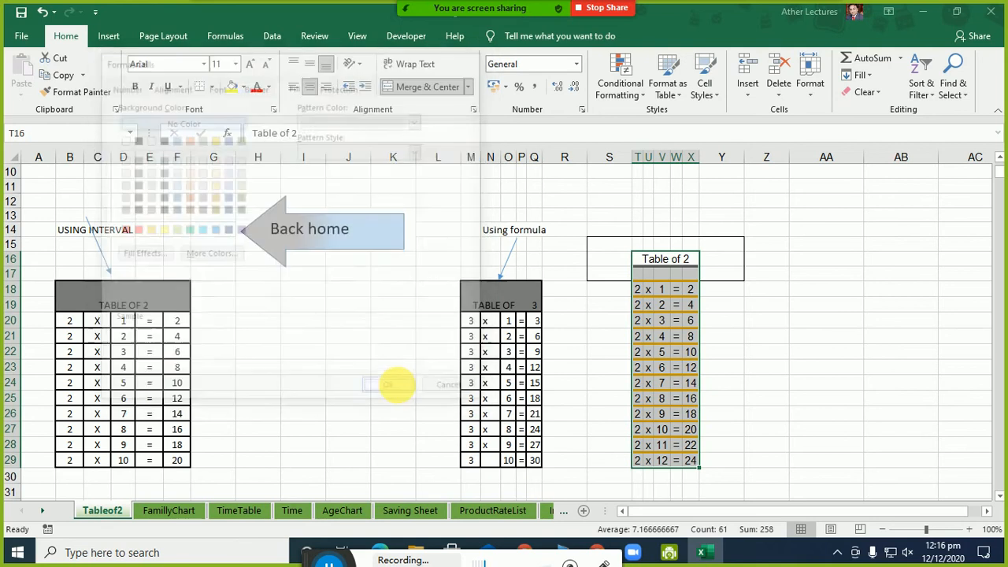
click(778, 392)
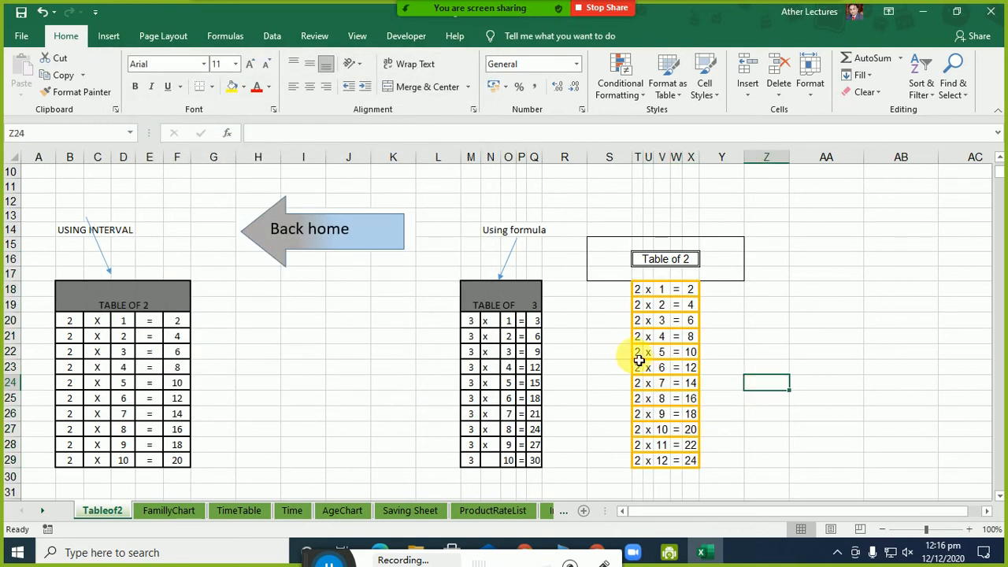
Step: Fill T16:X29 with a light orange background and a sparse dotted pattern in gold
click(641, 266)
drag(658, 302, 675, 461)
key(ctrl+1)
click(188, 161)
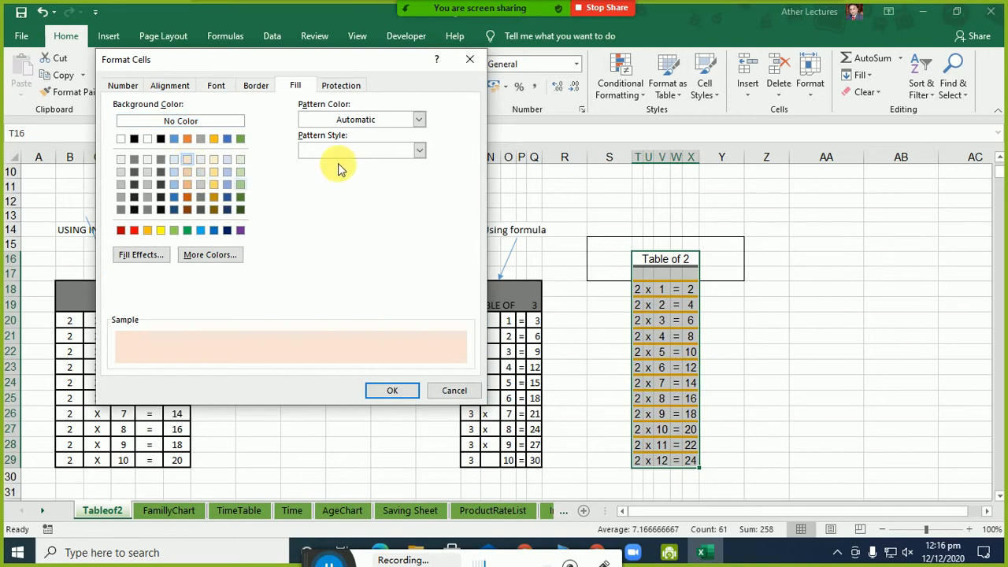
click(364, 122)
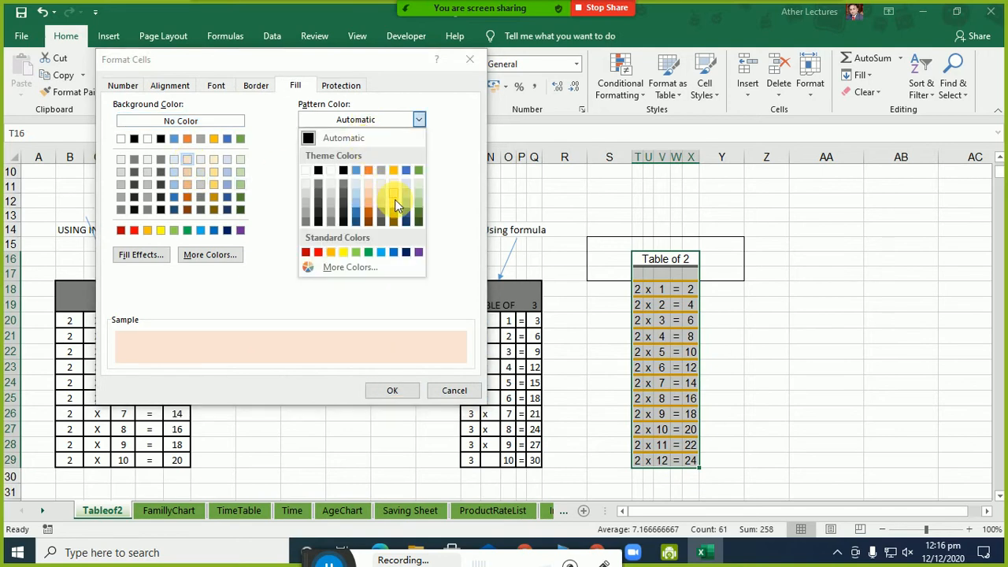
click(396, 205)
click(346, 150)
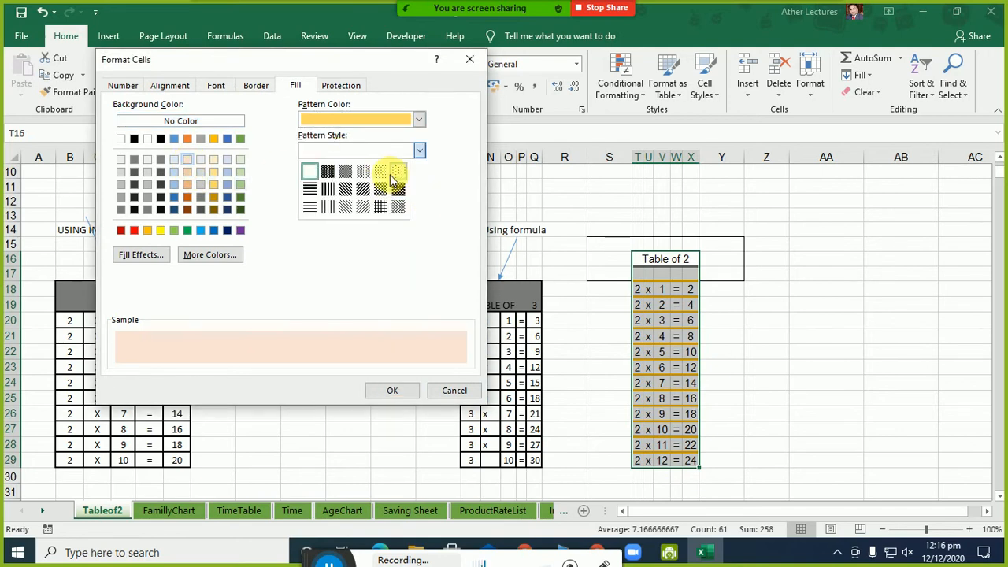
click(387, 174)
click(386, 389)
click(768, 370)
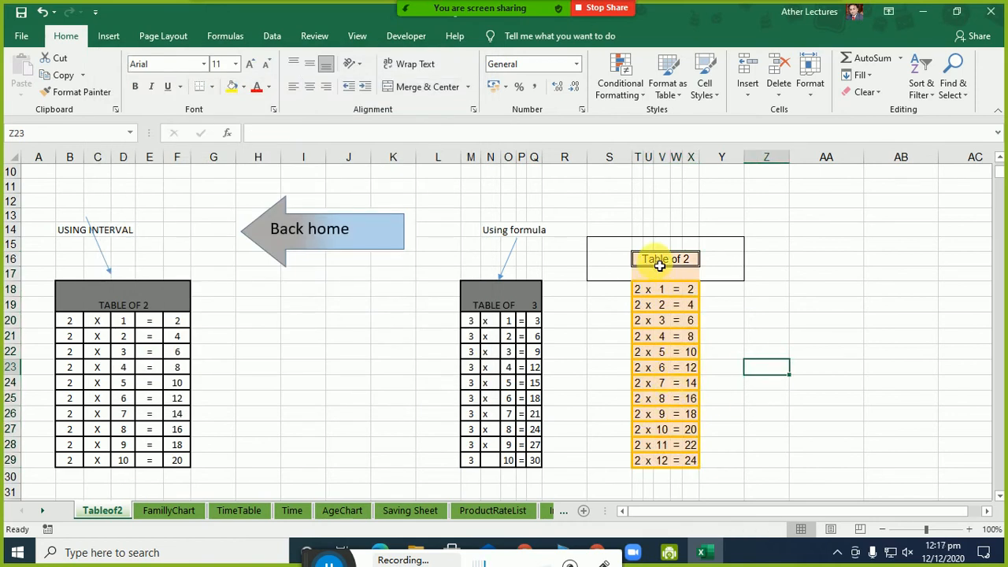
Step: Shrink empty row 17 so the Table of 2 title sits directly above its rows, and select S15:Y30
drag(18, 286, 14, 267)
click(611, 341)
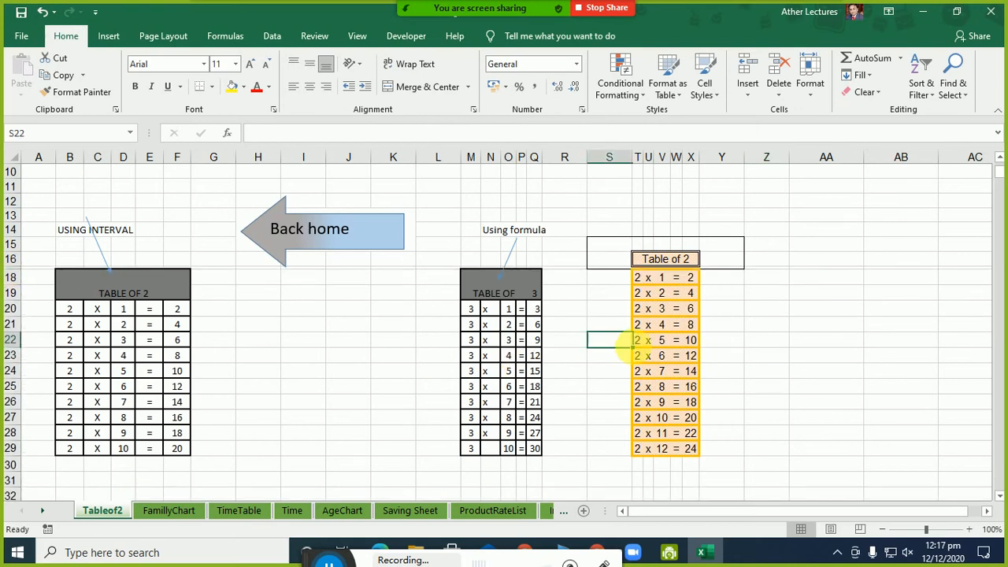
drag(622, 244, 742, 466)
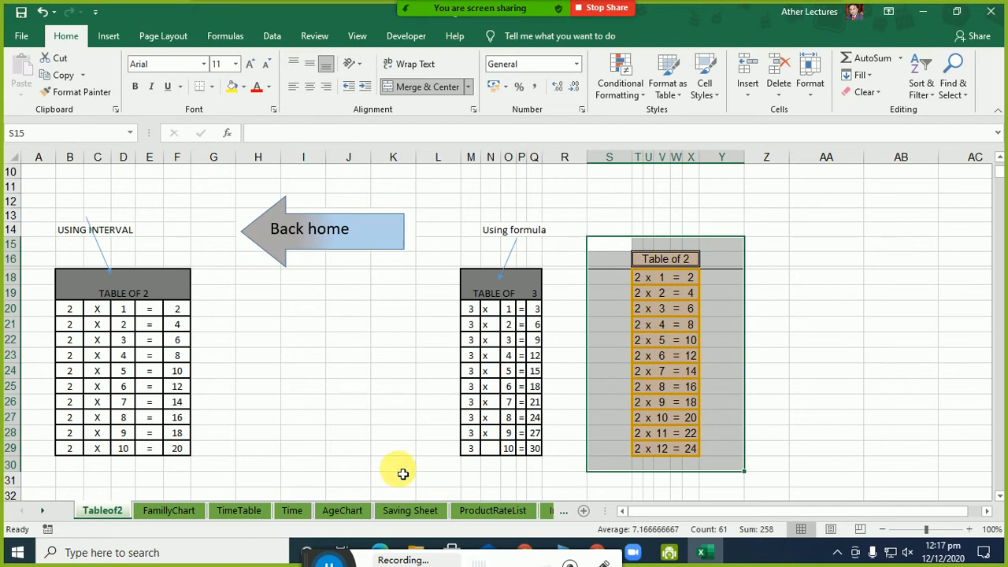
Step: Admit the waiting meeting participant and draw a right block arrow about 5.42 cm wide and 2.65 cm high beside the Table of 2 title
click(351, 254)
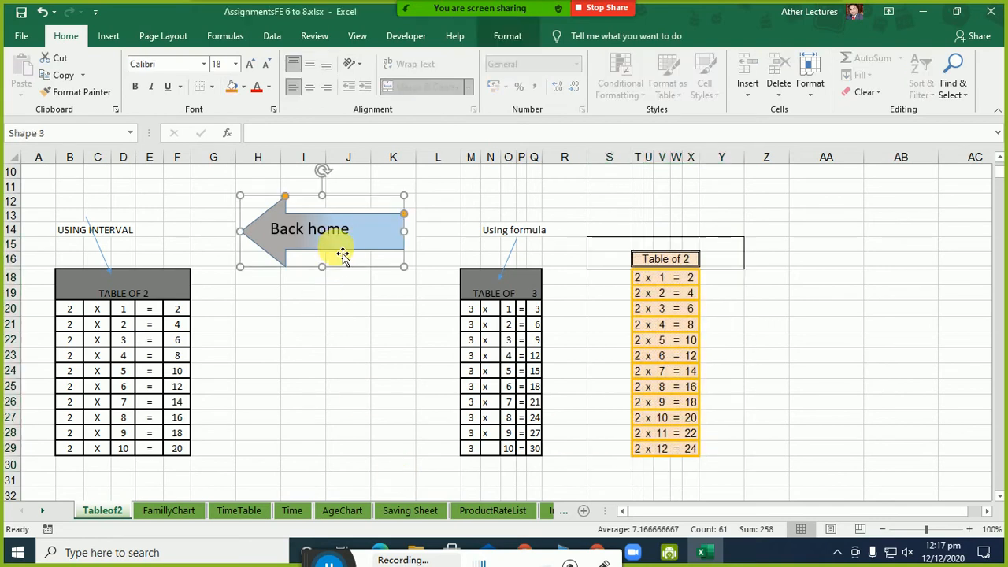
click(110, 37)
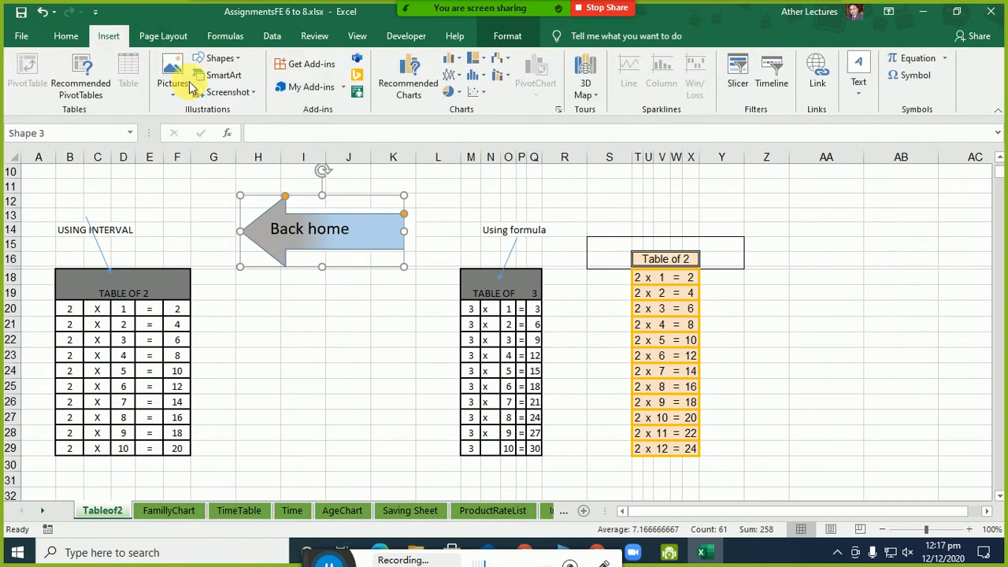
click(220, 58)
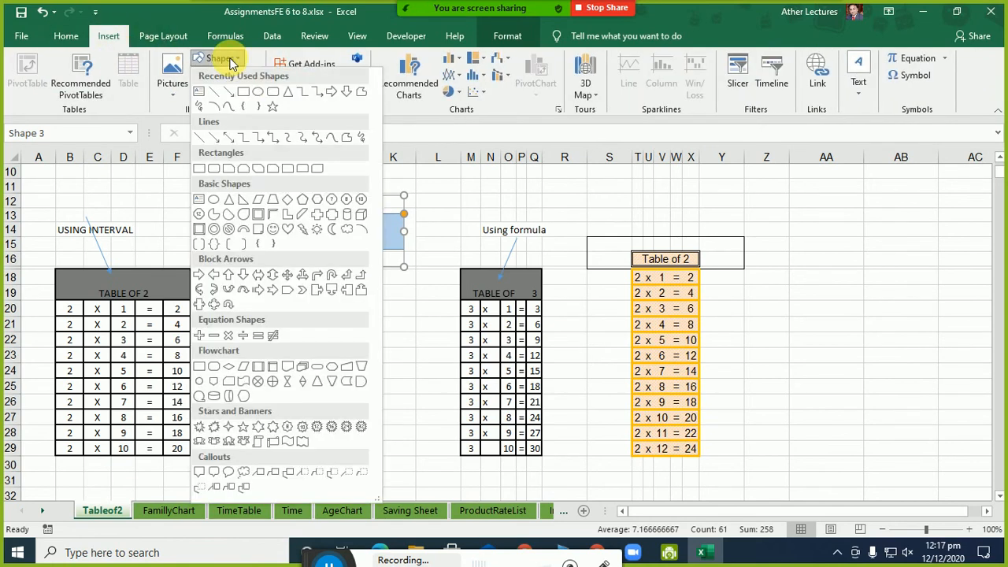
click(561, 84)
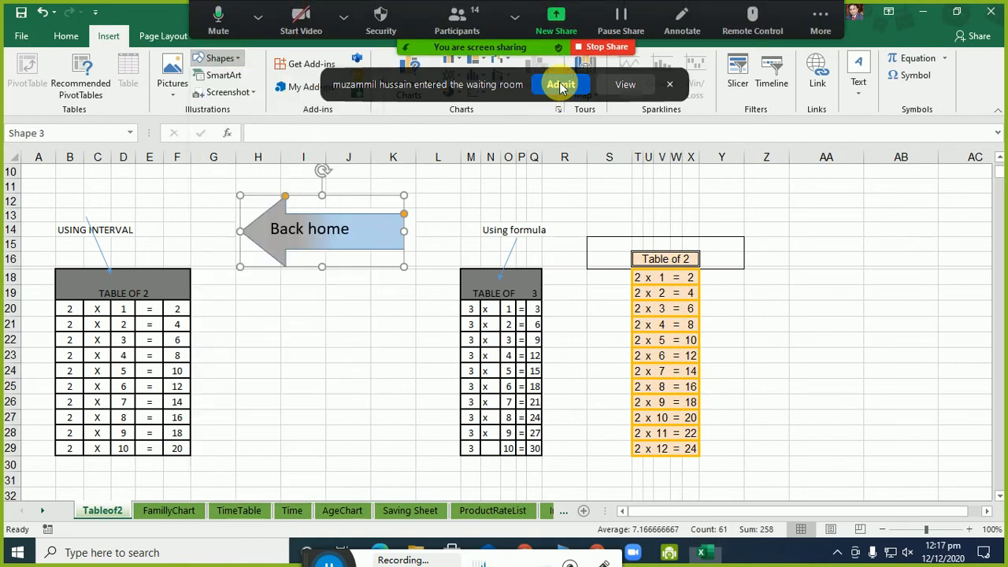
click(219, 59)
click(328, 92)
drag(732, 186, 882, 260)
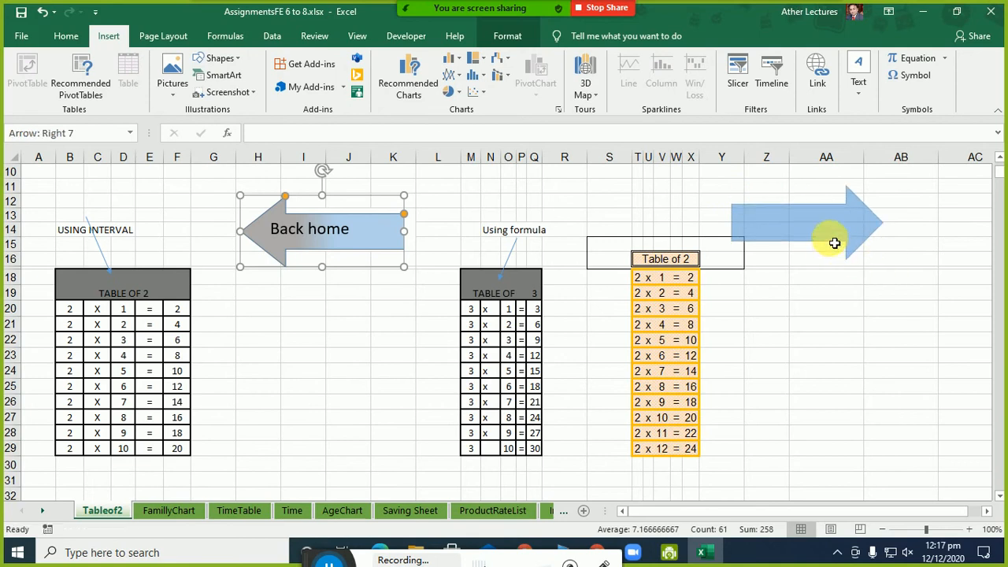
Step: Add the text "Back Home" inside the new right block arrow
right_click(830, 230)
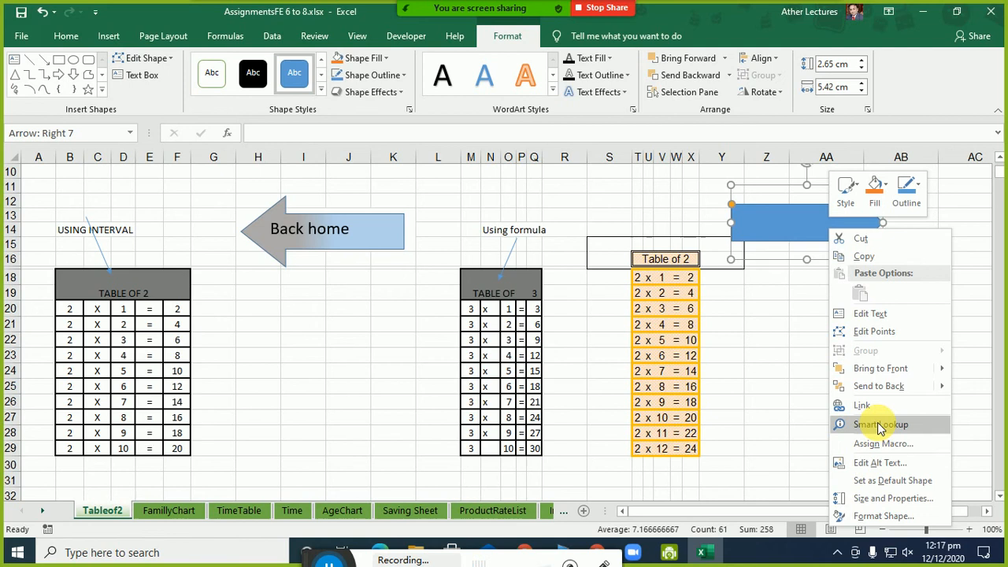
click(870, 314)
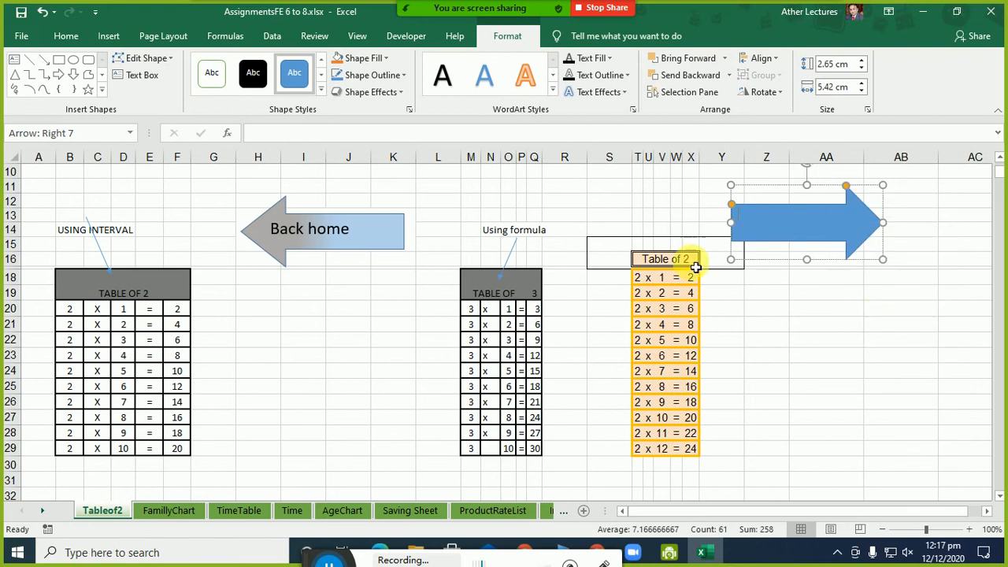
text(Back Home)
click(783, 248)
Step: Enlarge the new arrow's text to size 20 and center it horizontally and vertically
click(803, 225)
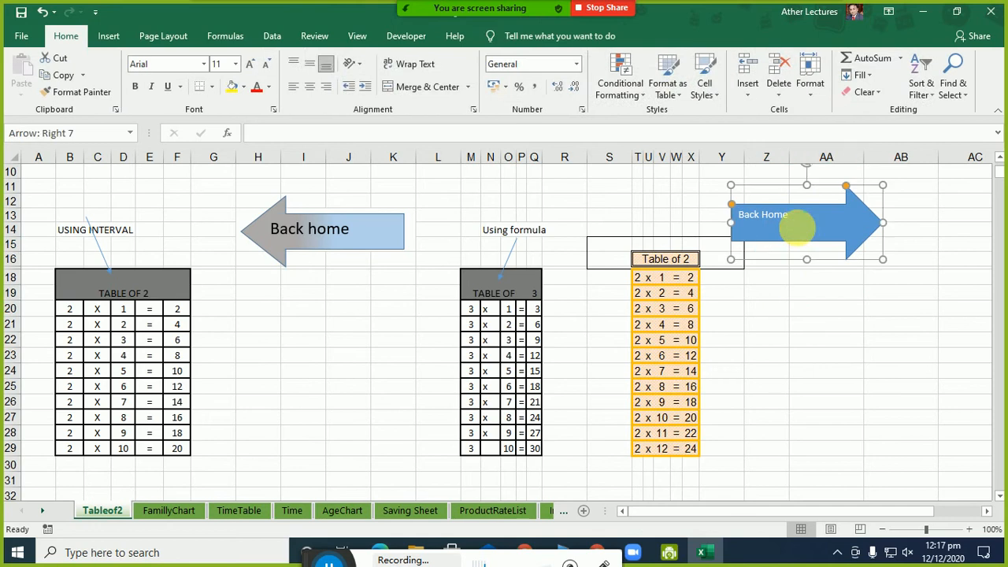
click(251, 64)
click(250, 64)
click(309, 87)
click(310, 63)
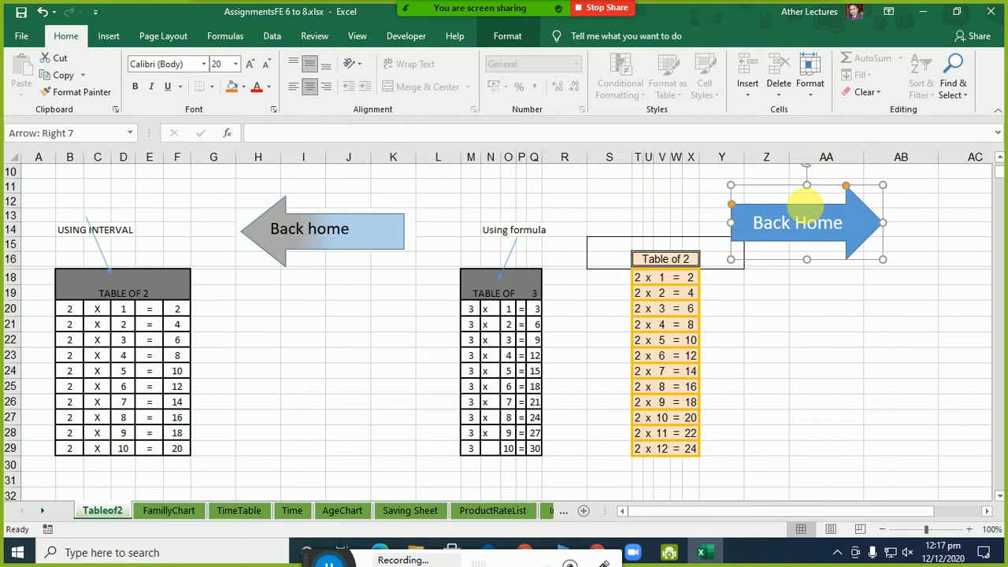
Step: Give the new Back Home arrow a linear gradient fill running from white to red
key(ctrl+1)
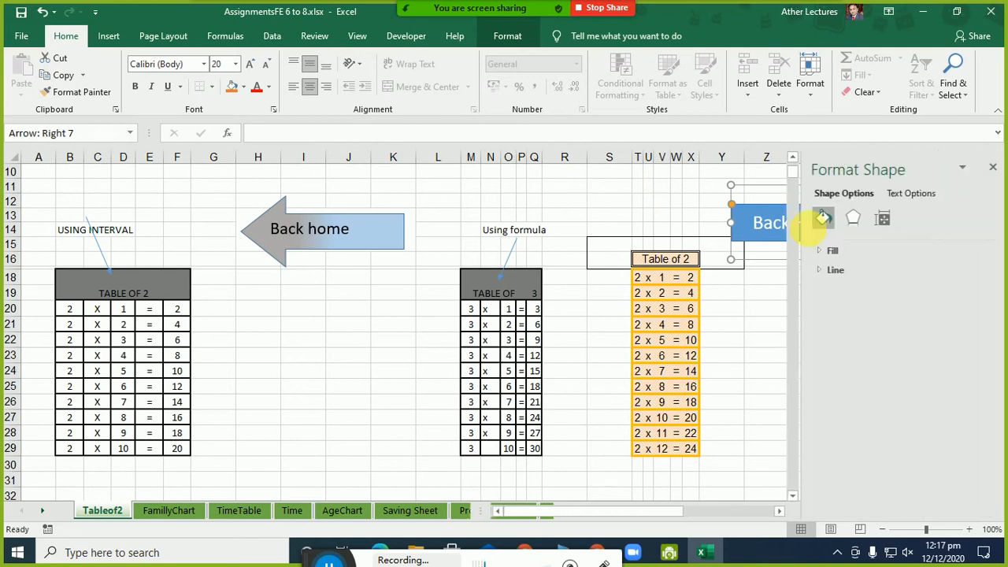
click(833, 250)
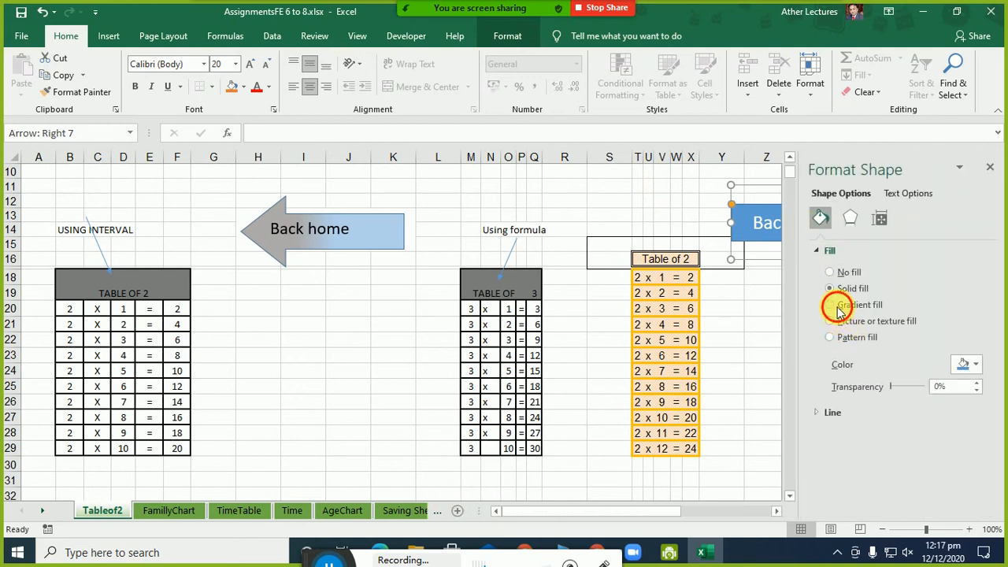
click(838, 307)
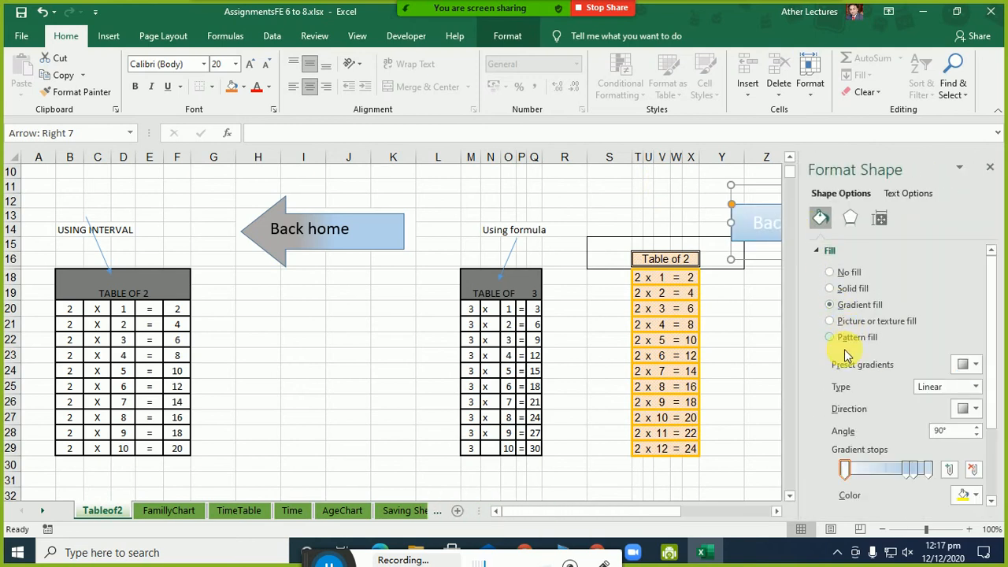
click(973, 495)
click(896, 463)
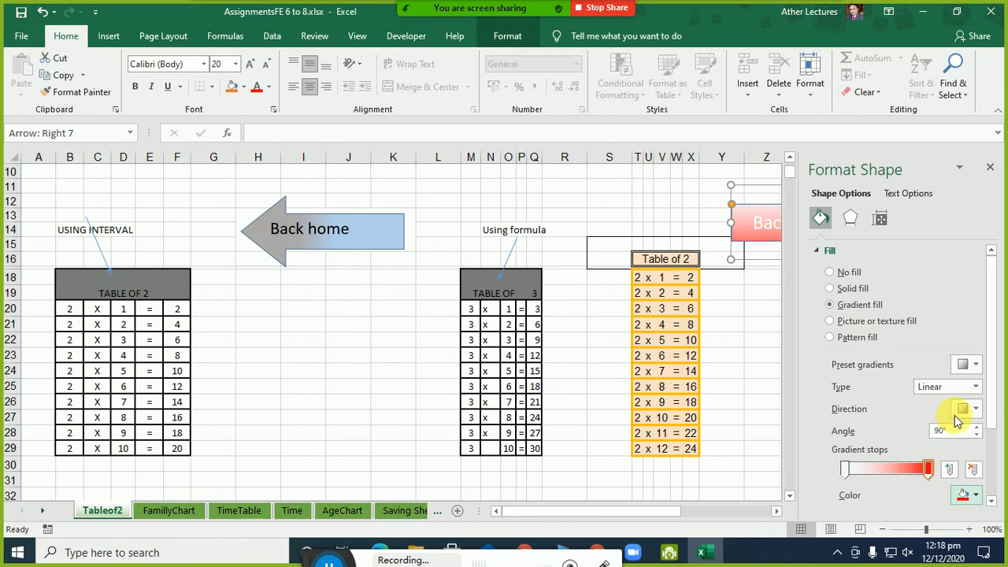
Step: Lower the arrow's gradient angle to 20° and close the shape formatting options
click(978, 438)
click(978, 437)
click(978, 437)
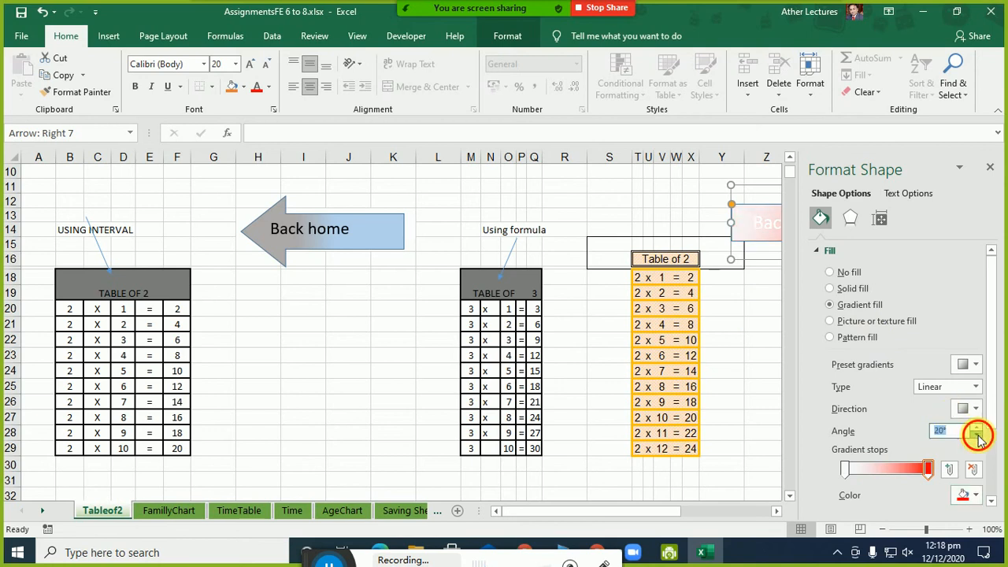
click(761, 345)
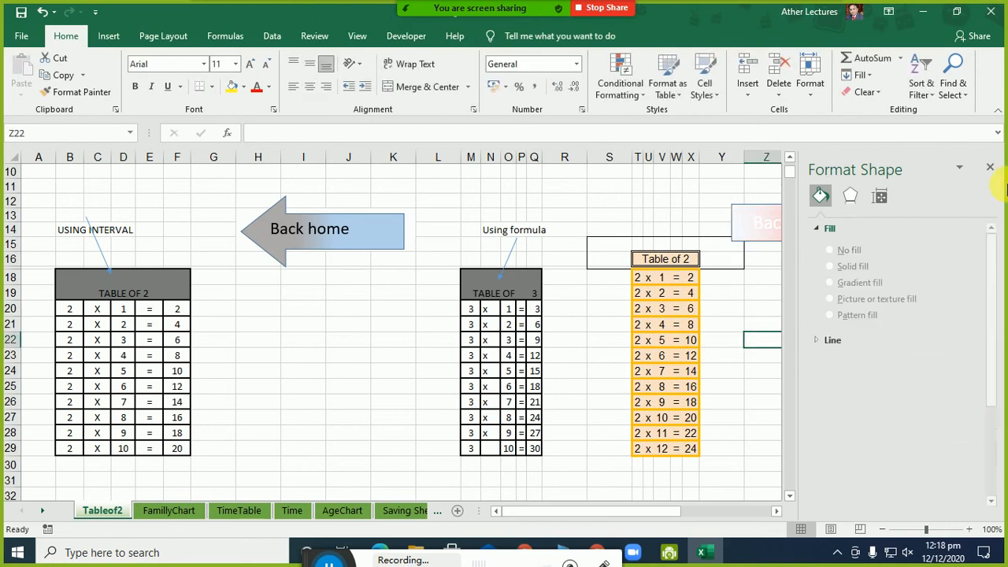
click(990, 166)
click(874, 308)
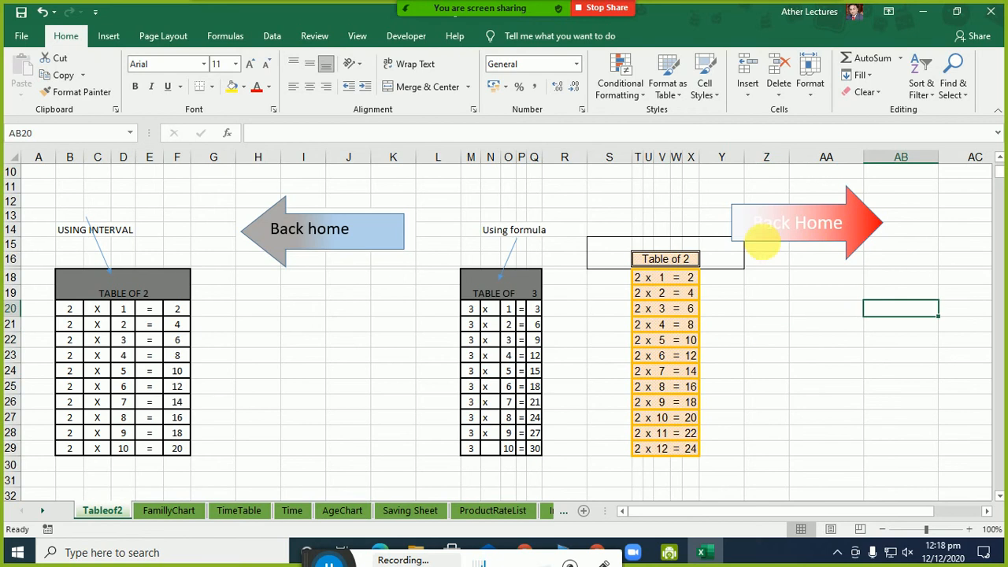
Step: Color the word "Back" red in the new arrow's text
double_click(801, 222)
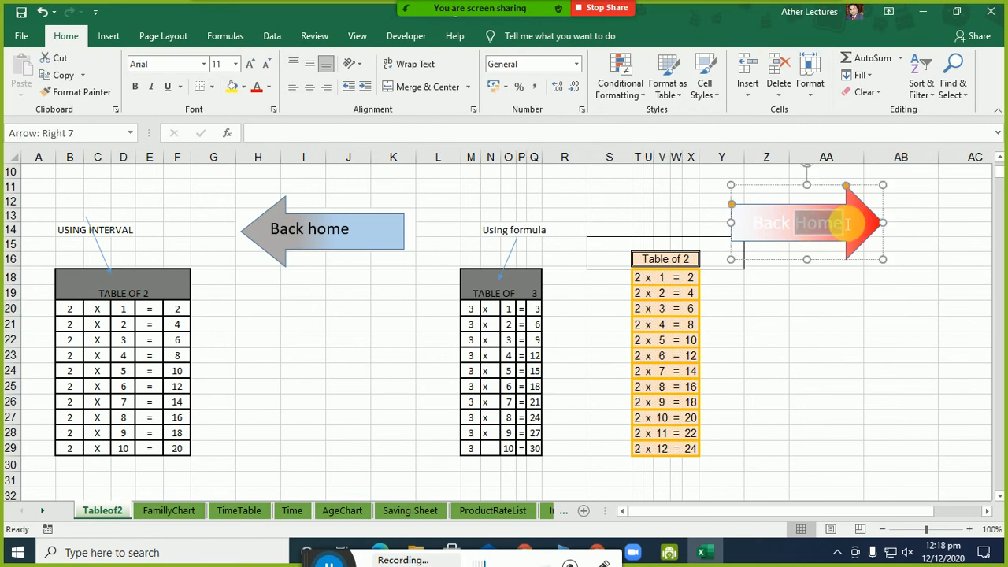
drag(846, 223, 715, 221)
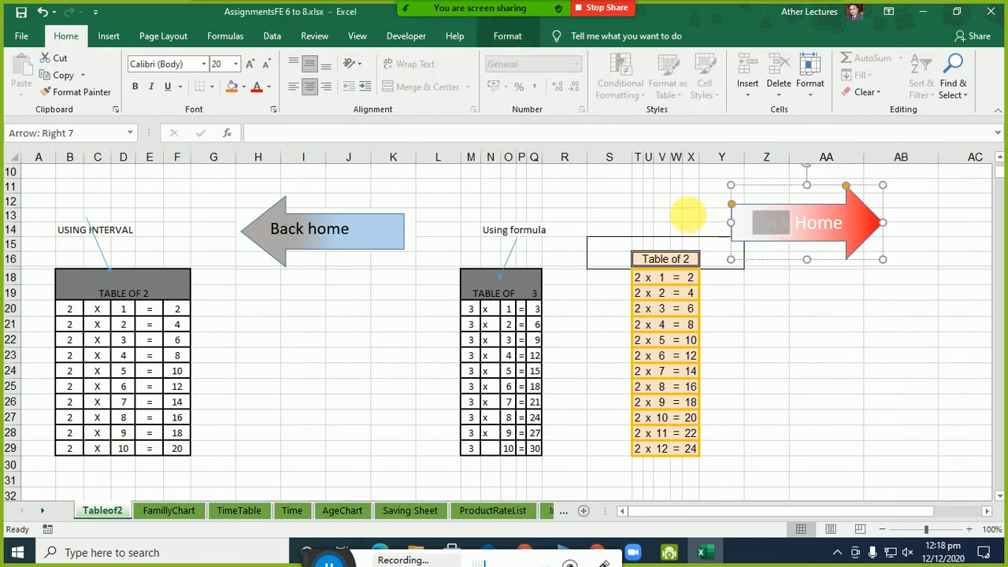
click(258, 89)
click(816, 323)
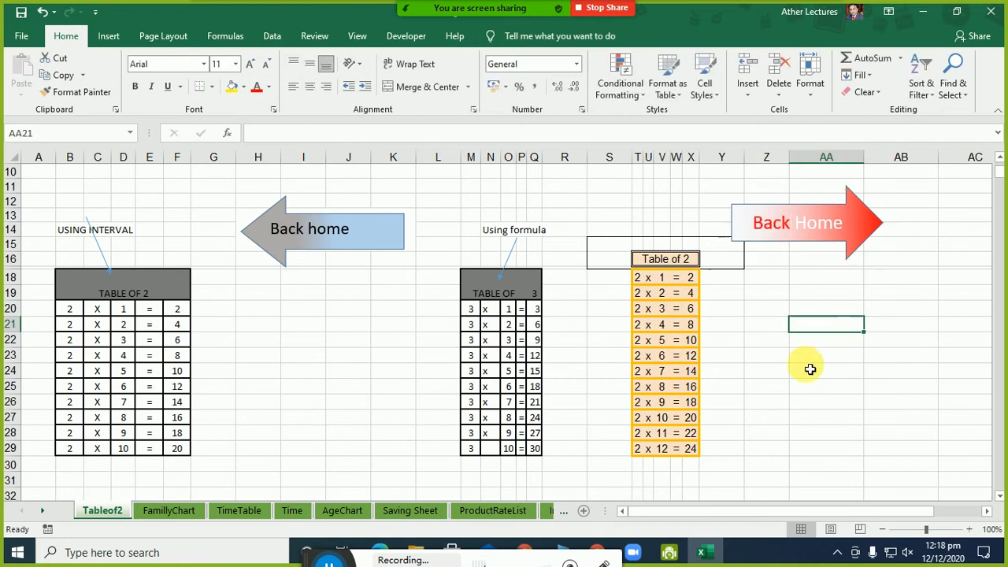
Step: Flip the new Back Home arrow to point left, reposition it, flip it back to the right, and delete it
click(869, 249)
drag(883, 223, 707, 223)
drag(803, 245, 774, 226)
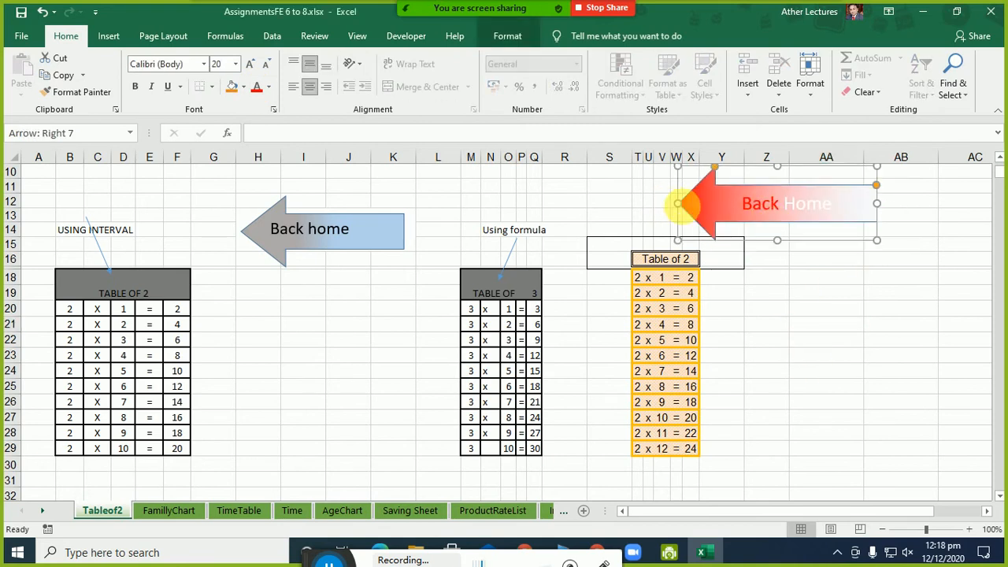
drag(679, 205, 768, 224)
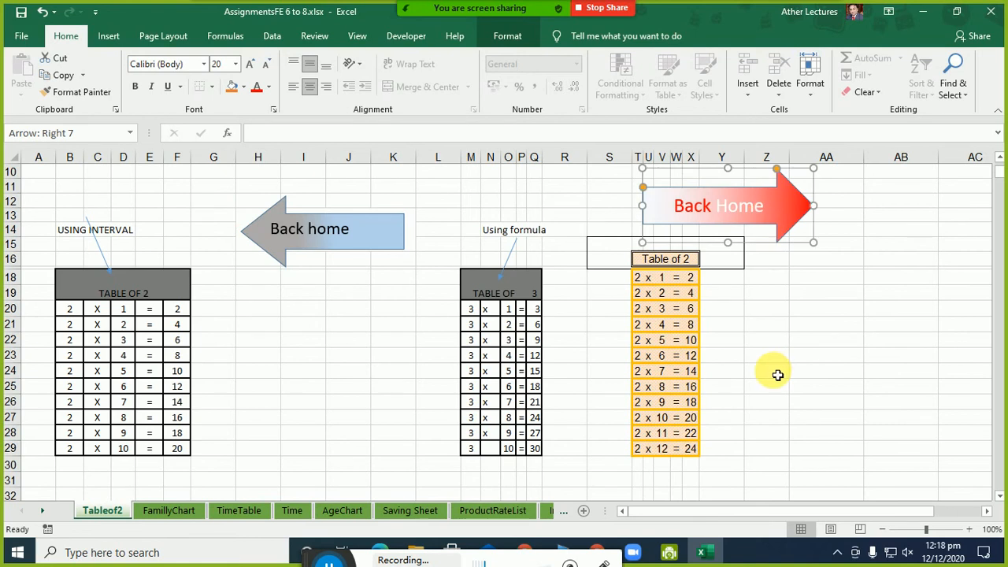
key(Delete)
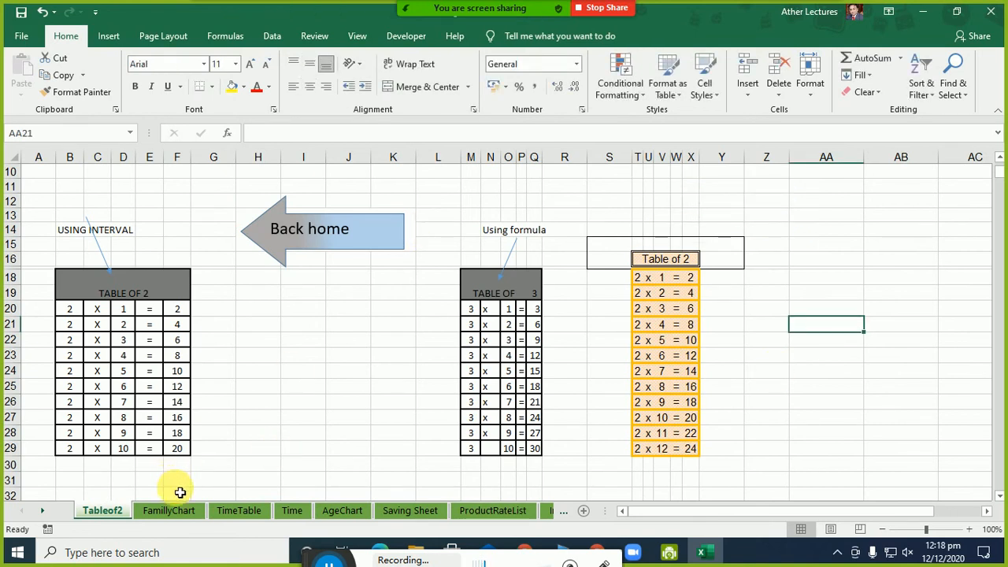
Step: Switch to the FamillyChart sheet
click(185, 512)
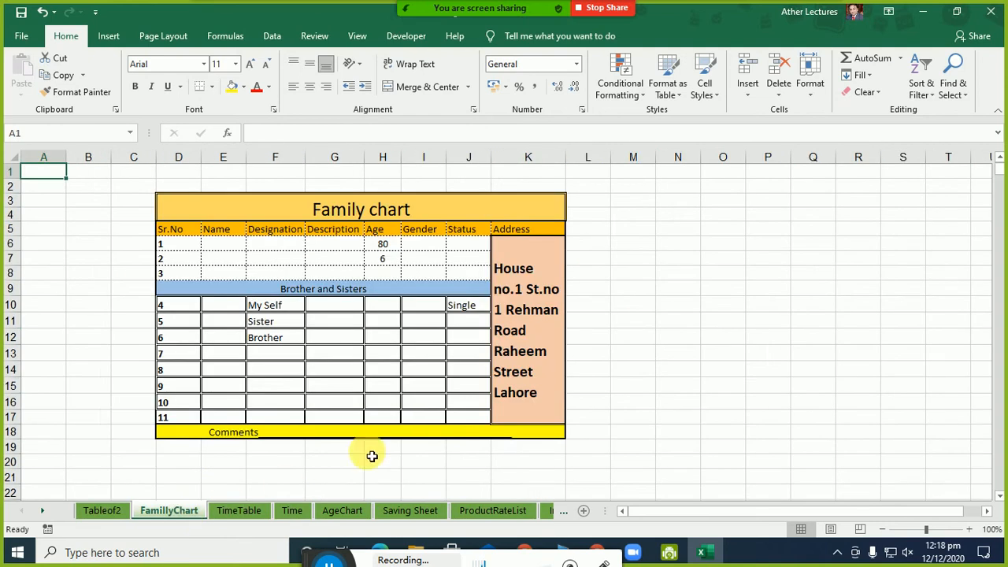
Step: Merge and center cells O6:O16 beside the family chart, using the chart's merged Address cell as the model
click(536, 280)
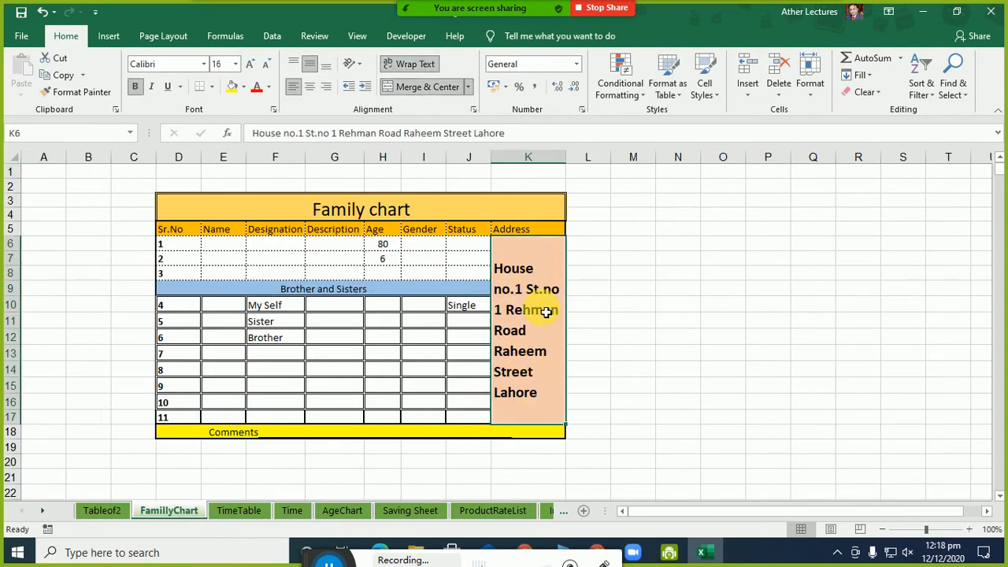
drag(720, 242, 730, 403)
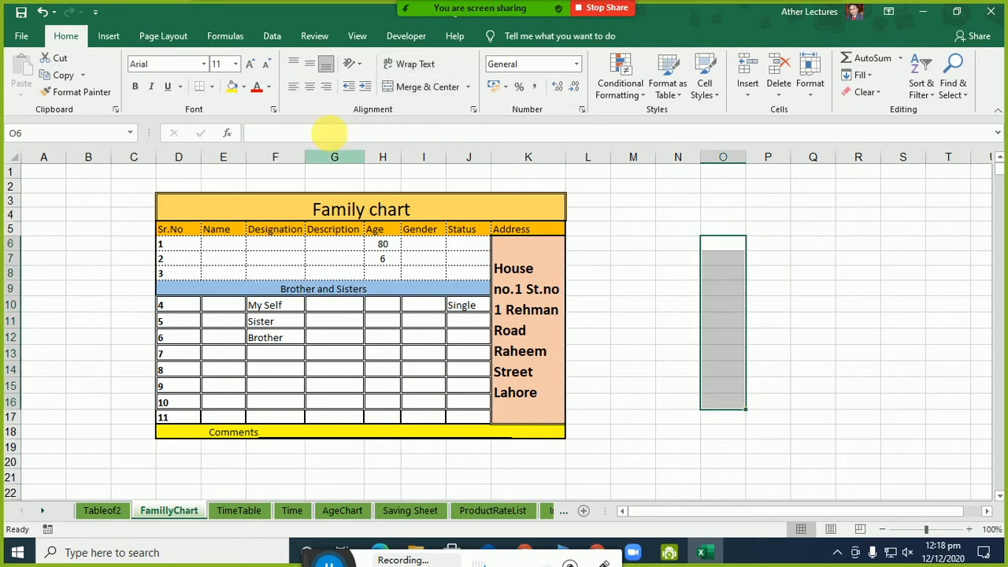
click(390, 88)
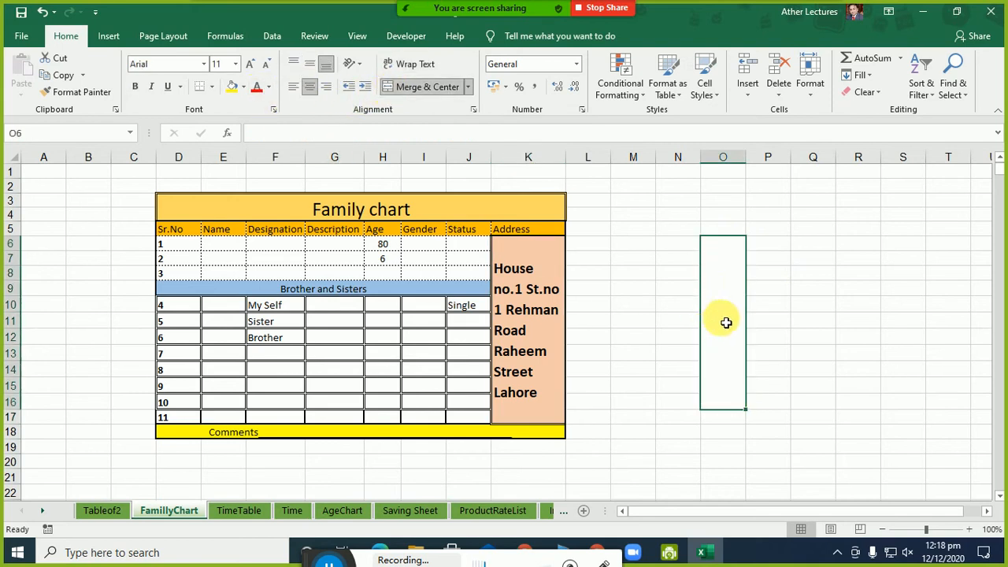
Step: Enter the full postal address in the merged O6 cell, and admit the participant waiting to join the meeting
double_click(731, 395)
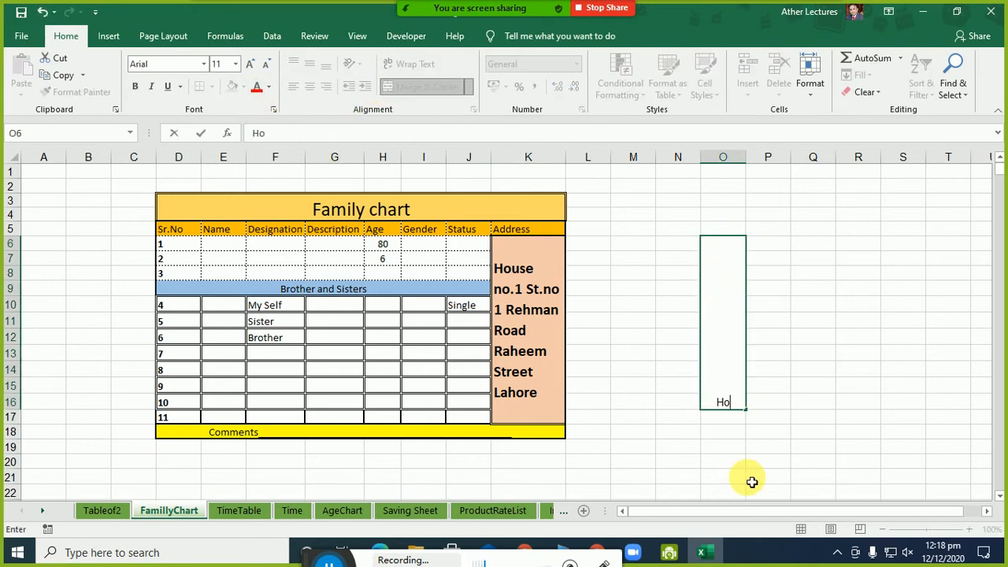
text(House No 1 st.no 1 rehman)
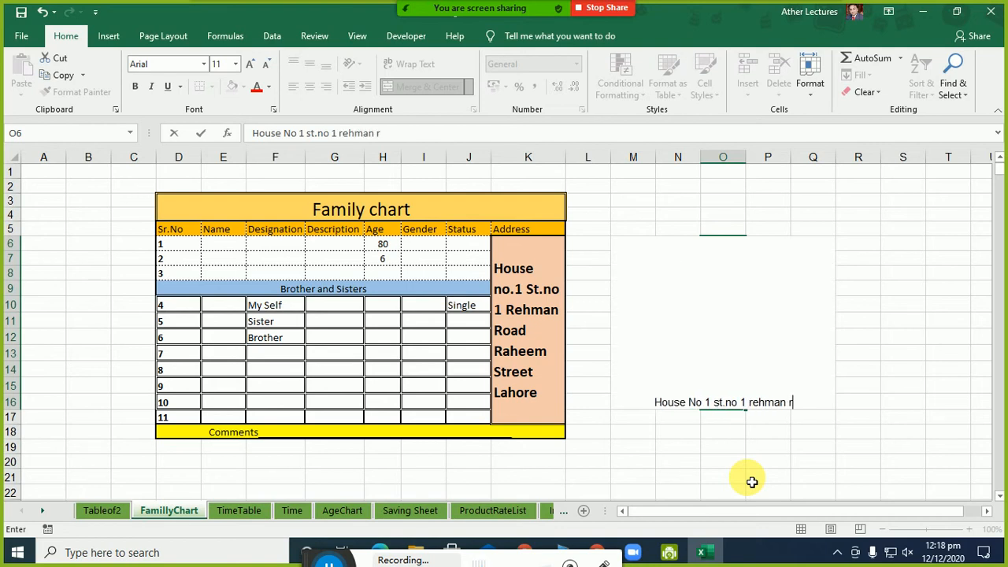
text(road reheem street lahore)
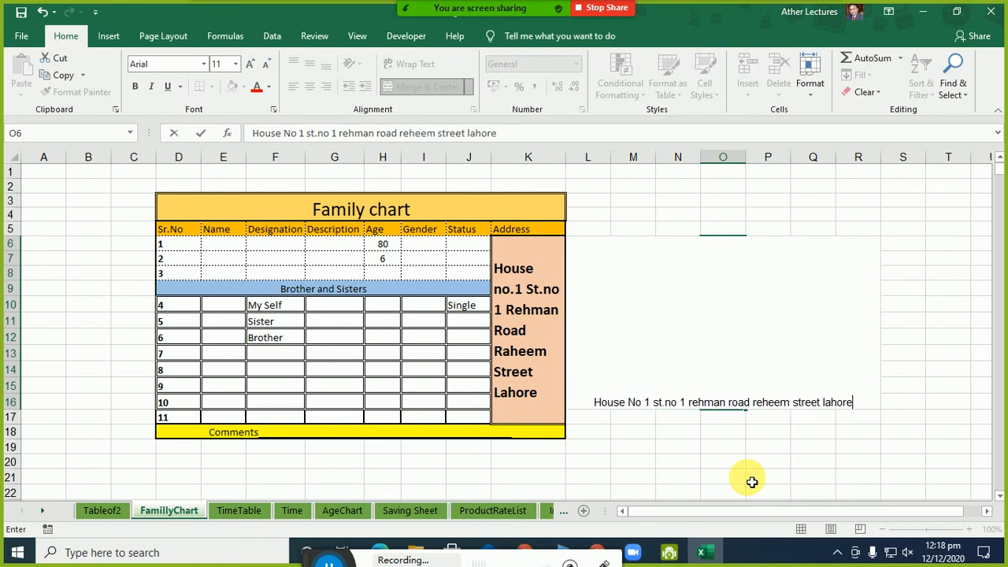
key(Return)
key(Up)
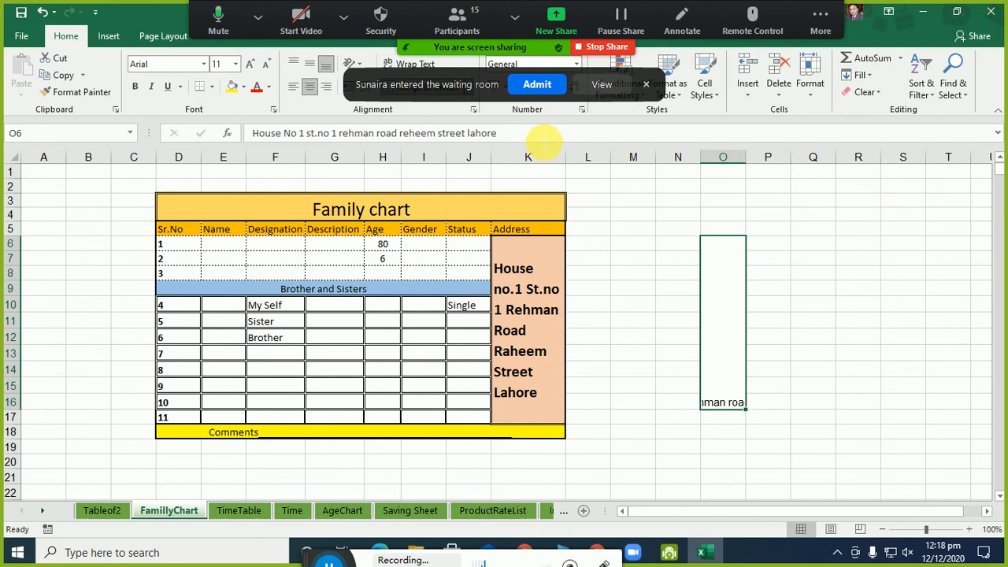
click(532, 84)
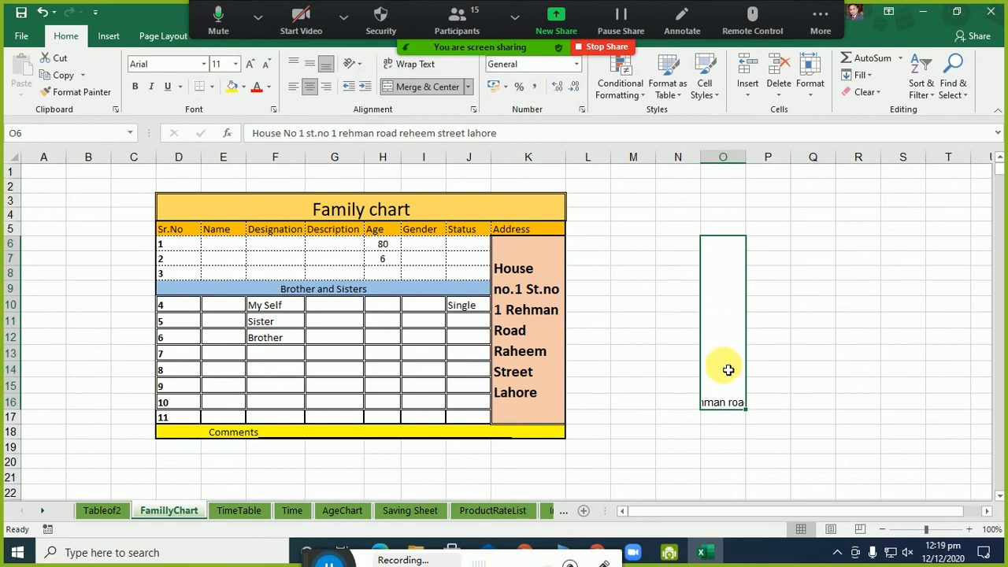
Step: Split the address in the merged O6 cell with a line break before "road", and undo it
key(ctrl+1)
key(Escape)
double_click(725, 391)
click(725, 403)
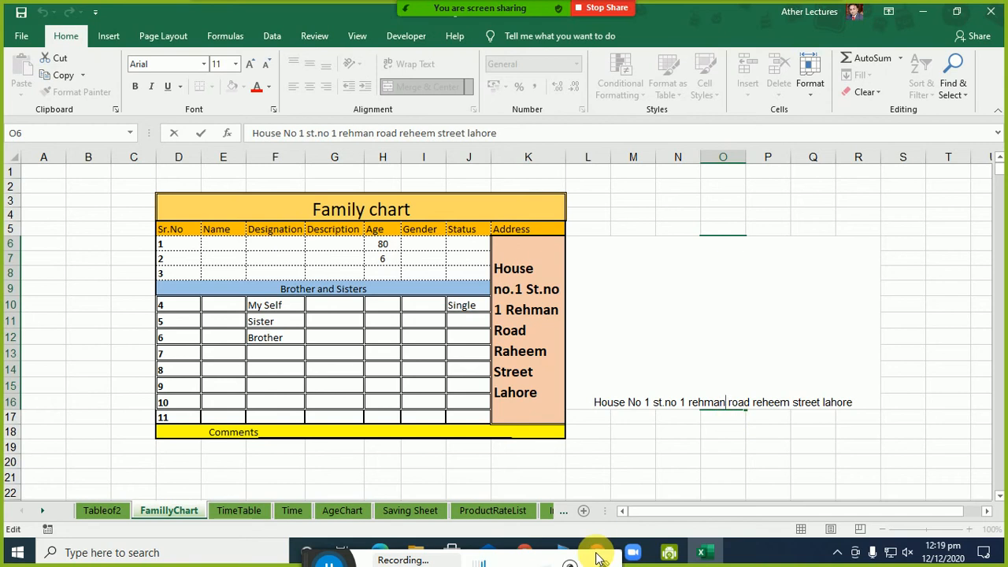
key(alt+Return)
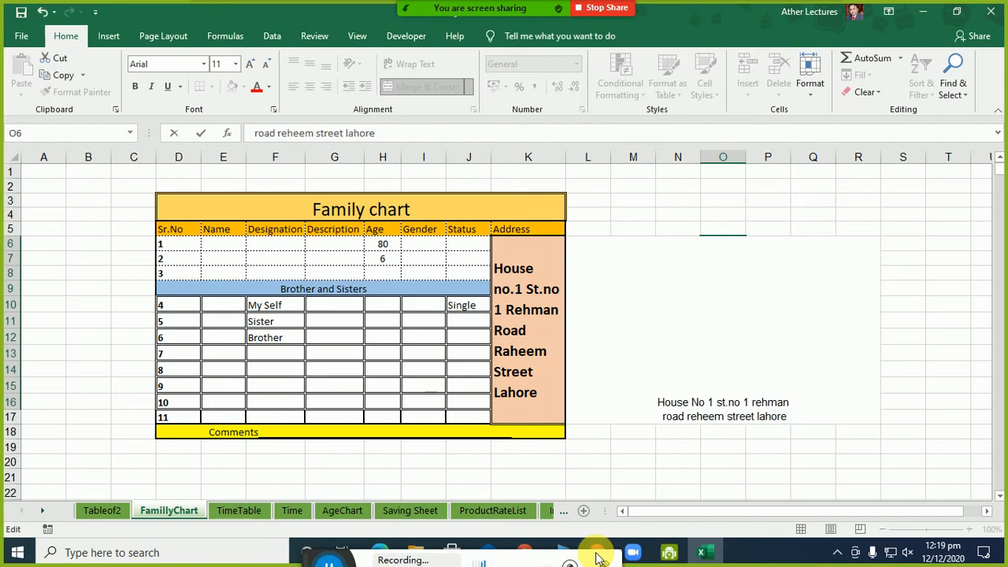
key(Return)
click(730, 381)
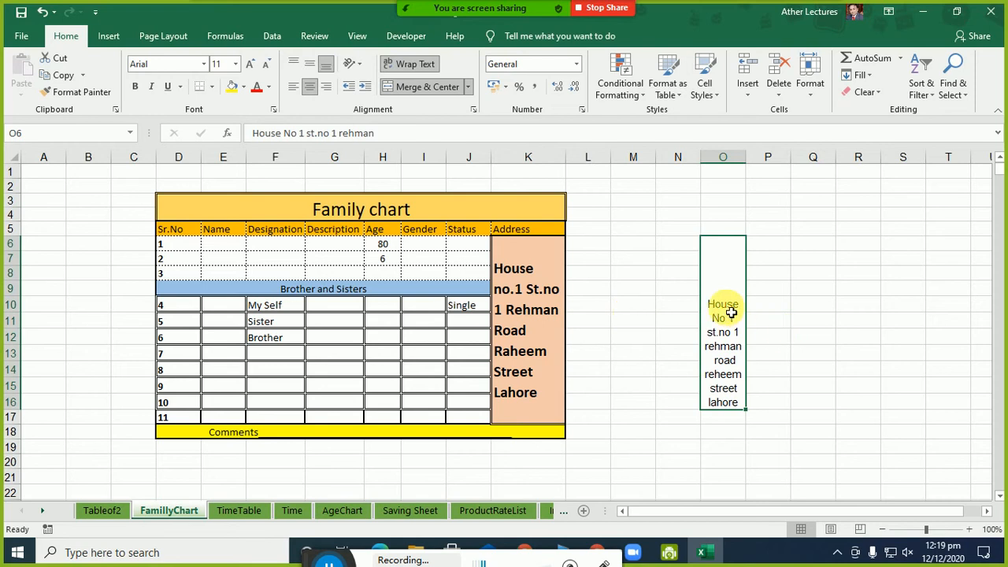
key(ctrl+z)
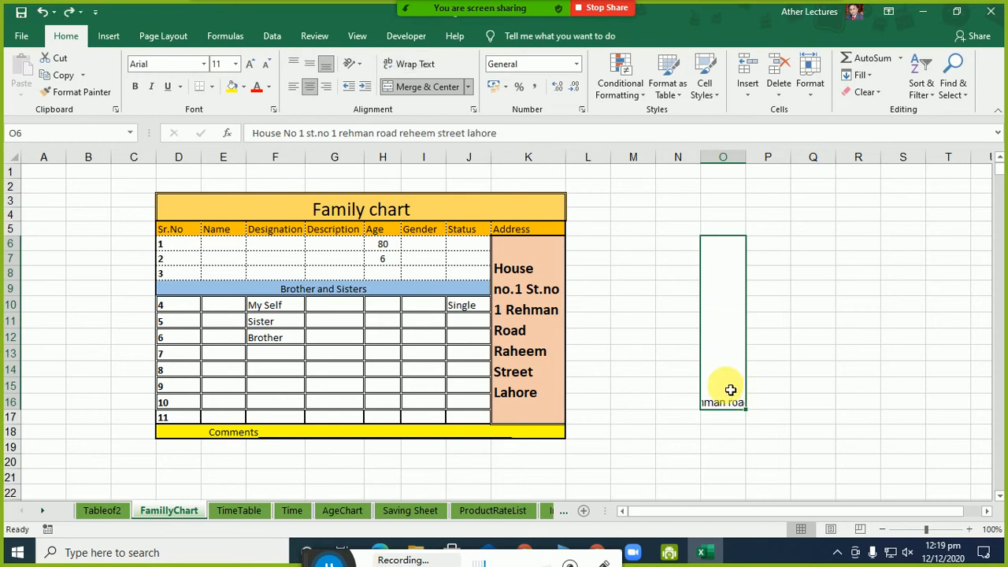
Step: Set both the horizontal and vertical text alignment of the merged O6 address cell to Justify
key(ctrl+1)
click(166, 85)
click(164, 135)
click(168, 196)
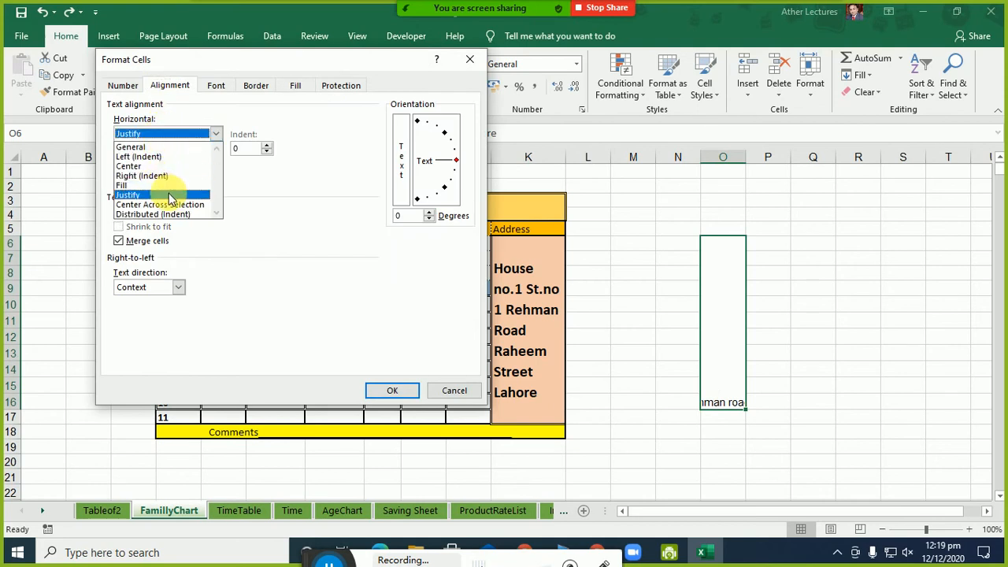
click(158, 164)
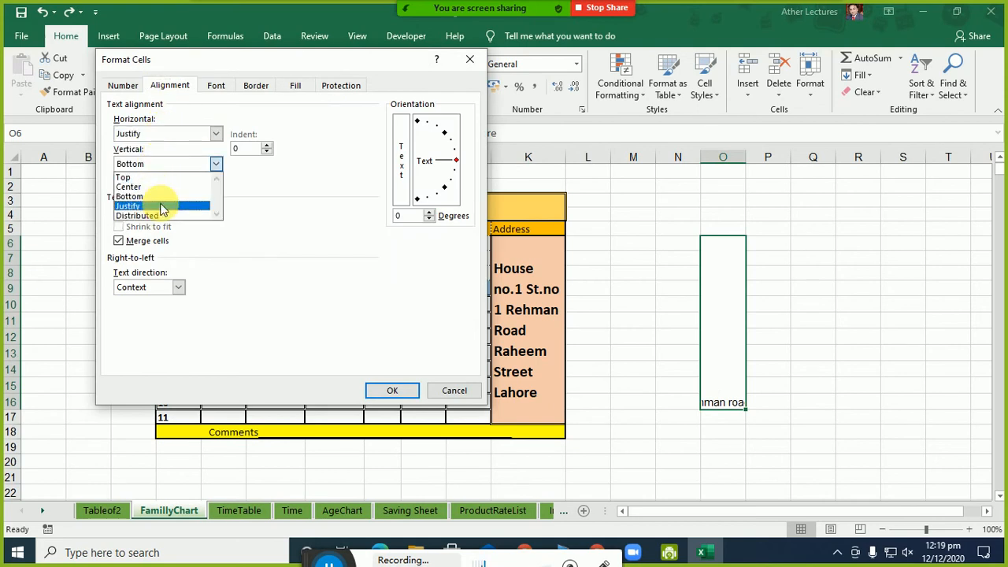
click(157, 202)
click(386, 390)
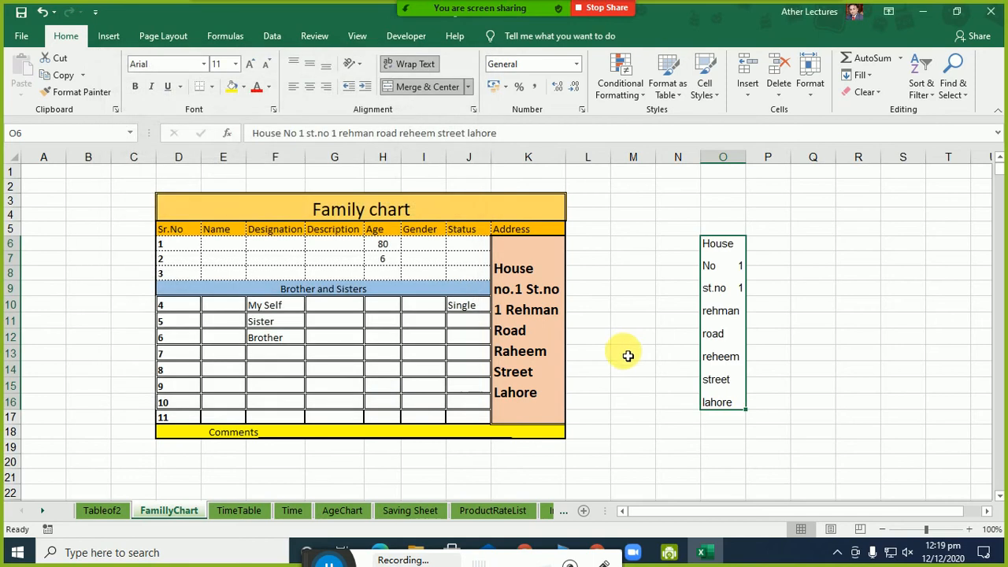
click(532, 319)
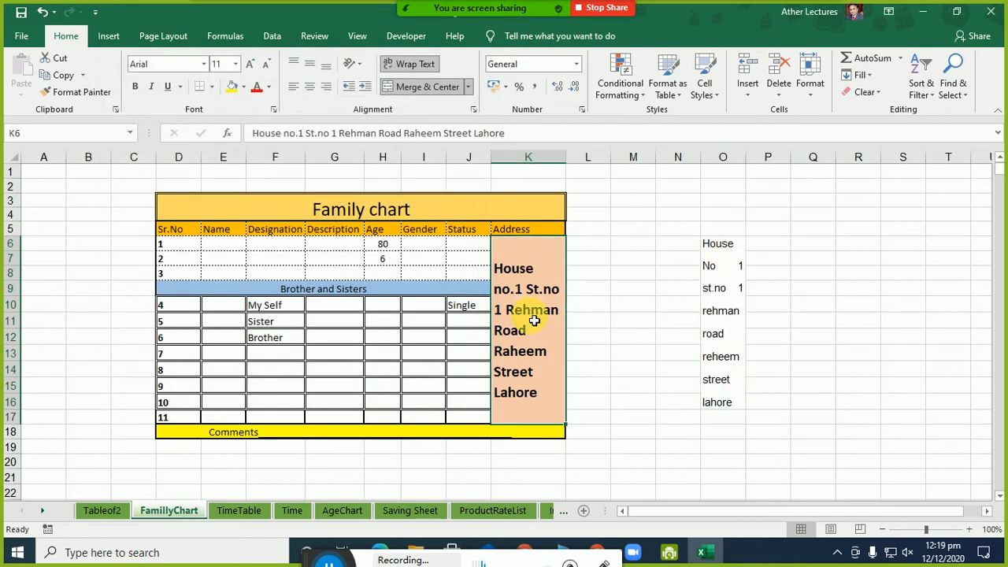
key(ctrl+1)
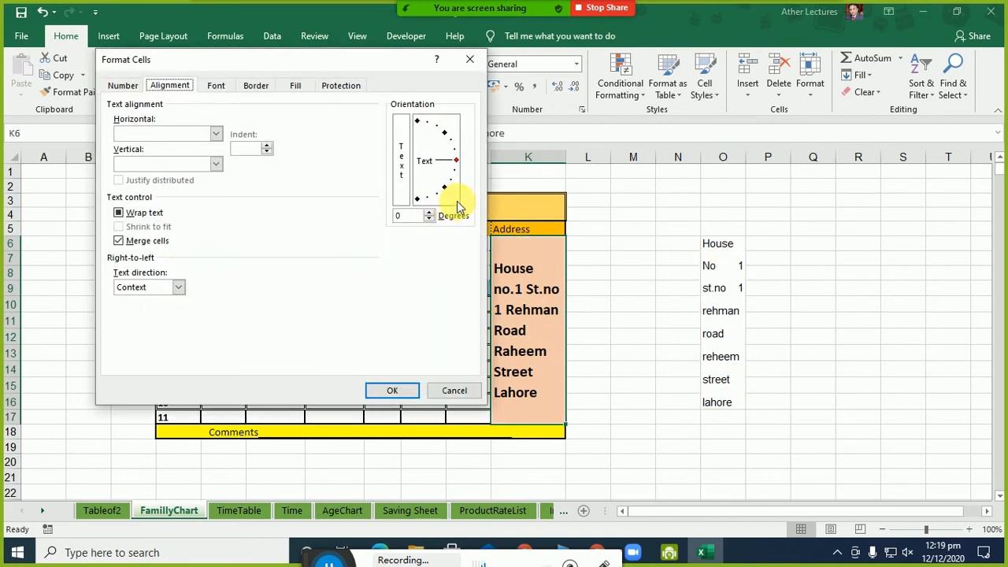
click(165, 133)
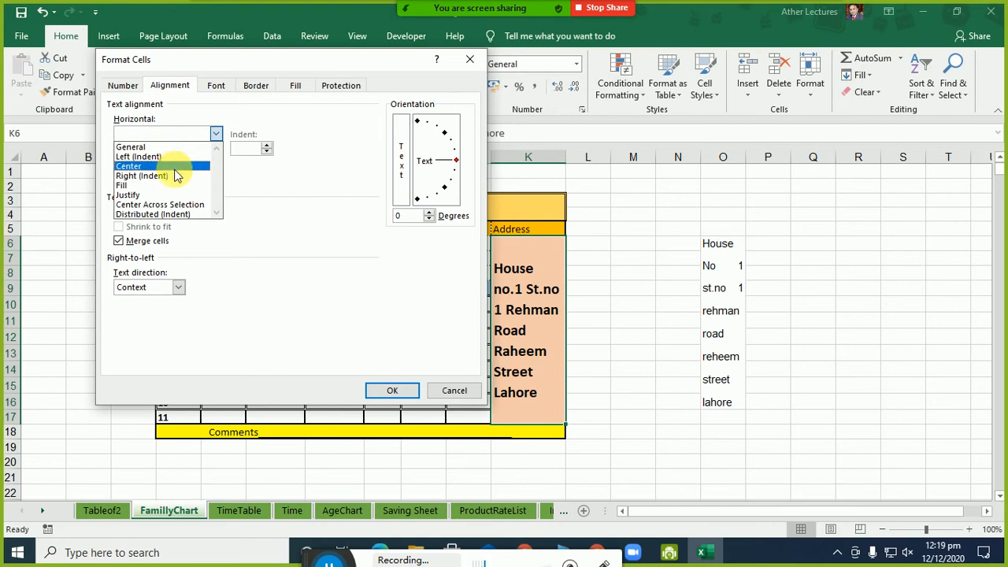
click(182, 195)
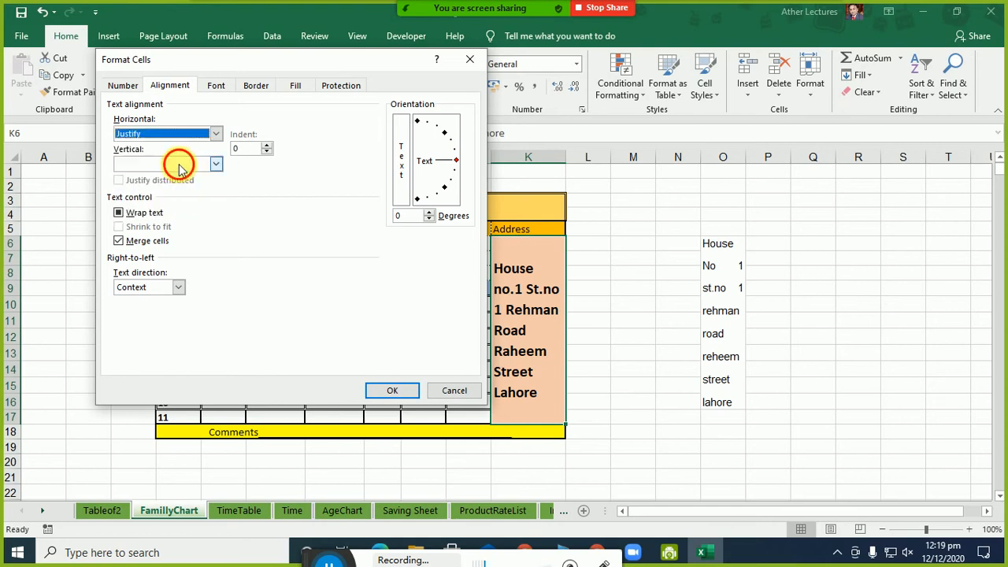
click(175, 163)
click(181, 206)
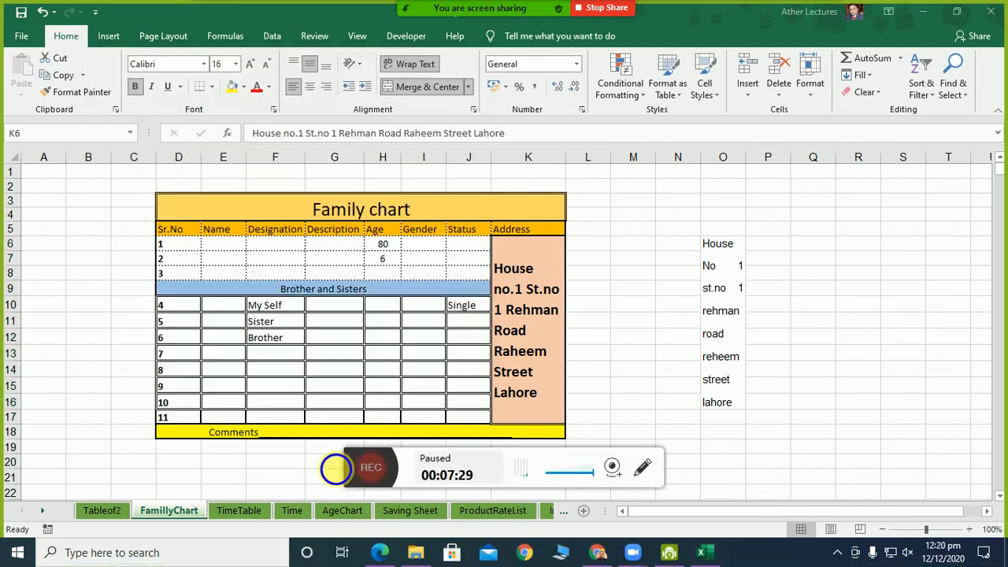
click(358, 465)
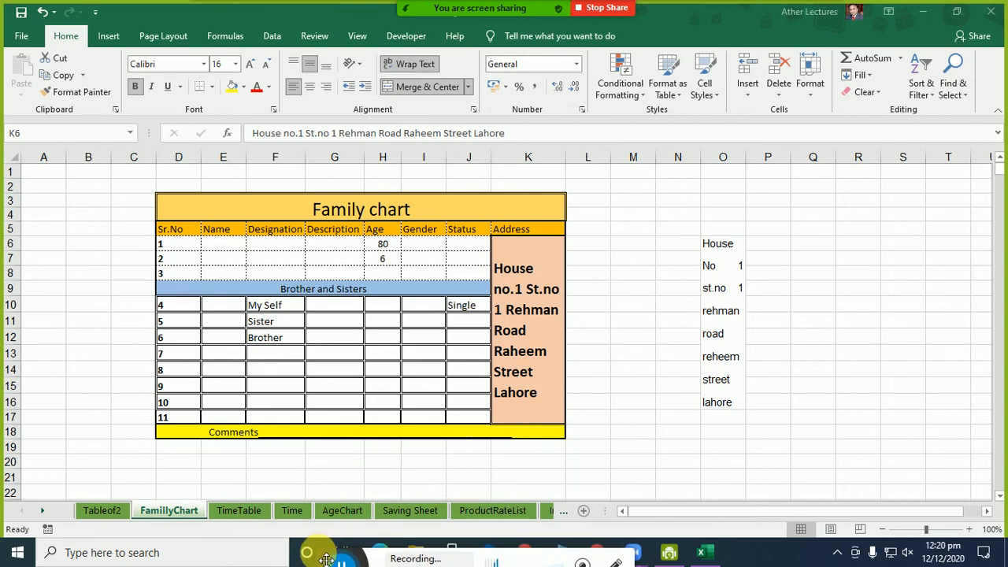
Step: Set the horizontal and vertical alignment of the chart's merged Address cell K6 to Justify, admitting the waiting meeting participant meanwhile
click(519, 331)
key(ctrl+1)
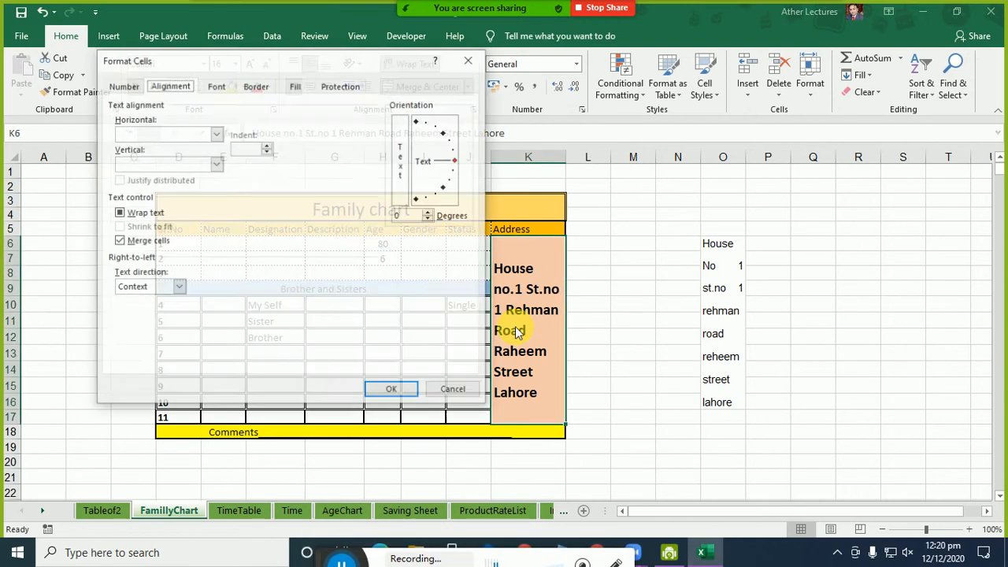
click(189, 139)
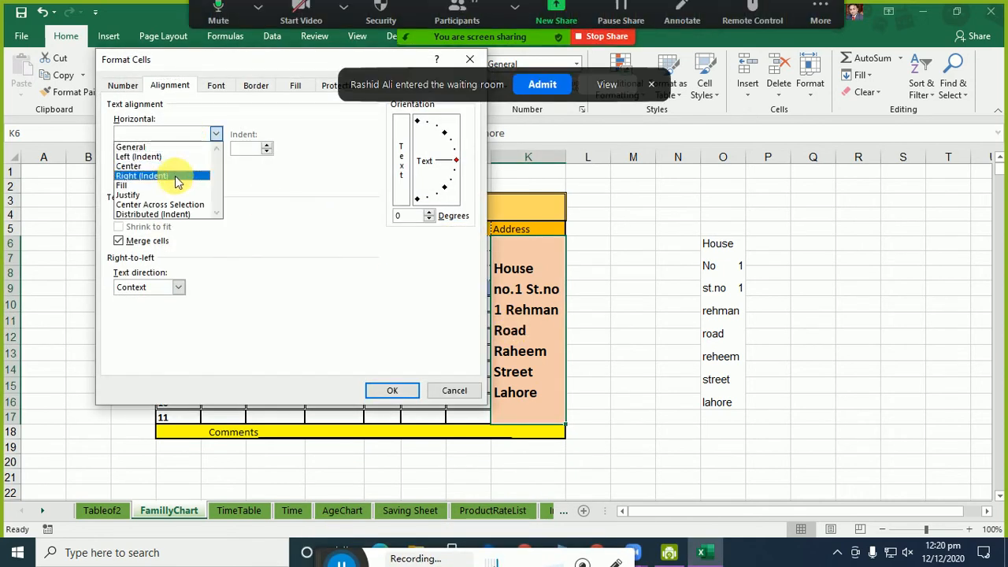
click(537, 86)
click(146, 133)
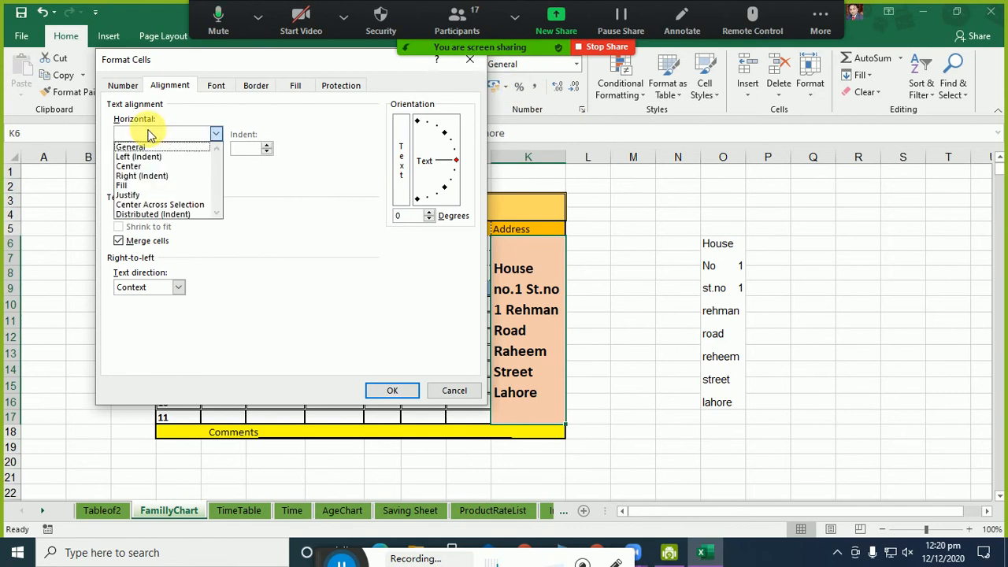
click(136, 197)
click(146, 163)
click(145, 207)
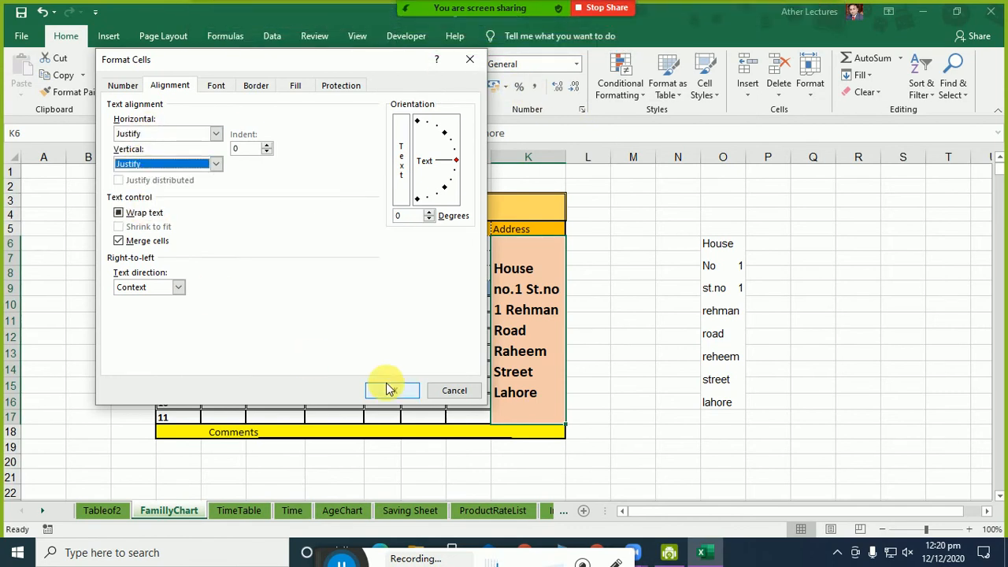
click(389, 388)
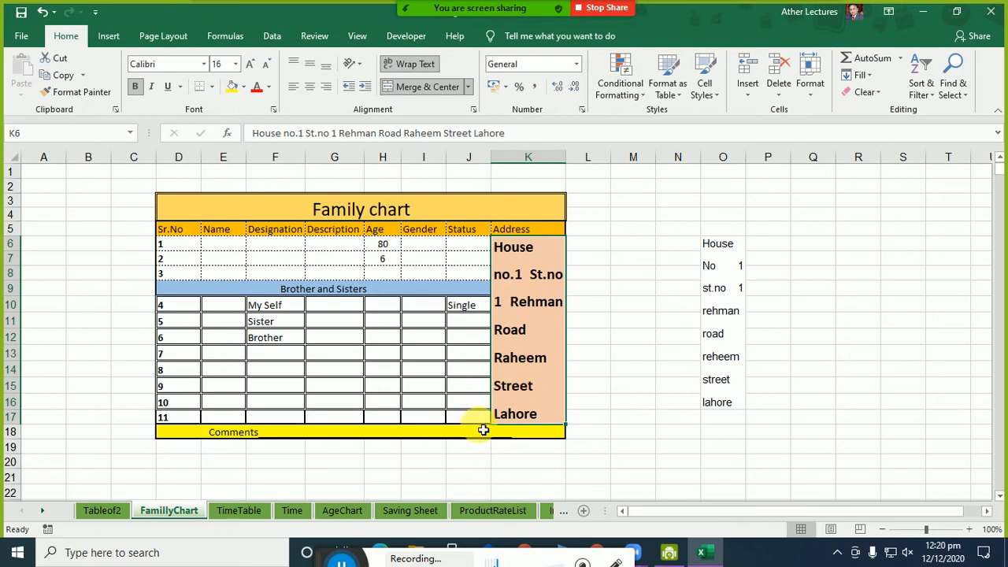
Step: Highlight the underscore line in the chart's Comments row, and enter the label "Comments" in cell M18
double_click(439, 433)
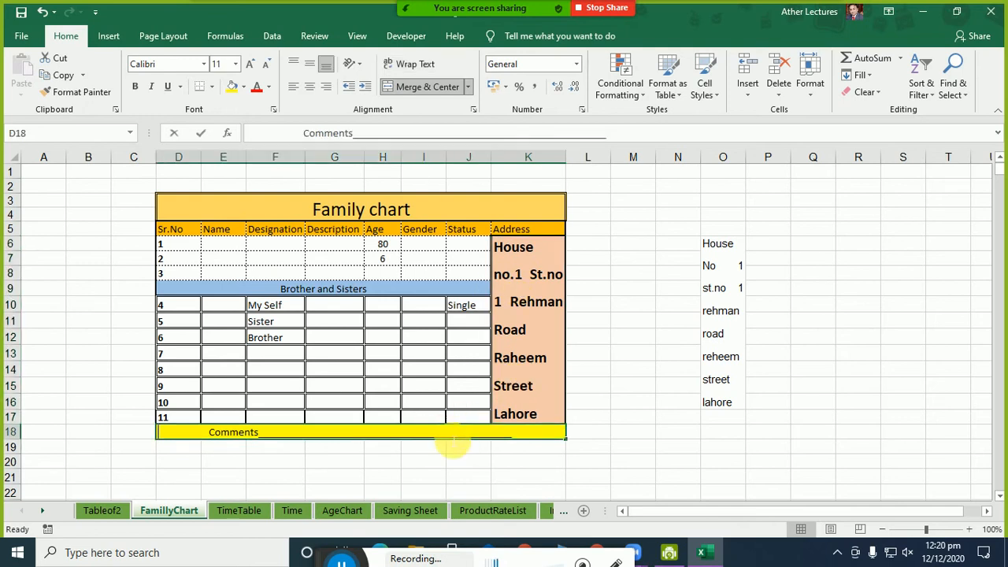
drag(432, 432, 275, 434)
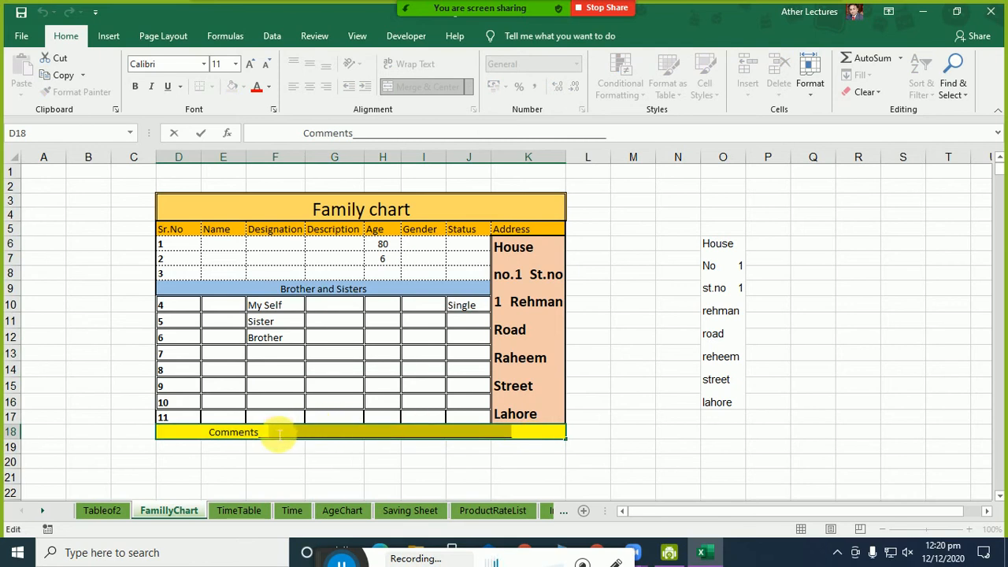
click(627, 435)
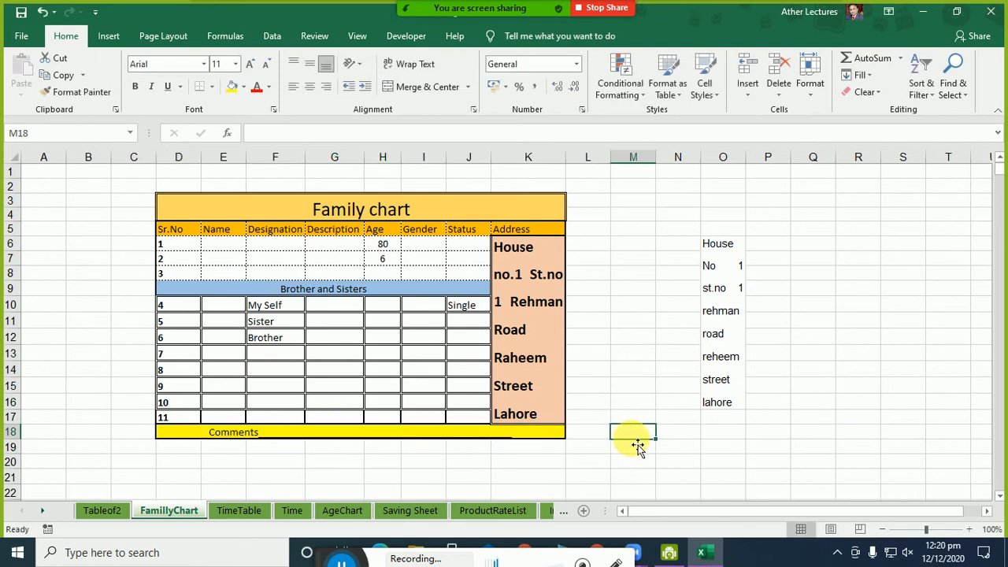
text(Comments)
key(Return)
key(Up)
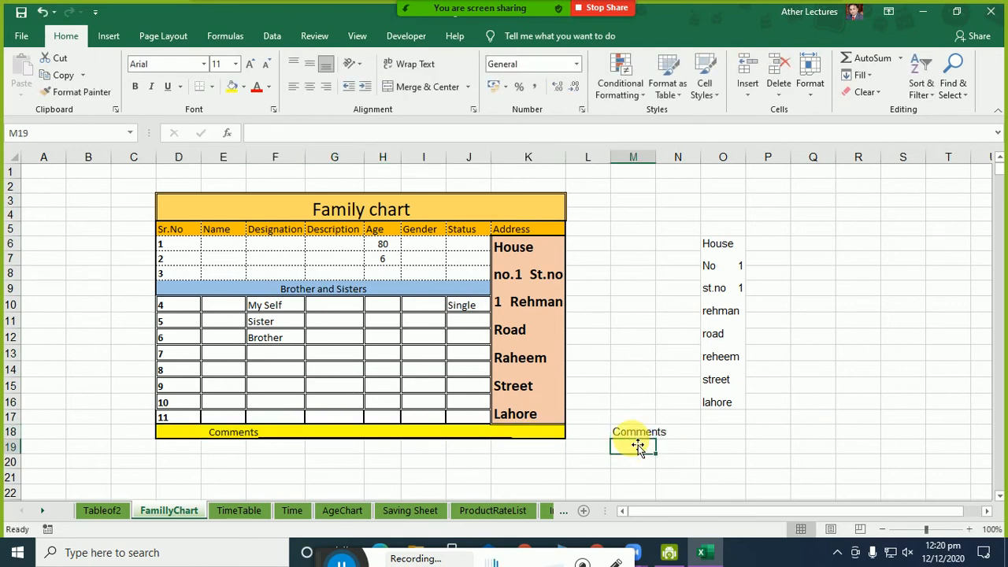
Step: Add a bottom border to cells N18:S18 as a comment line, and widen column M to fit the Comments label
key(Right)
key(shift+Right)
key(shift+Right)
key(shift+Right)
key(shift+Right)
key(shift+Right)
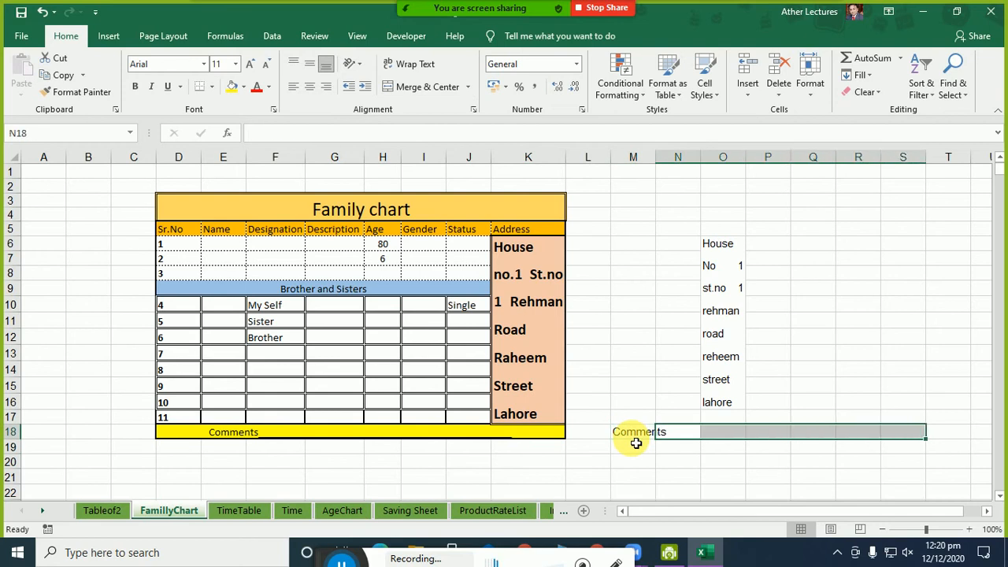
key(ctrl+1)
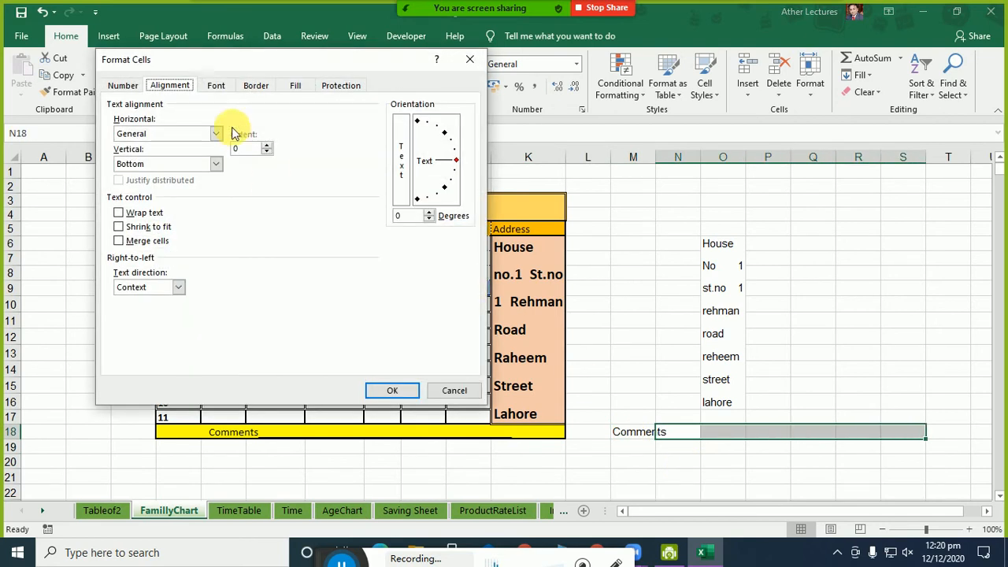
click(254, 86)
click(272, 240)
click(384, 392)
click(811, 367)
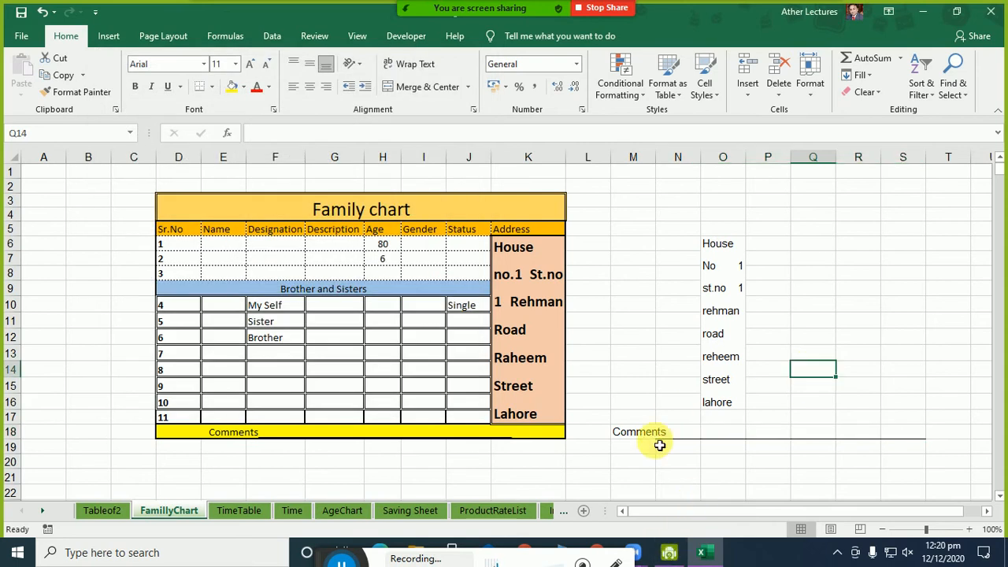
drag(656, 157, 670, 155)
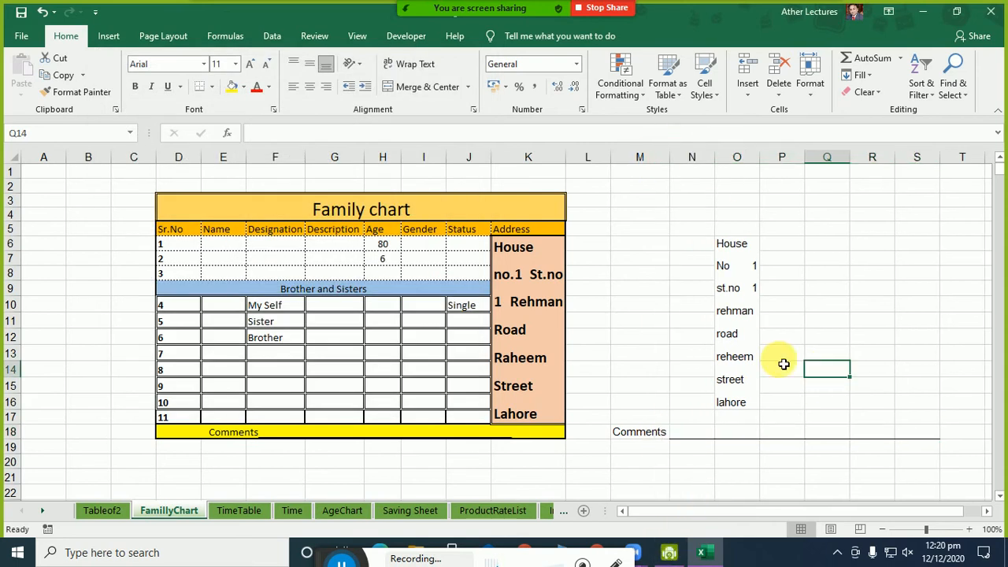
Step: Open the print preview of the family chart sheet
double_click(697, 443)
key(ctrl+p)
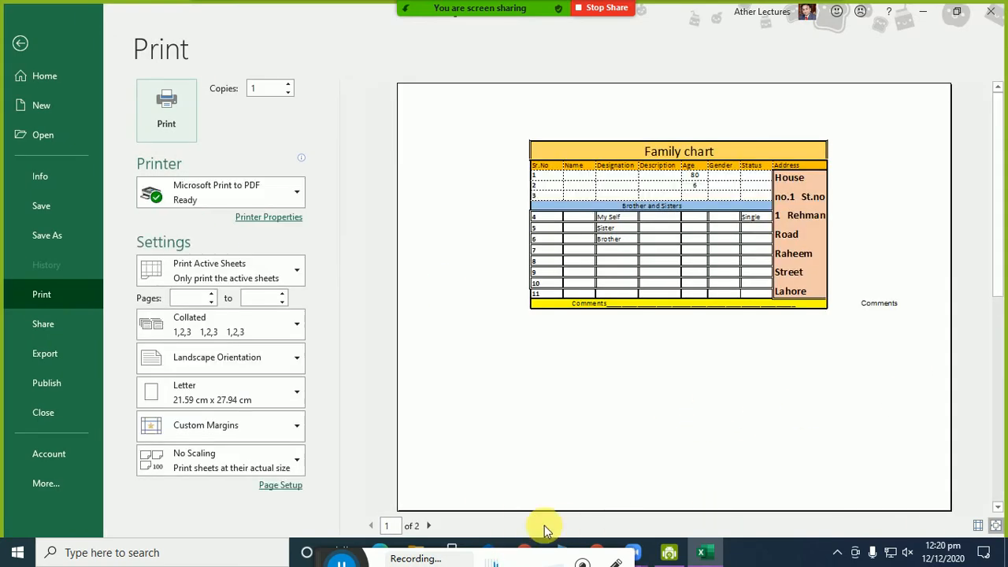
Step: Check the second page of the print preview and return to the family chart sheet
click(428, 525)
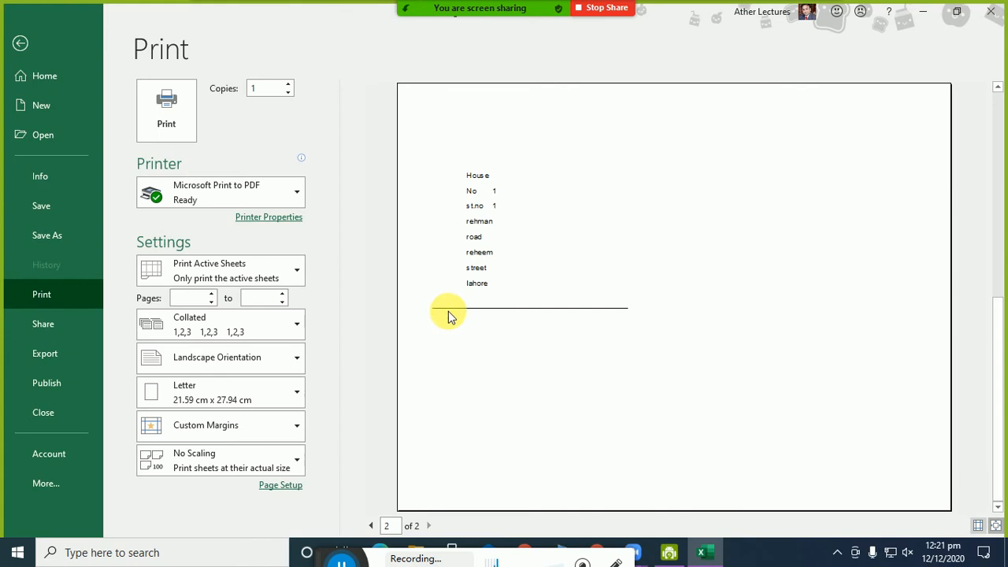
key(Escape)
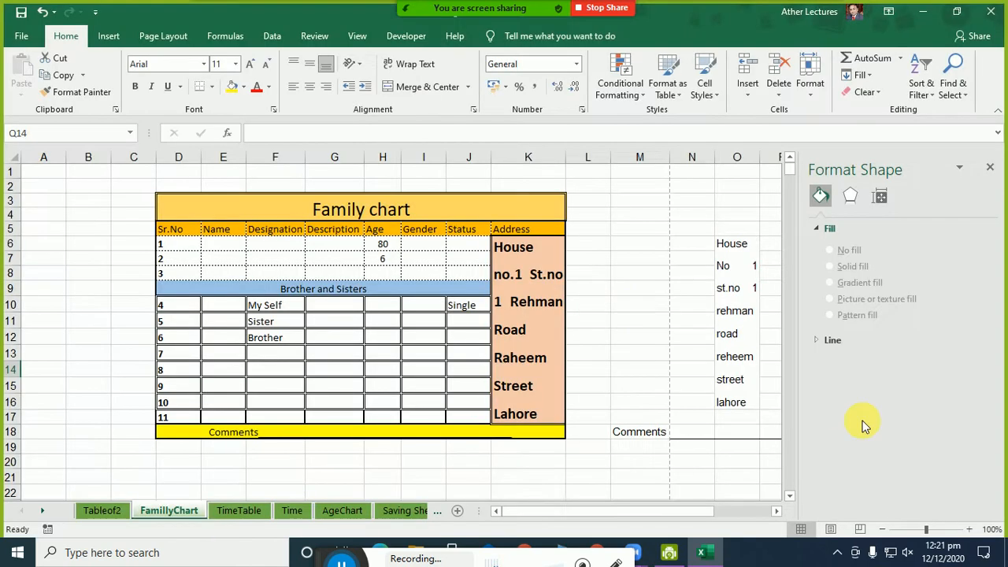
Step: Delete the bordered comment-line cells N18:S18 beside the Comments label
click(693, 433)
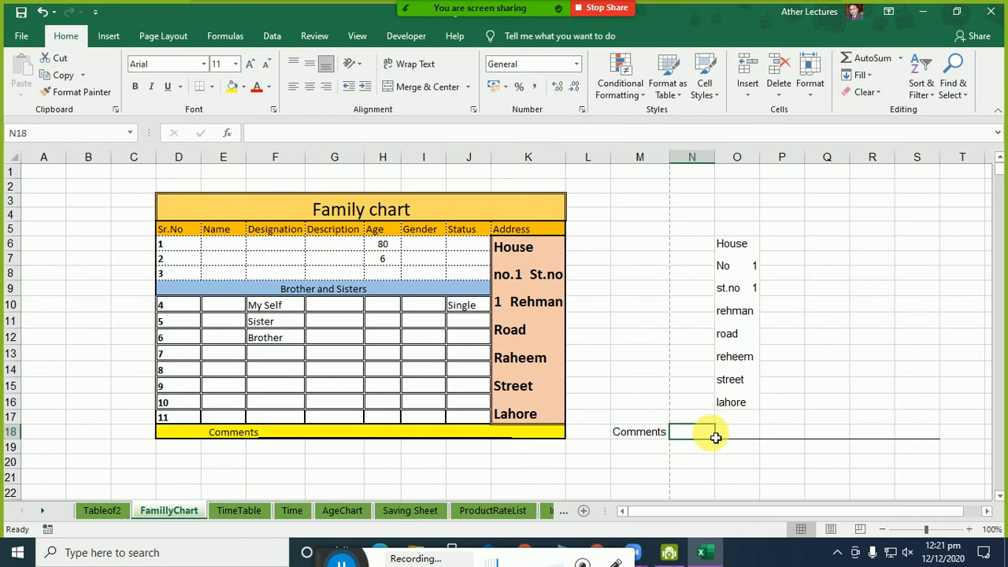
drag(713, 436, 921, 435)
right_click(919, 437)
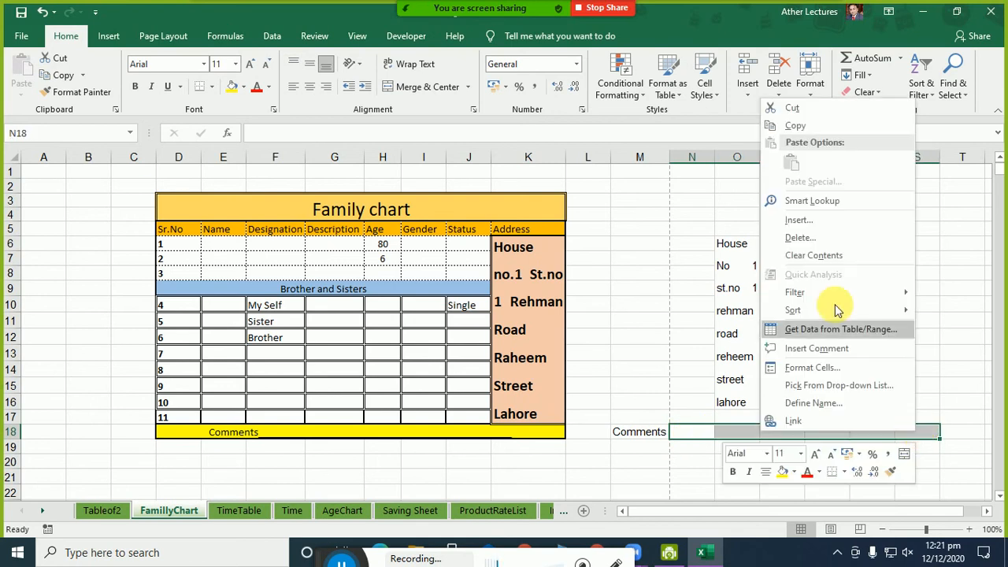
click(811, 238)
click(787, 280)
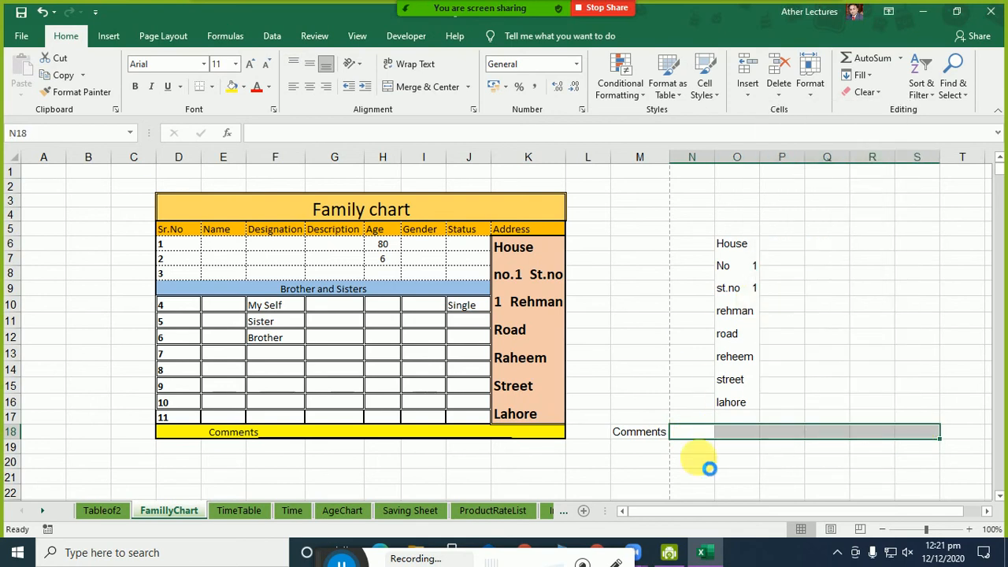
Step: Extend the Comments label in cell M18 with a run of underscores as the writing line
click(665, 437)
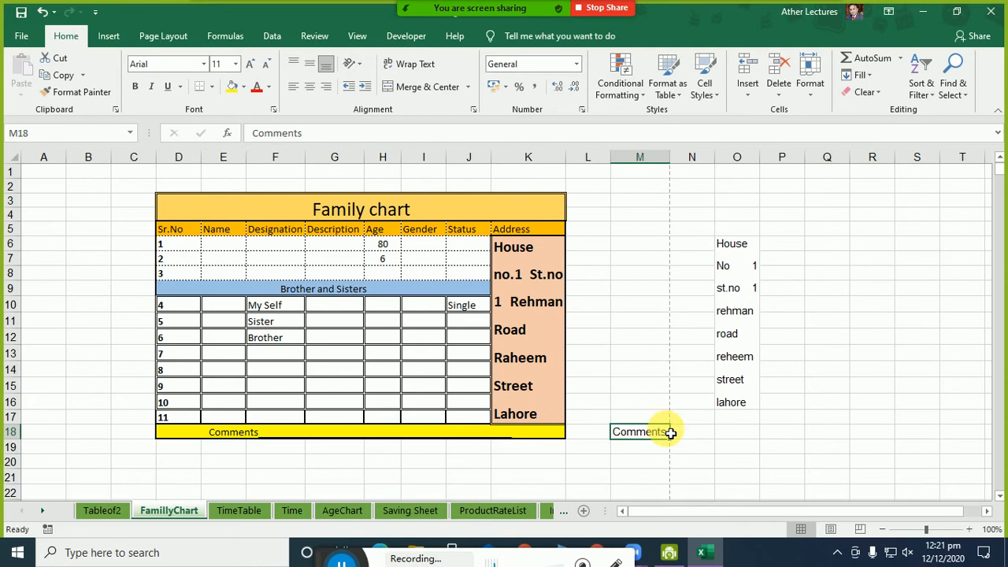
double_click(668, 433)
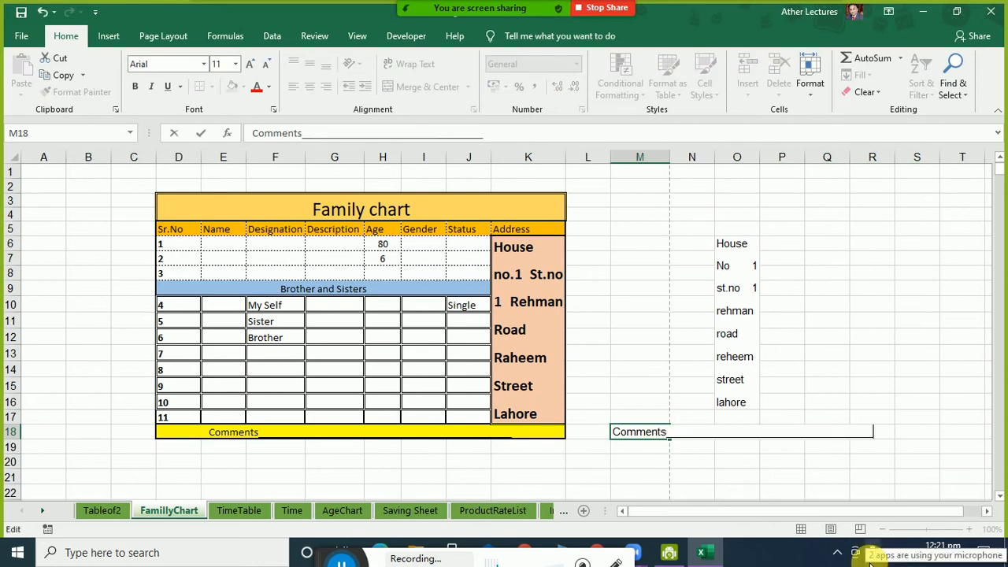
key(Return)
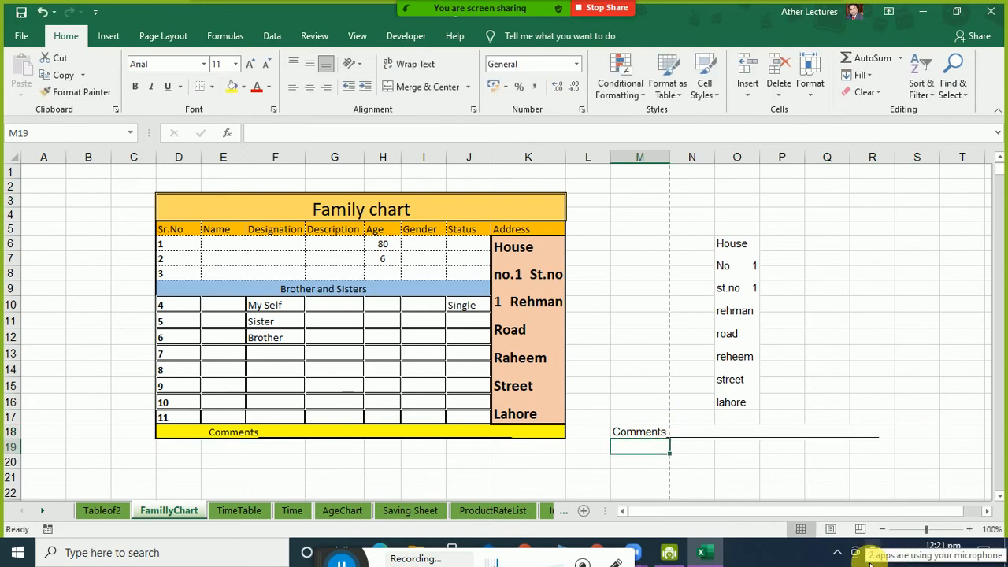
Step: Move the underscored Comments entry from cell M18 to O18
click(650, 437)
drag(647, 437, 752, 433)
click(758, 449)
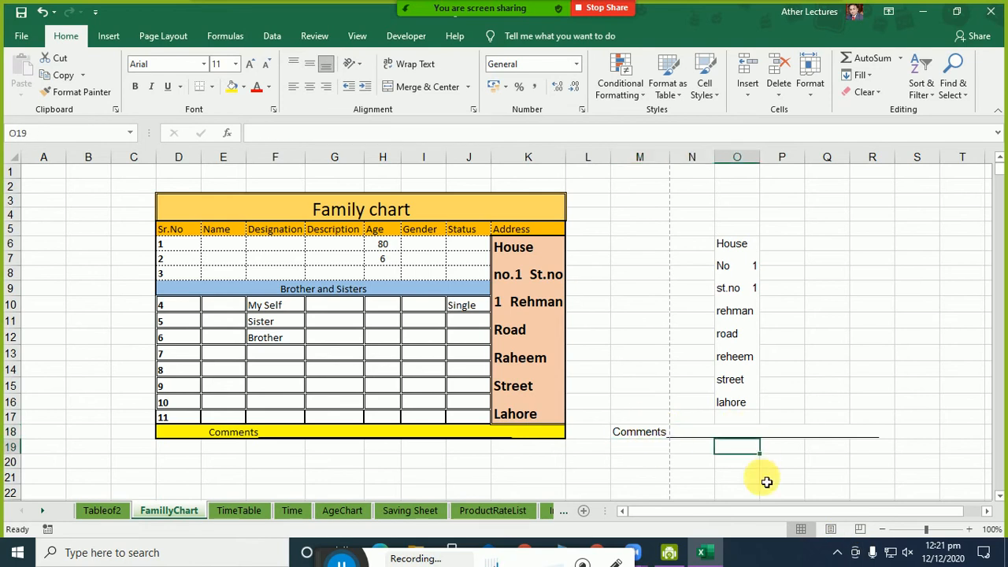
click(622, 434)
drag(637, 438, 736, 433)
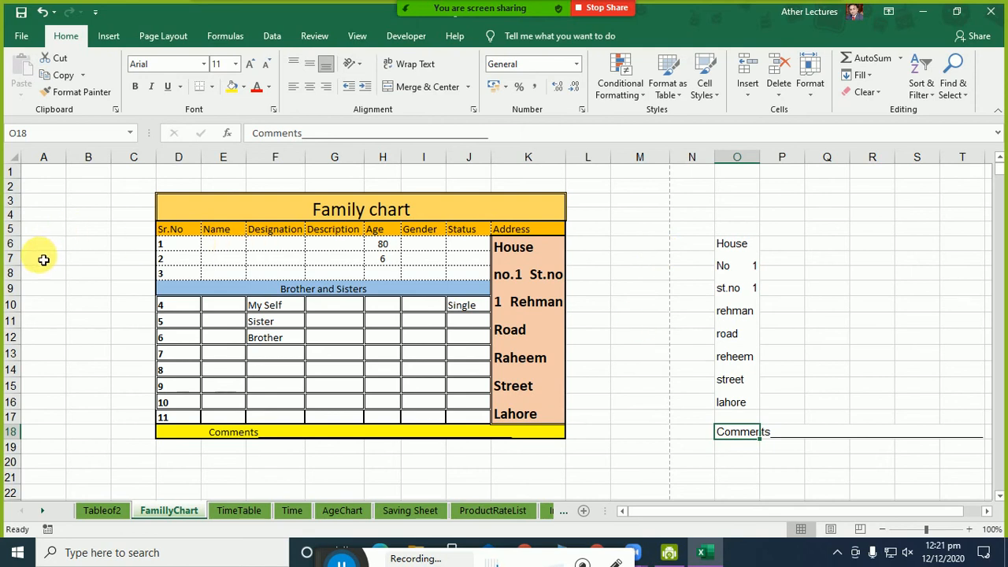
drag(28, 249, 655, 263)
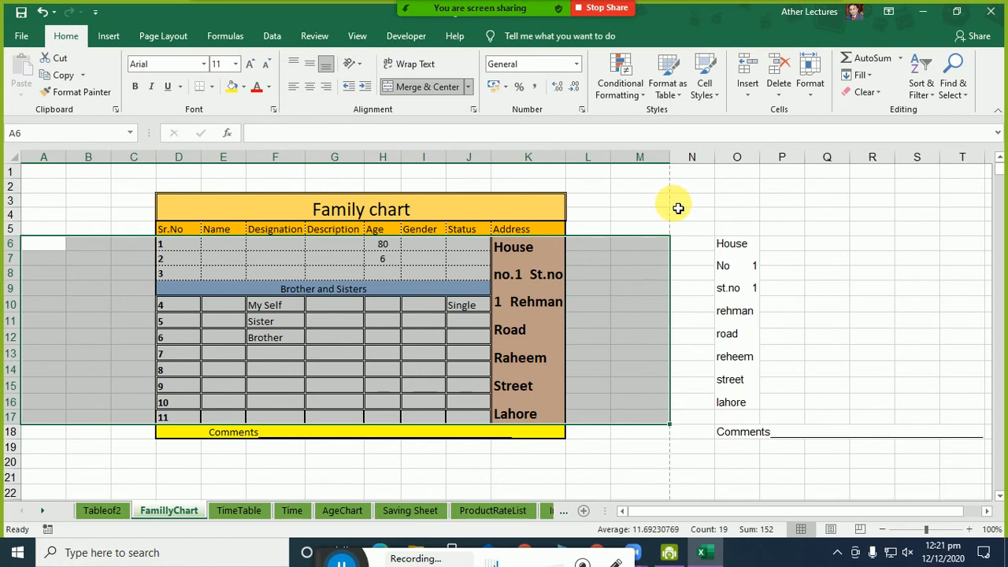
click(557, 284)
click(623, 310)
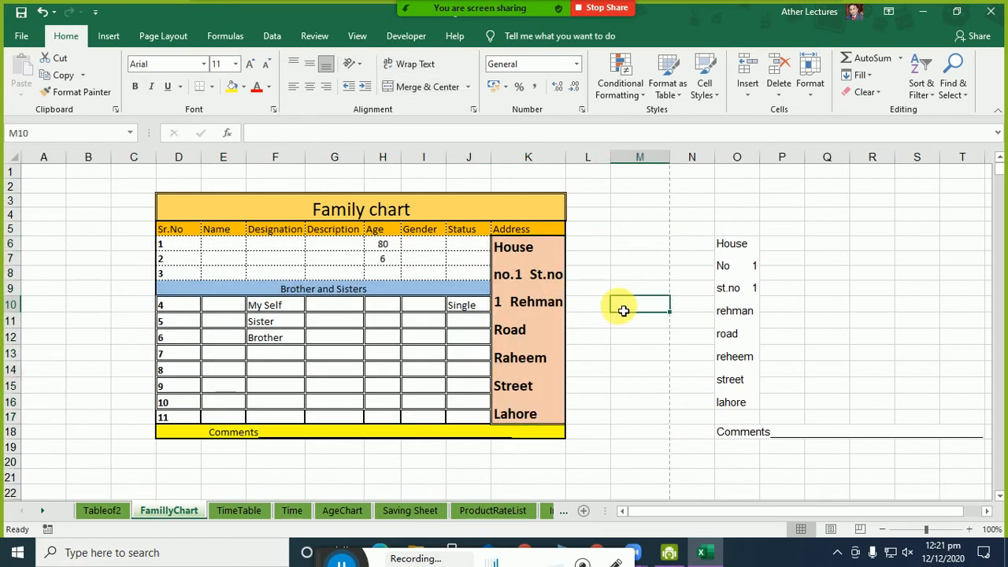
Step: Delete the sample address and Comments cells O6:S19, shifting the remaining cells left
drag(724, 247, 907, 441)
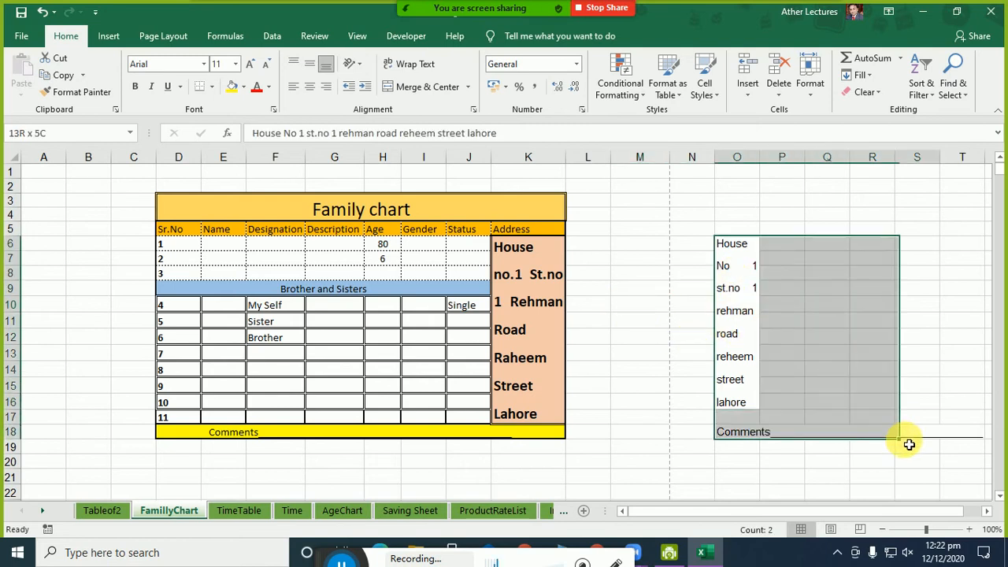
right_click(726, 245)
click(762, 340)
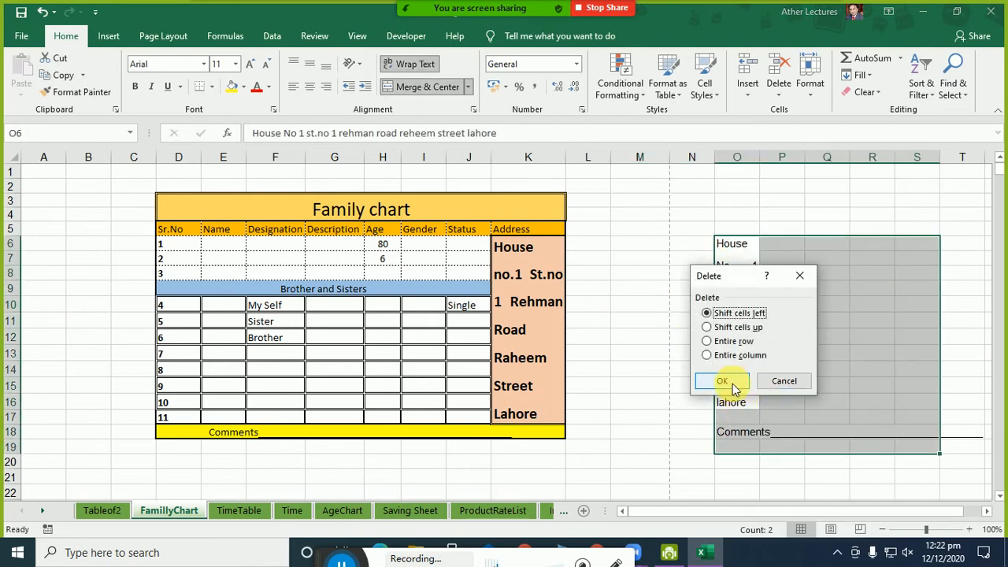
click(733, 385)
click(822, 273)
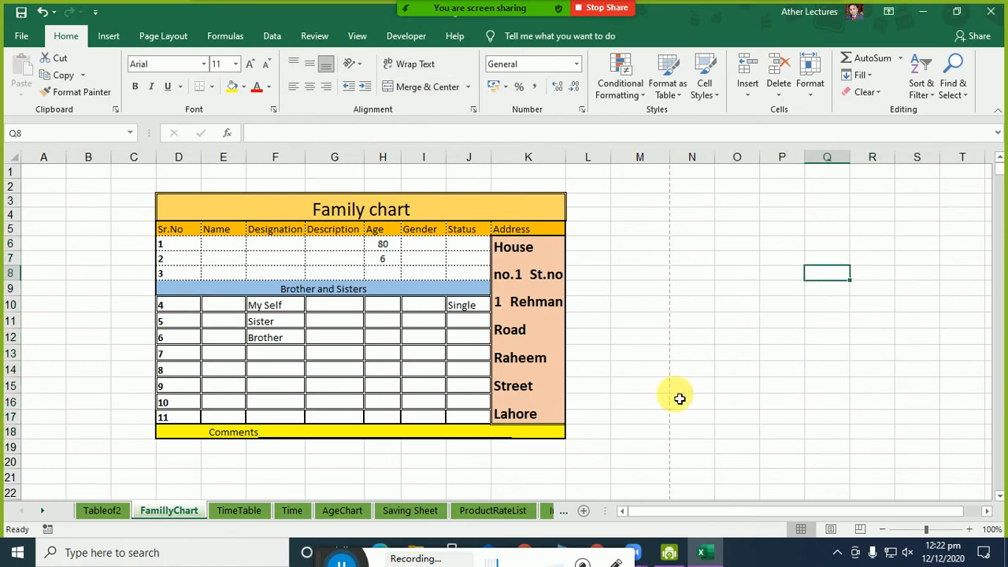
Step: Highlight the whole family chart, and open the TimeTable sheet to examine its No of students header cell
drag(210, 221, 266, 434)
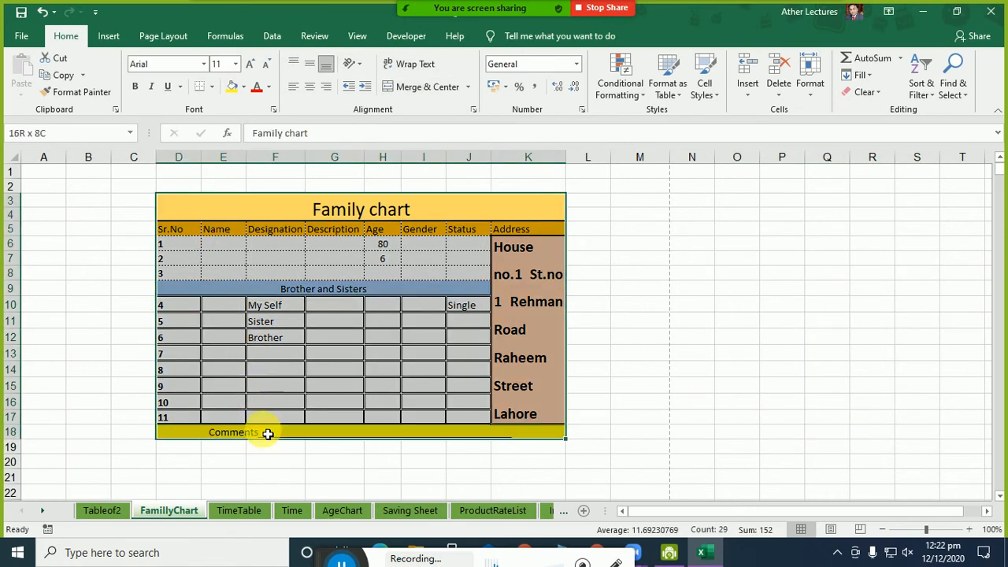
click(236, 510)
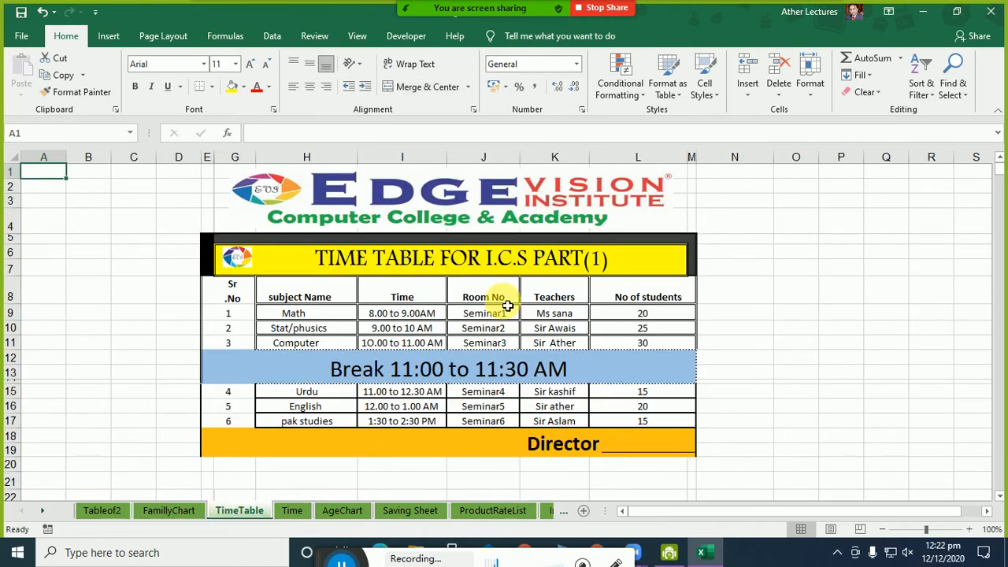
click(766, 325)
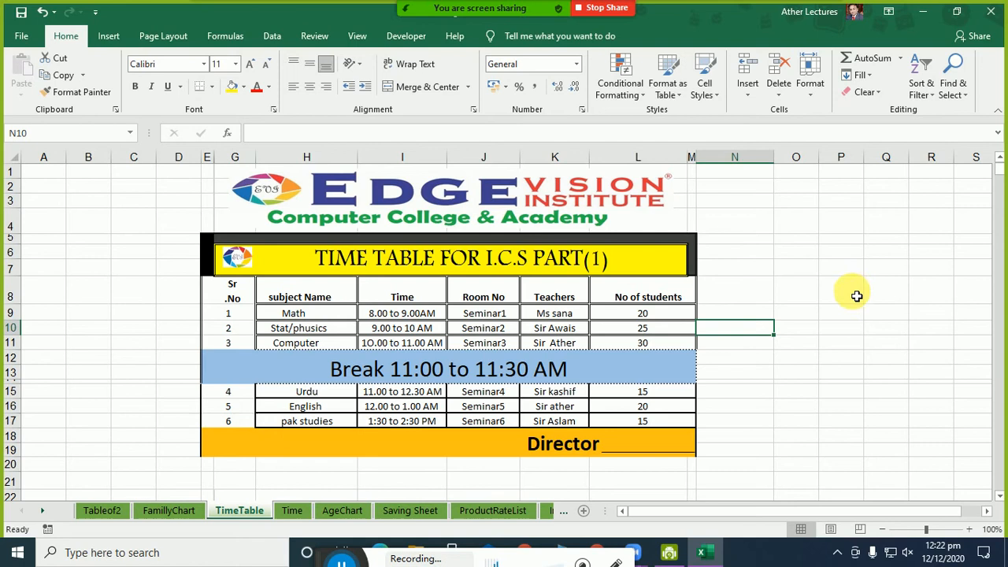
click(692, 293)
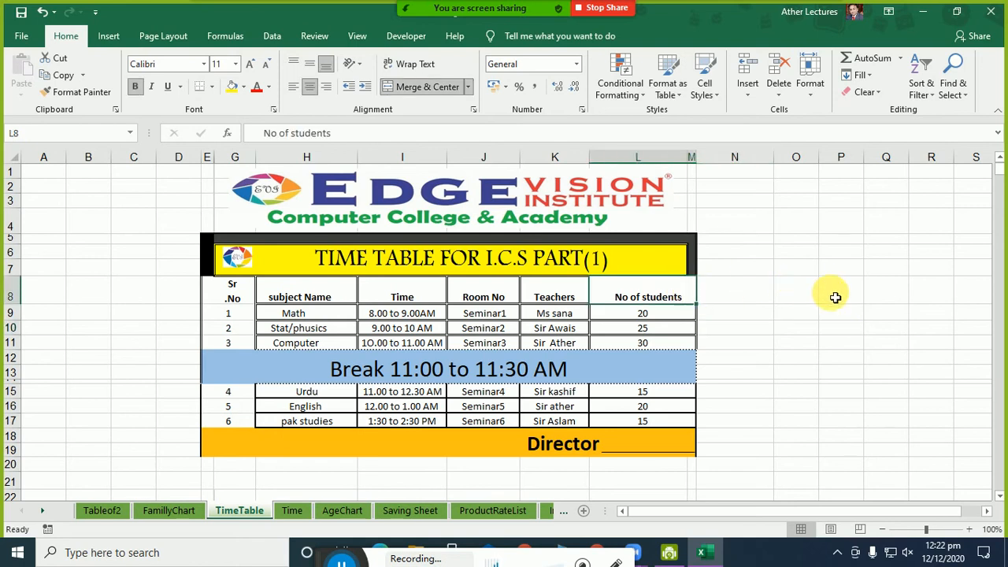
Step: Apply Merge Across to cells O8:P8 beside the timetable, and select cells there to check the merge
drag(814, 295, 839, 294)
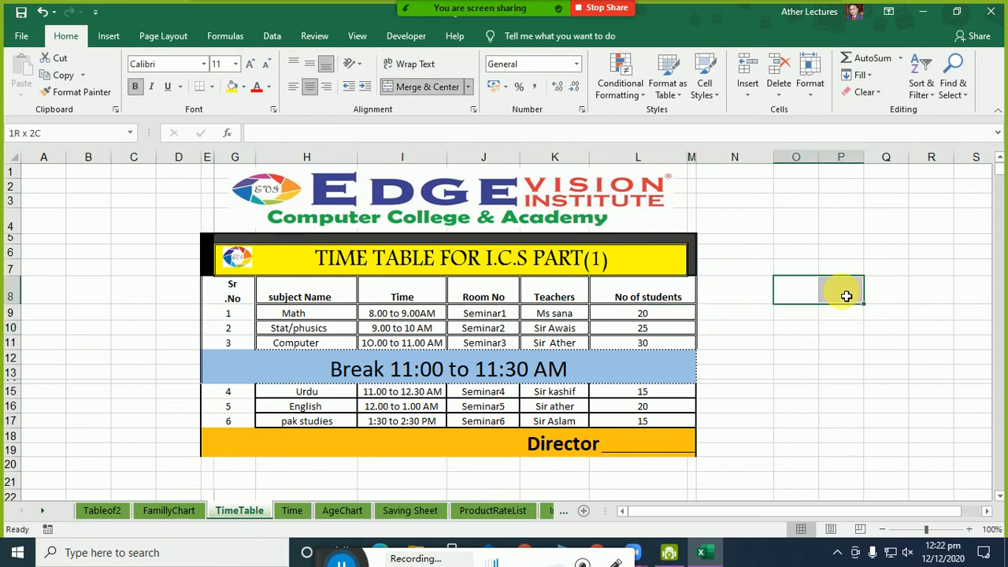
click(468, 87)
click(471, 130)
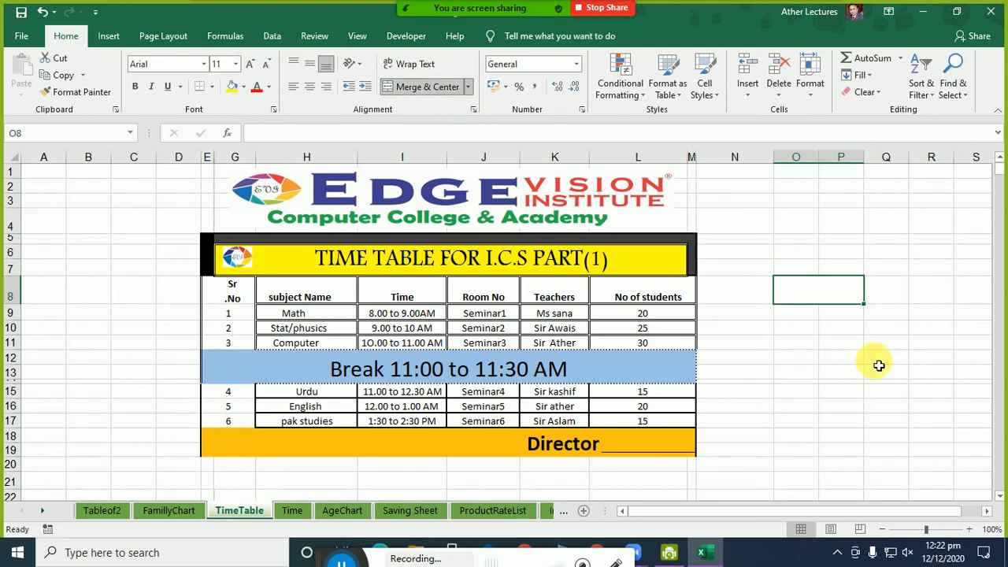
click(803, 313)
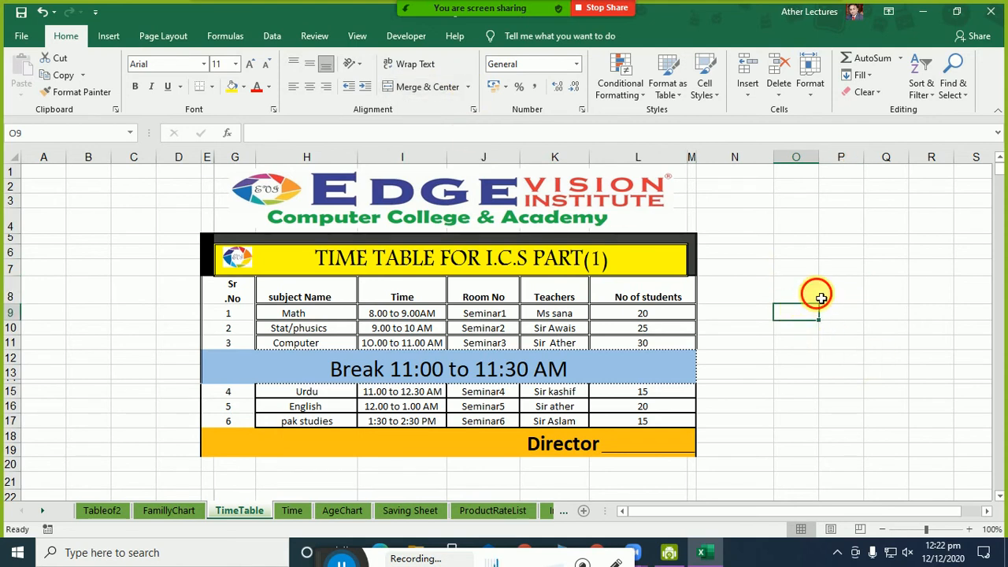
click(820, 296)
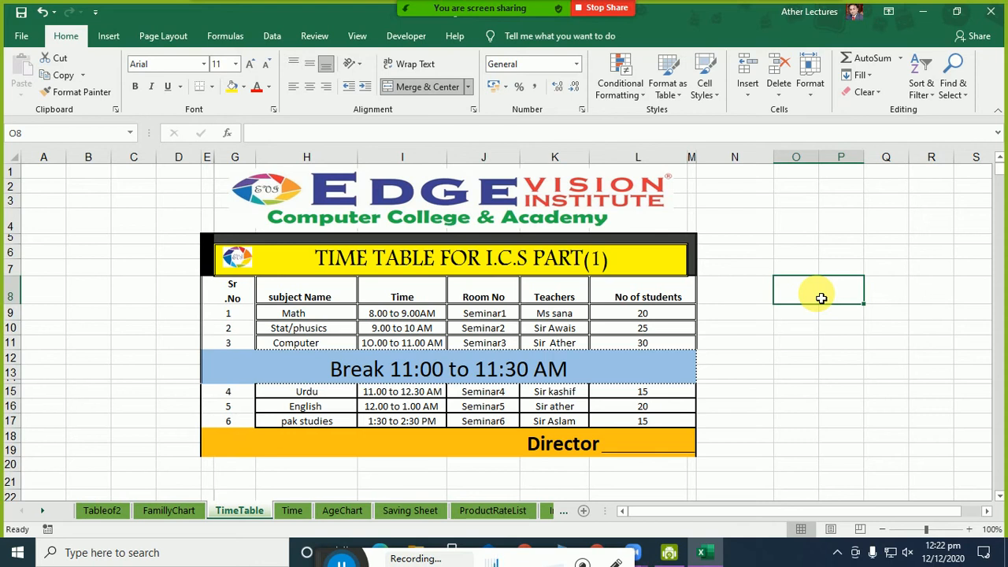
Step: Apply Merge Across to the range O9:P13 beside the timetable
drag(798, 311, 855, 375)
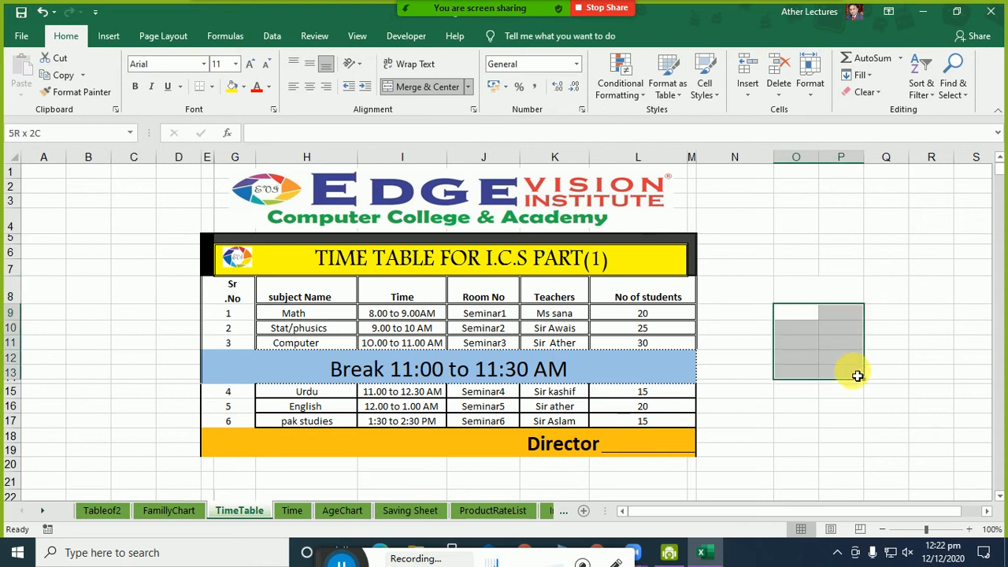
click(467, 87)
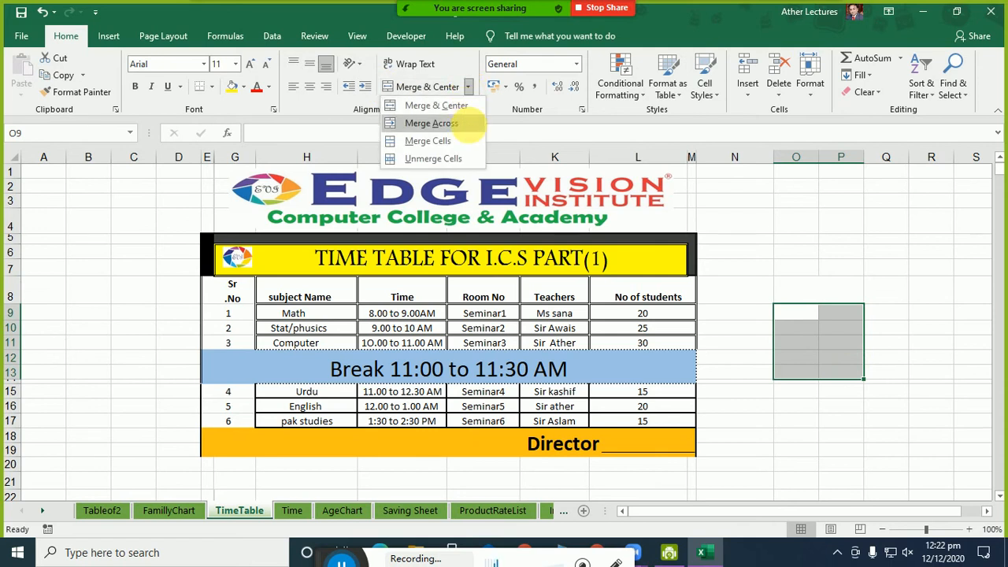
click(471, 129)
Step: Delete the practice cells N6:Q19 beside the timetable, shifting the remaining cells left
click(899, 451)
drag(785, 286, 858, 396)
drag(886, 449, 764, 259)
right_click(765, 259)
click(803, 331)
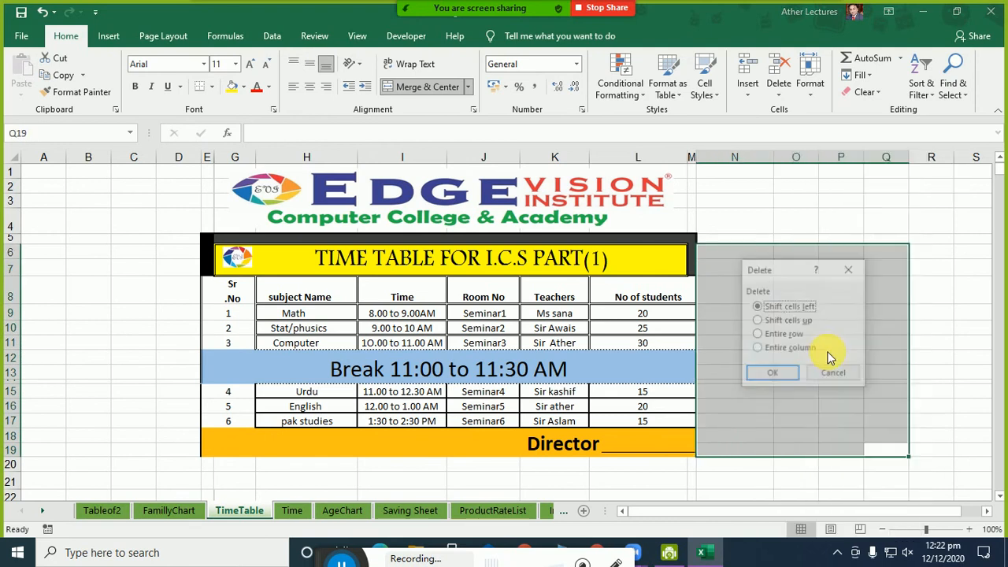
click(775, 374)
click(877, 434)
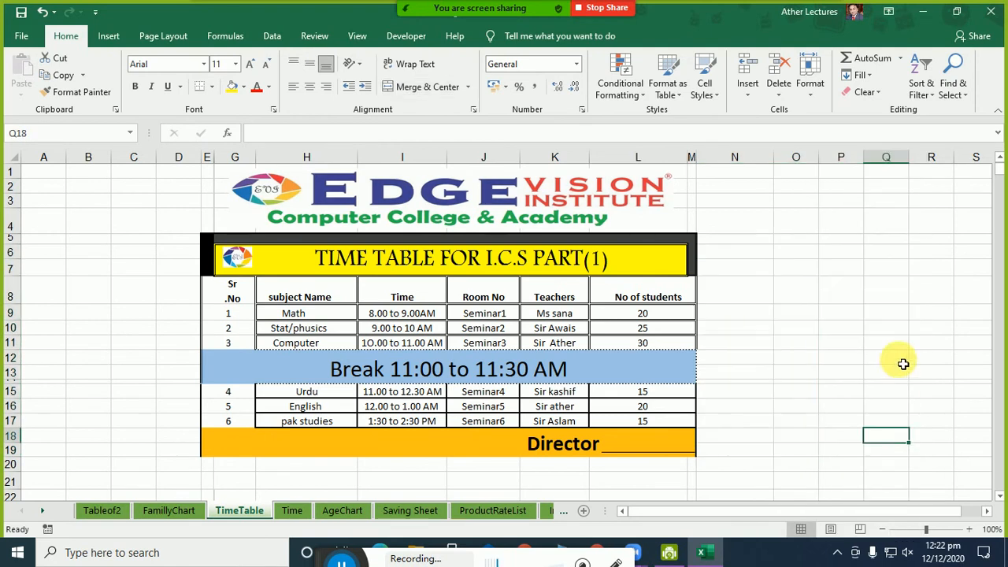
Step: Open the Time sheet and the AgeChart sheet, and examine the triangle markers above the age chart
click(293, 511)
scroll(378, 406, down, 2)
scroll(378, 407, down, 1)
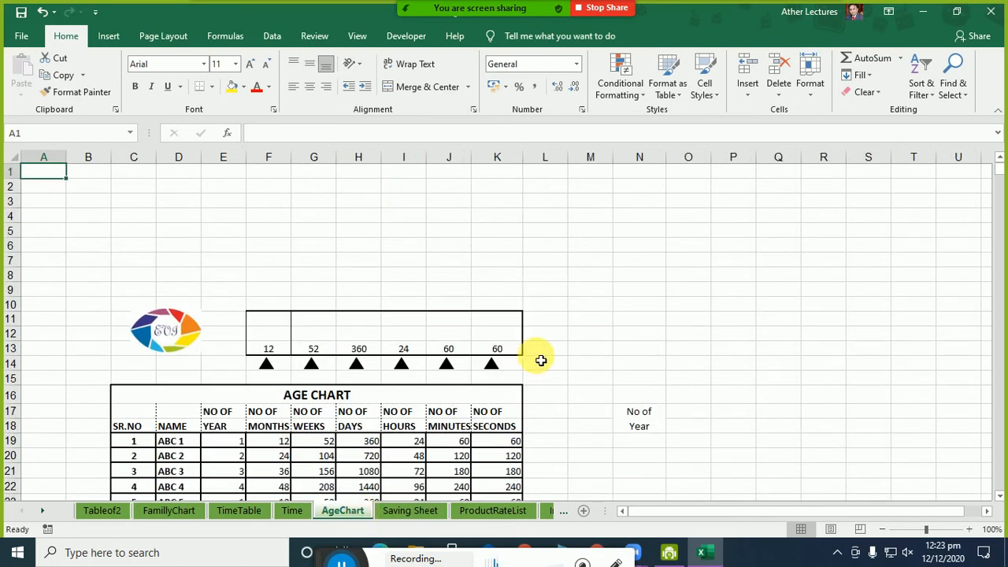
scroll(540, 359, down, 1)
click(279, 321)
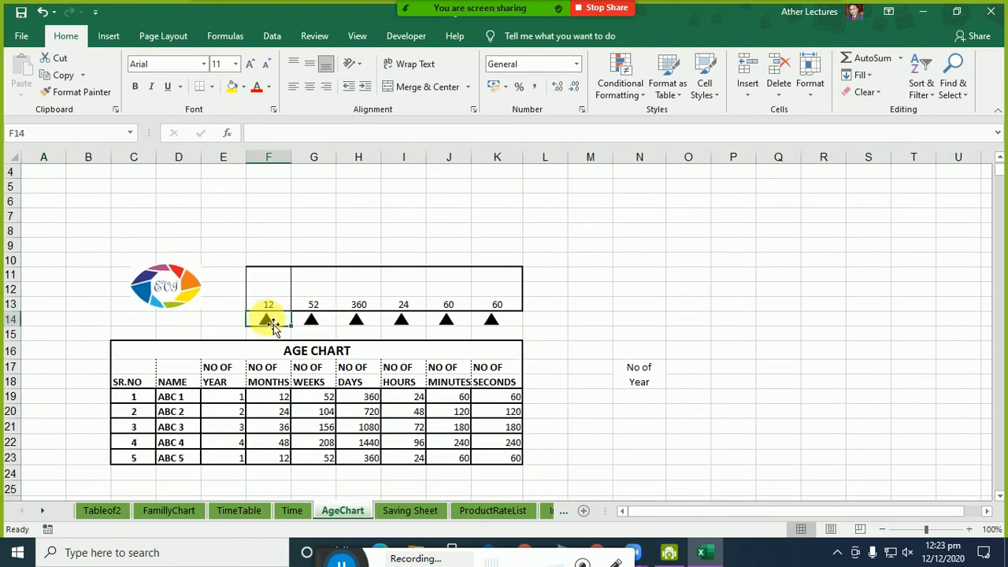
Step: Insert a small star shape in cell F6 of the AgeChart sheet, and fill it across to K6
click(108, 37)
click(219, 59)
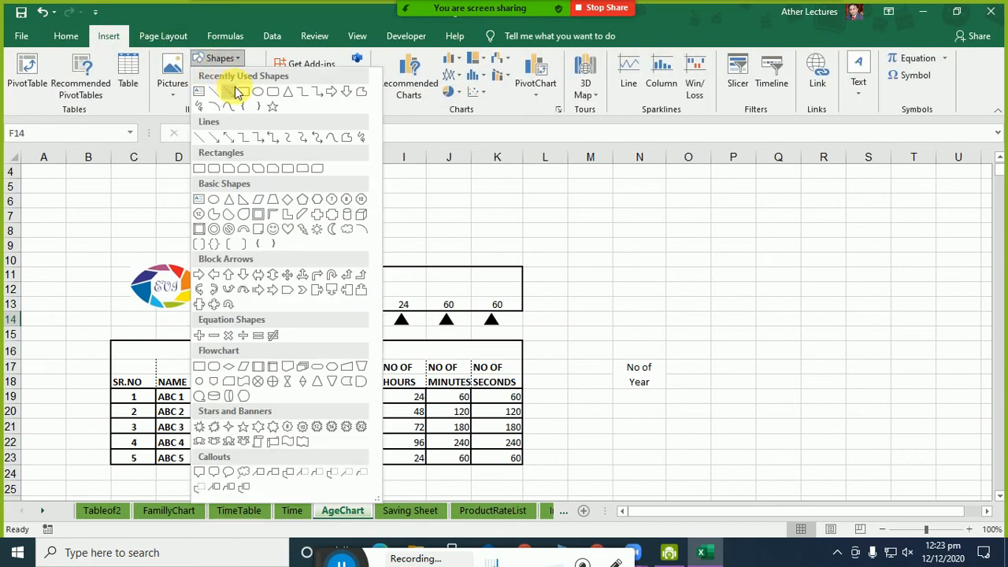
click(274, 109)
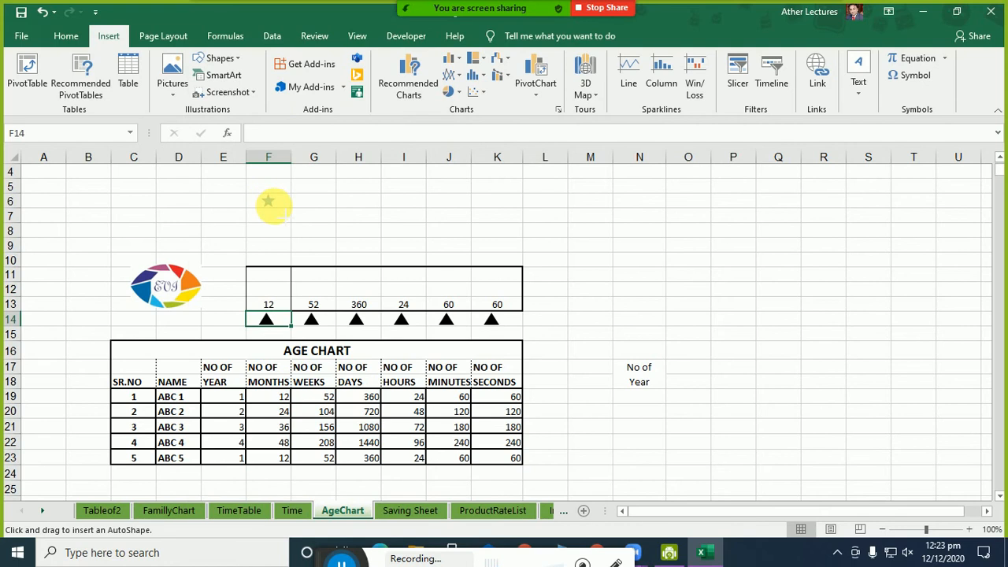
click(269, 201)
click(288, 206)
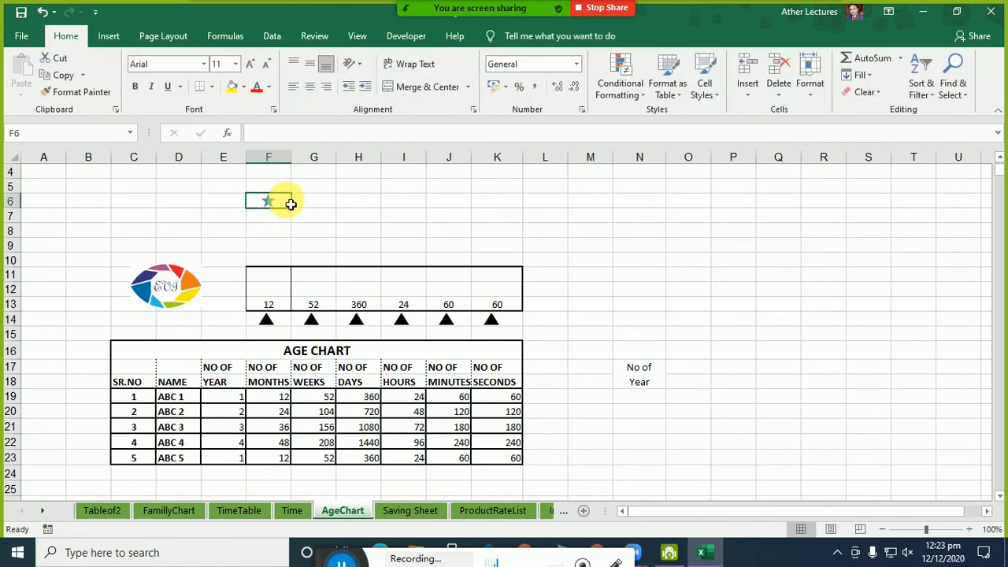
drag(290, 208, 544, 211)
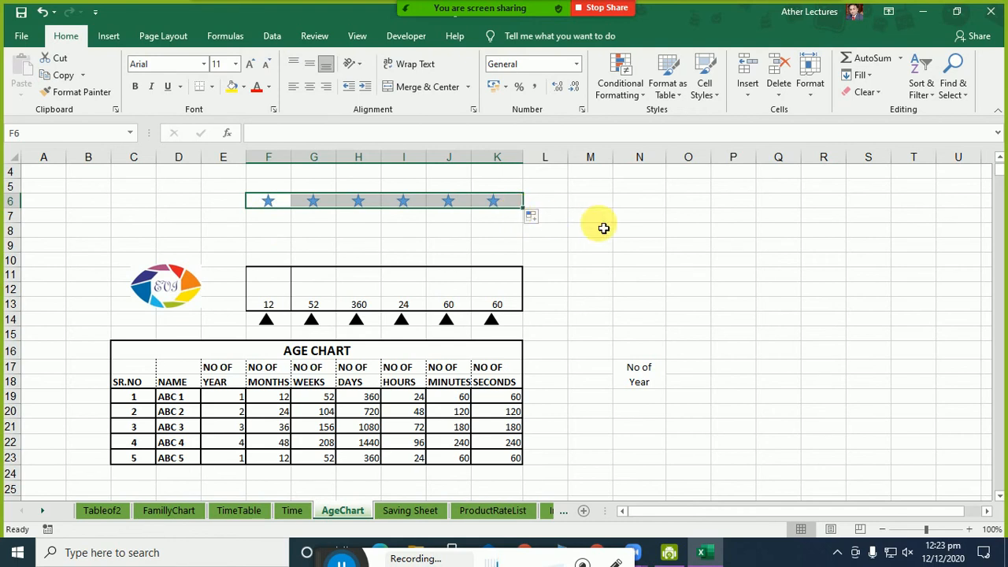
Step: Enter 2 in cell M7 of the AgeChart sheet
click(603, 218)
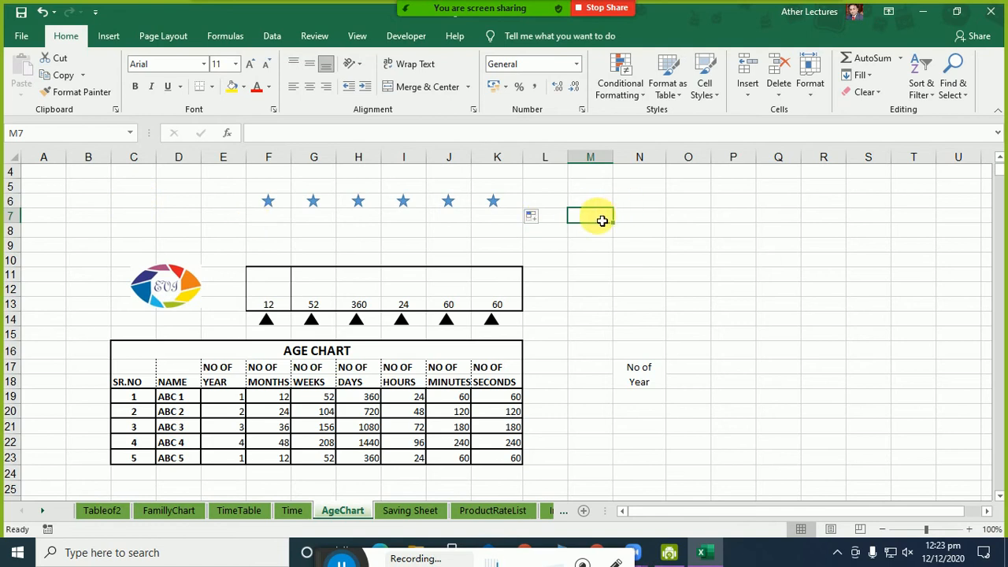
text(2)
click(608, 257)
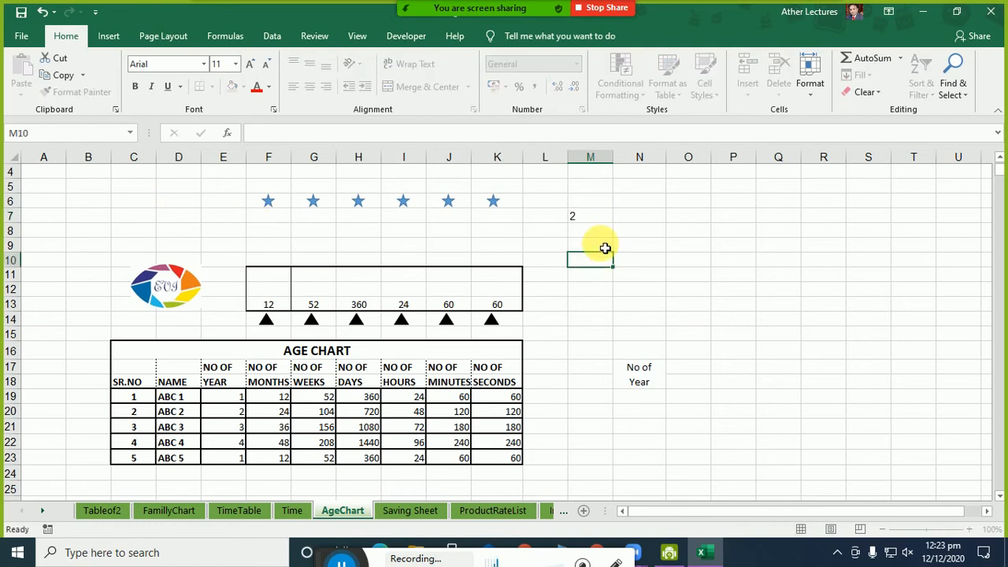
Step: Clear the value from cell M7 on the AgeChart sheet
click(592, 223)
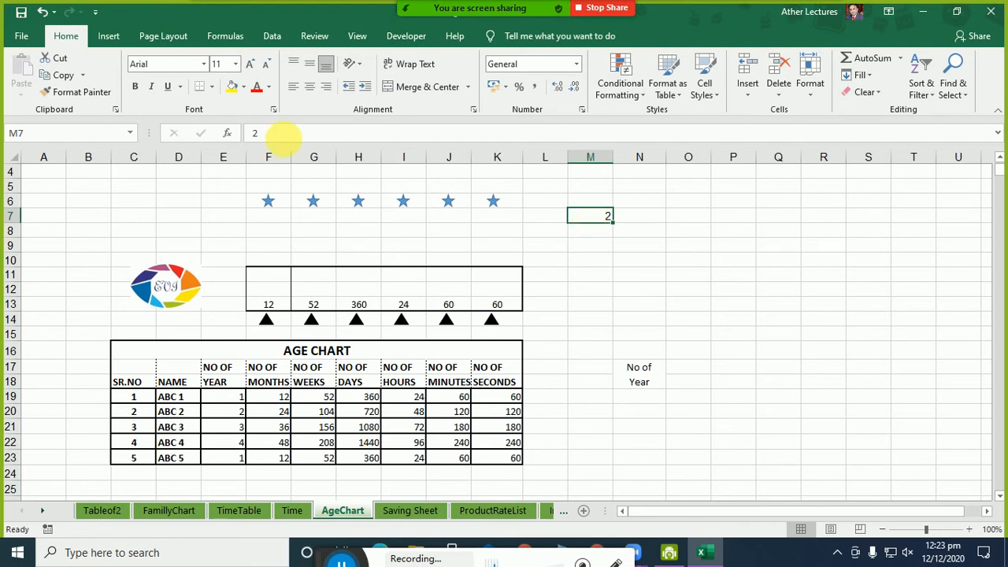
key(Delete)
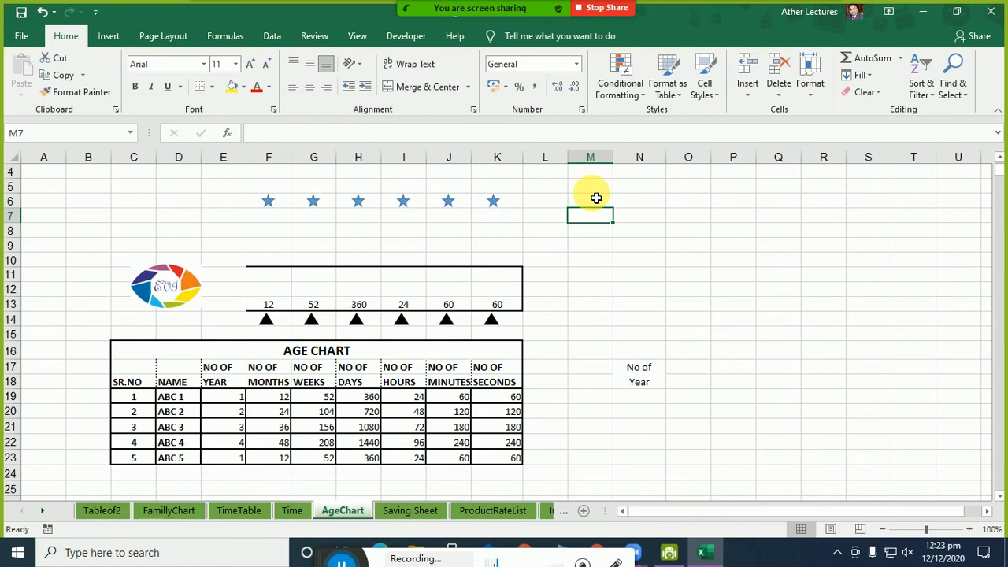
Step: Hide all the shapes and pictures on the AgeChart sheet, and show them again
click(516, 202)
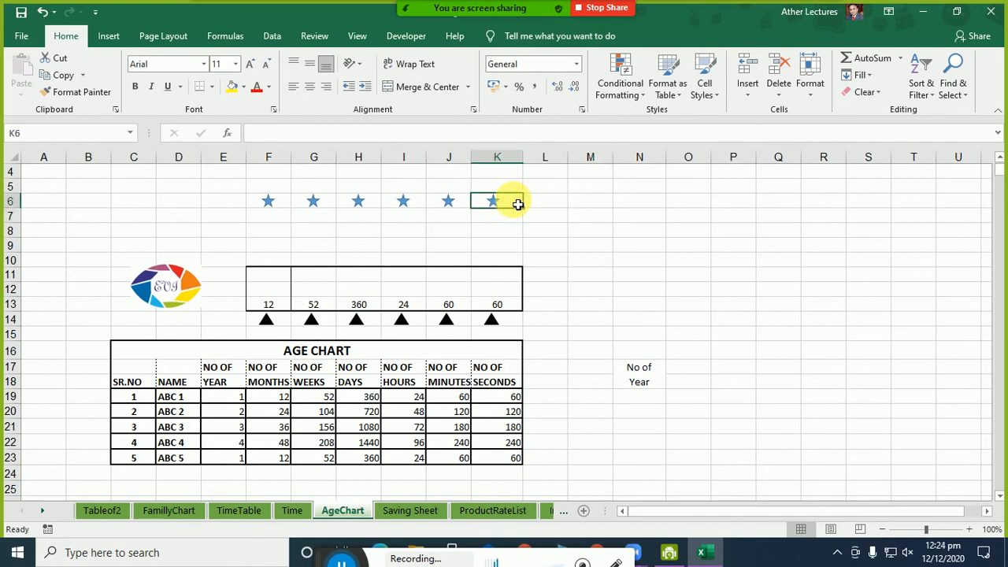
click(496, 203)
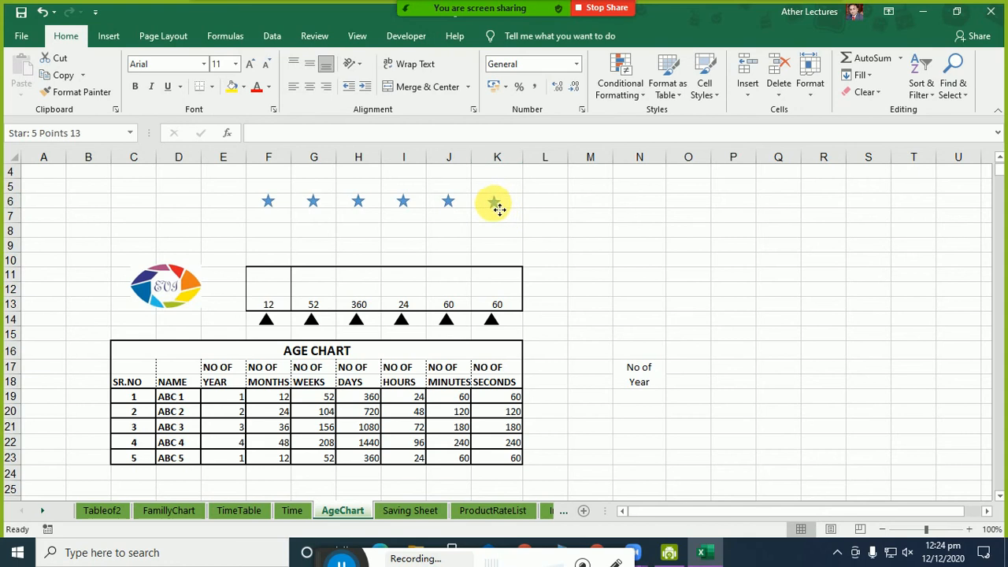
click(552, 224)
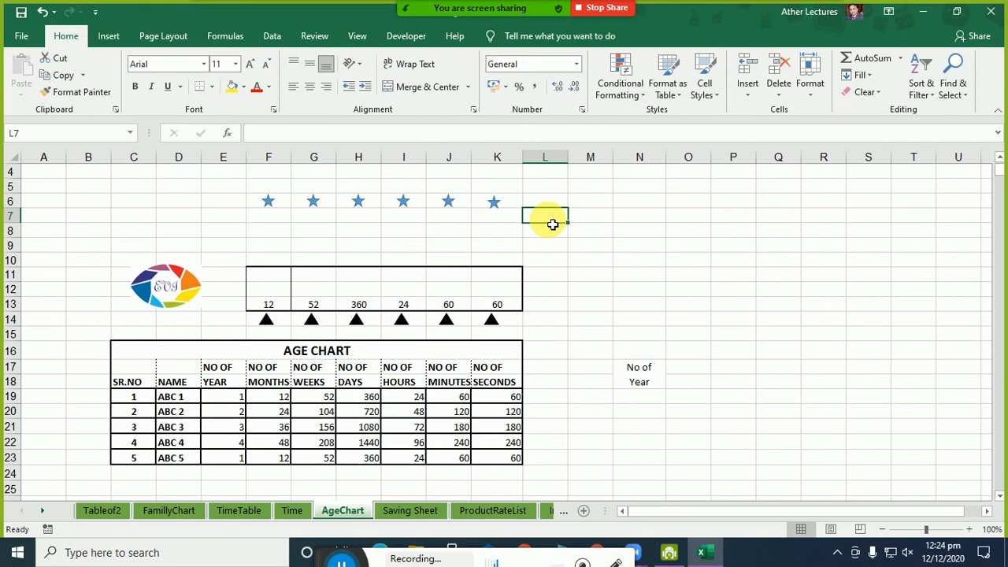
key(ctrl+6)
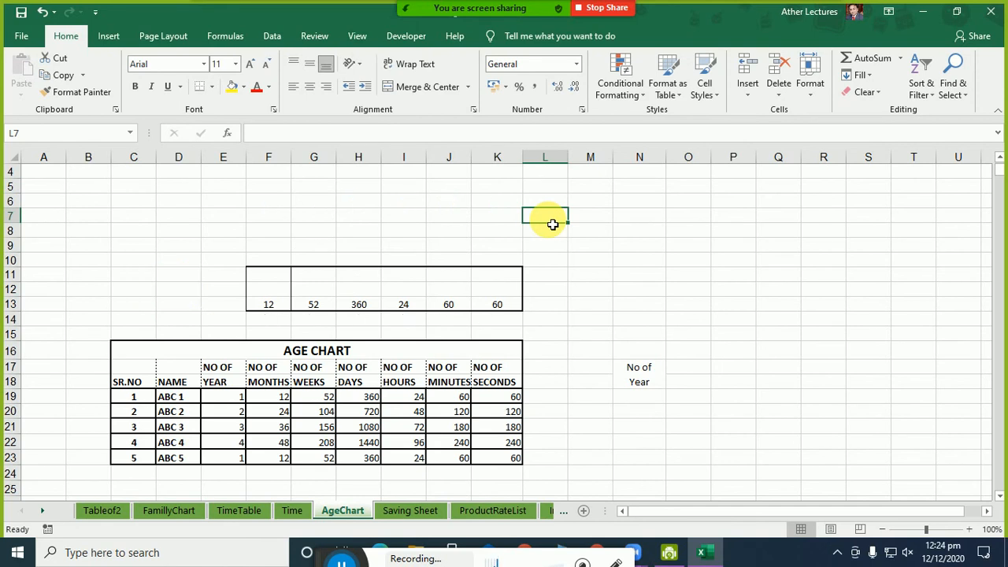
key(ctrl+6)
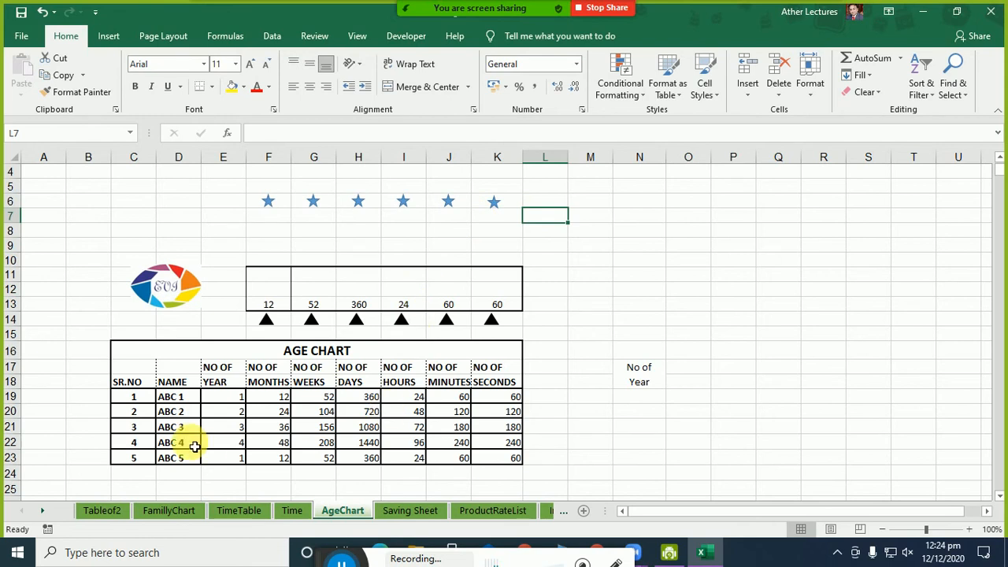
Step: Clear the calculated values from F19:K23 in the age chart
drag(260, 398, 523, 465)
key(Delete)
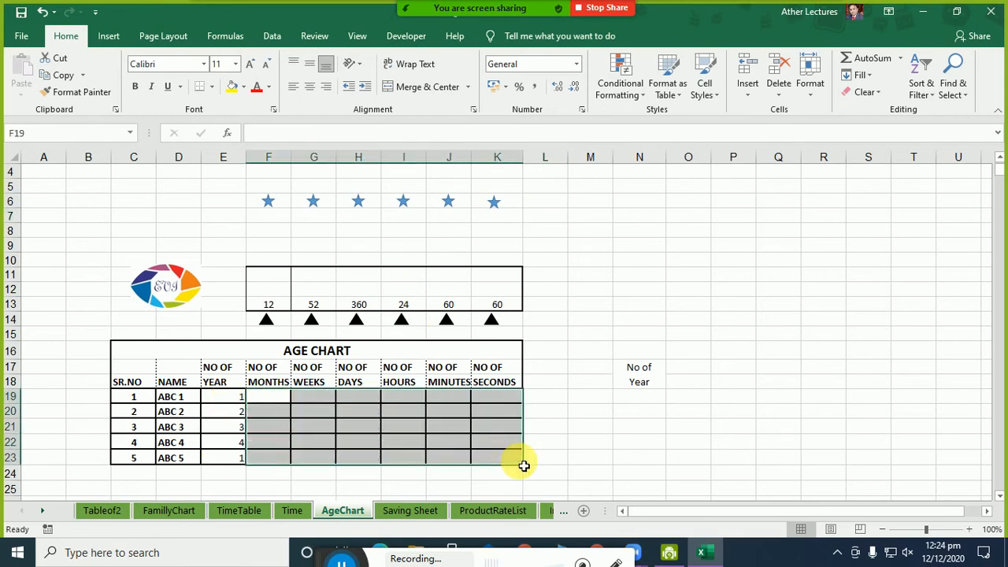
Step: Delete the stray "No of Year" cells N17:N18 beside the age chart, shifting the remaining cells left
click(636, 369)
right_click(642, 370)
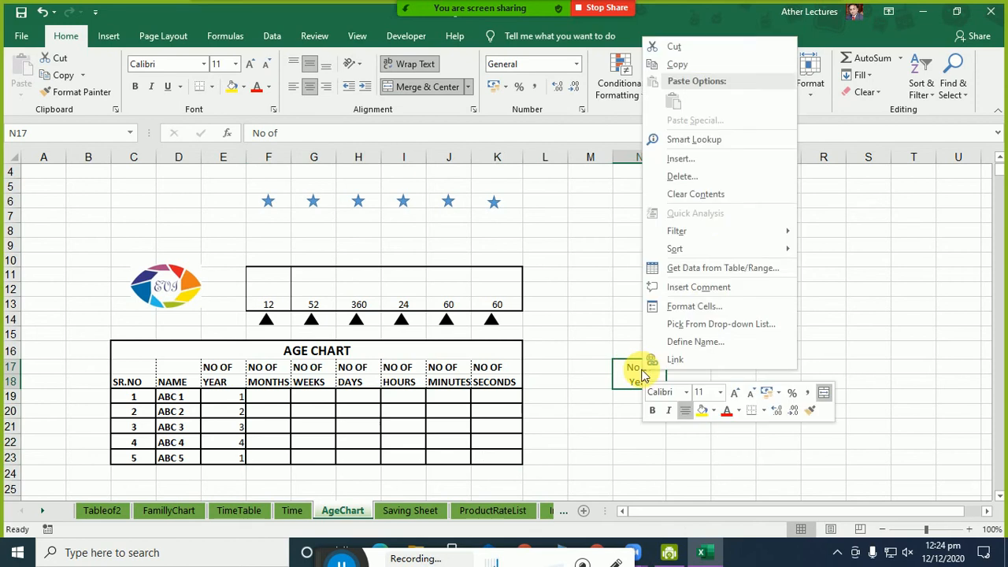
click(696, 181)
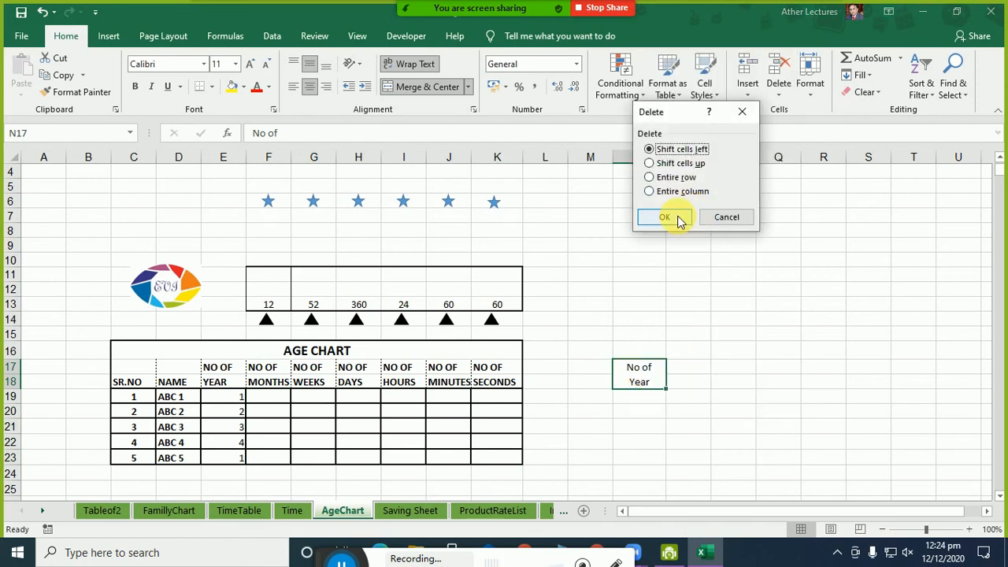
click(665, 218)
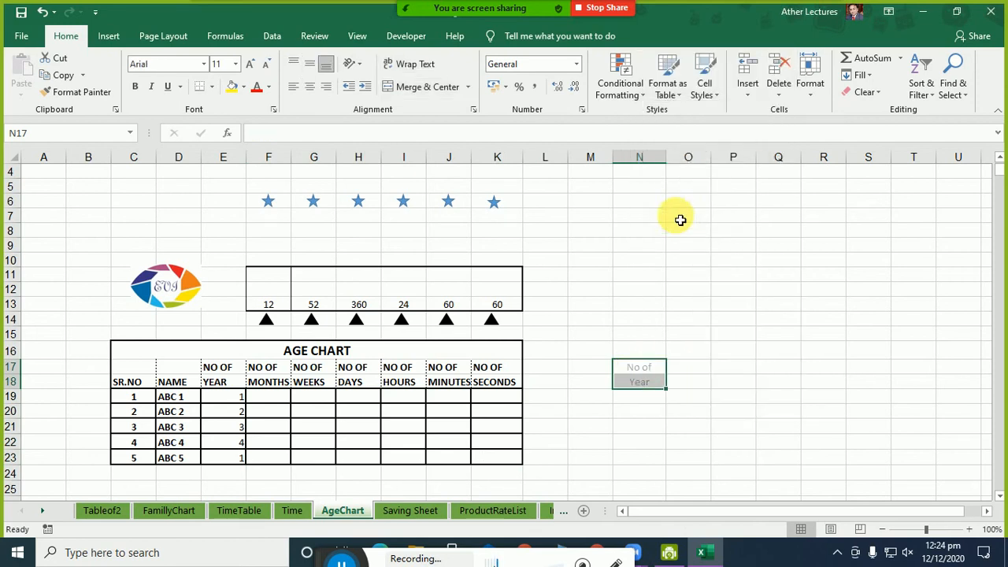
click(689, 440)
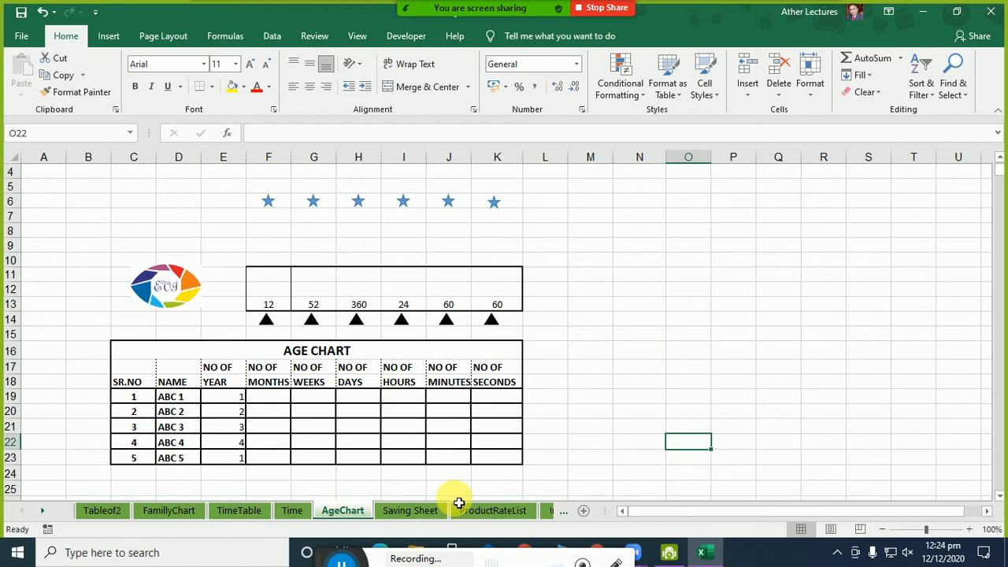
Step: Zoom the sheet to fit the age chart range C10:K24
click(277, 402)
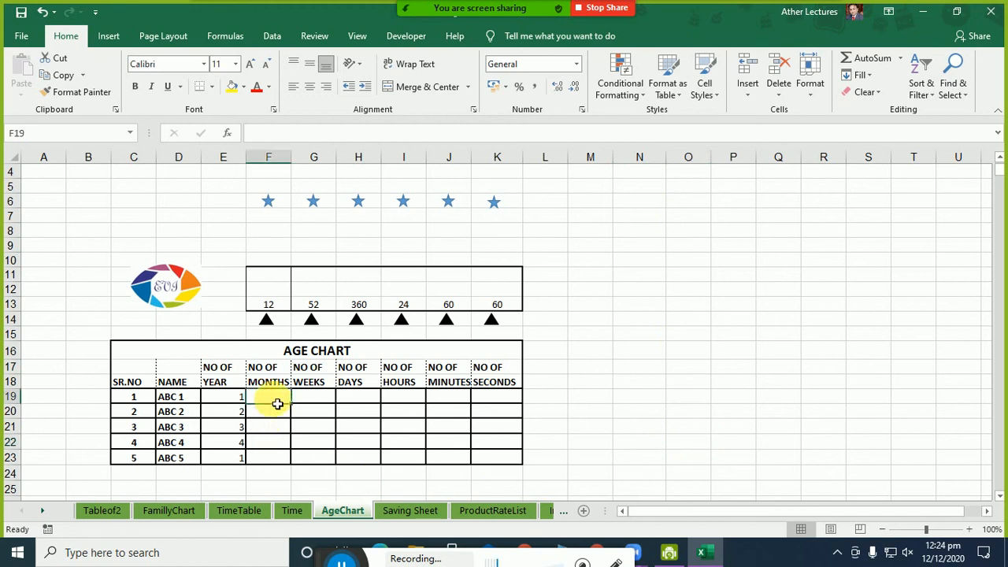
drag(113, 261, 462, 473)
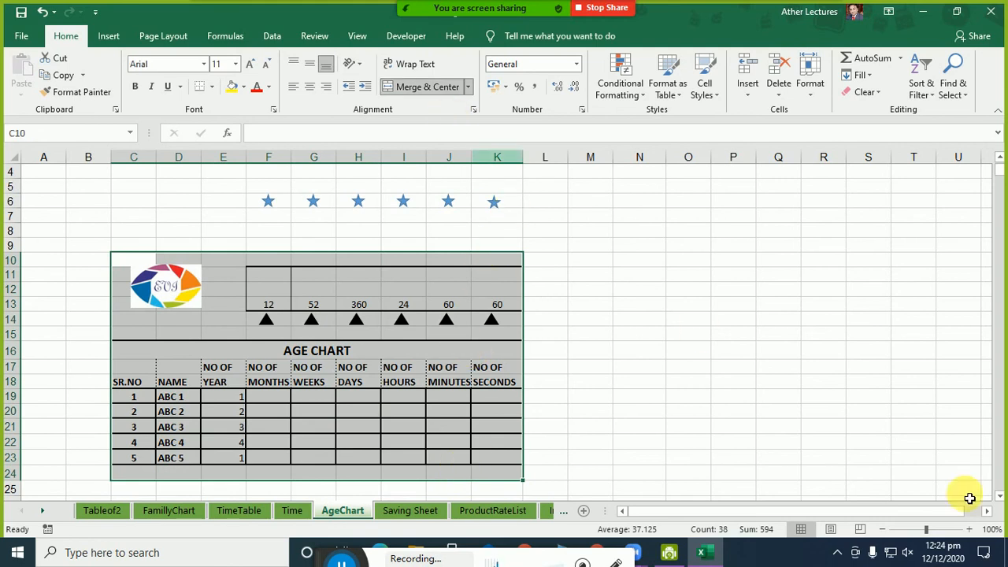
click(991, 529)
click(246, 260)
click(259, 297)
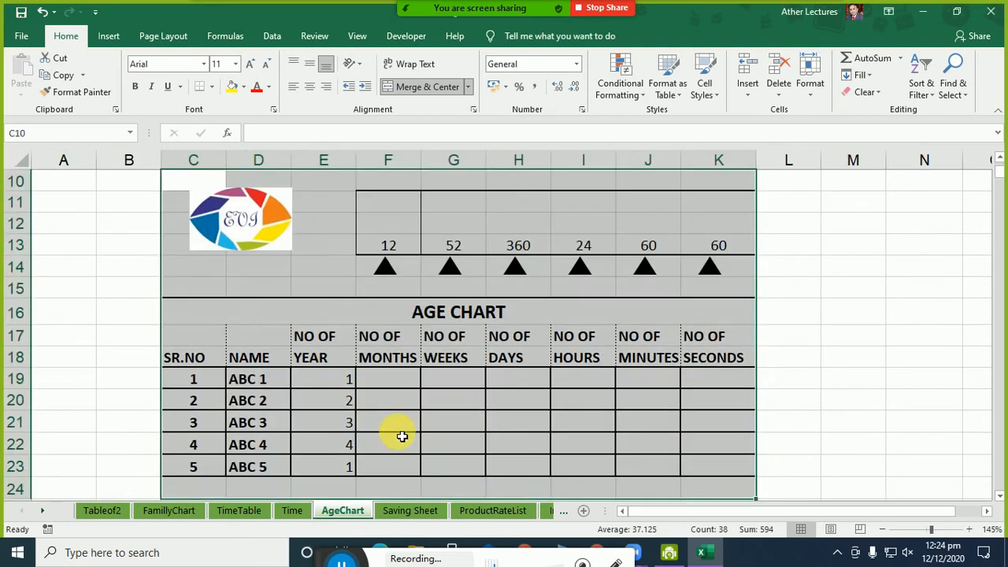
Step: Examine the age chart's column headings, the ABC 1 row and the conversion factors in row 13
click(397, 466)
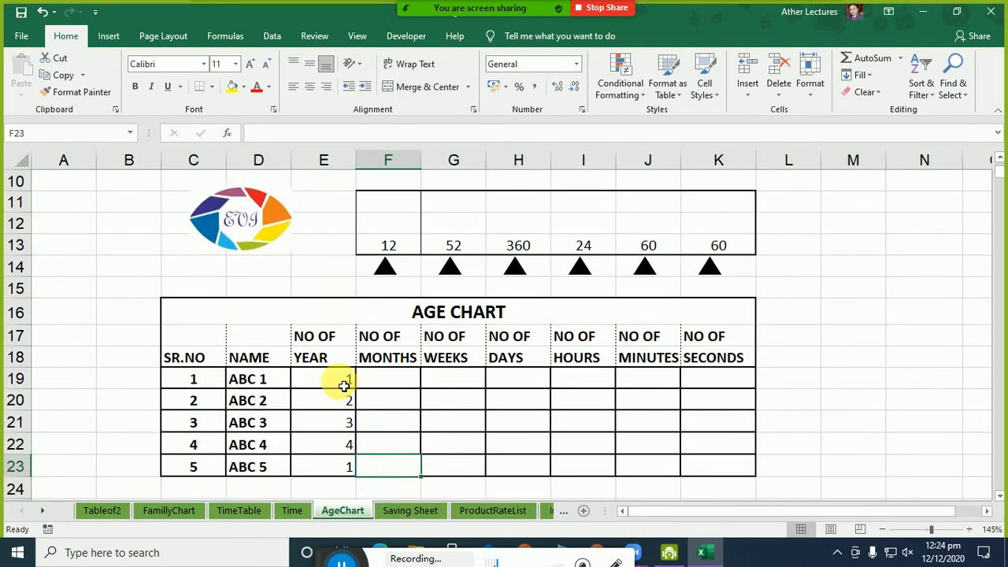
click(250, 378)
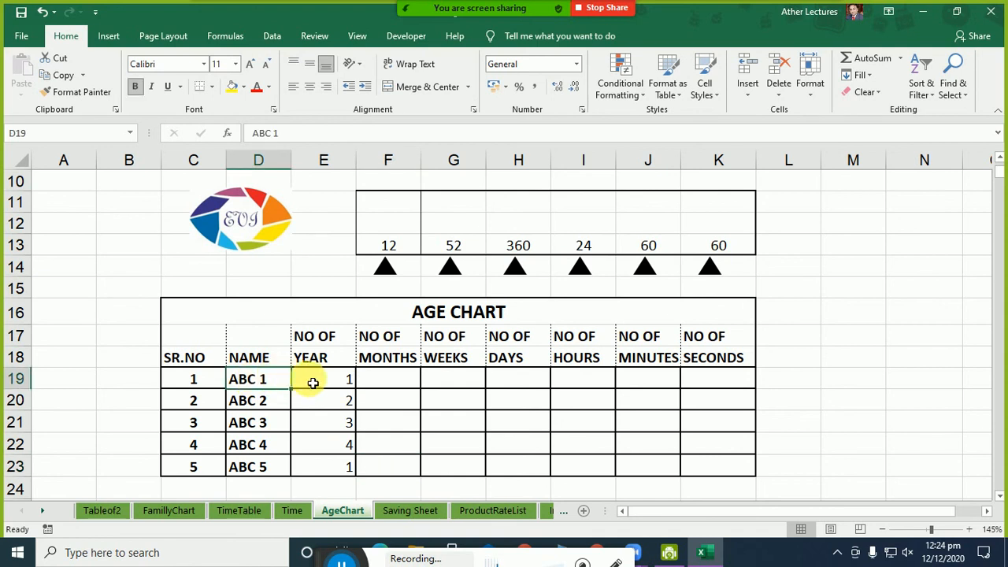
click(315, 384)
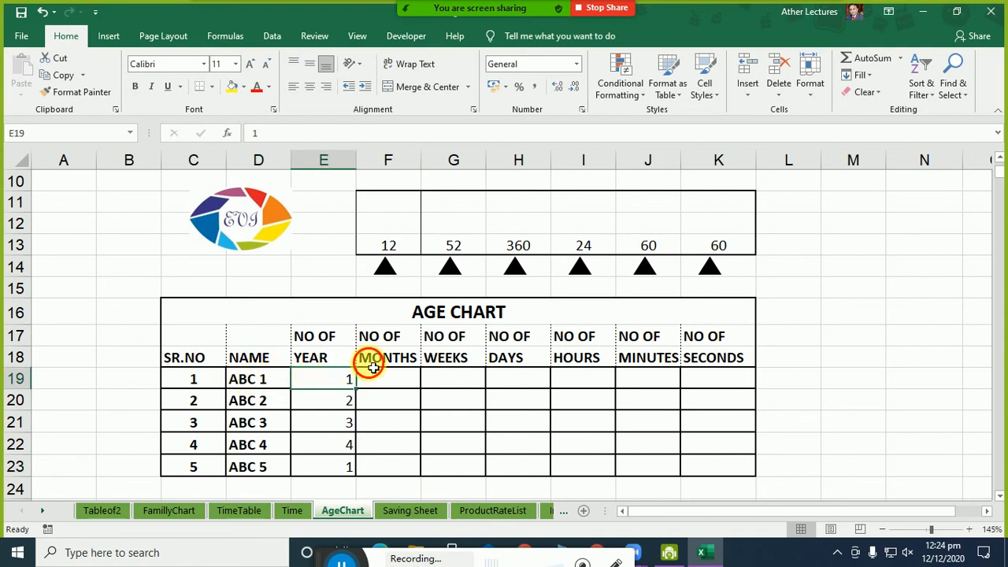
click(369, 361)
click(442, 358)
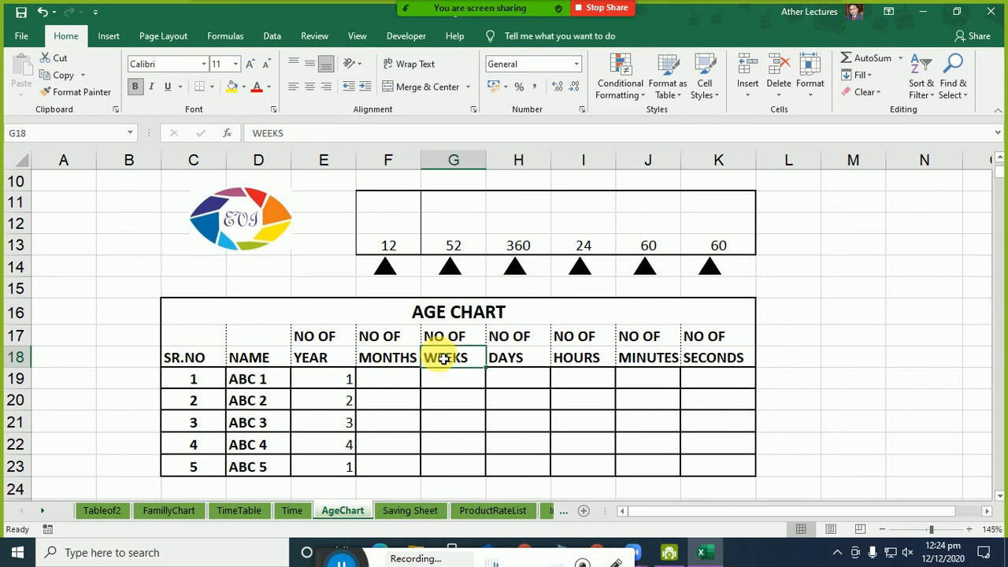
click(510, 359)
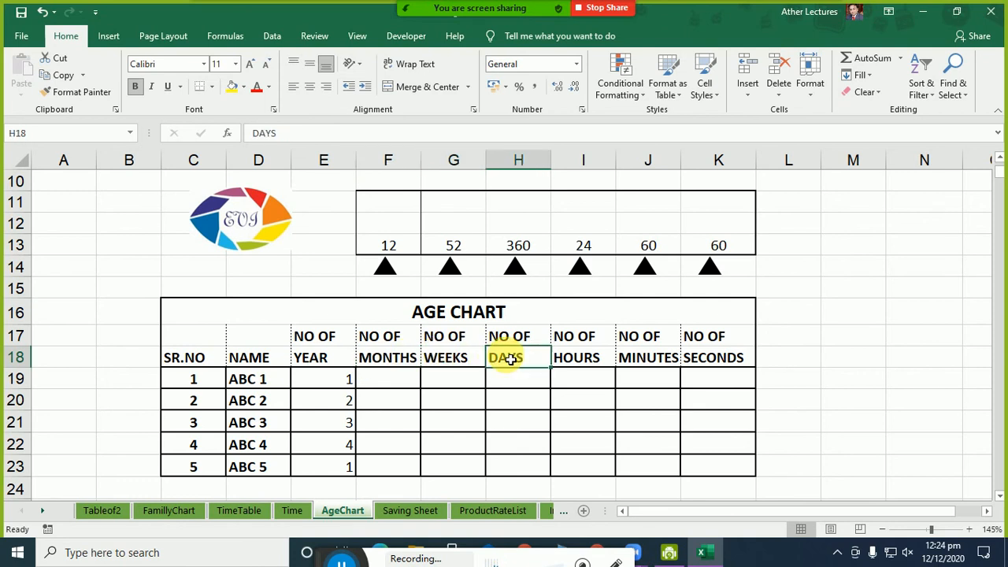
click(576, 356)
click(642, 362)
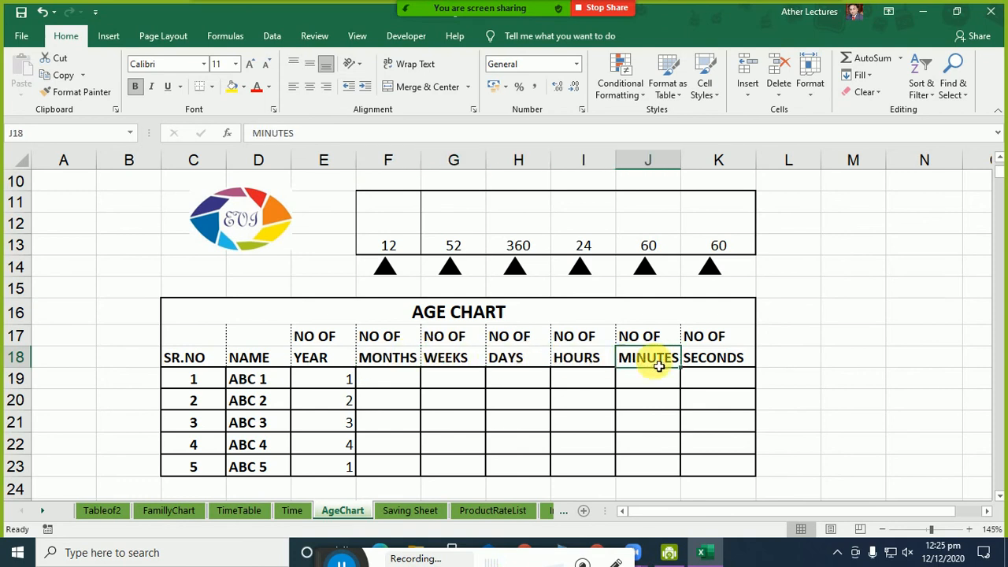
click(713, 366)
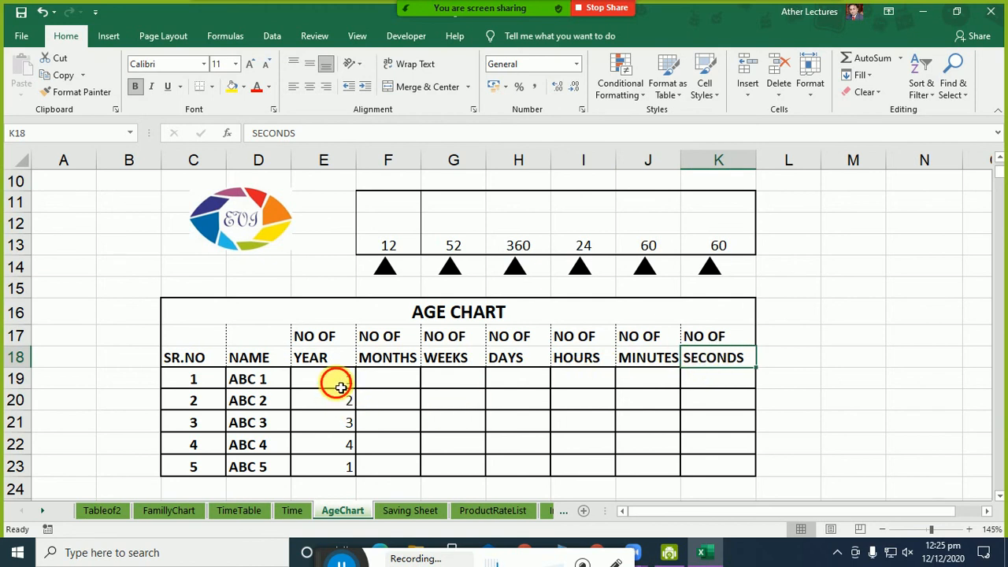
click(337, 382)
click(388, 246)
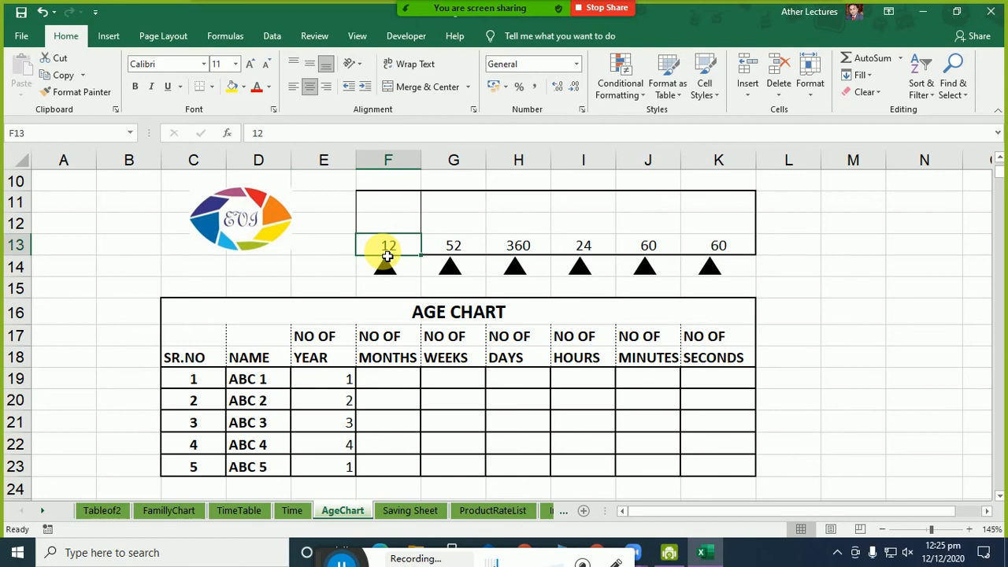
click(339, 380)
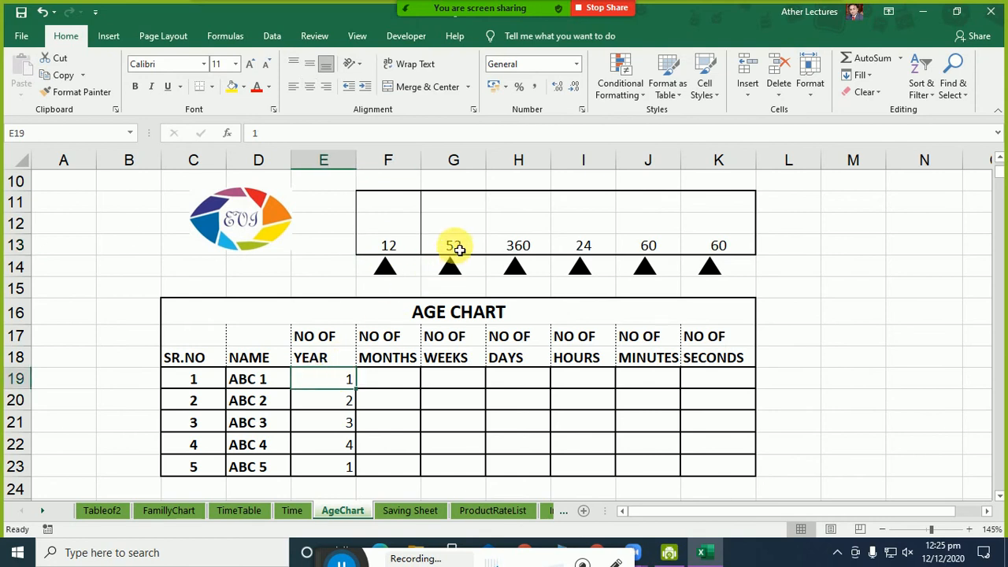
click(455, 247)
click(324, 385)
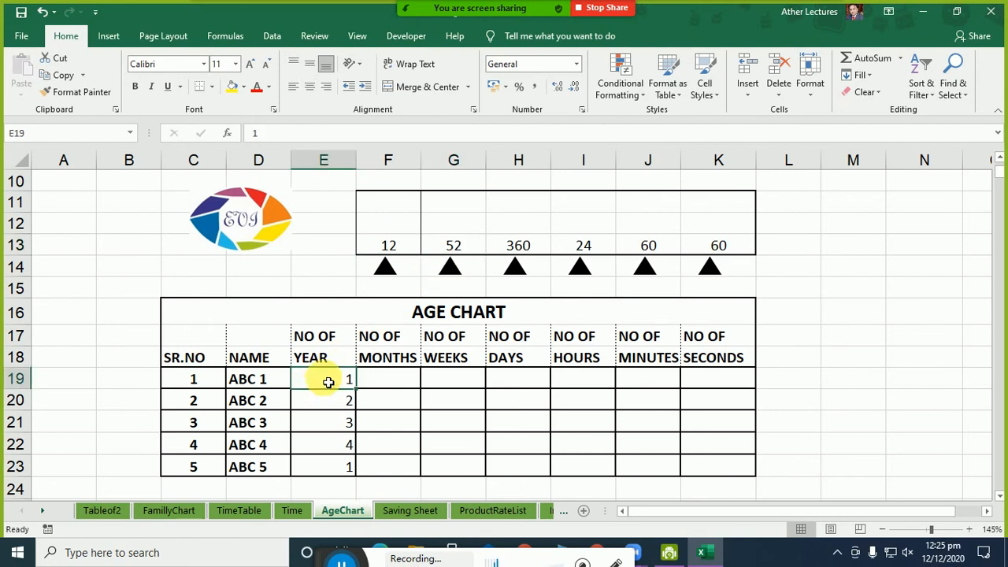
click(543, 247)
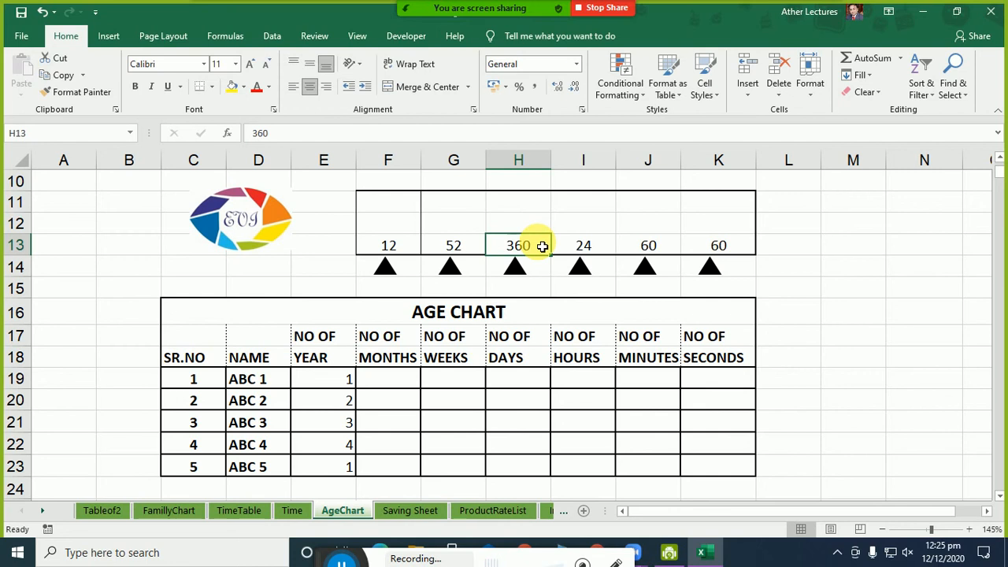
drag(393, 245, 519, 246)
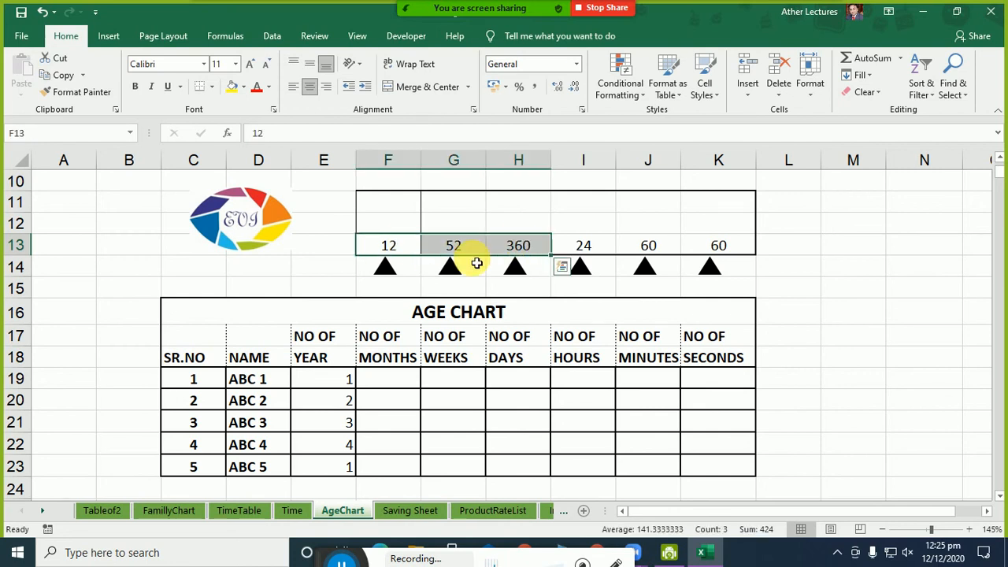
Step: For ABC 1, enter 1 as the number of years in E19 and the months formula =1*12 in F19
click(343, 384)
text(1)
click(389, 384)
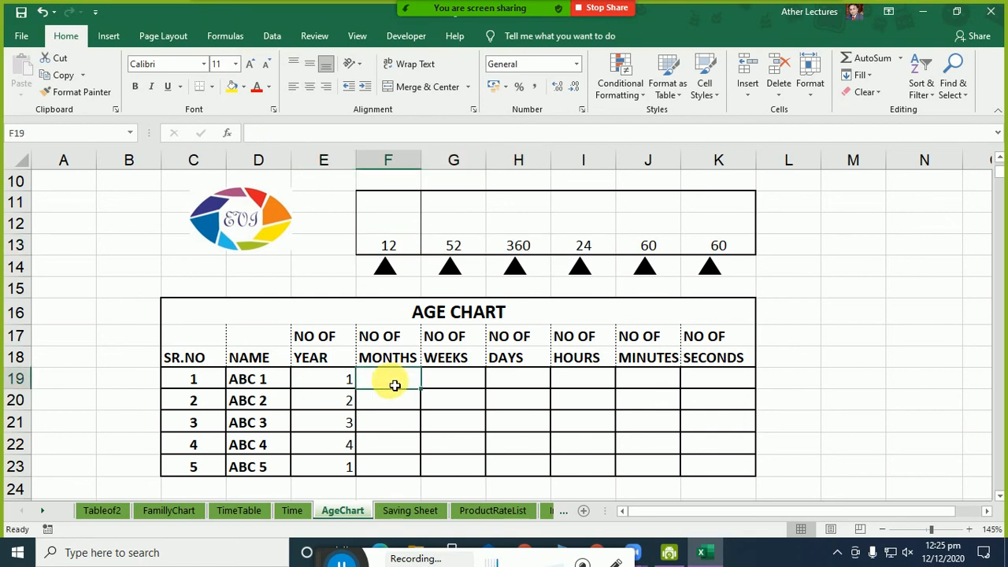
text(=1)
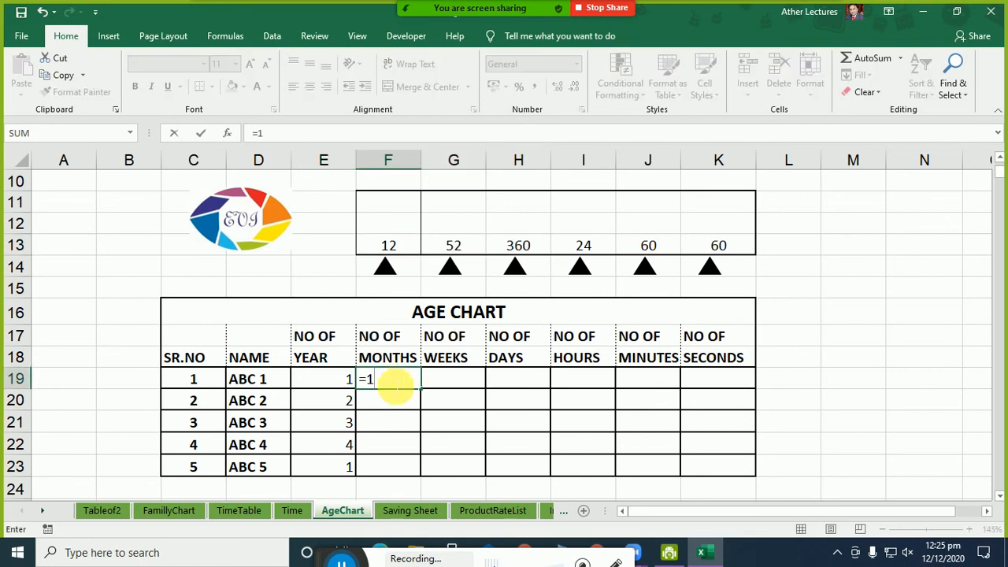
text(*12)
key(Tab)
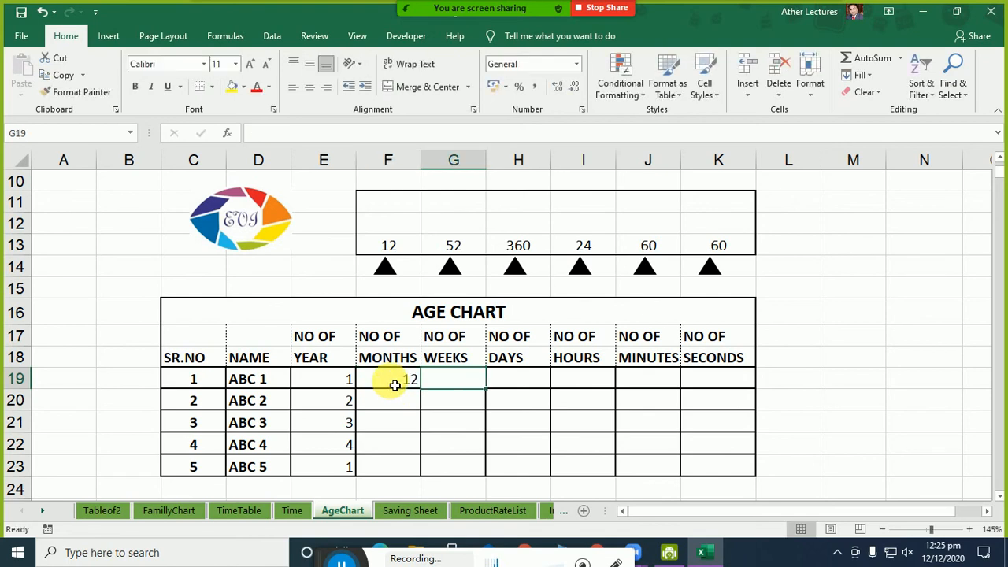
Step: Enter the weeks formula =1*52 for ABC 1 in cell G19
text(=)
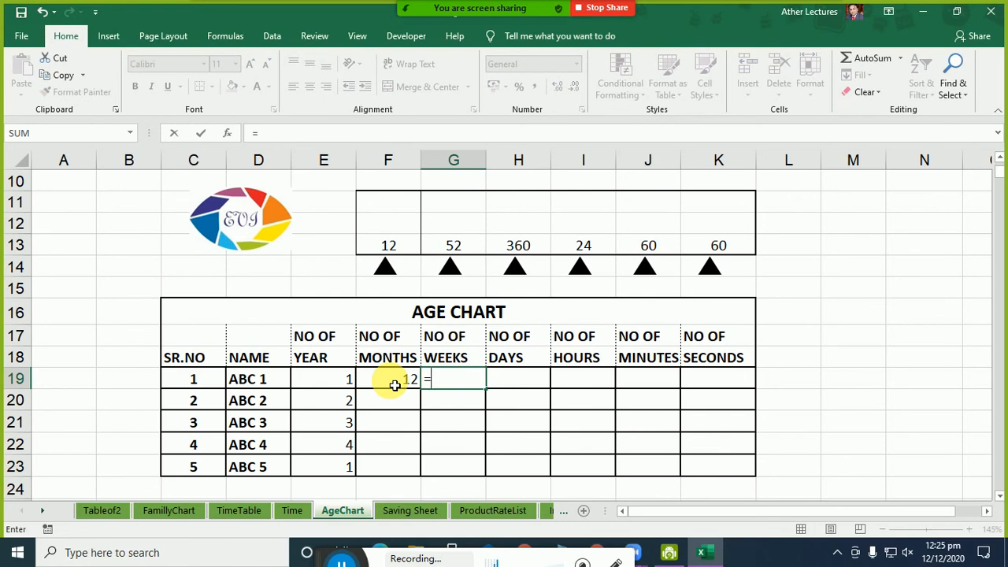
key(Left)
key(Left)
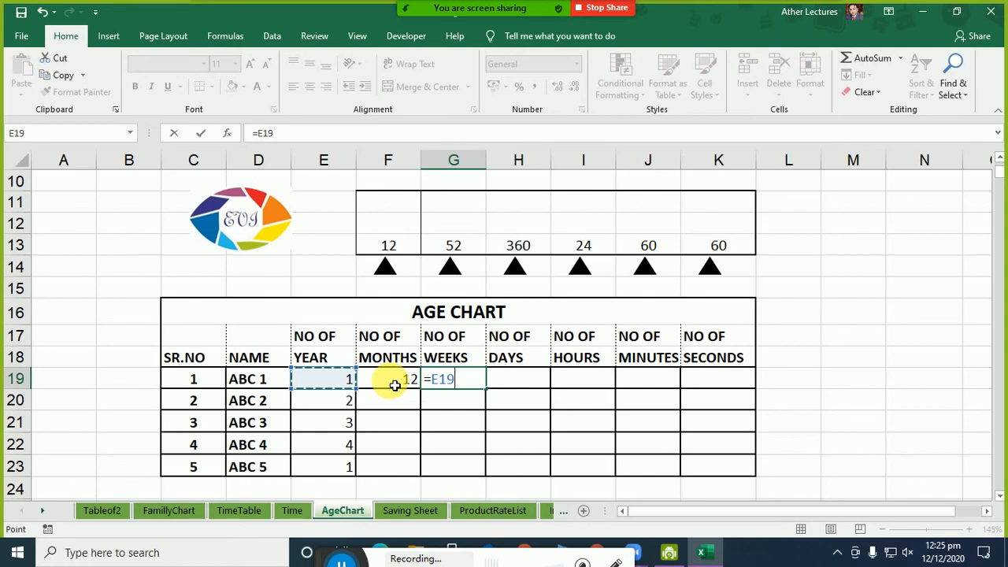
text(*)
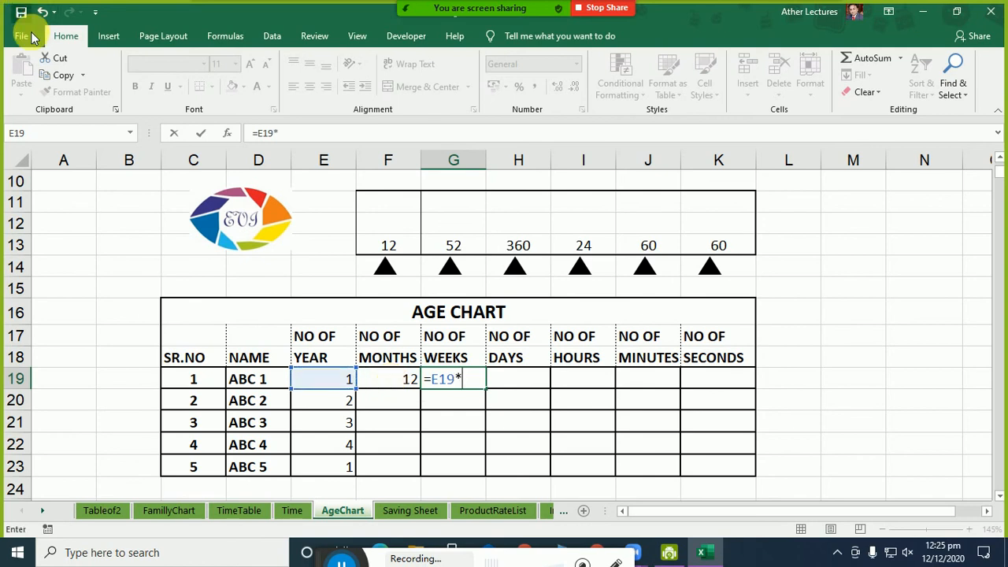
key(BackSpace)
key(BackSpace)
key(BackSpace)
key(BackSpace)
text(1)
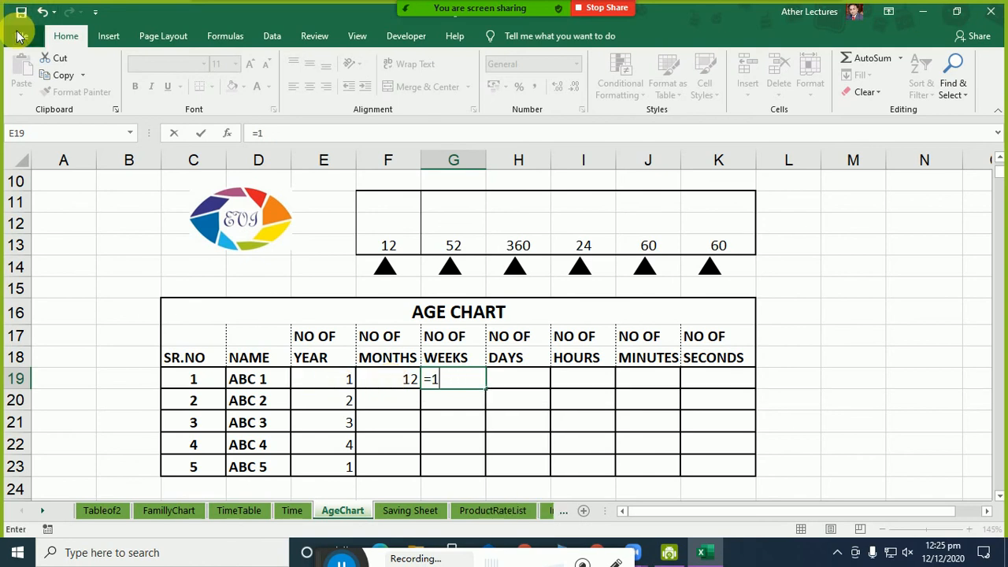
text(*52)
key(Return)
Step: Enter the days formula =1*360 for ABC 1 in cell H19
key(Up)
key(Right)
text(=)
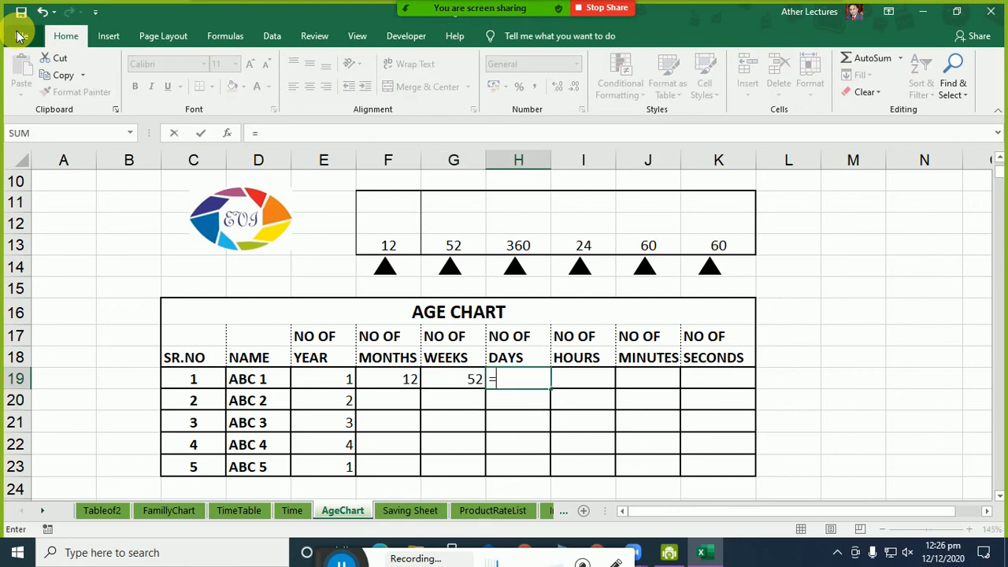
text(1*360)
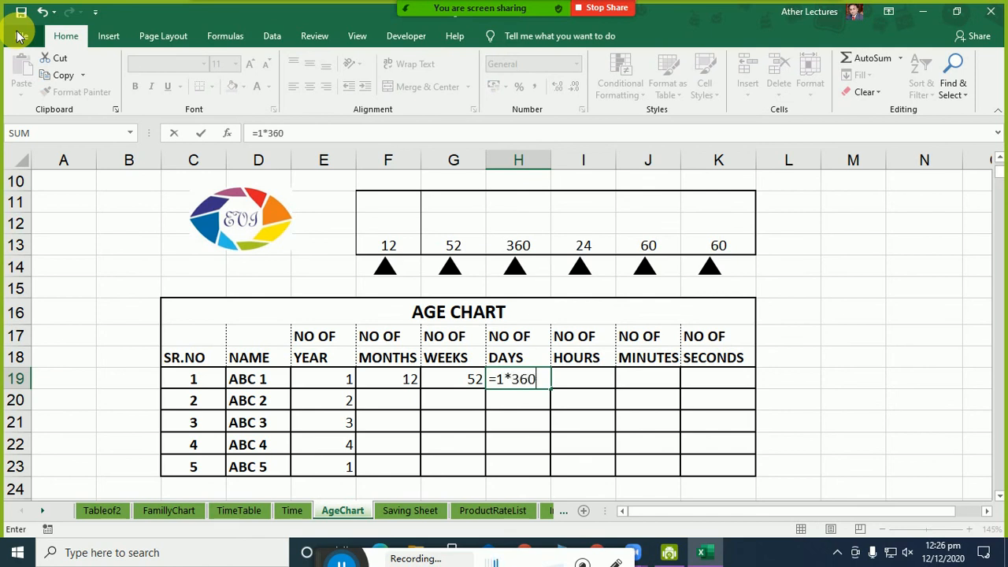
key(Return)
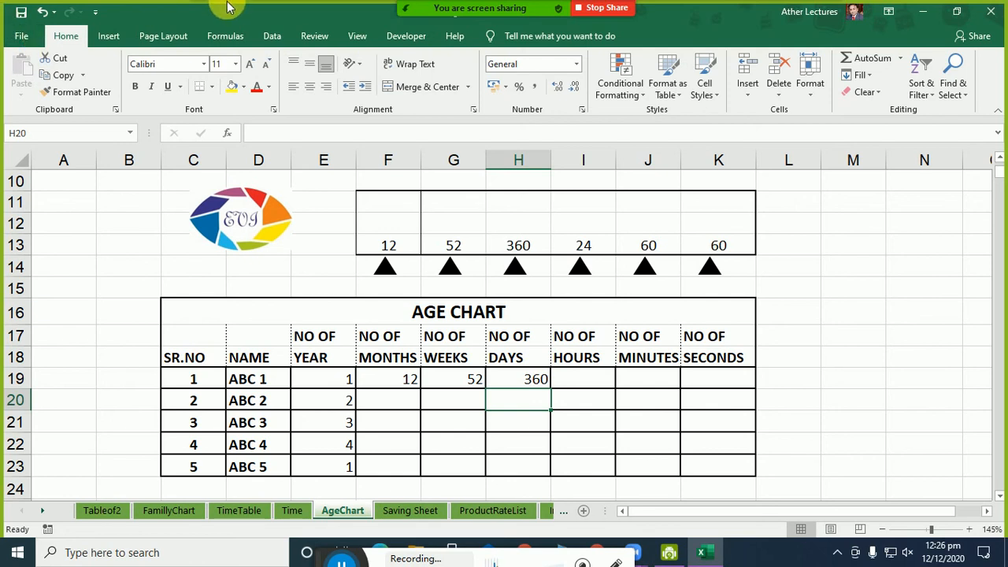
Step: Display the formulas instead of the results in the age chart and bring the F19:H19 formulas into view
key(ctrl+grave)
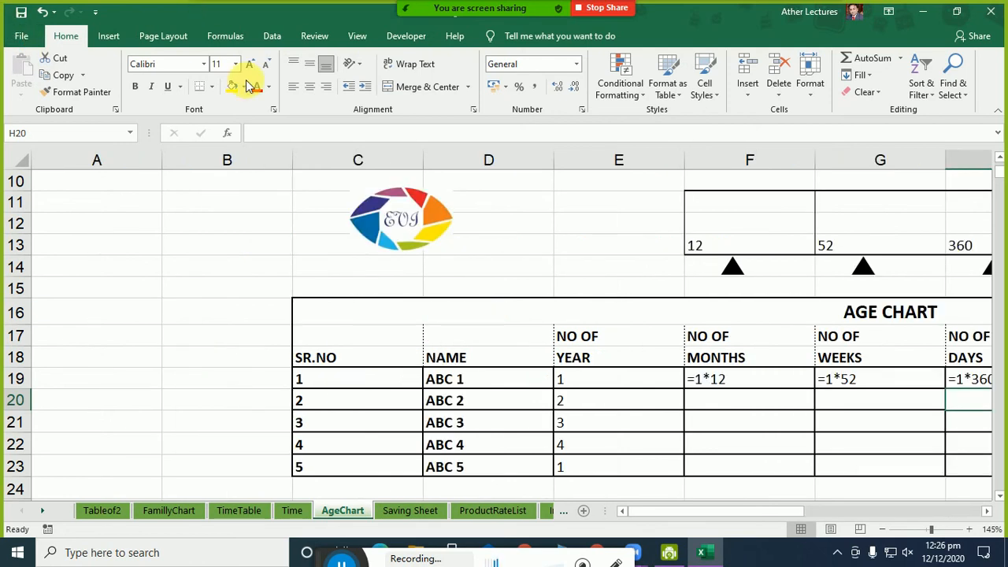
click(987, 516)
click(988, 517)
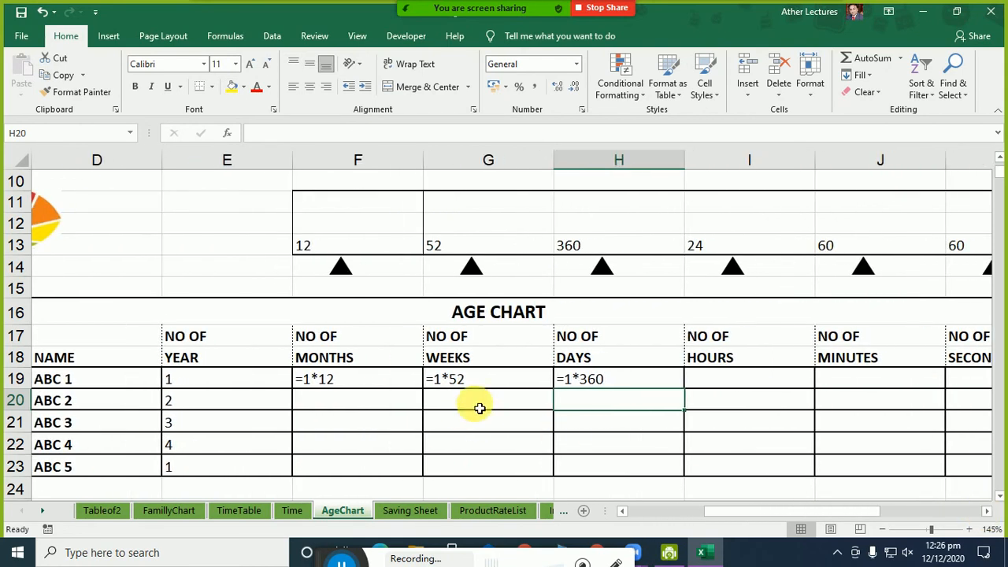
Step: Toggle Show Formulas off and on several times, leaving the sheet's formulas displayed
click(228, 37)
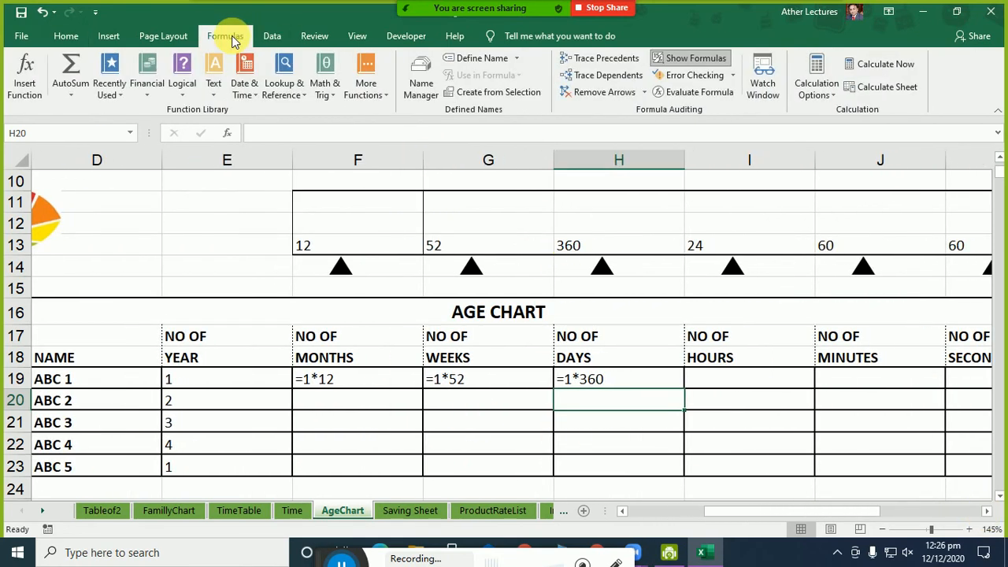
click(706, 65)
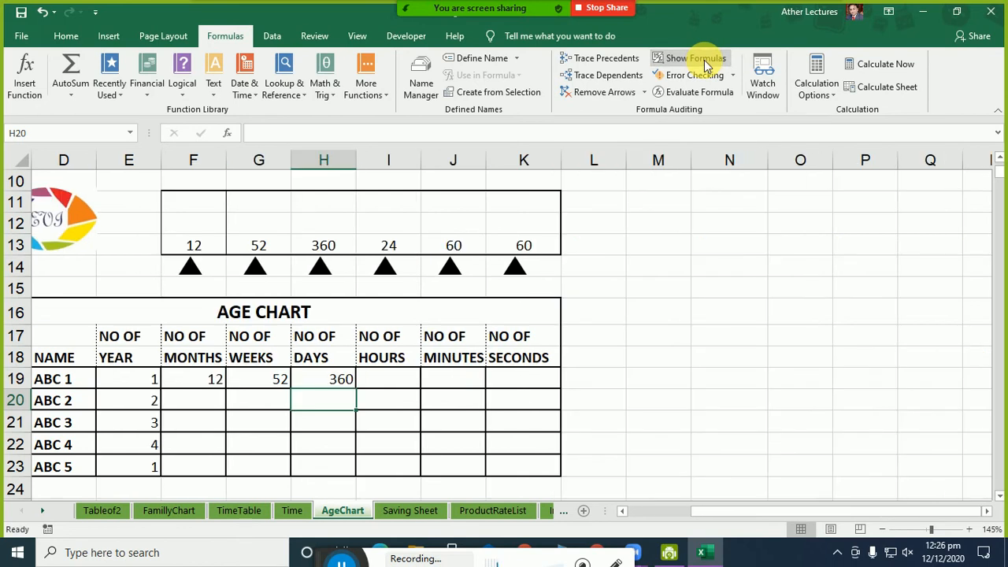
click(707, 65)
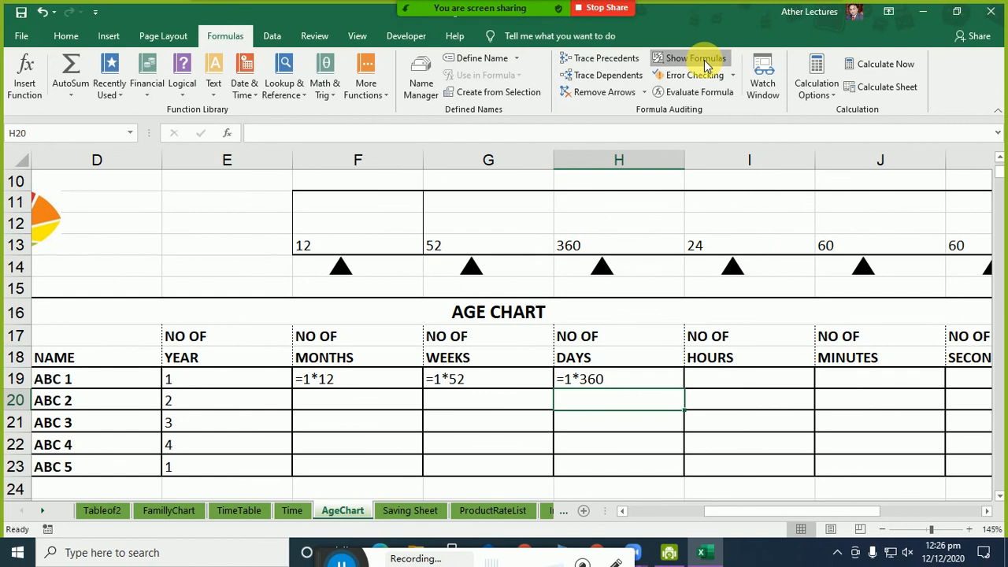
click(707, 65)
click(706, 65)
click(706, 64)
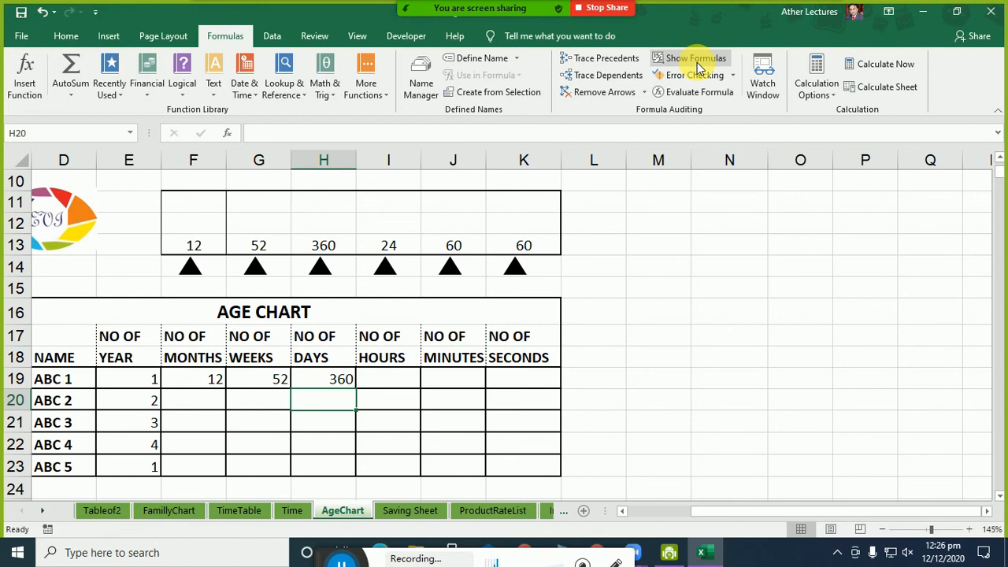
click(696, 59)
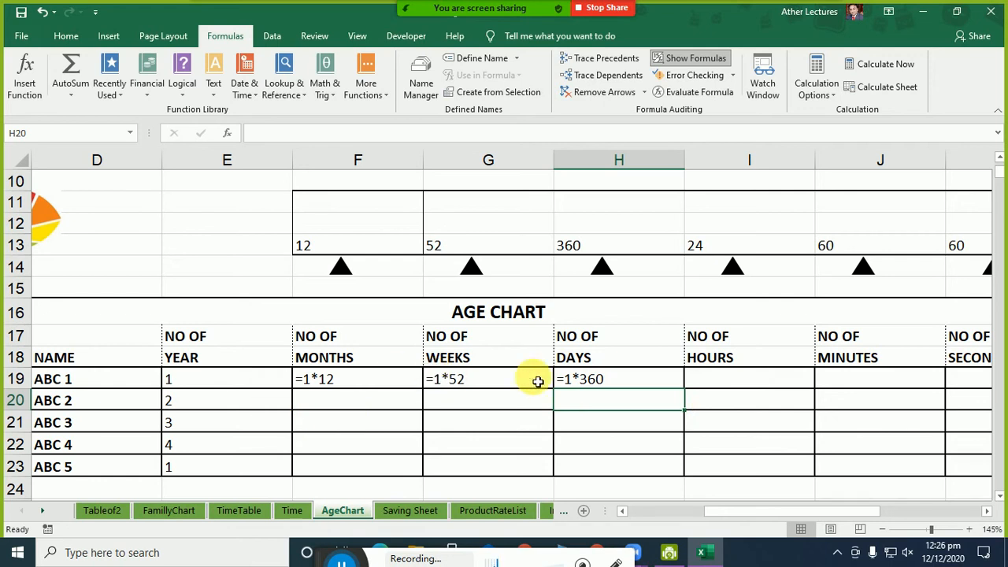
Step: Replace both constants in ABC 1's months formula in F19 with cell references, making it =E19*F13
double_click(311, 380)
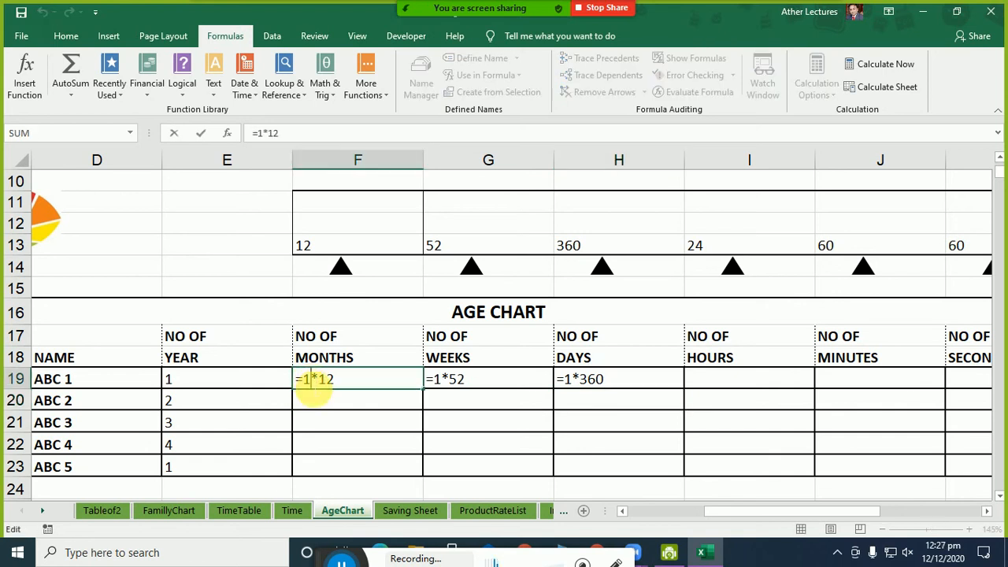
mouse_move(313, 381)
mouse_down()
mouse_move(344, 384)
mouse_move(319, 384)
mouse_up()
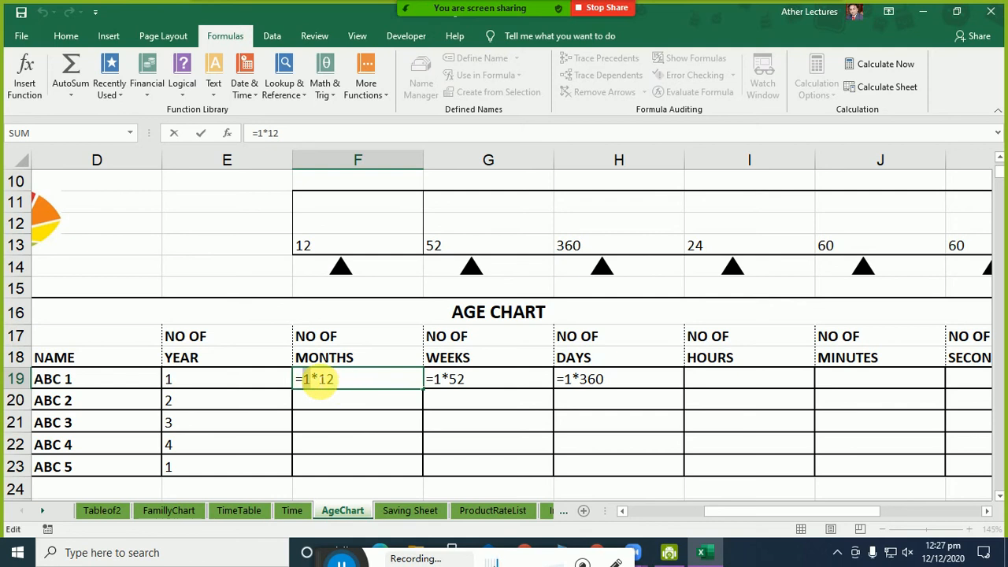
click(266, 382)
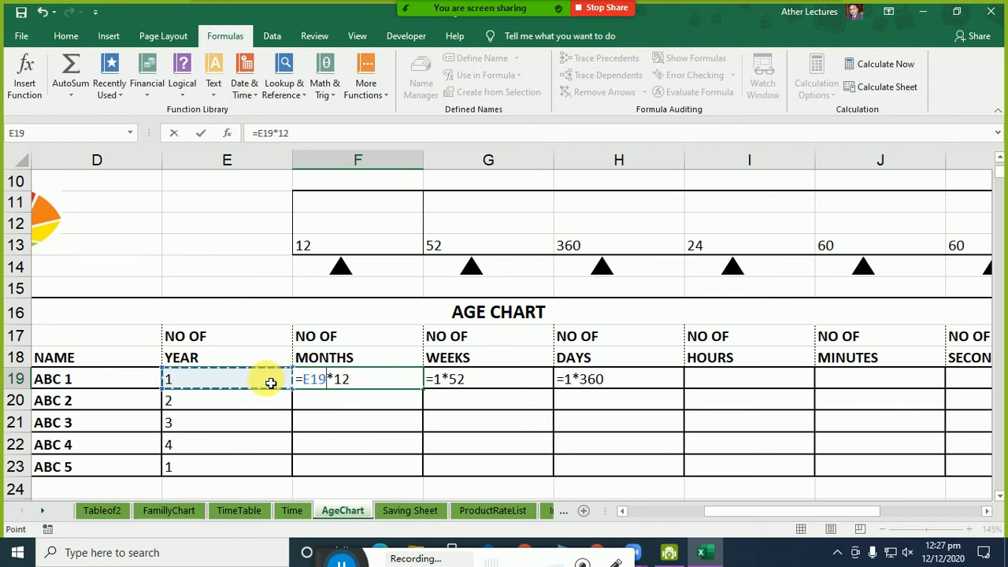
drag(333, 384, 355, 384)
click(328, 247)
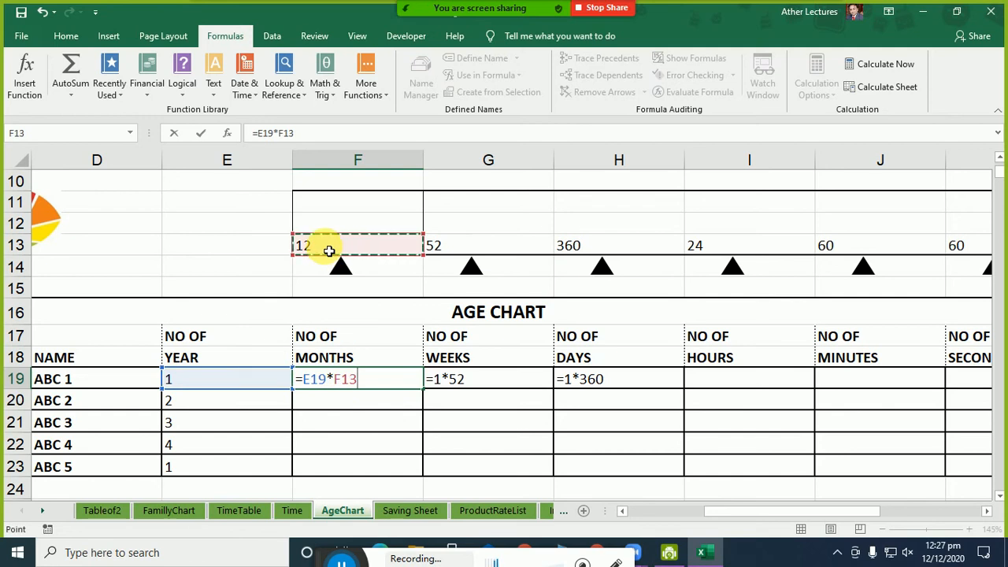
key(Return)
Step: Change ABC 1's weeks formula in G19 to use cell references, =E19*G13
click(447, 382)
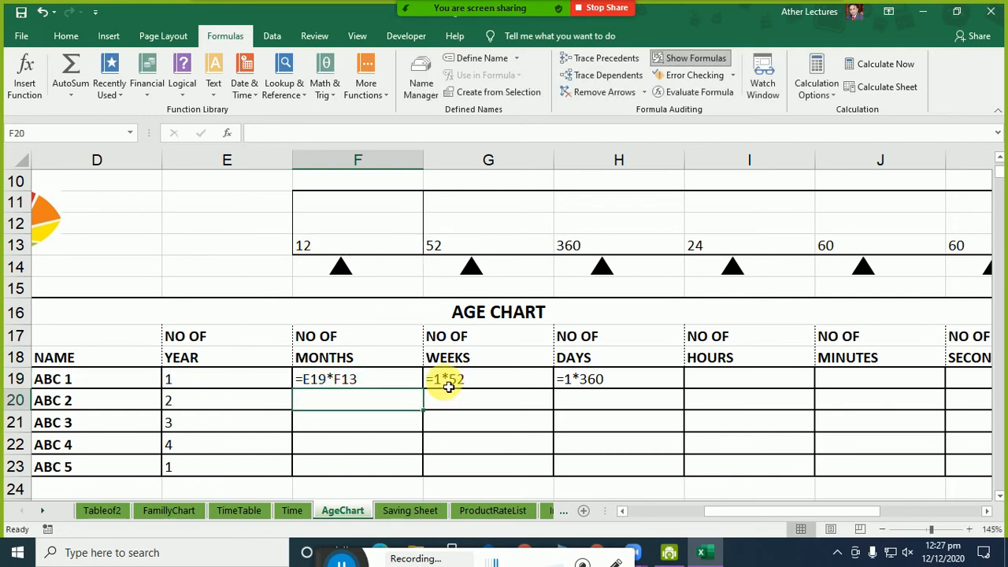
double_click(446, 381)
drag(433, 382, 439, 382)
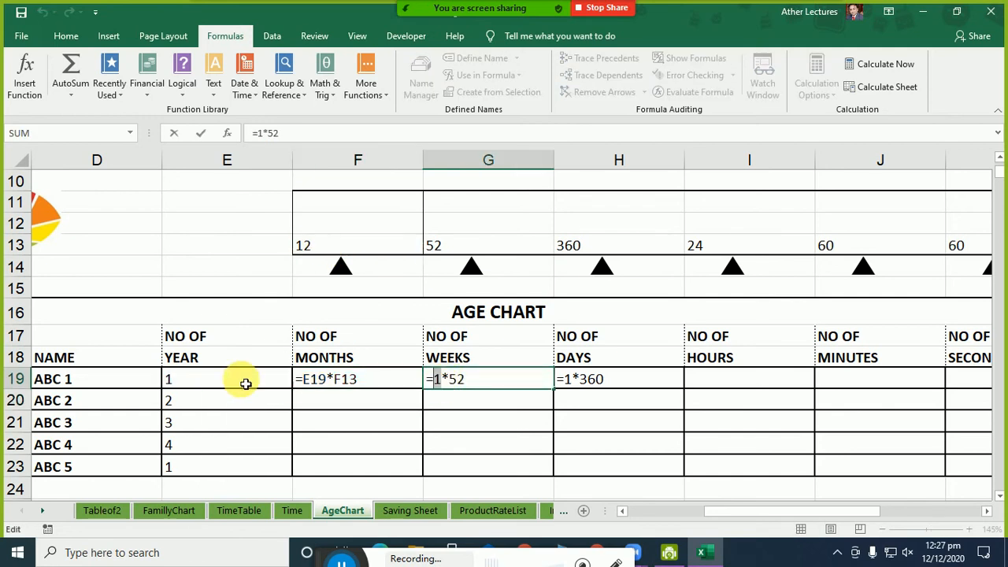
click(220, 384)
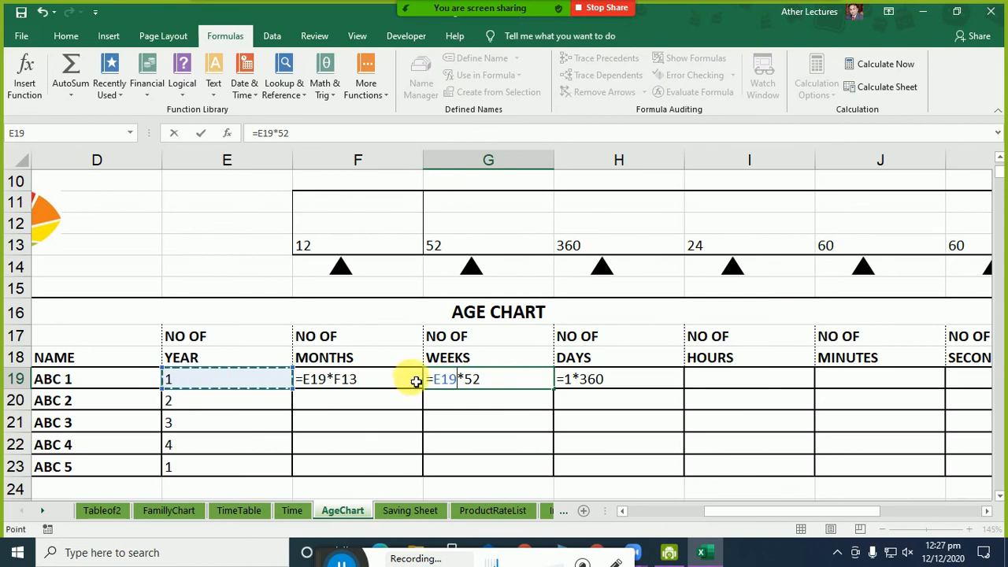
double_click(482, 383)
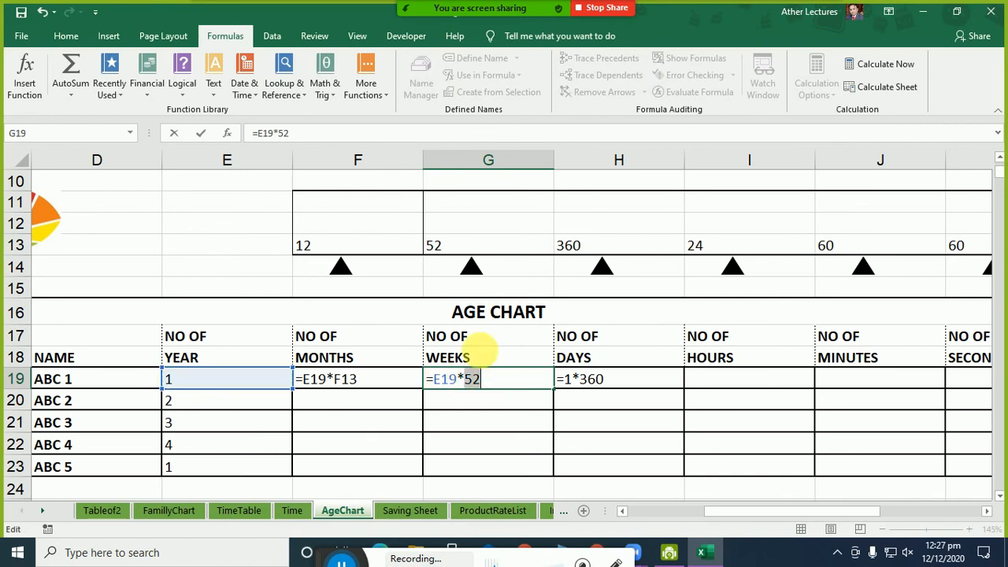
click(470, 247)
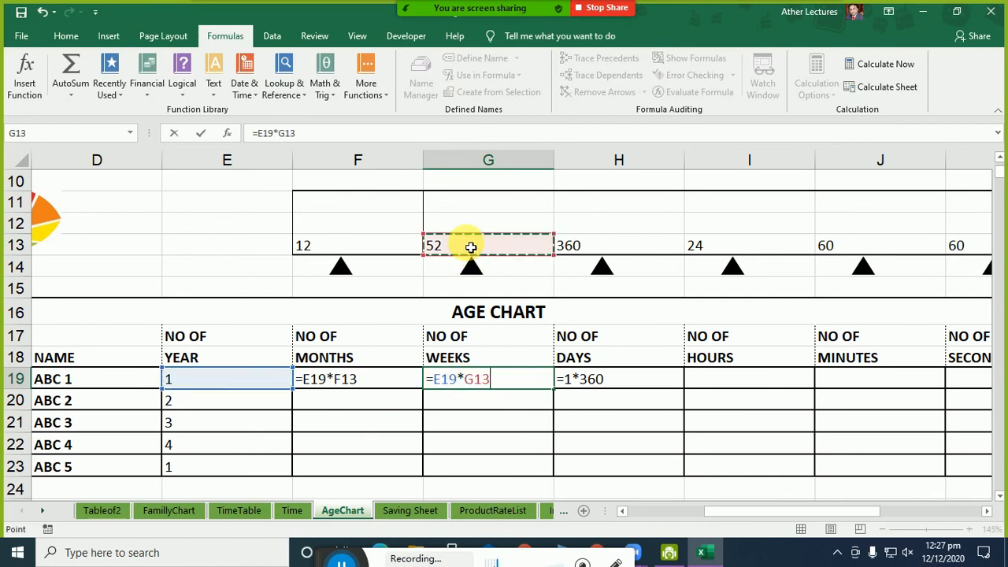
click(575, 380)
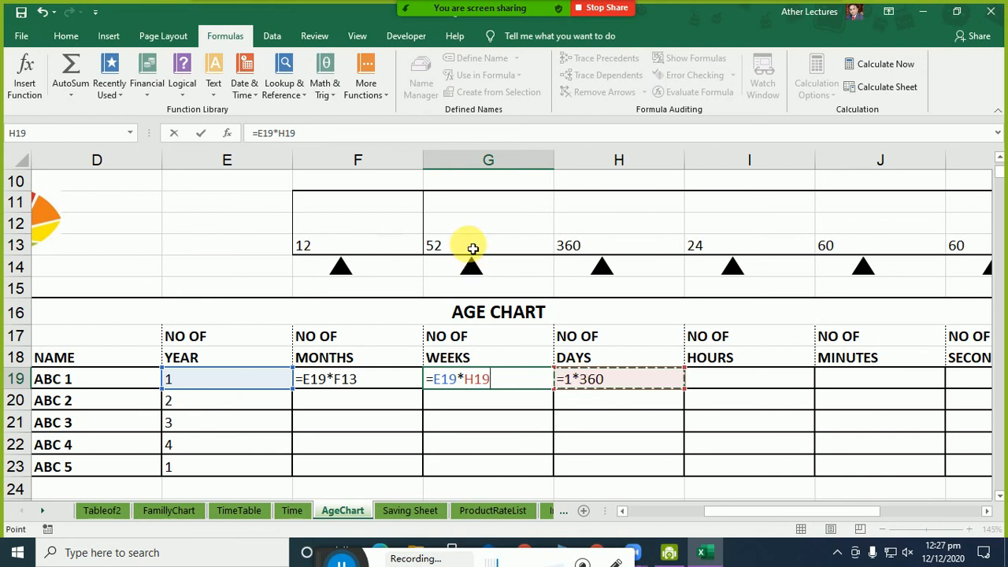
click(471, 248)
key(Return)
Step: Change ABC 1's days formula in H19 to use cell references, =E19*H13
double_click(575, 384)
double_click(567, 379)
click(241, 381)
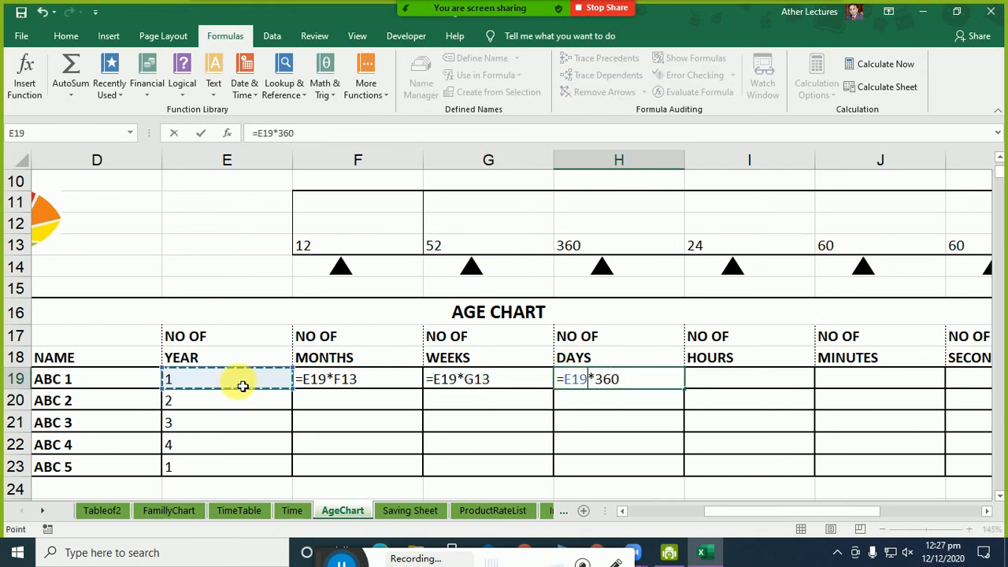
double_click(607, 379)
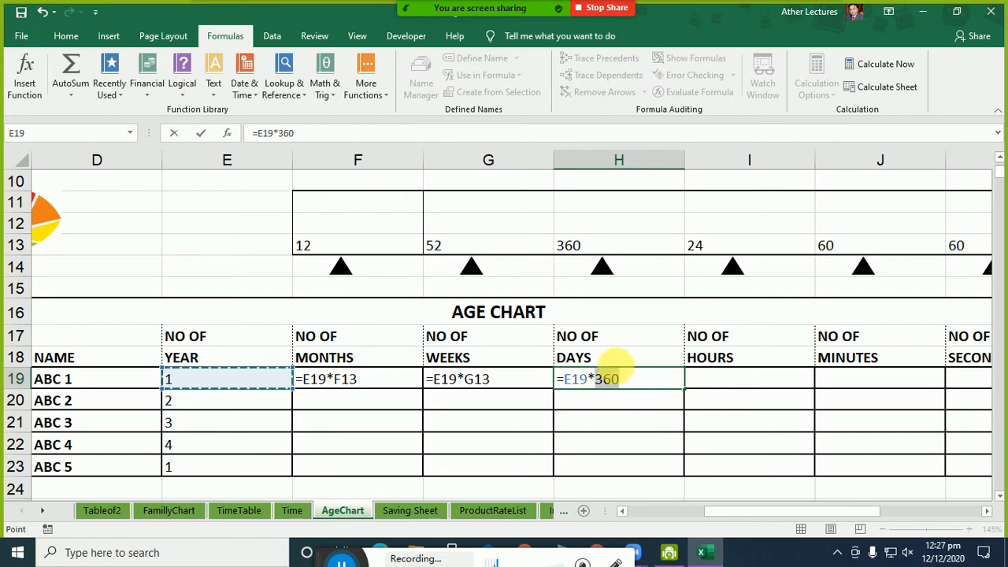
click(575, 246)
key(Return)
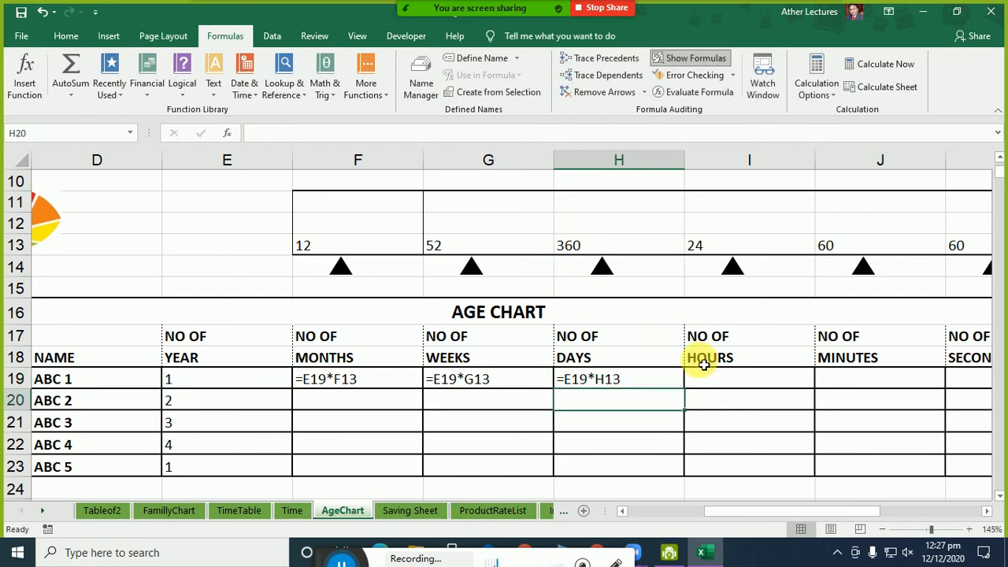
Step: Review the formulas in F19:H19 and switch the sheet back to showing results
drag(626, 379, 306, 389)
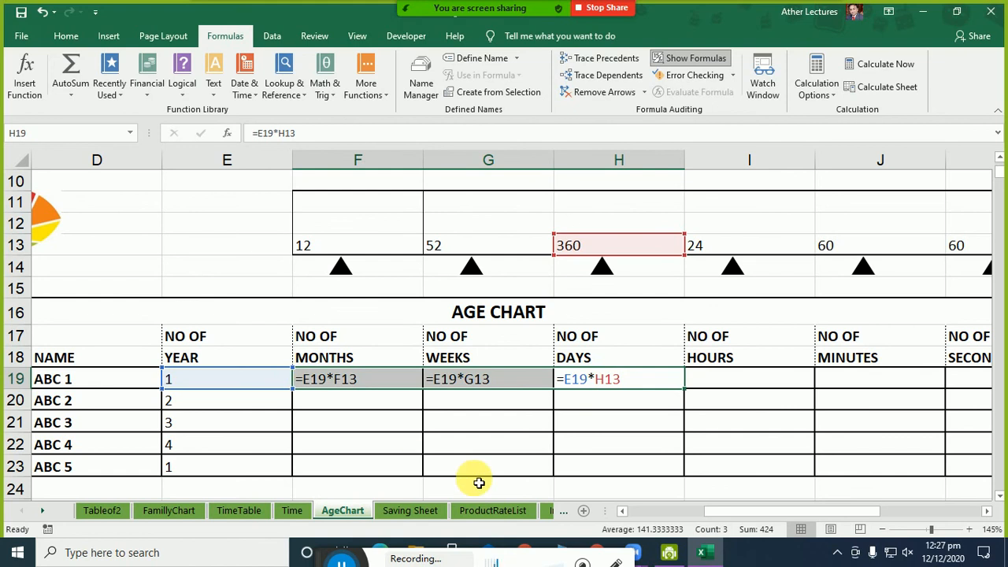
key(ctrl+grave)
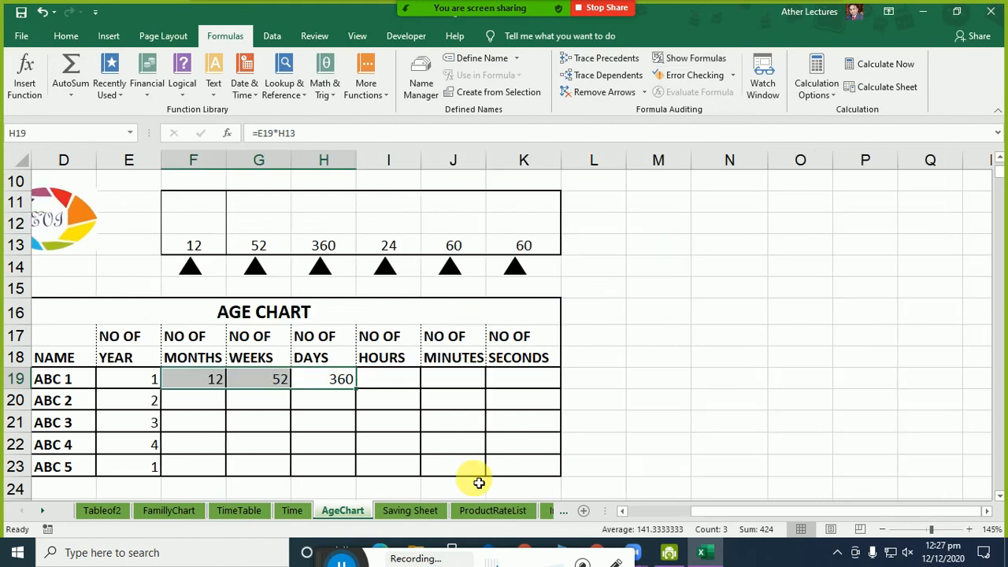
click(263, 398)
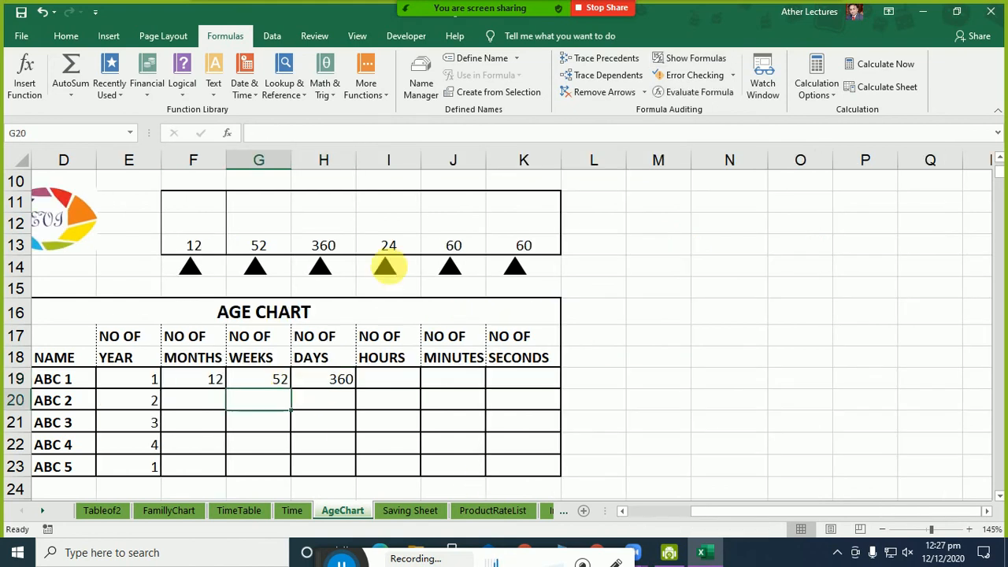
Step: Set the days conversion factor in H13 to 365 and check the results in F19:H19
click(328, 245)
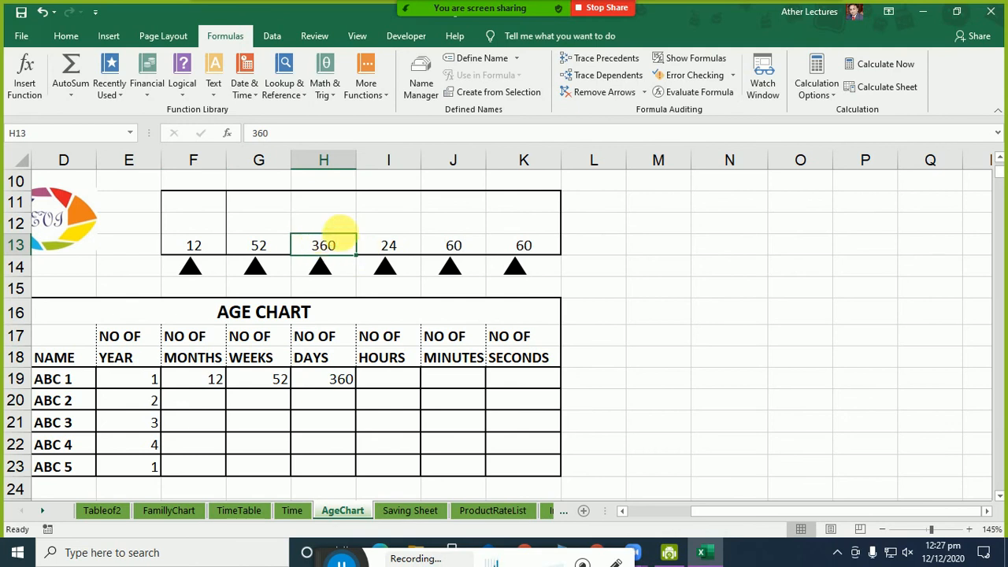
click(344, 248)
double_click(344, 248)
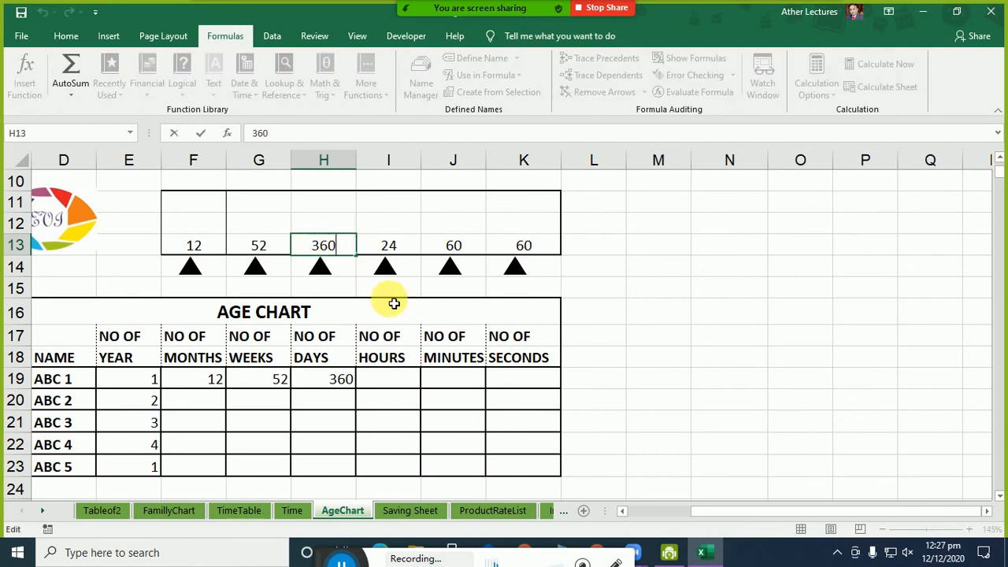
key(BackSpace)
text(5)
key(Return)
click(342, 384)
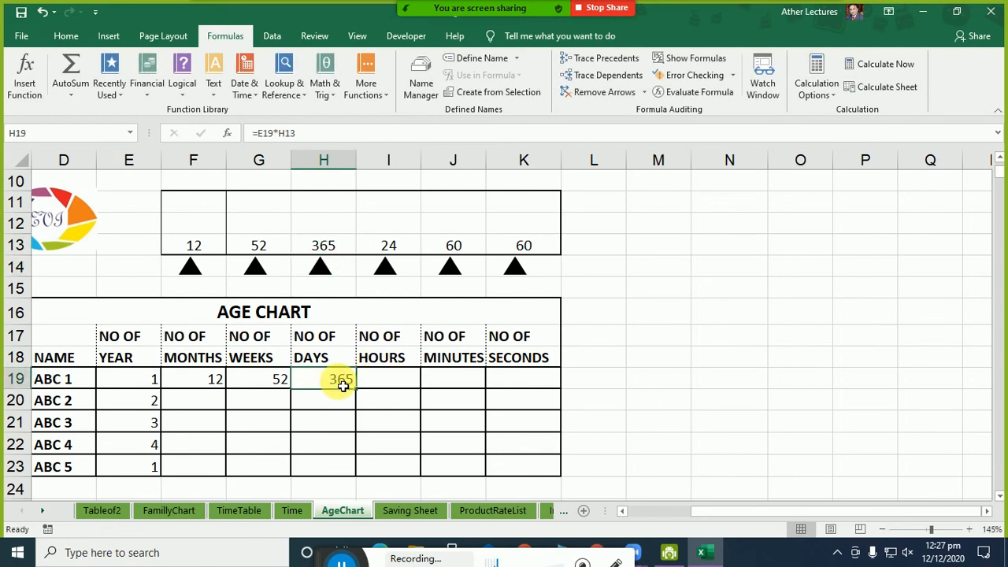
drag(324, 240, 205, 242)
drag(220, 382, 318, 389)
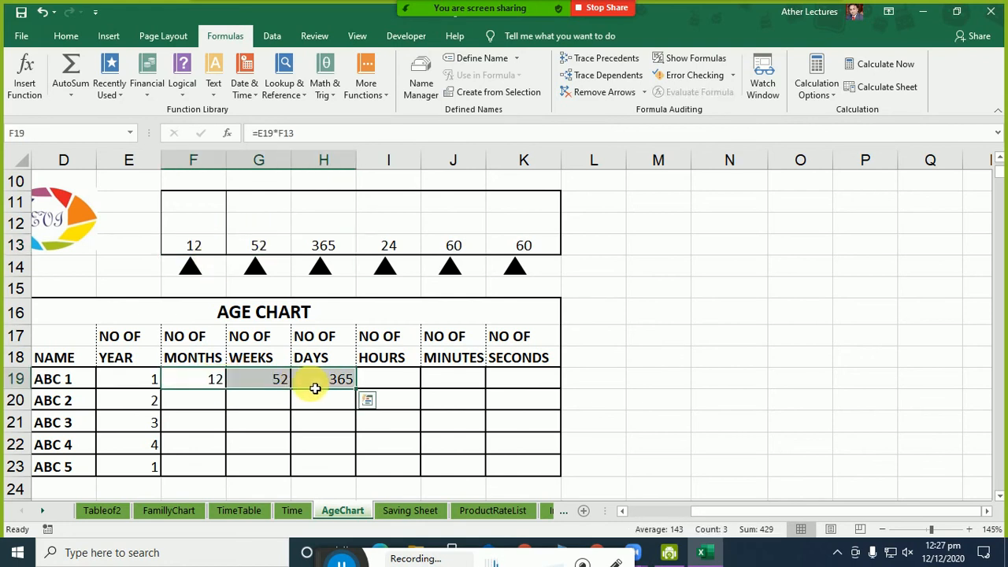
Step: Set ABC 1's number of years in E19 to 2 and check the months, weeks and days results
click(146, 385)
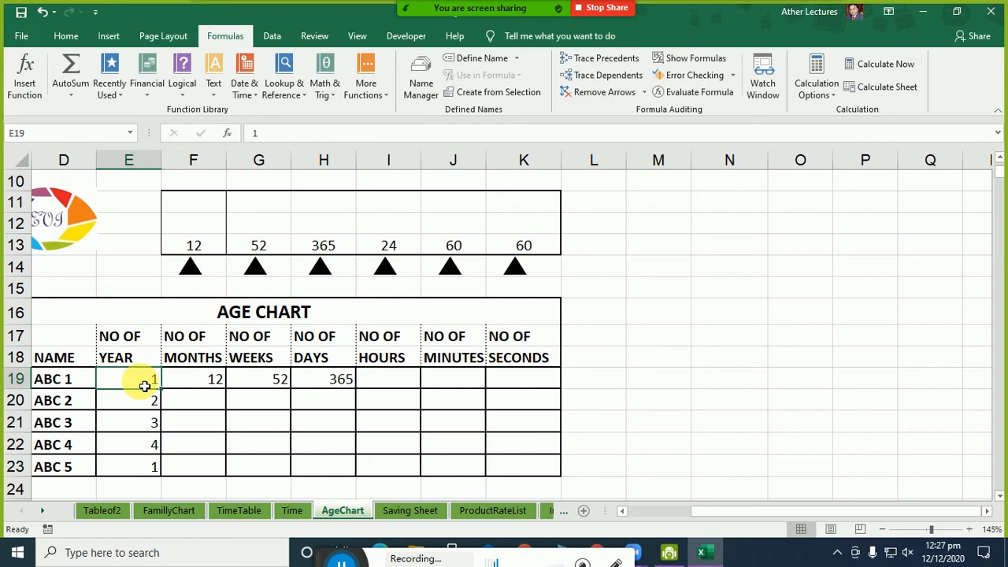
text(2)
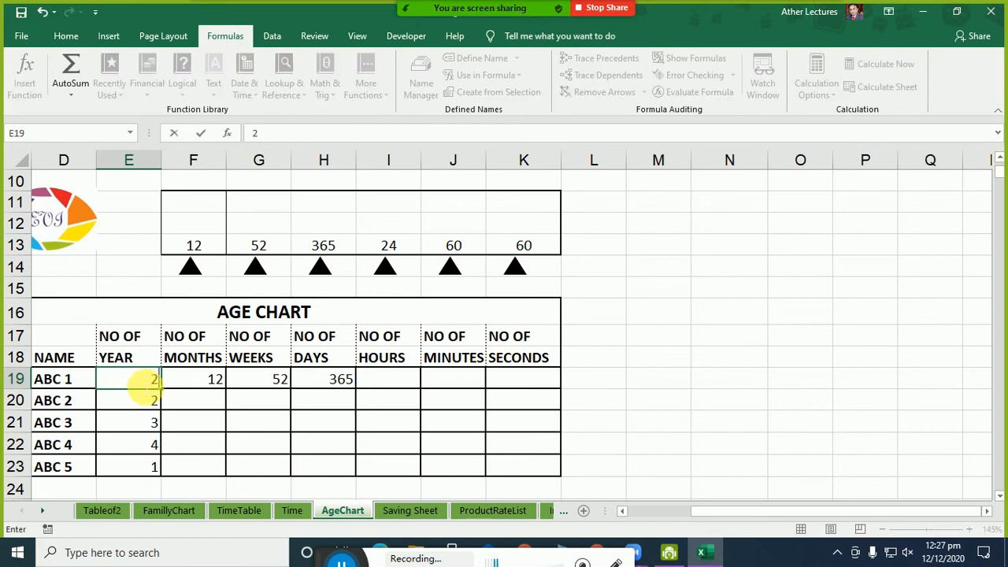
click(146, 384)
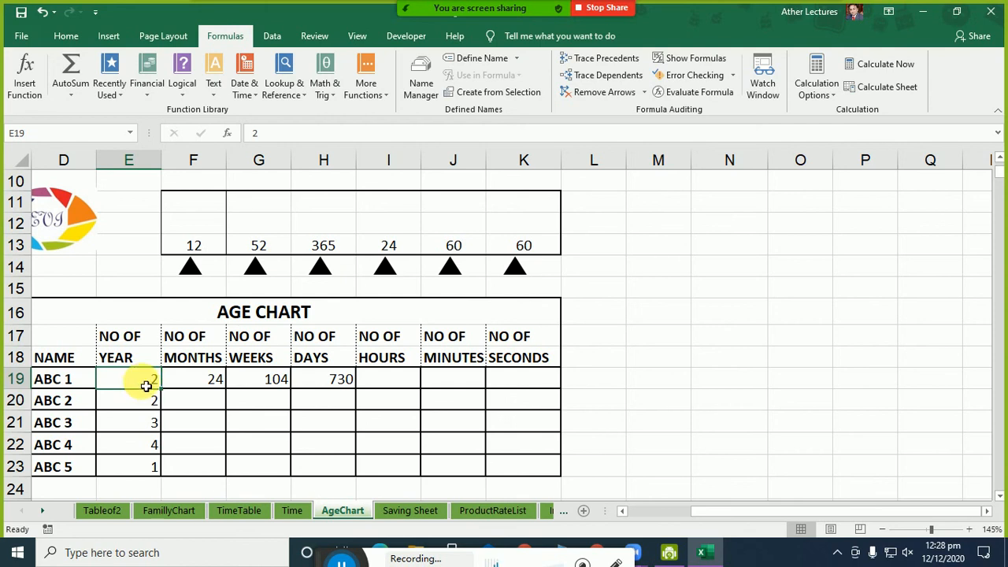
drag(321, 390, 201, 384)
click(322, 383)
Step: Set ABC 1's number of years in E19 to 3
click(160, 383)
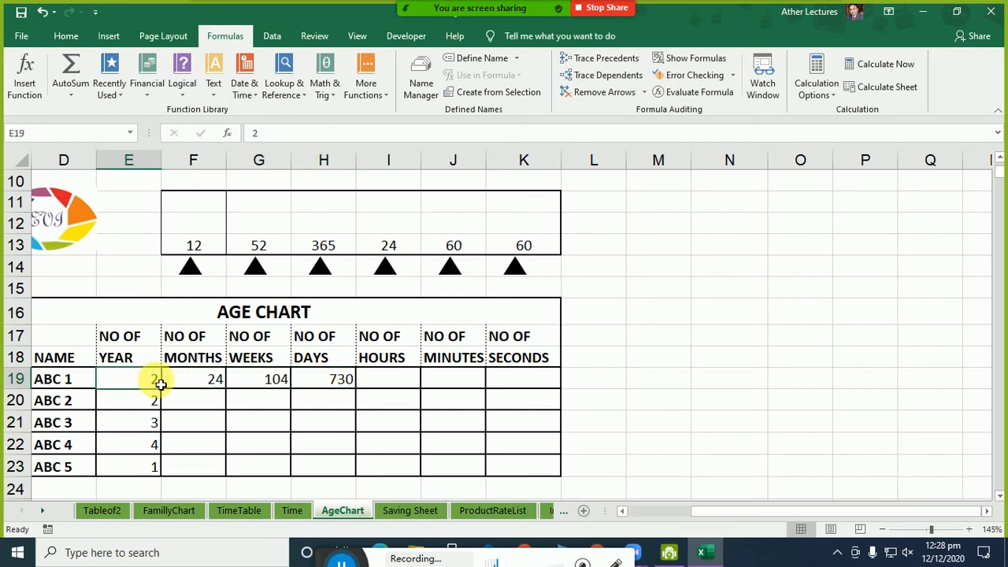
text(3)
click(160, 384)
key(Up)
key(Down)
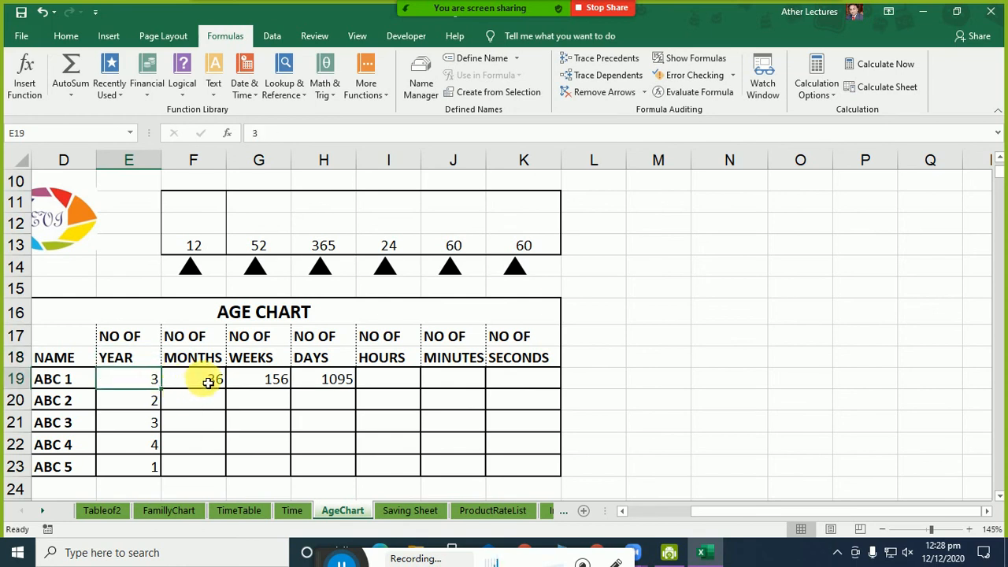
Step: Examine the months formula in F19 and the years value, 365 and 24 factors needed to calculate ABC 1's hours
double_click(187, 378)
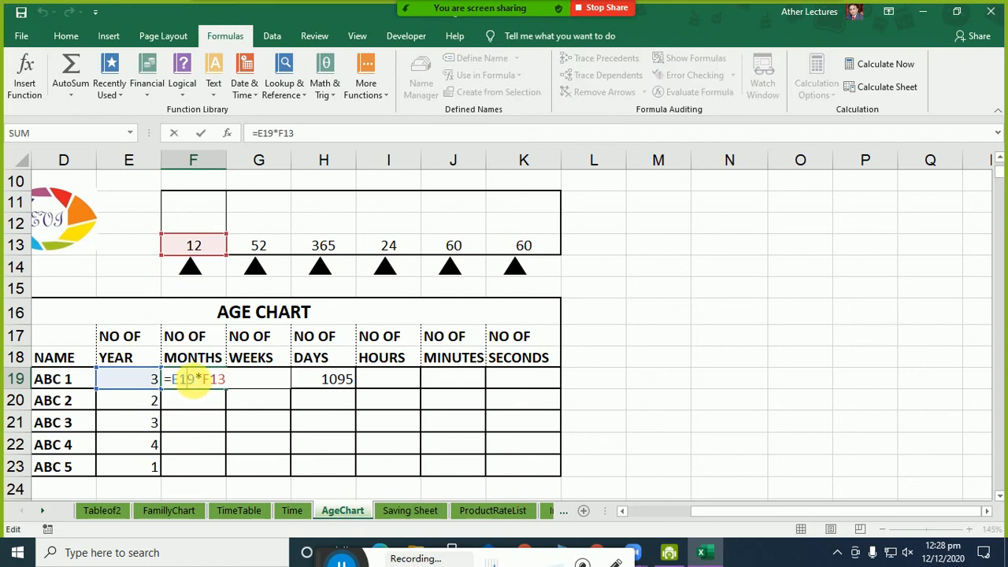
key(Escape)
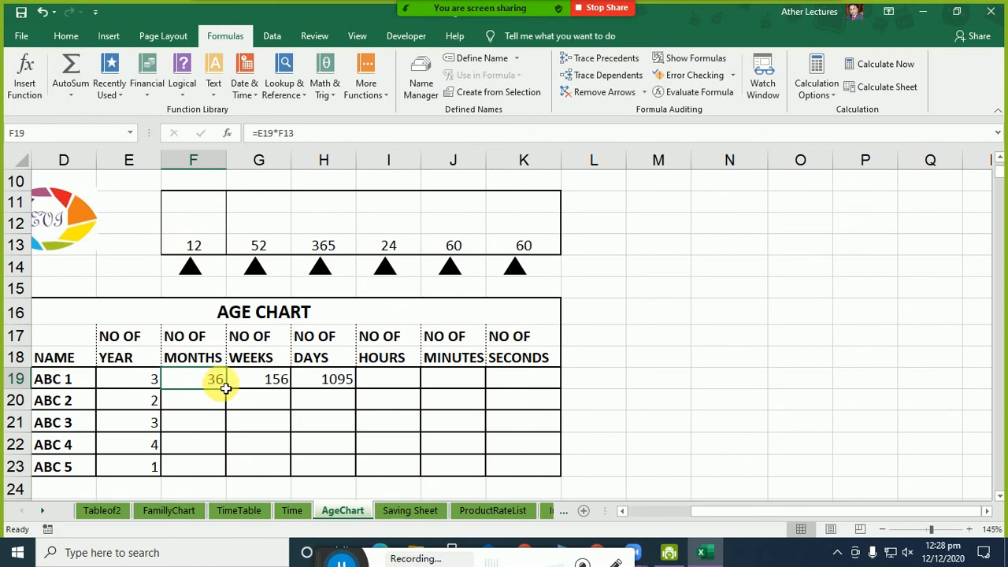
click(394, 386)
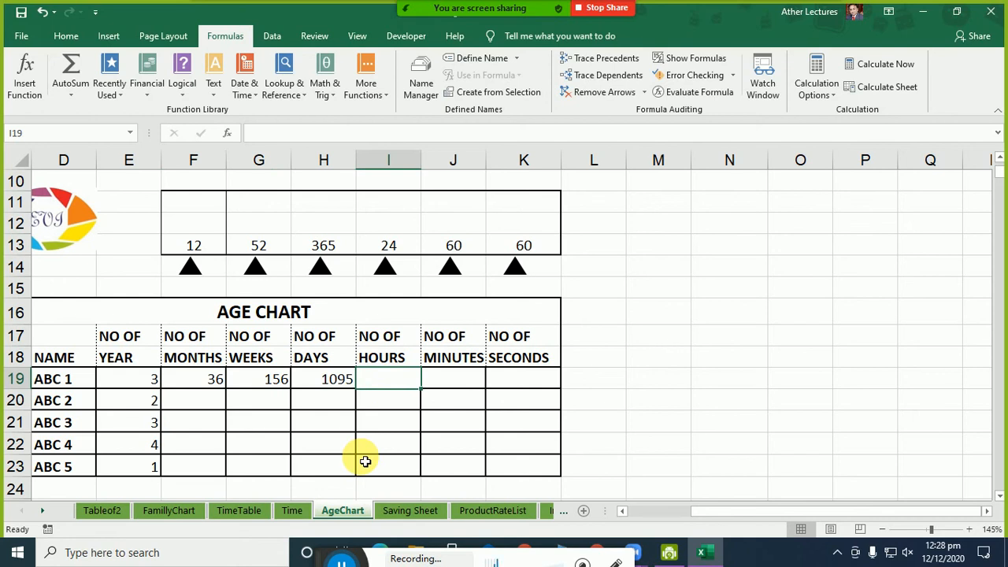
click(402, 359)
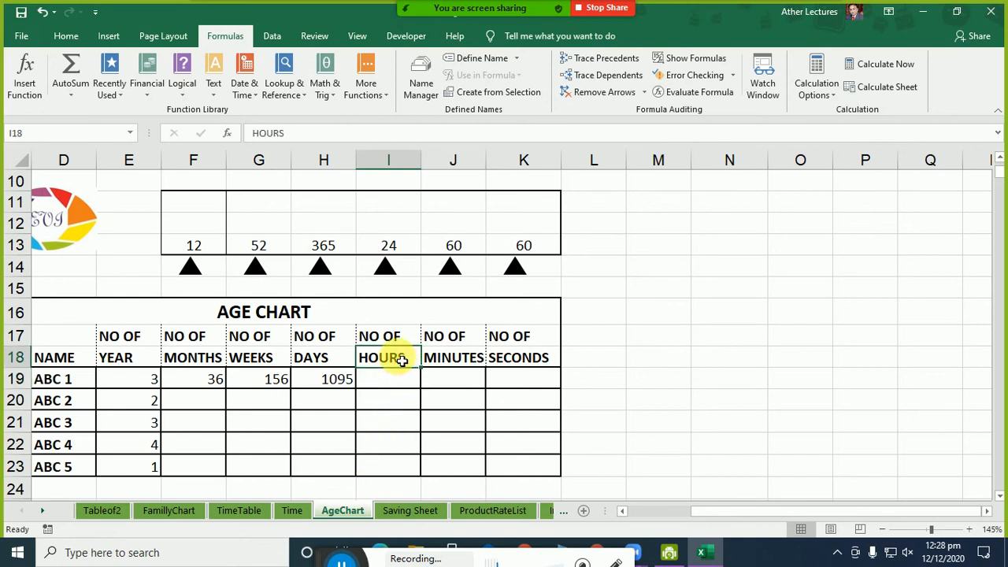
click(148, 385)
click(380, 357)
click(133, 384)
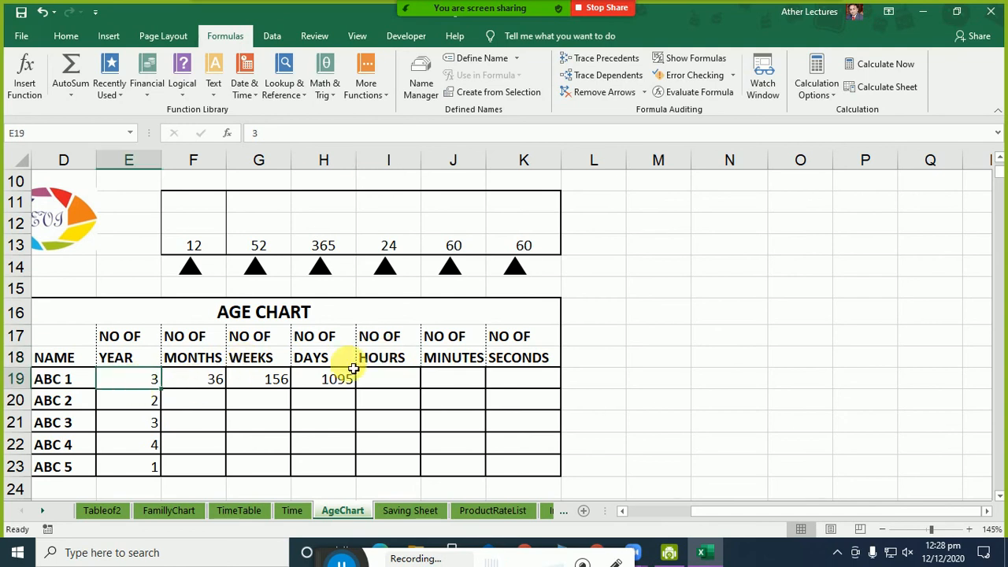
click(382, 359)
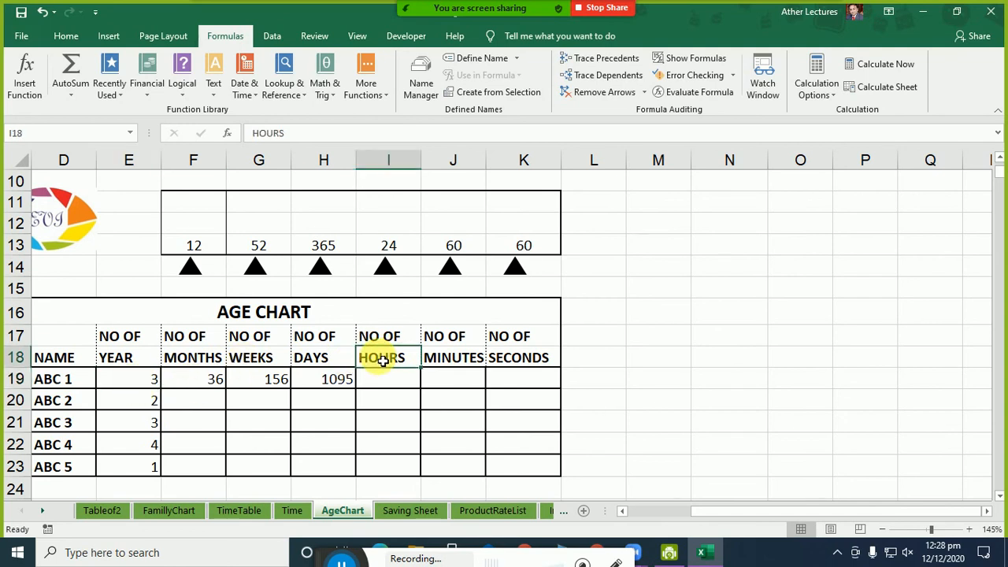
click(391, 247)
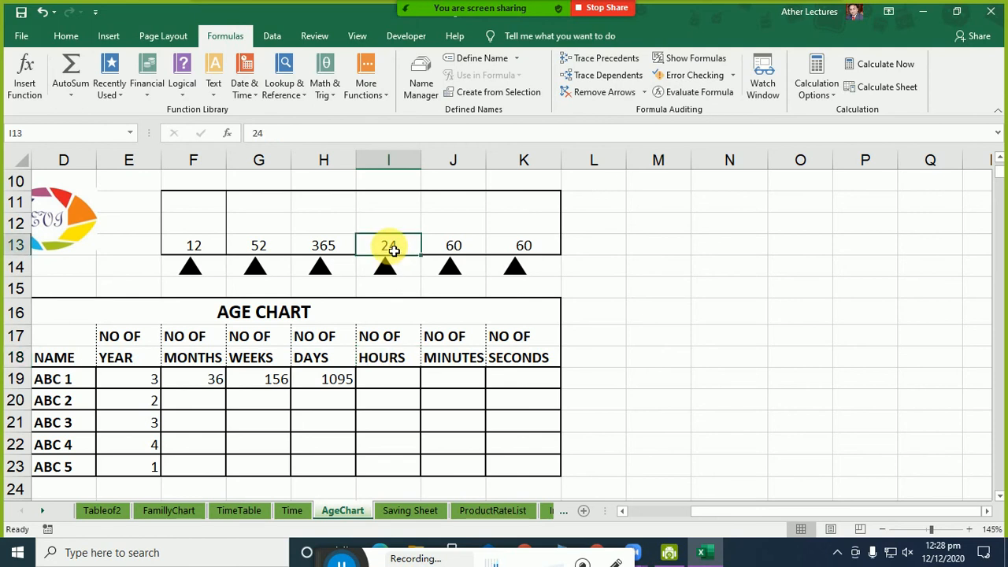
click(386, 364)
drag(386, 364, 383, 337)
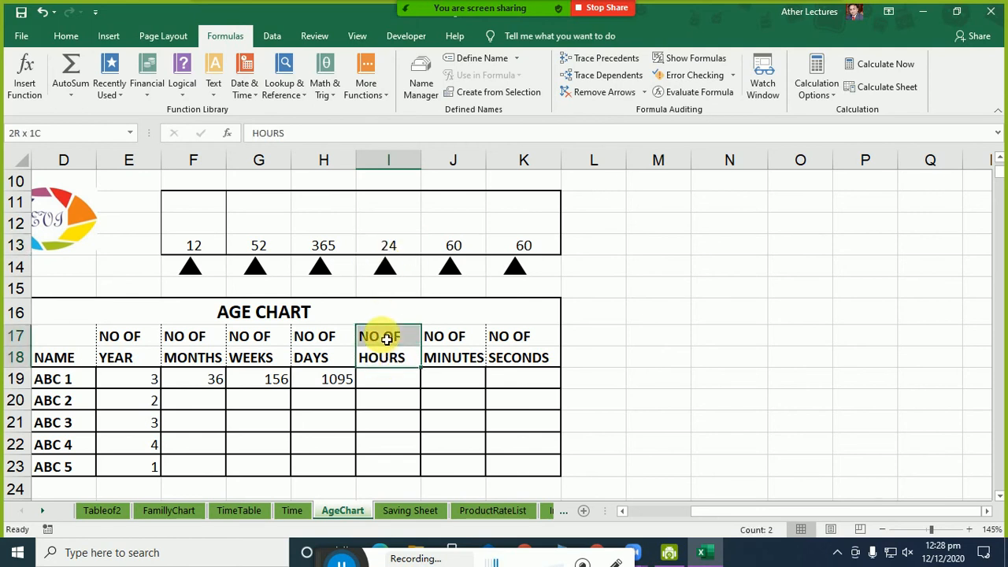
ctrl+click(323, 248)
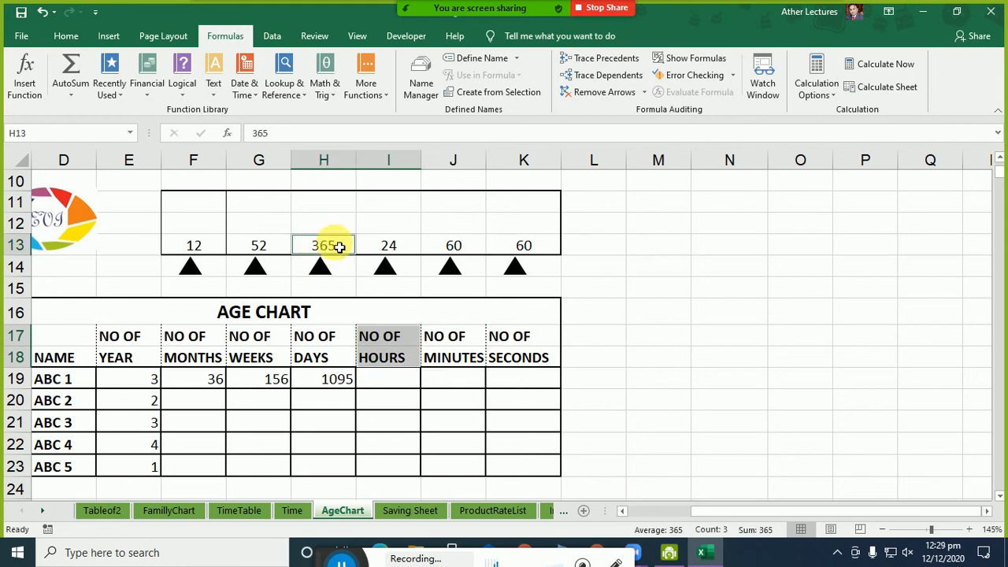
ctrl+click(126, 385)
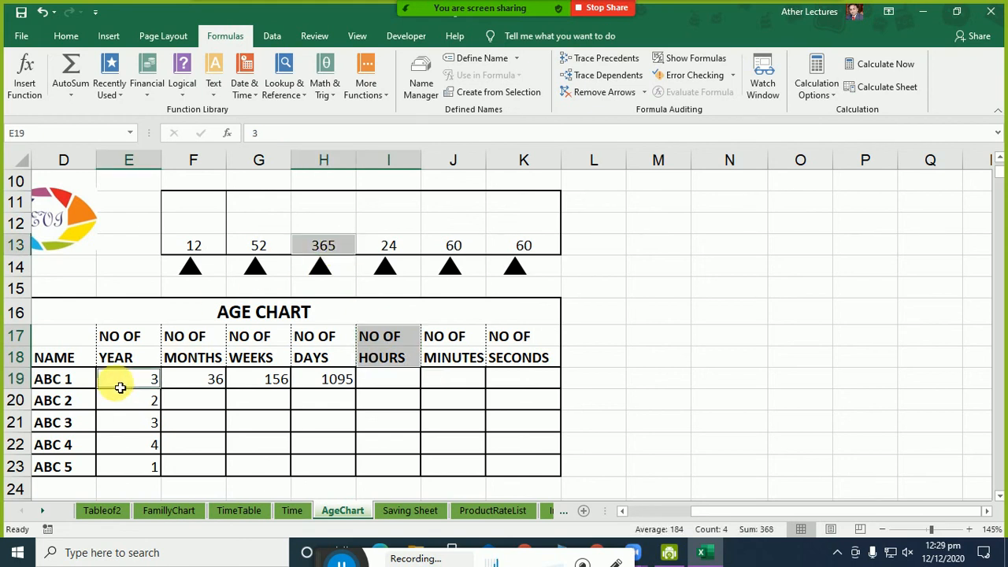
Step: Enter the formula =3*365*24 in I19 to calculate ABC 1's number of hours
click(395, 378)
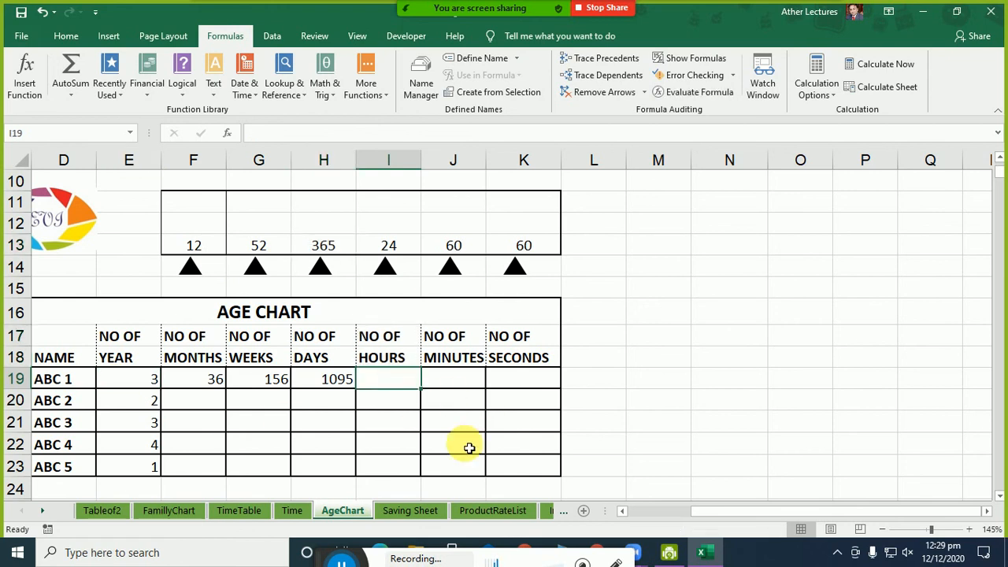
text(=)
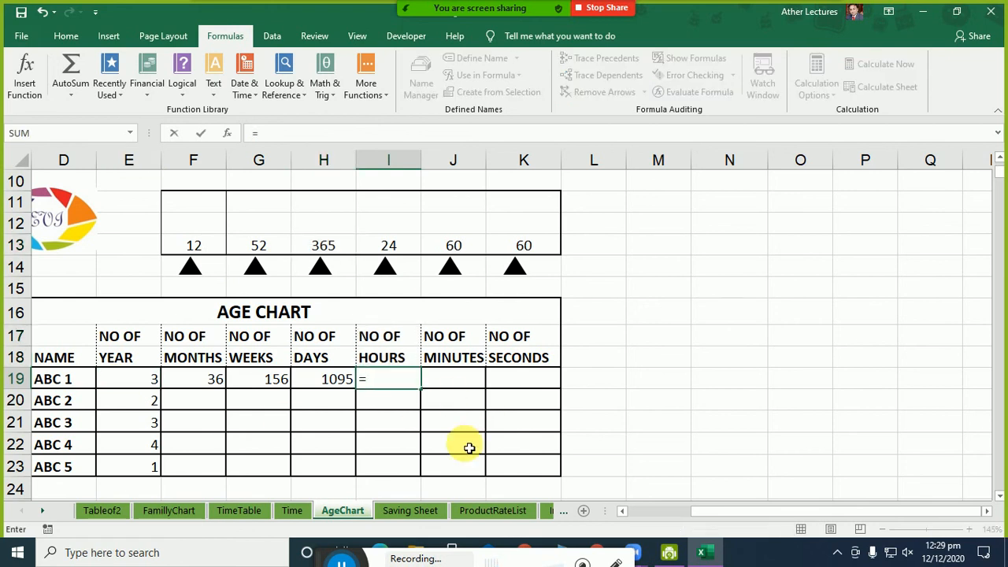
text(3)
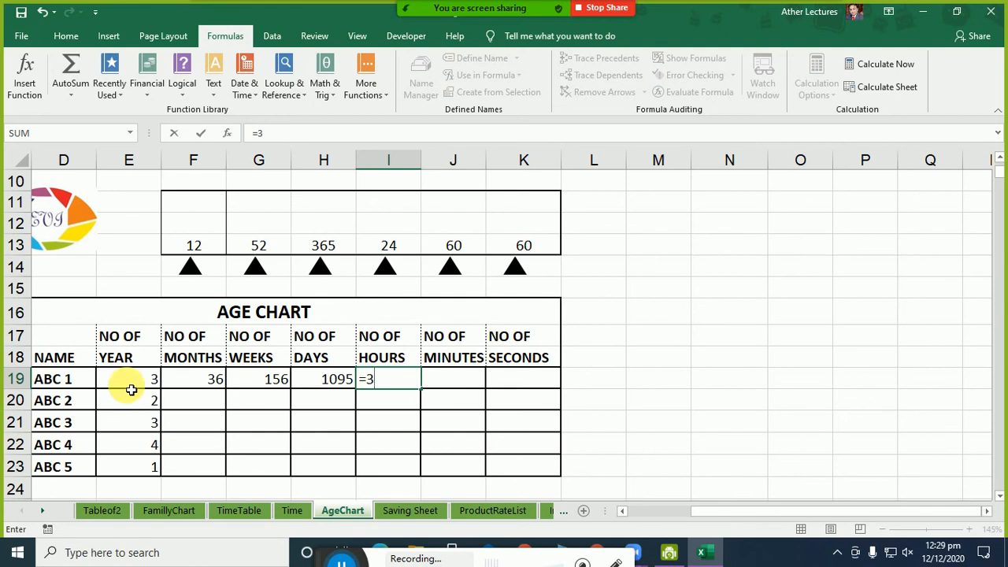
text(*365)
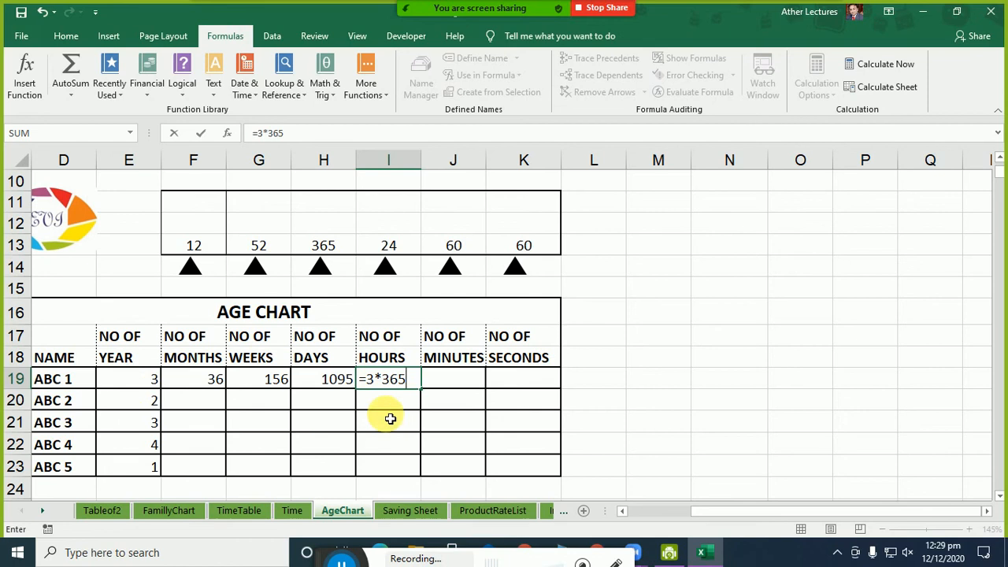
drag(367, 380, 415, 384)
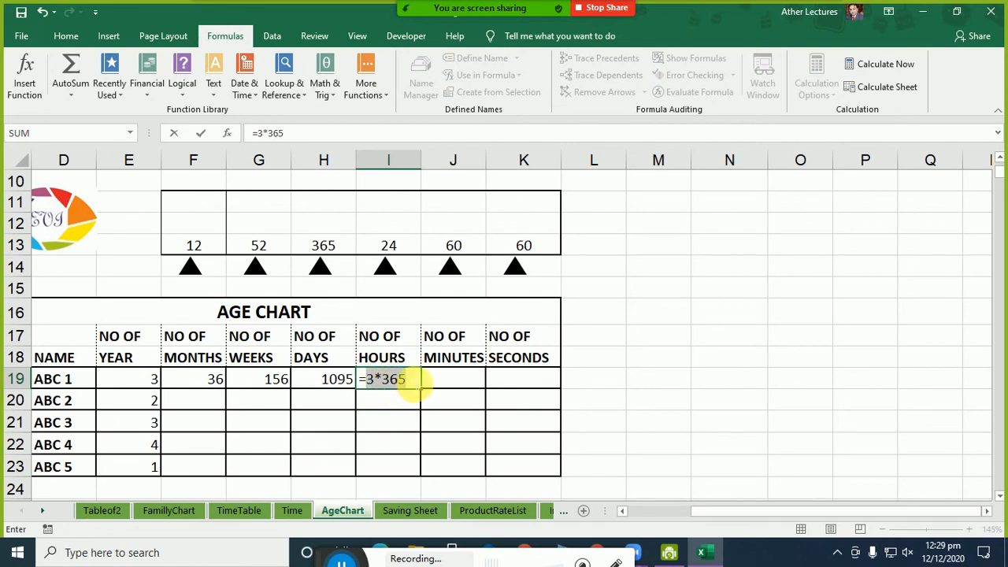
click(415, 384)
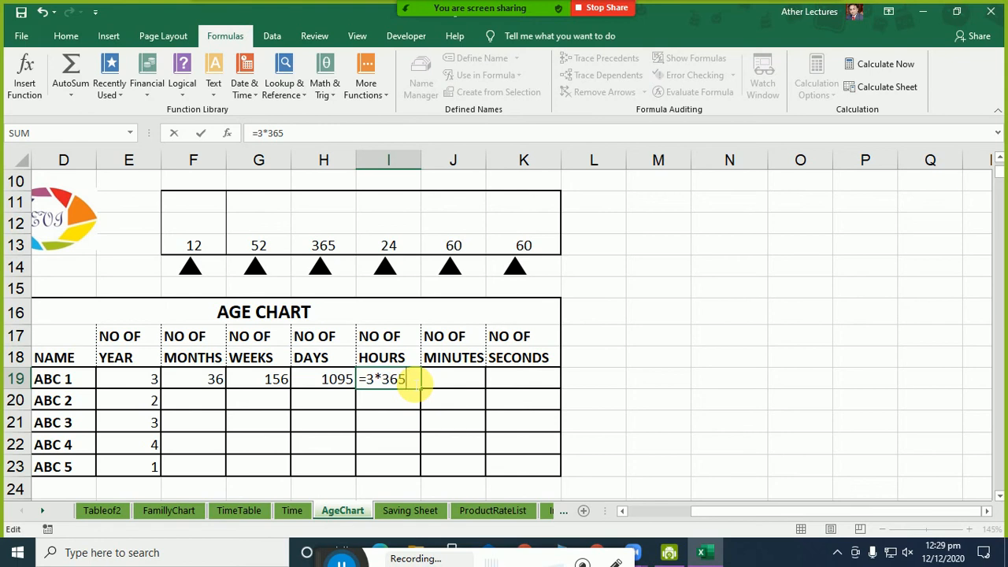
click(397, 252)
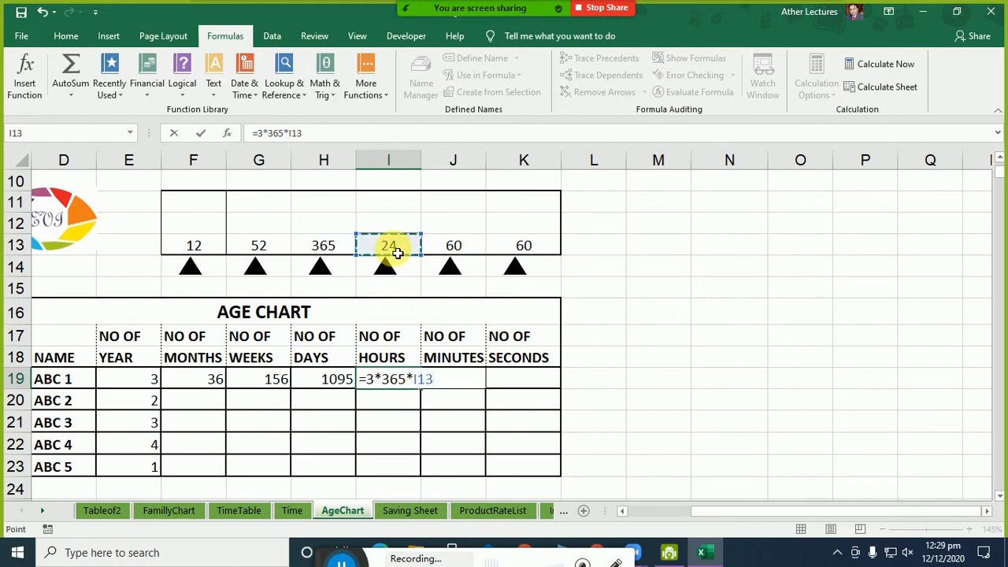
key(BackSpace)
key(BackSpace)
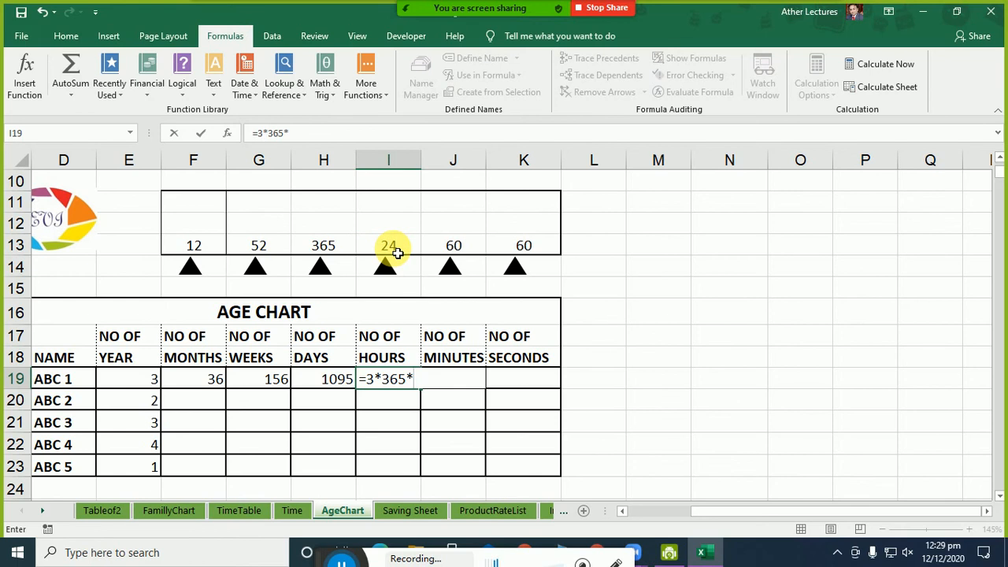
text(24)
click(374, 379)
mouse_move(373, 380)
mouse_down()
mouse_move(435, 381)
mouse_move(372, 386)
mouse_up()
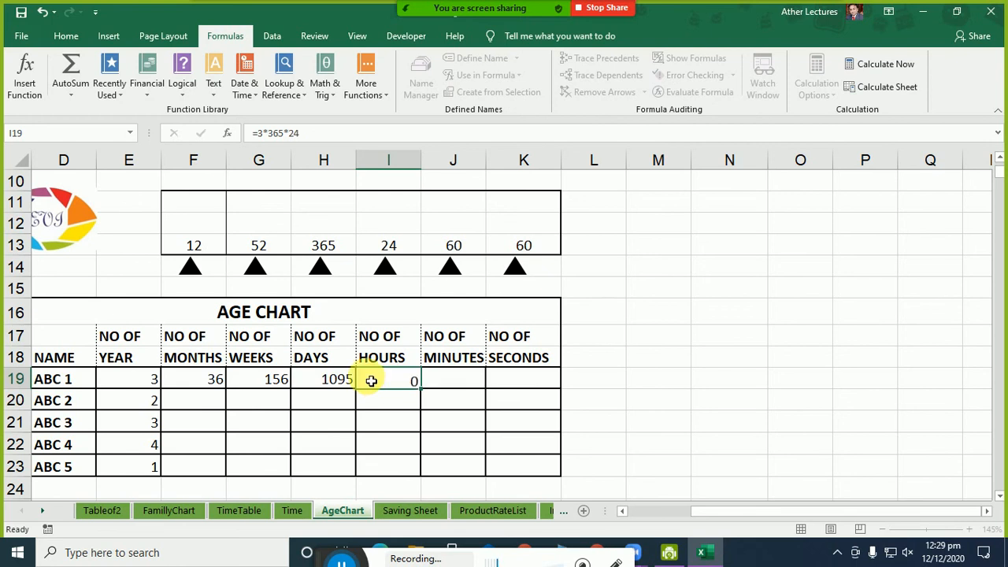
key(Return)
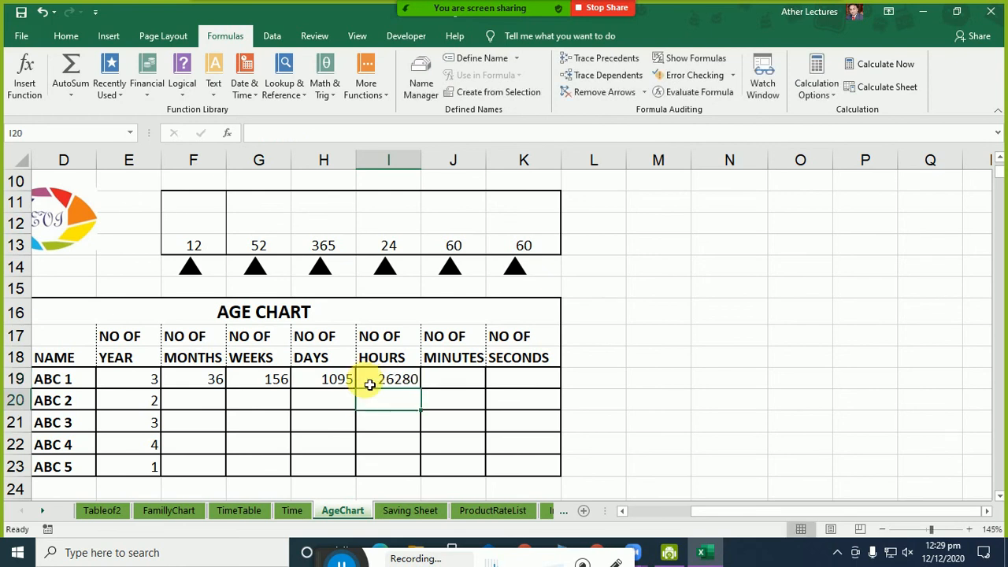
Step: Replace 3*365 with 1095 in ABC 1's hours formula so that I19 contains =1095*24
click(144, 388)
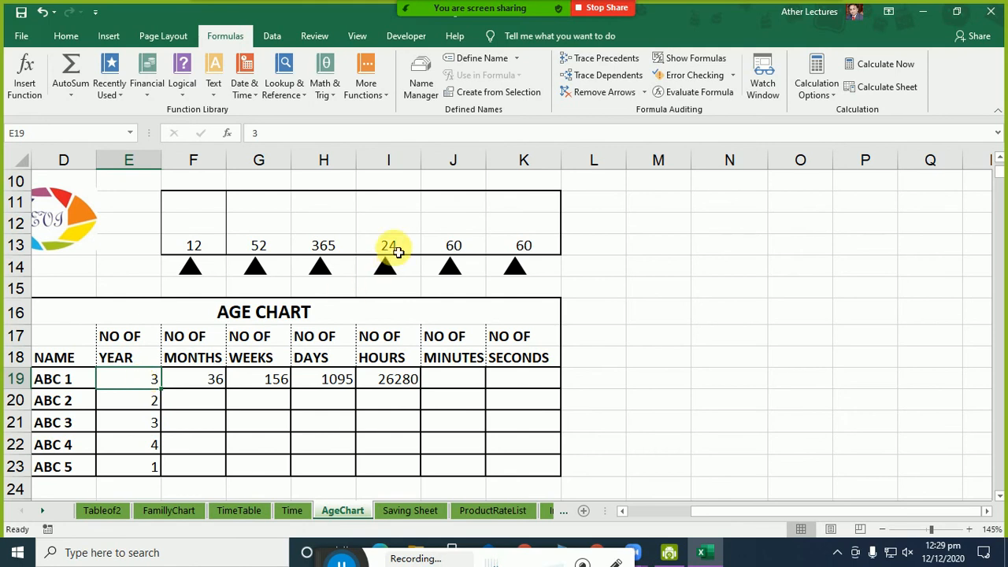
double_click(386, 378)
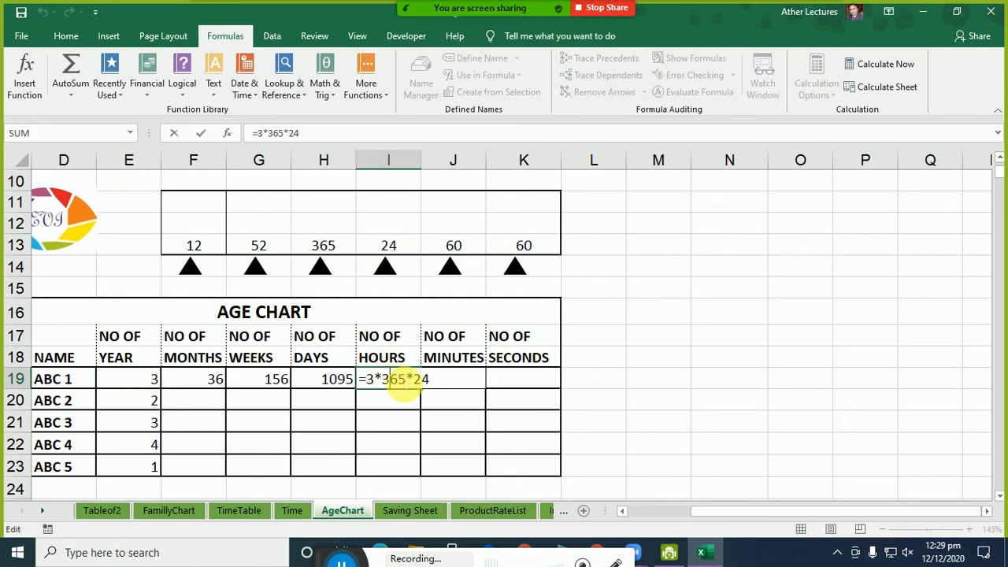
drag(406, 381, 370, 384)
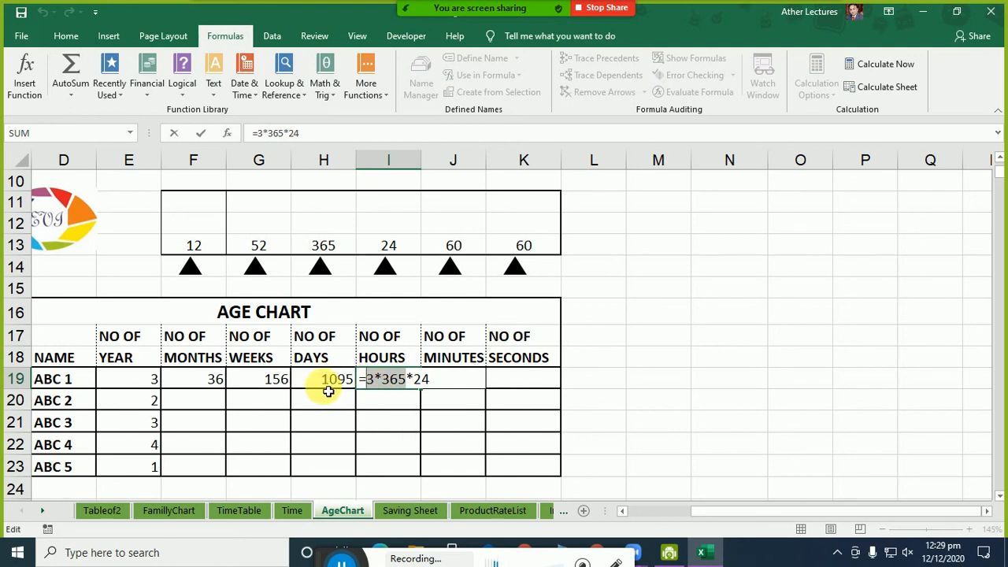
text(1095)
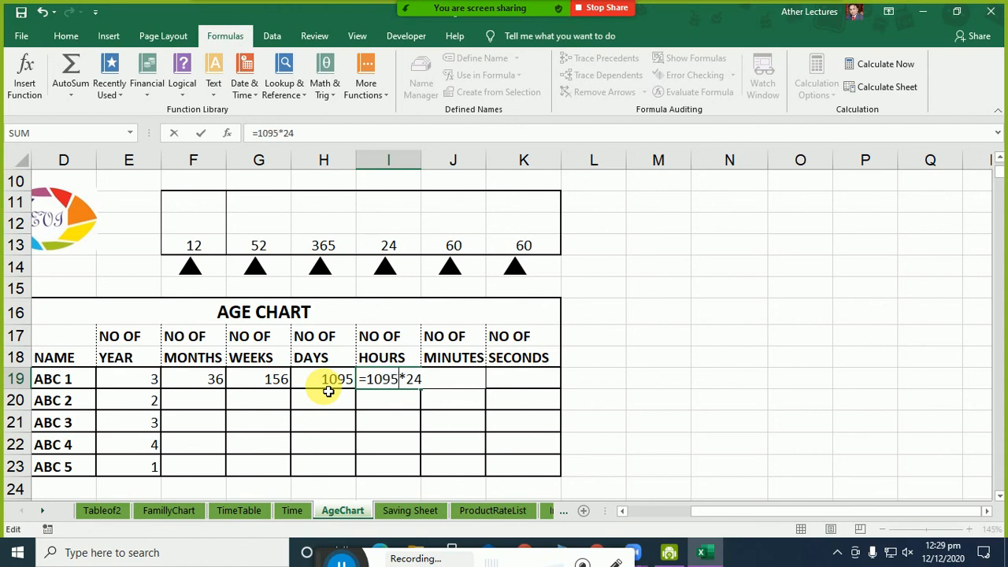
key(Return)
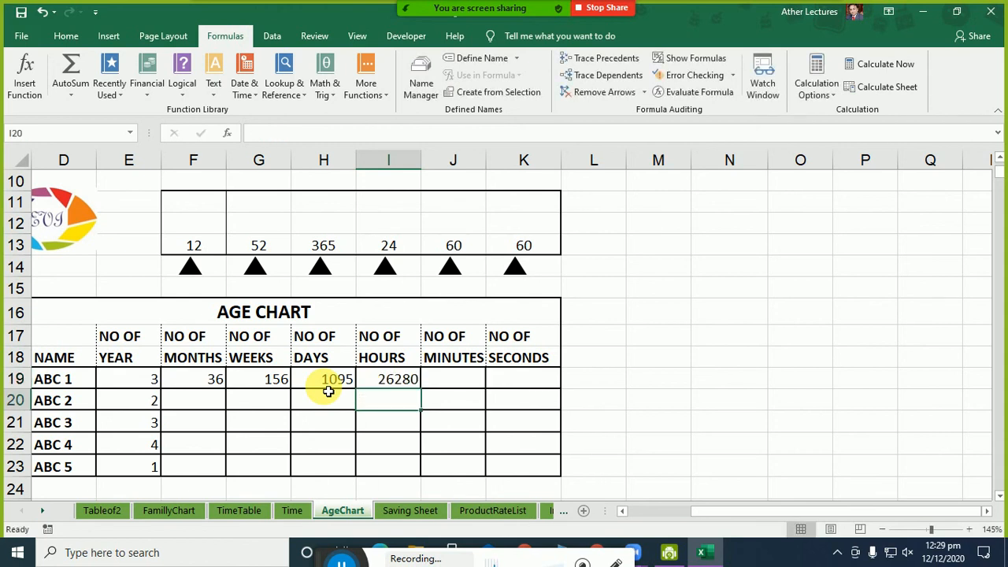
Step: Replace the constants in ABC 1's hours formula in I19 with cell references, making it =H19*I13
double_click(380, 380)
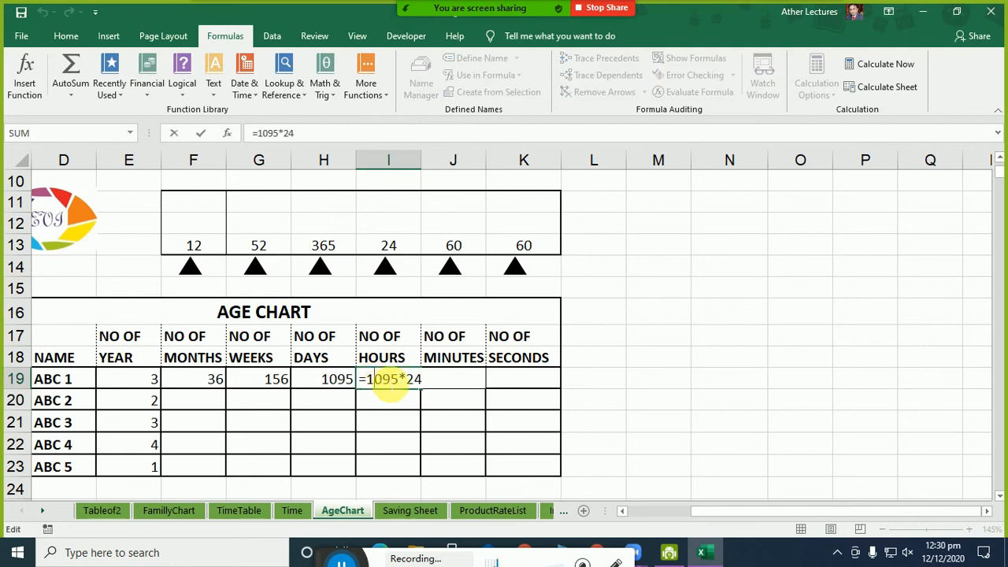
double_click(381, 380)
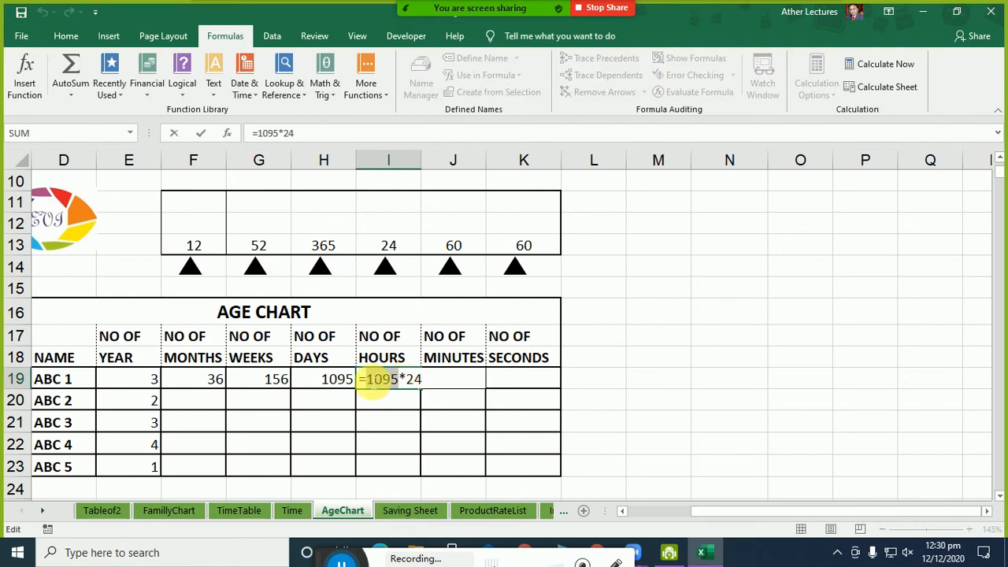
click(336, 381)
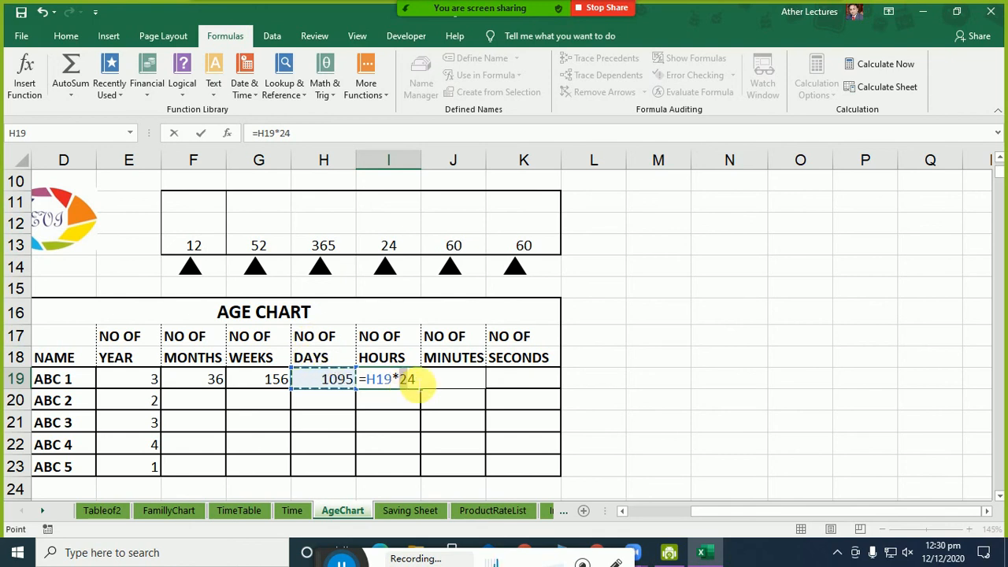
key(ctrl+Return)
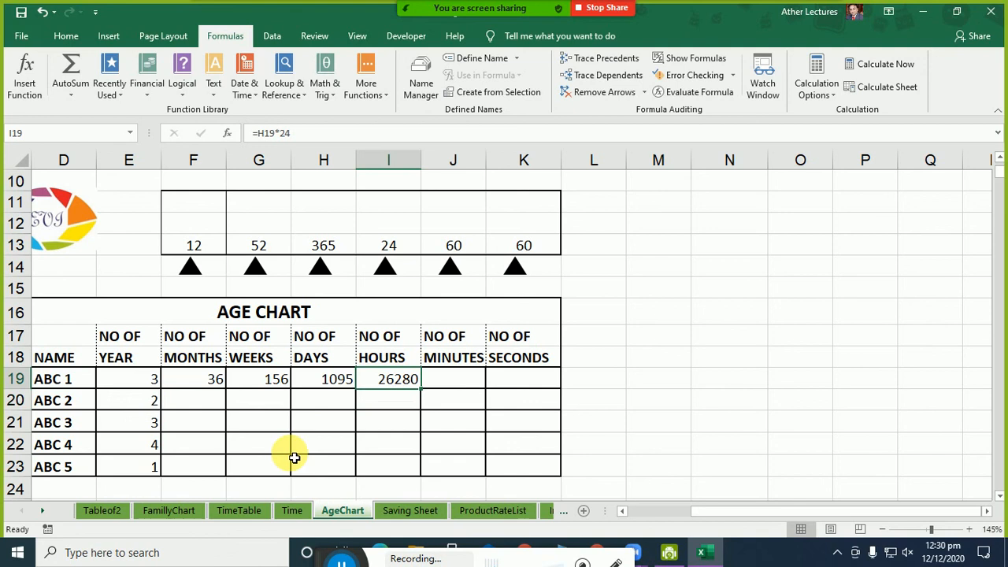
double_click(404, 383)
double_click(405, 381)
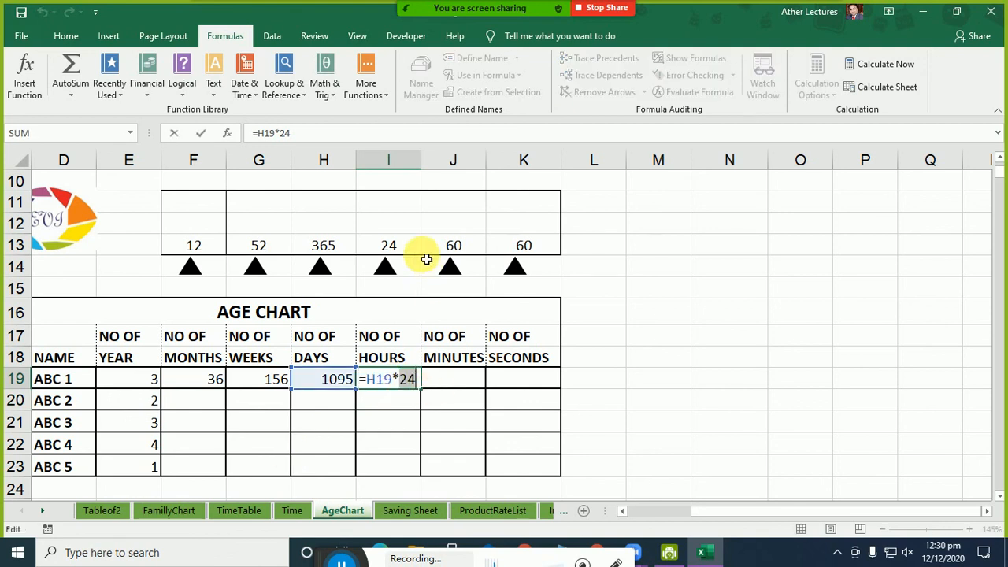
click(414, 249)
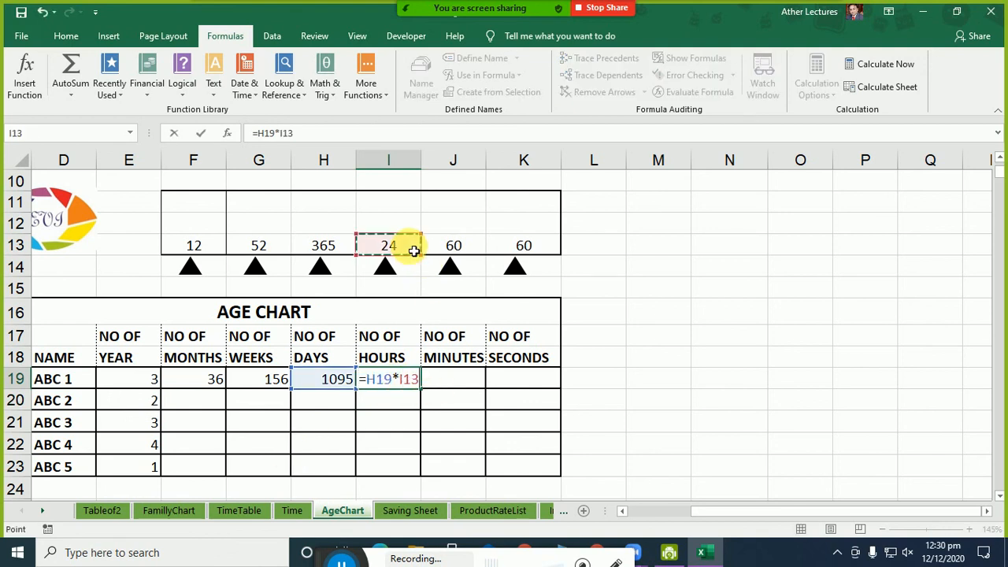
key(Return)
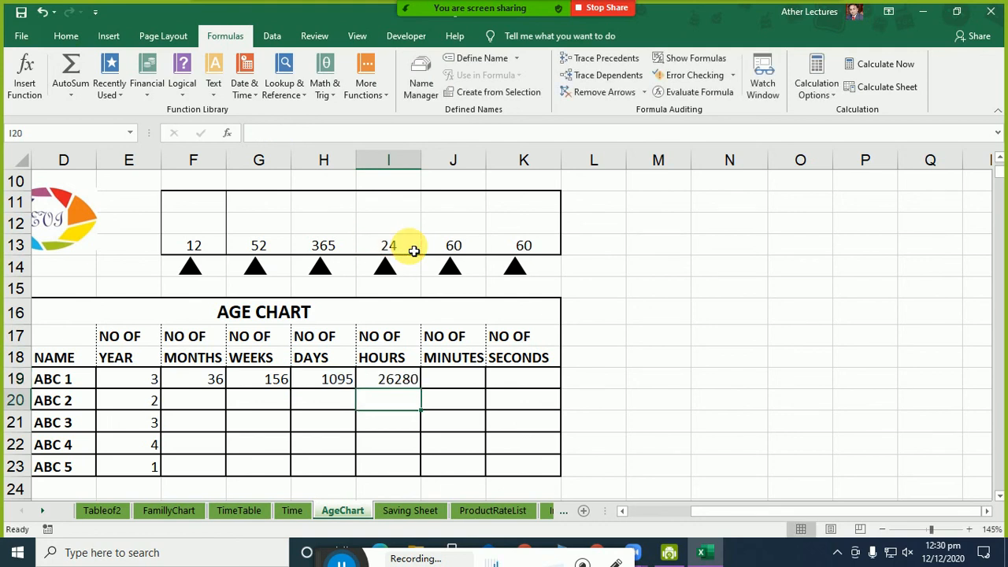
Step: Set ABC 1's number of years in E19 to 1 and check the hours result in I19
click(114, 380)
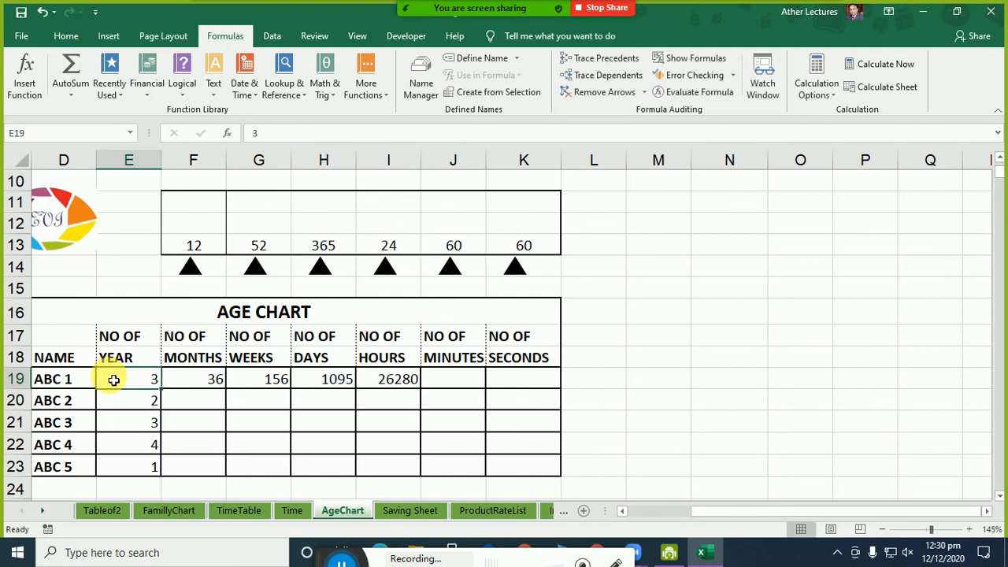
text(1)
key(Return)
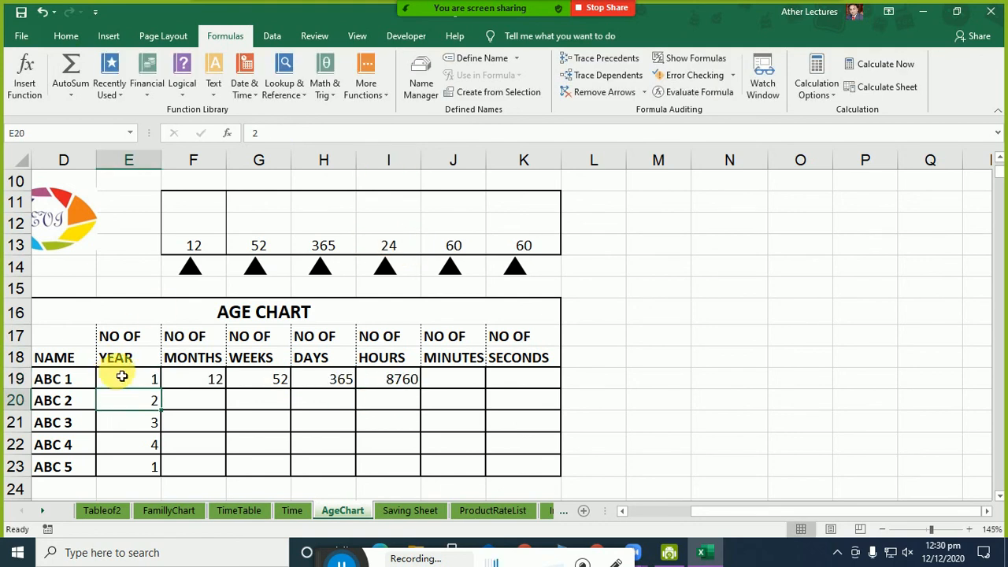
click(394, 381)
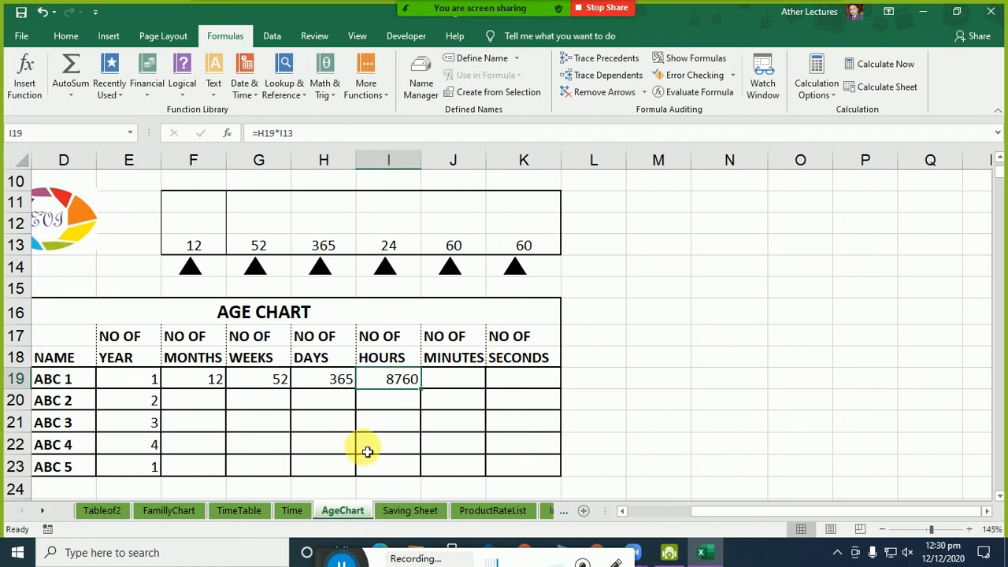
Step: Trace the precedents of ABC 1's hours formula in I19 and inspect its cell references
click(148, 384)
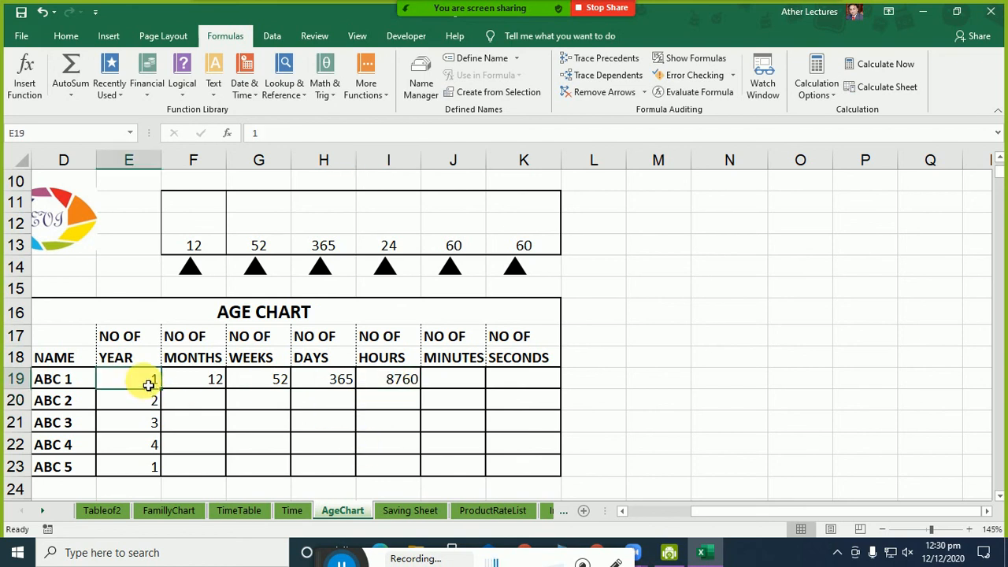
click(306, 383)
click(370, 382)
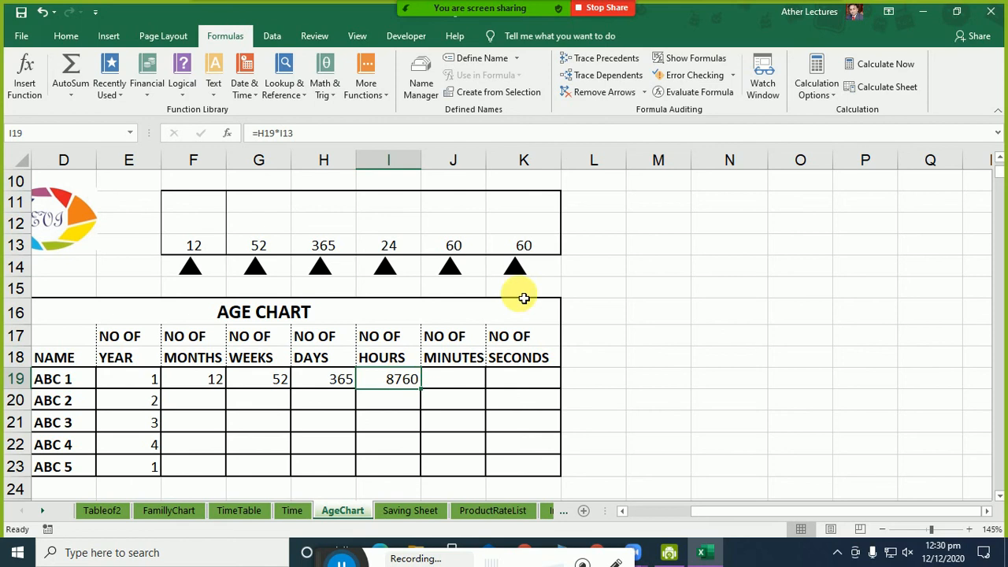
click(604, 59)
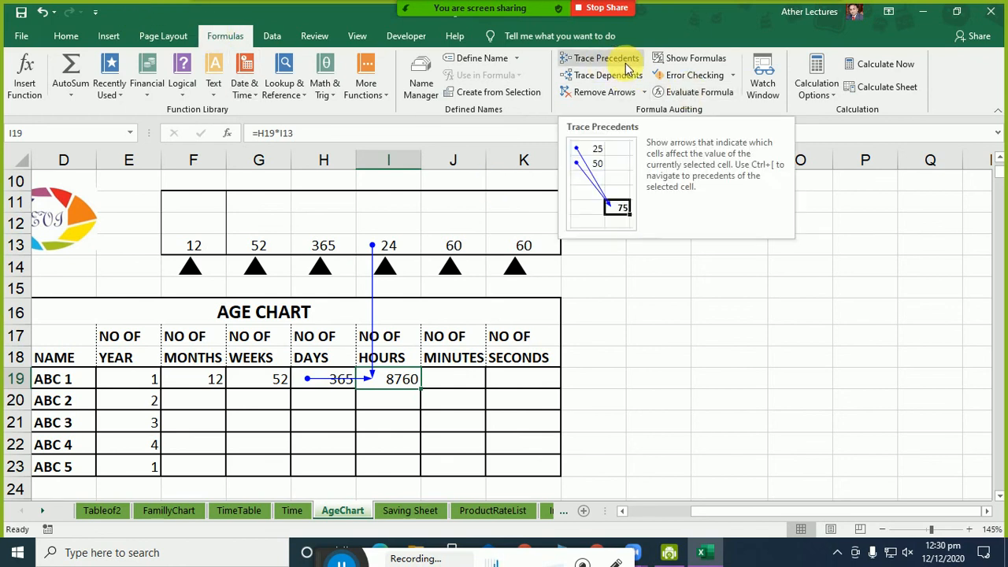
click(679, 170)
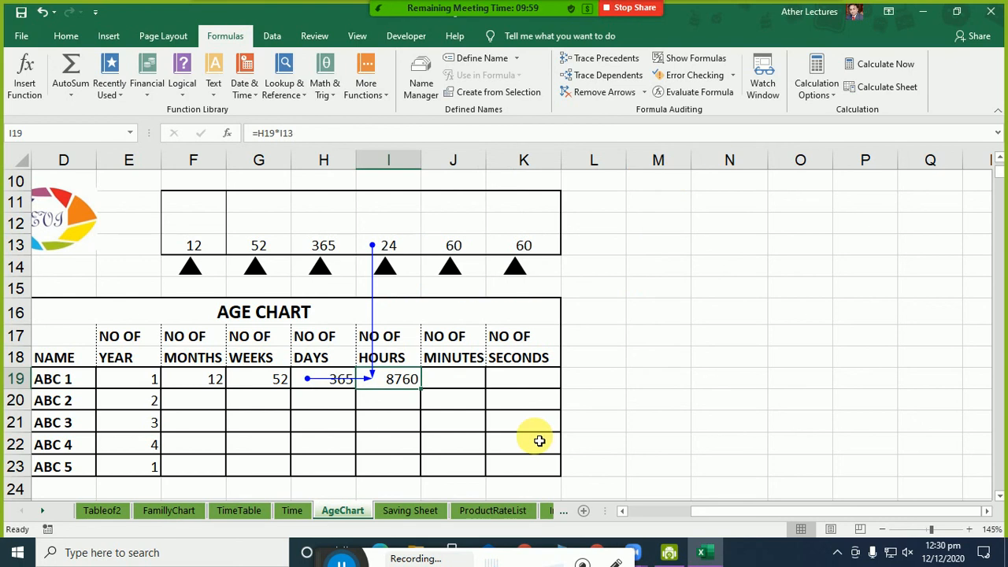
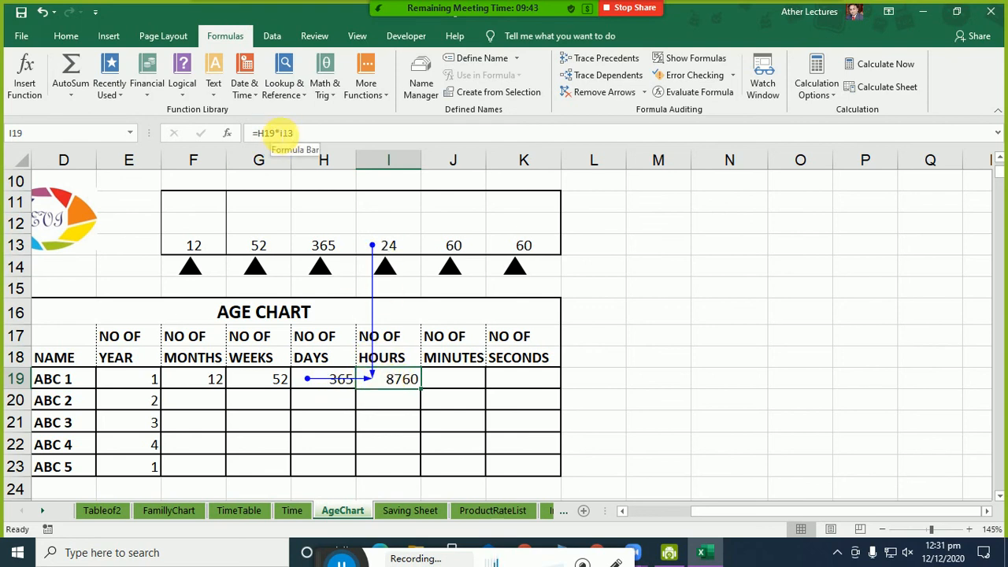
click(275, 133)
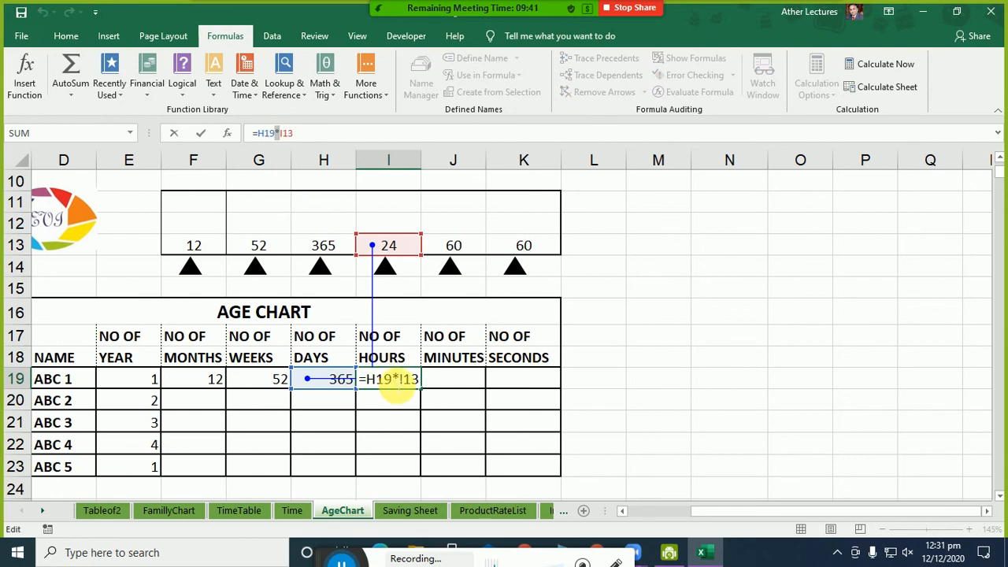
key(Return)
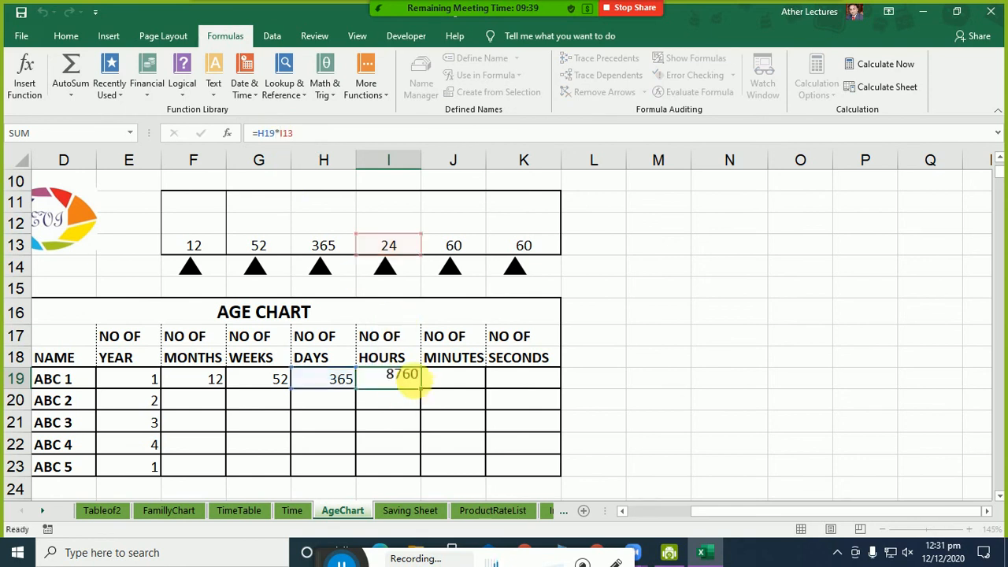
click(414, 388)
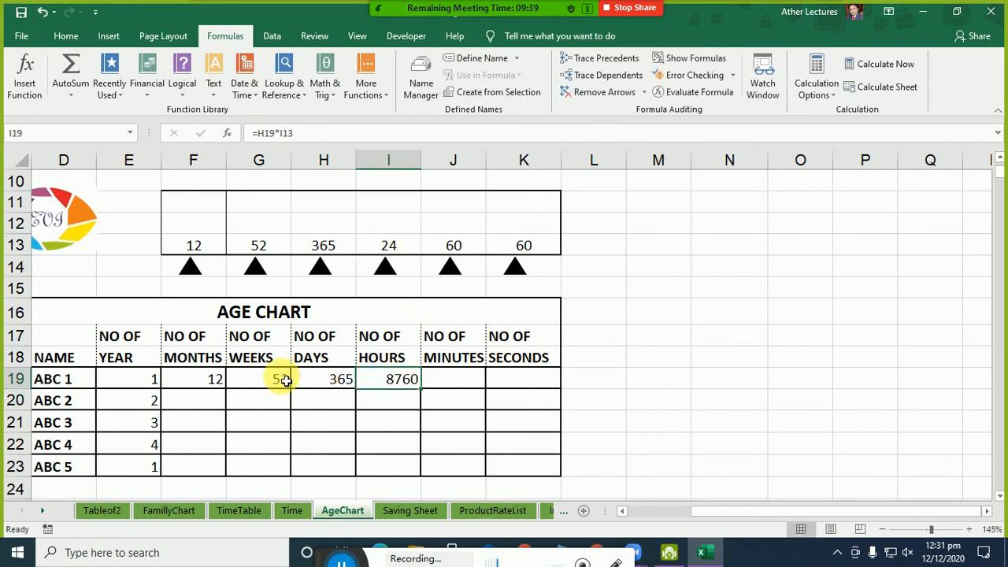
Step: Trace the precedents of ABC 1's days formula in H19 and hours formula in I19, ending with the arrows removed
click(332, 383)
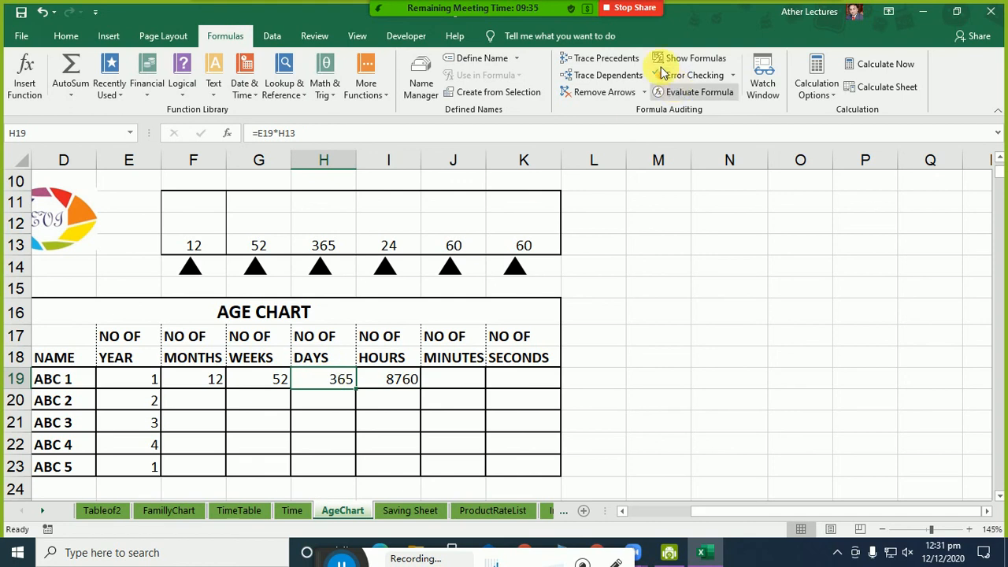
click(600, 58)
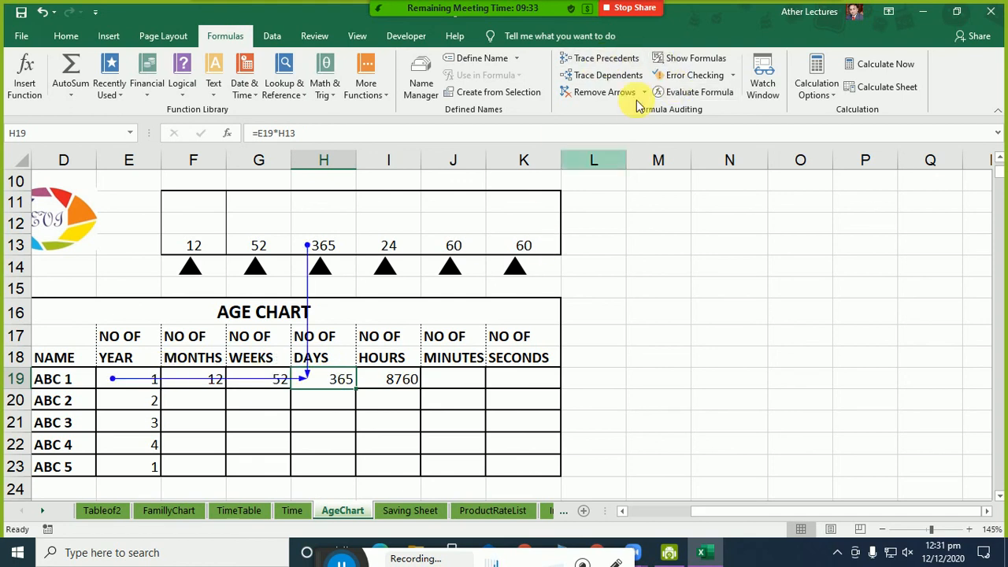
click(388, 381)
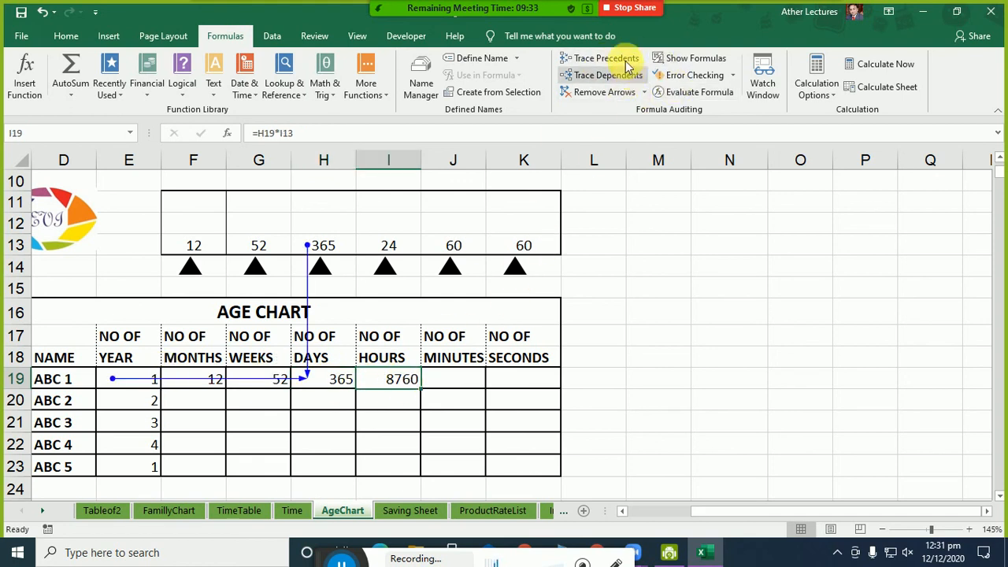
click(602, 58)
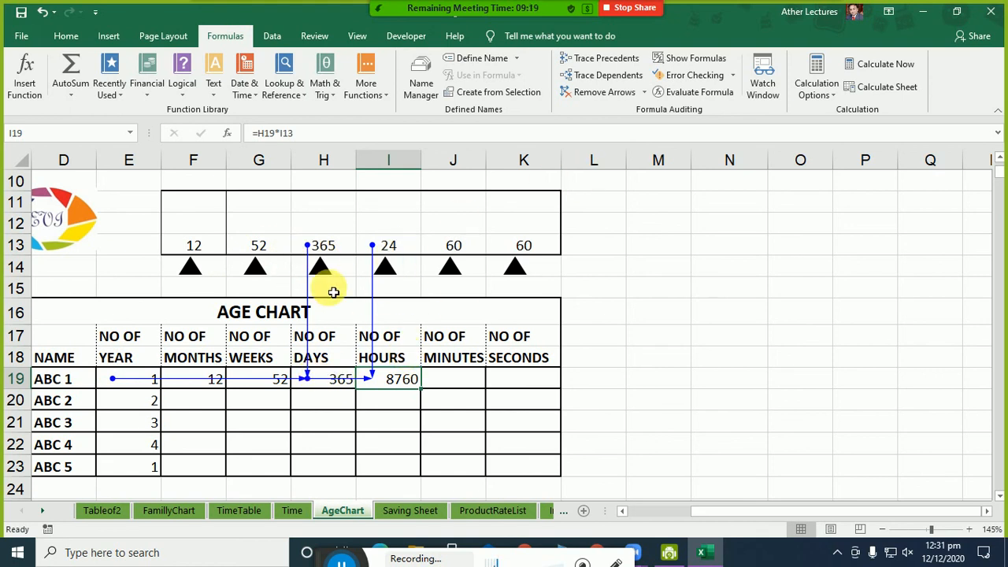
click(611, 98)
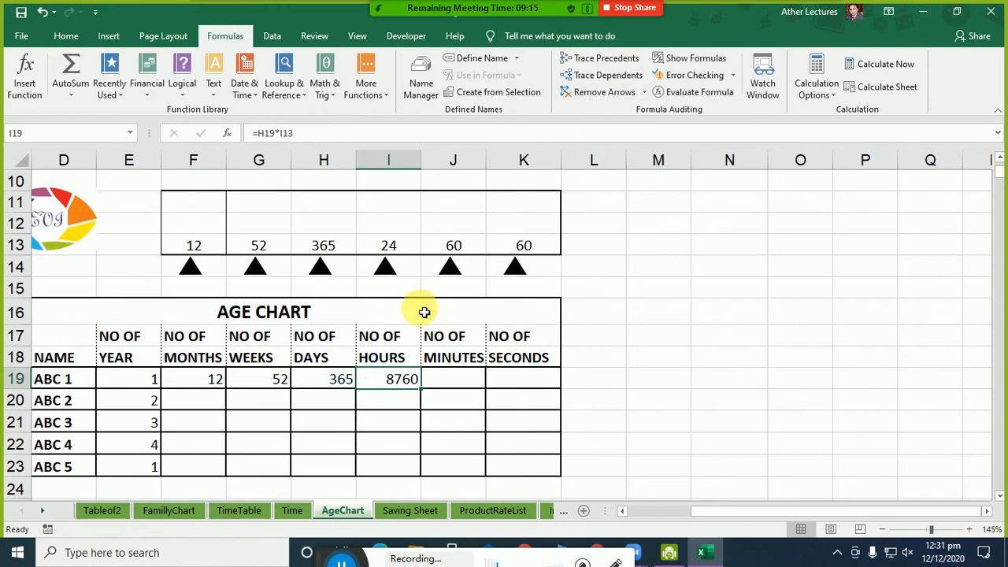
Step: Trace the dependents of ABC 1's days cell H19, remove the arrow, and view the arrow removal options
click(303, 380)
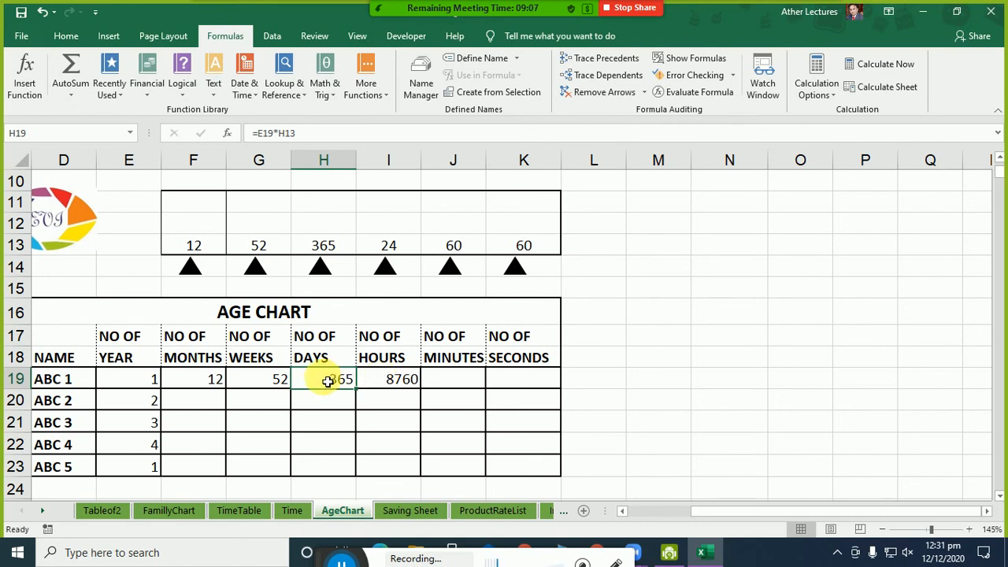
click(604, 76)
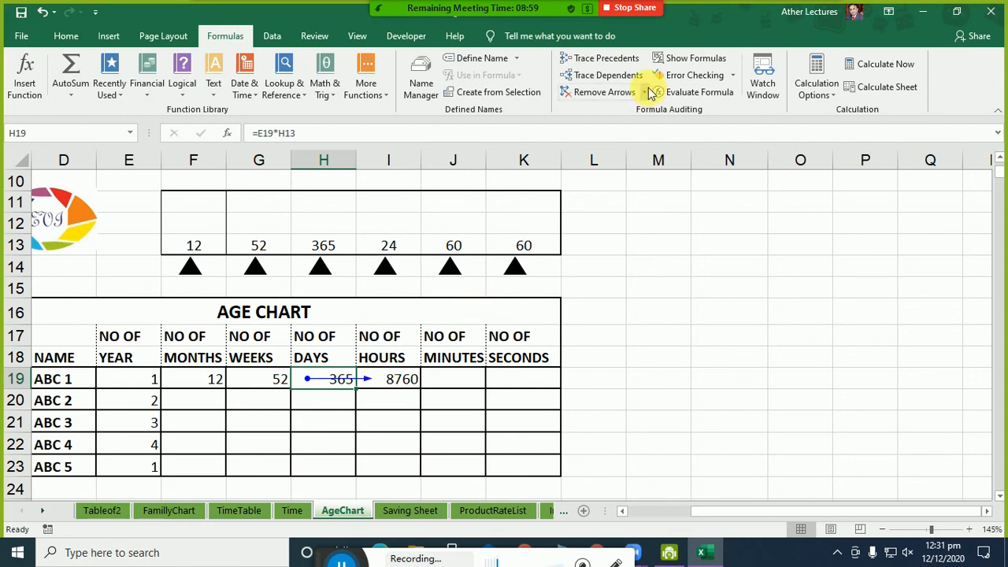
click(604, 92)
click(647, 93)
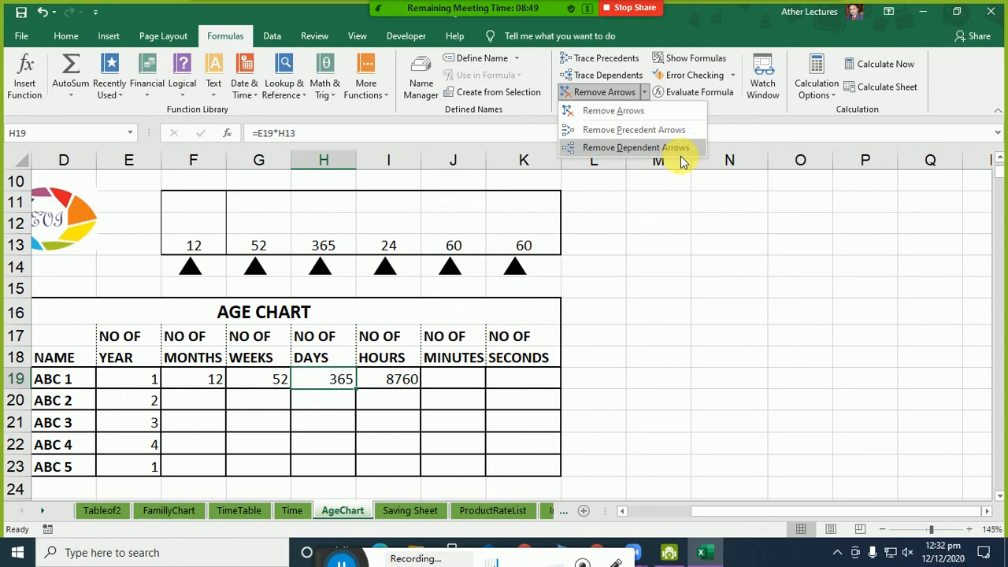
click(661, 230)
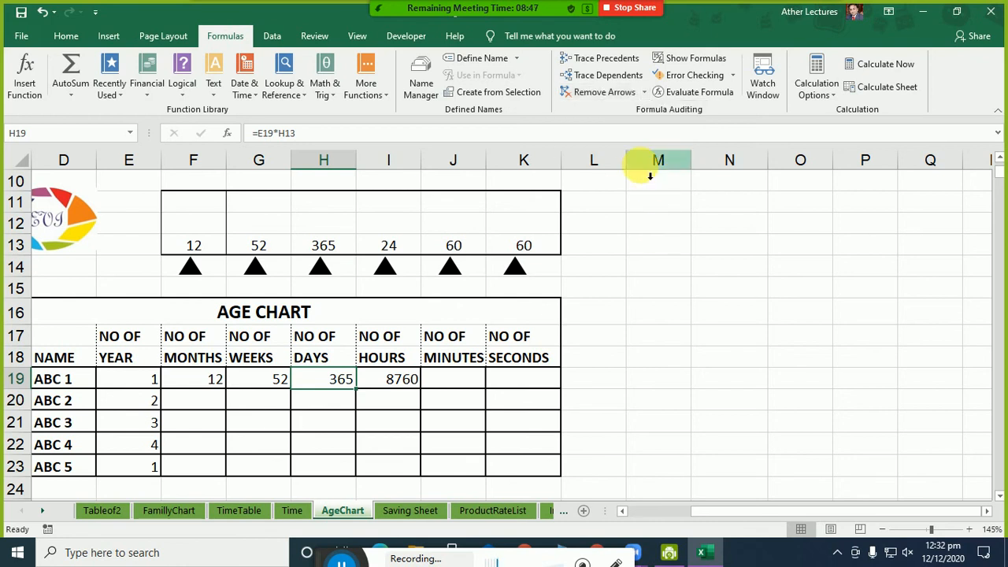
Step: Enter the formula =I19*J13 in J19 to calculate ABC 1's number of minutes
click(464, 382)
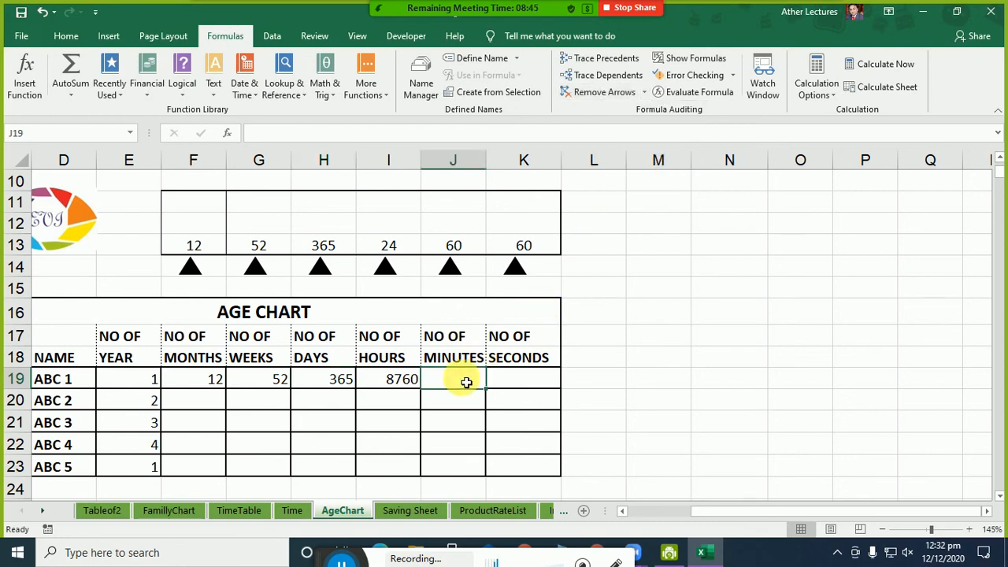
click(407, 380)
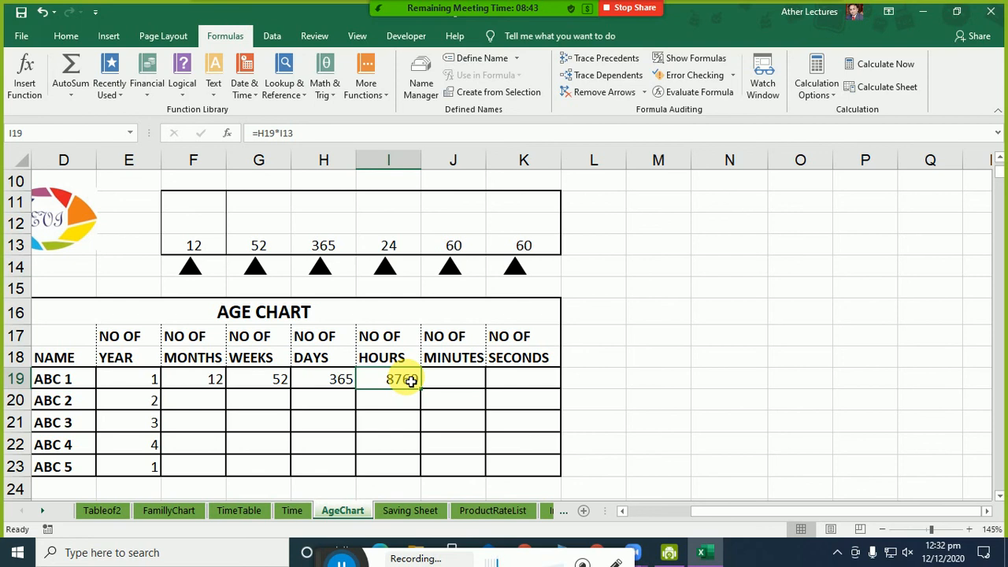
click(462, 384)
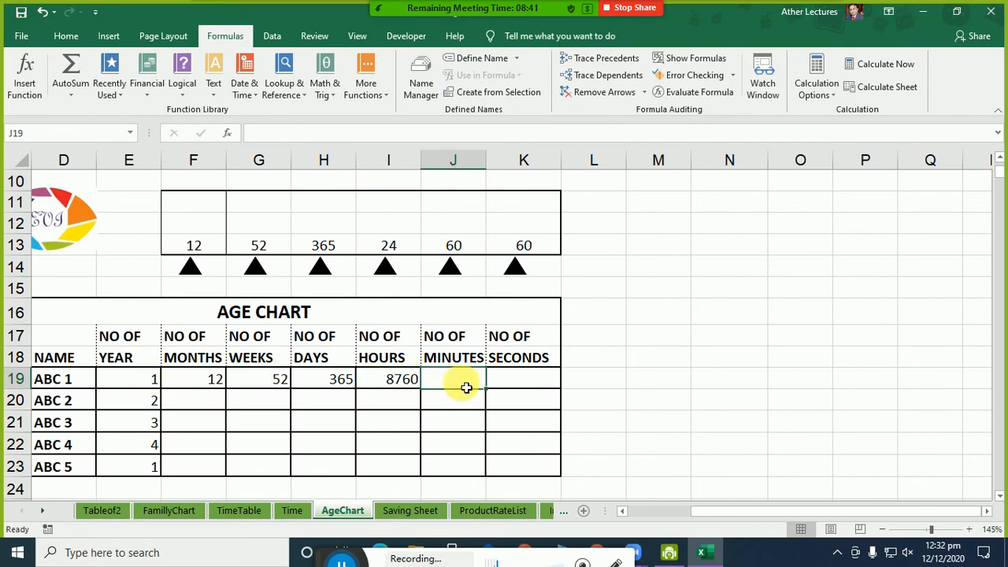
text(=)
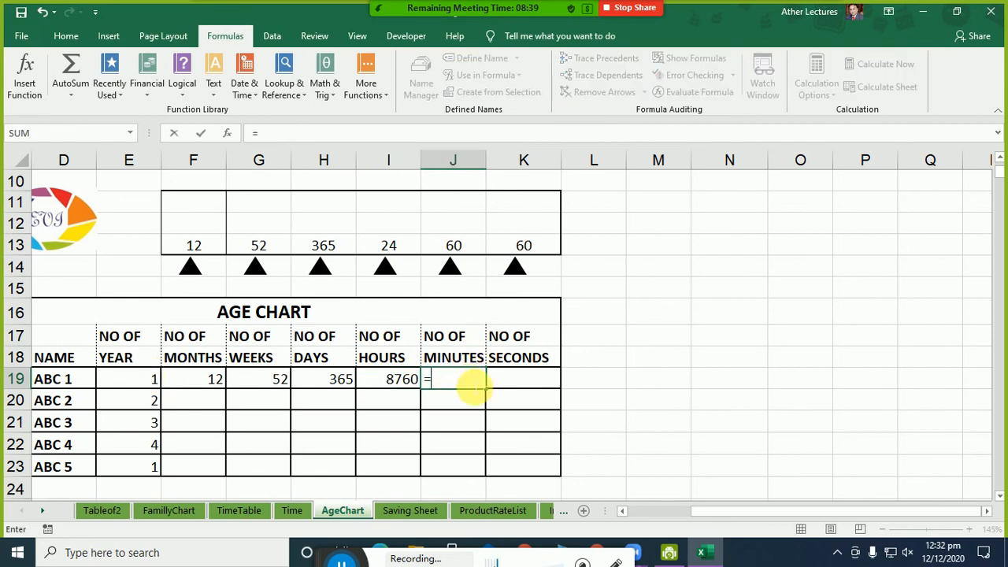
key(Left)
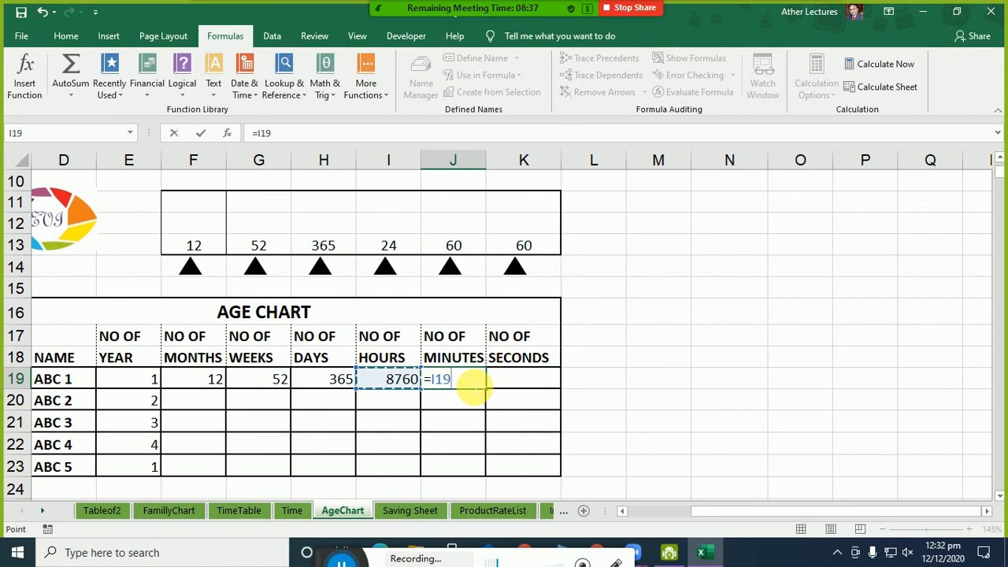
text(*)
click(456, 245)
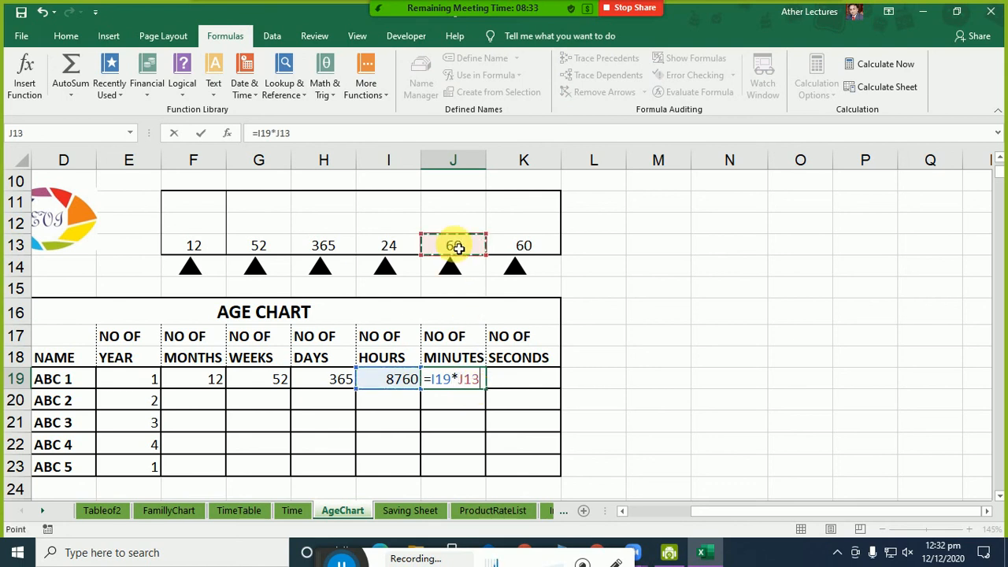
key(Return)
Step: Enter the formula =J19*K13 in K19 to calculate ABC 1's number of seconds
key(Right)
key(Up)
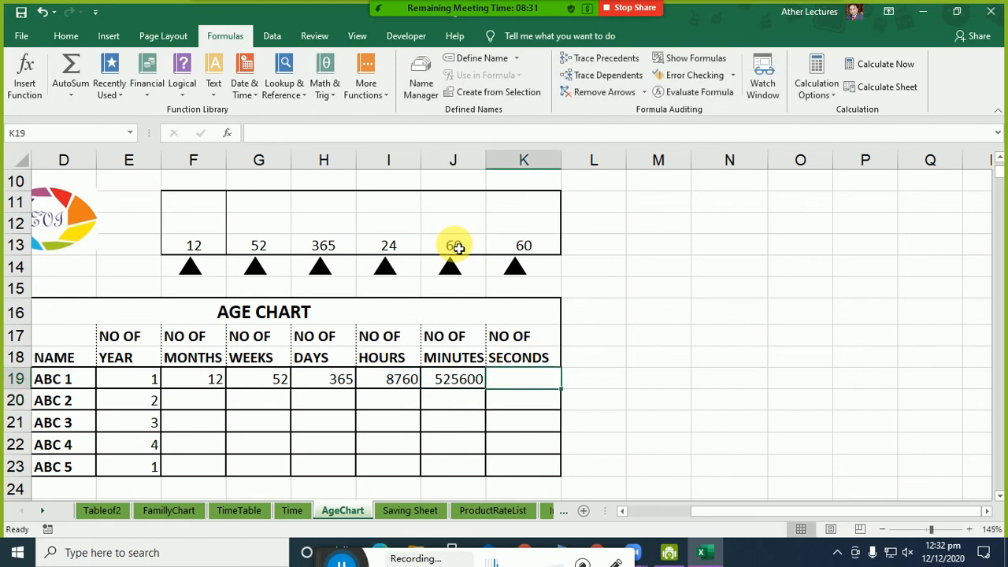
text(=)
key(Left)
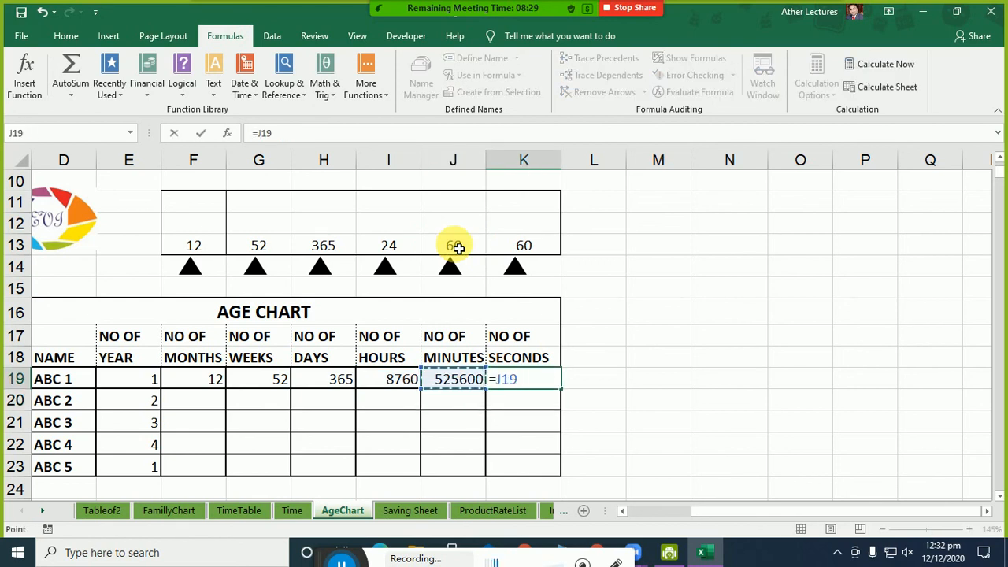
text(*)
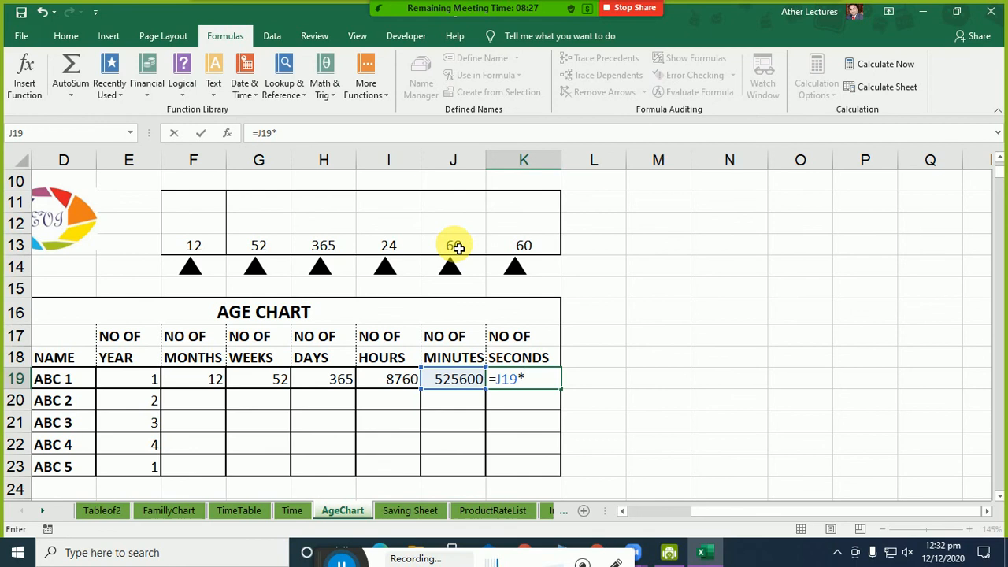
click(522, 248)
key(Return)
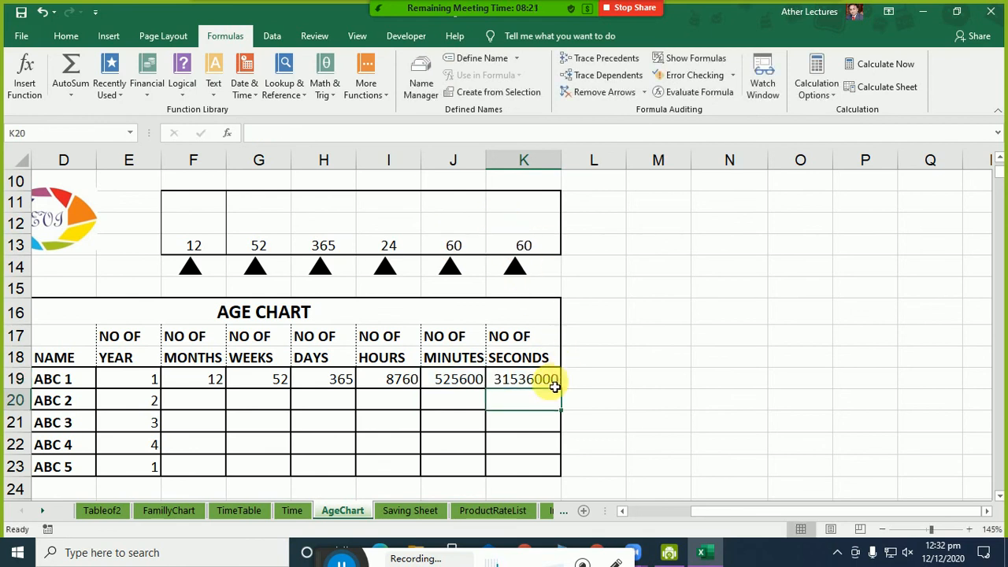
Step: Set ABC 1's number of years in E19 to 2 to test the row's formulas
drag(542, 379, 147, 386)
click(137, 386)
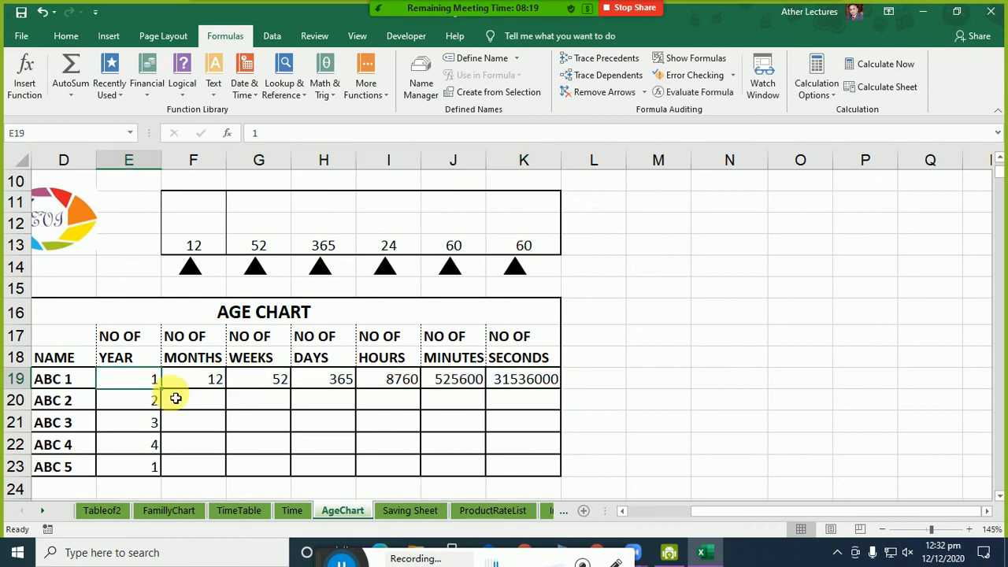
text(2)
key(Return)
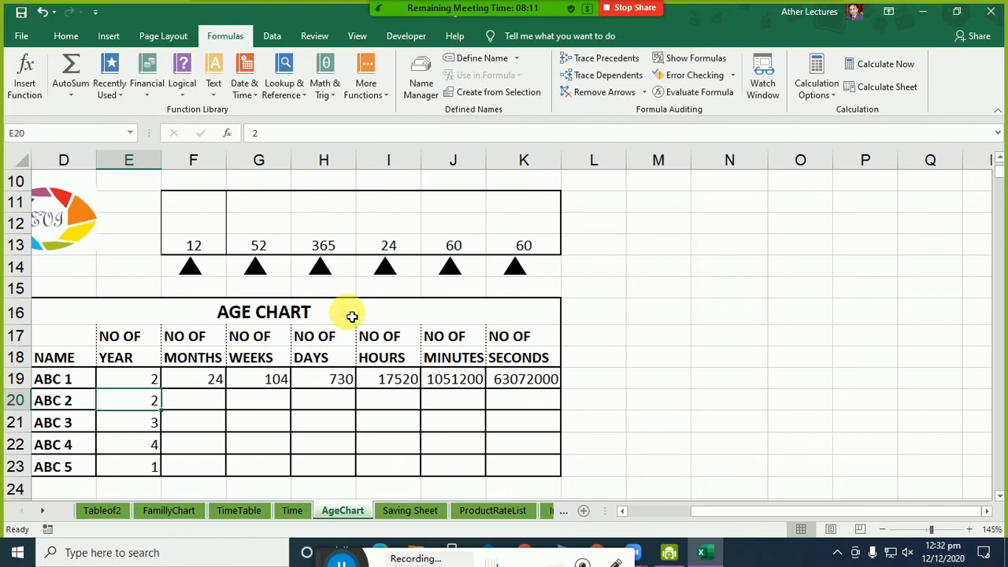
Step: Set the days-per-year factor in H13 to 360 and check ABC 1's days, hours and minutes formulas
click(343, 248)
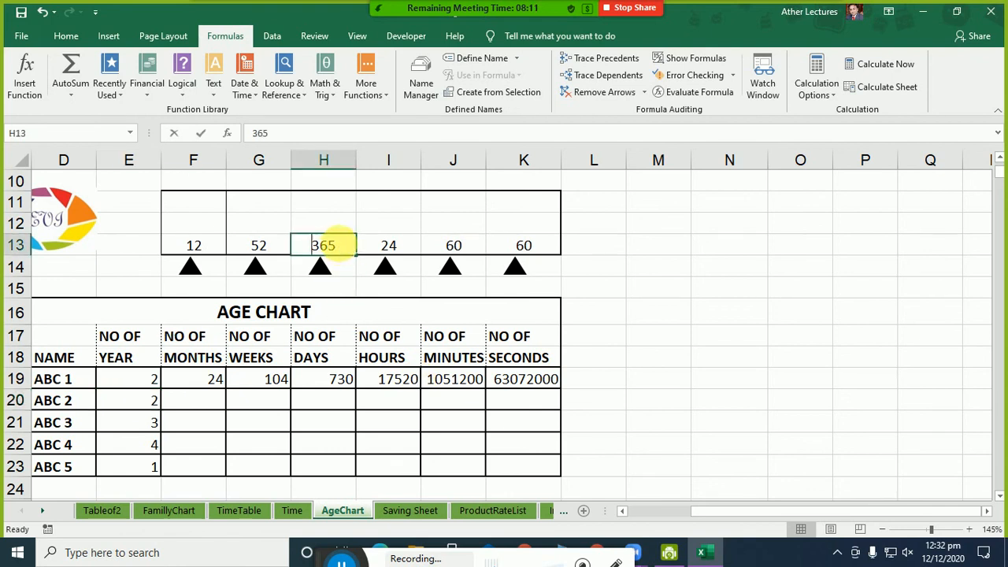
double_click(344, 248)
key(BackSpace)
text(0)
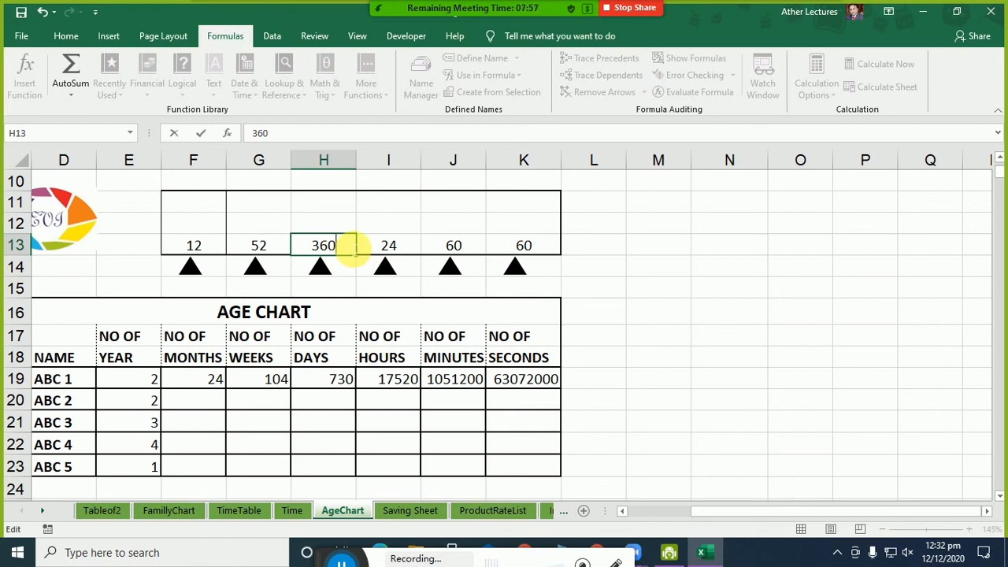
key(Return)
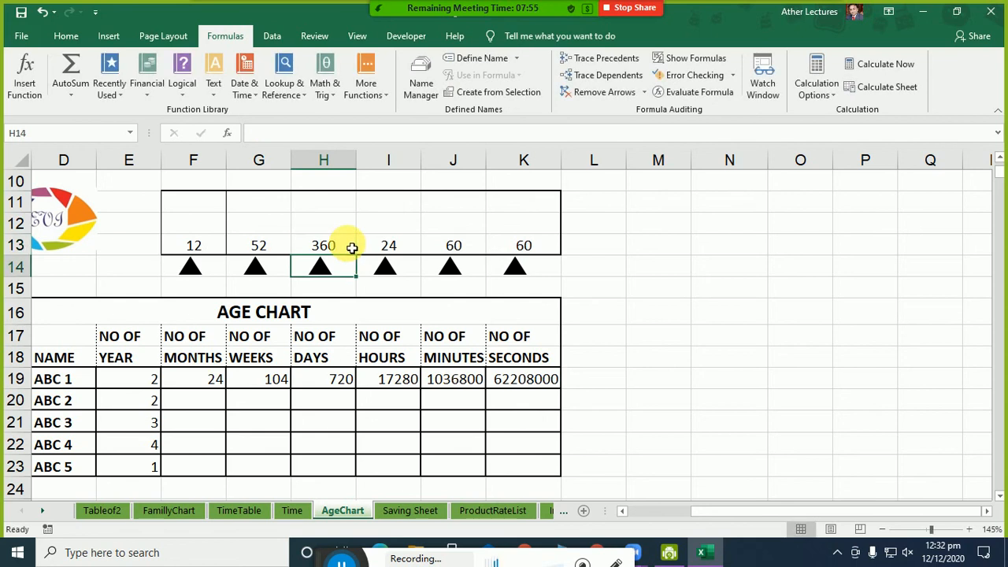
click(352, 248)
click(333, 380)
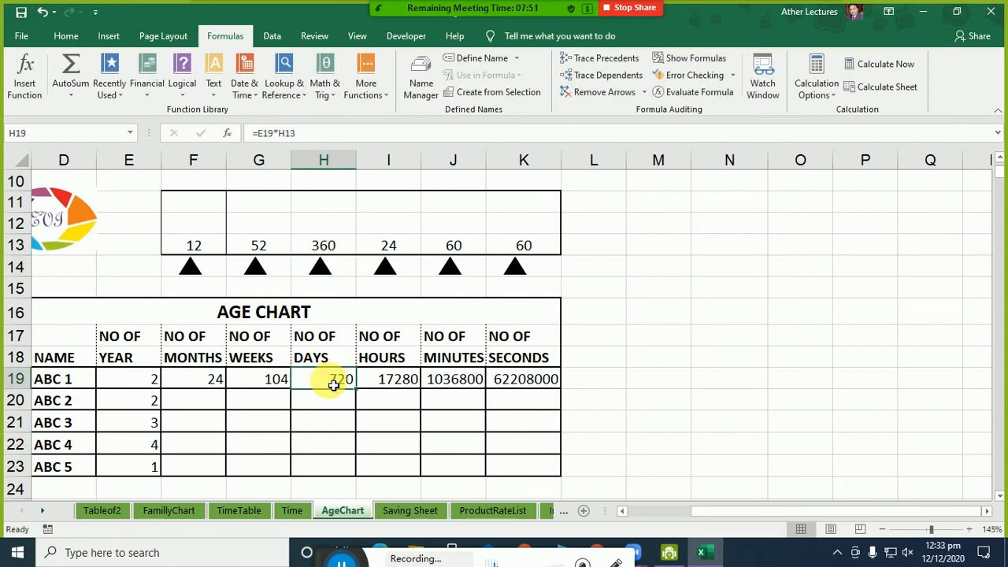
click(378, 383)
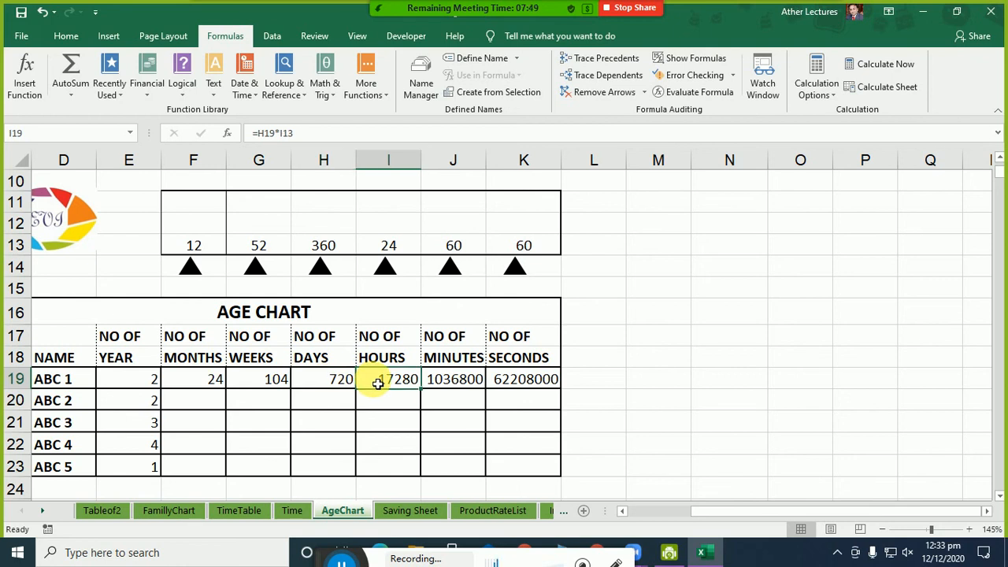
click(443, 379)
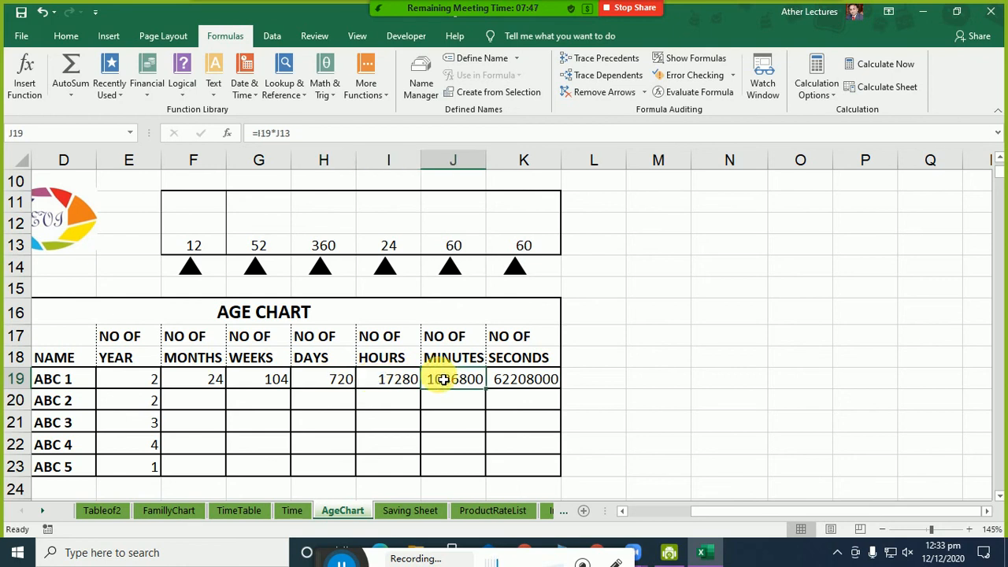
Step: Examine ABC 1's days and seconds formulas, the days-per-year factor in H13, and the age chart's range
click(502, 380)
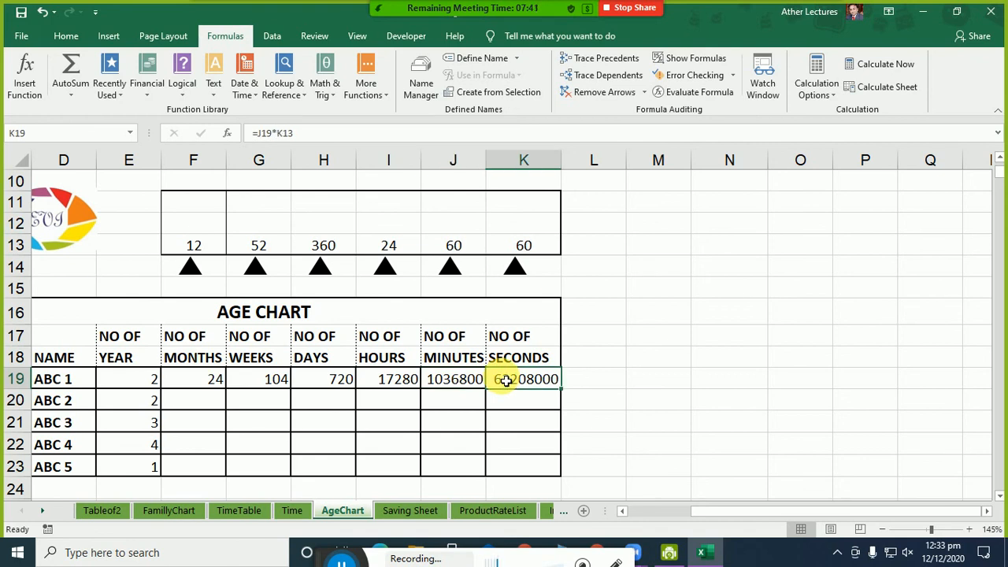
drag(520, 379, 200, 381)
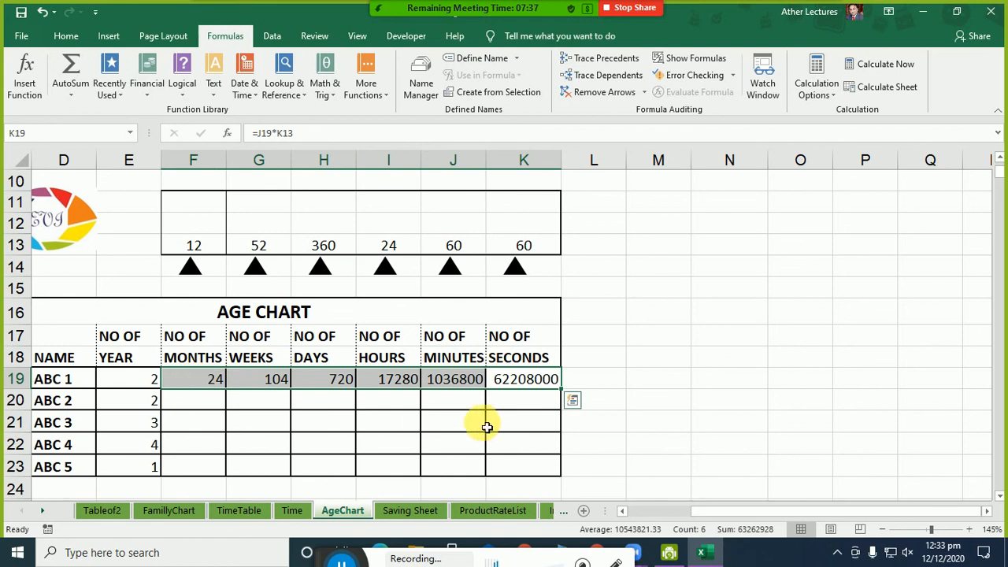
click(345, 246)
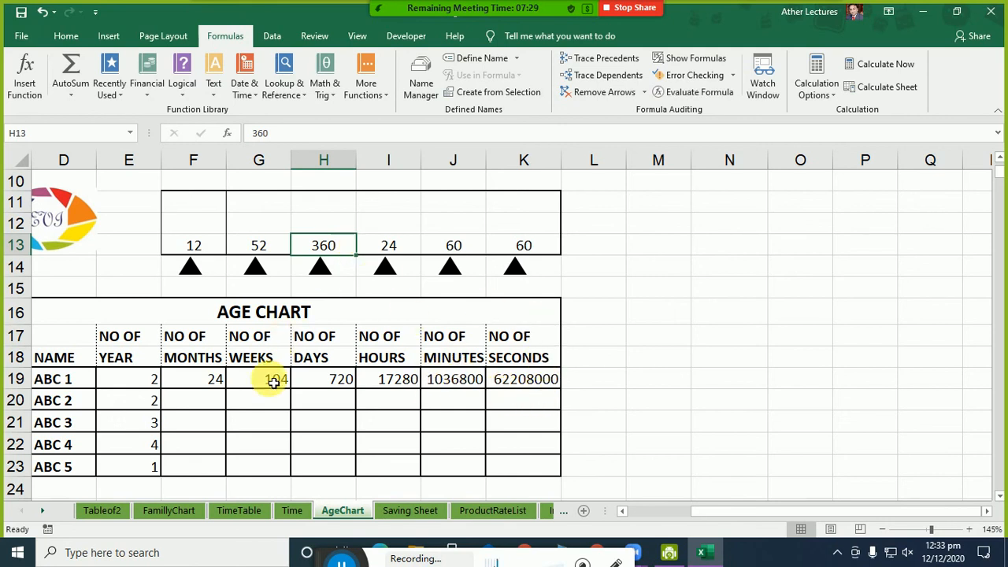
click(525, 470)
drag(527, 475, 134, 329)
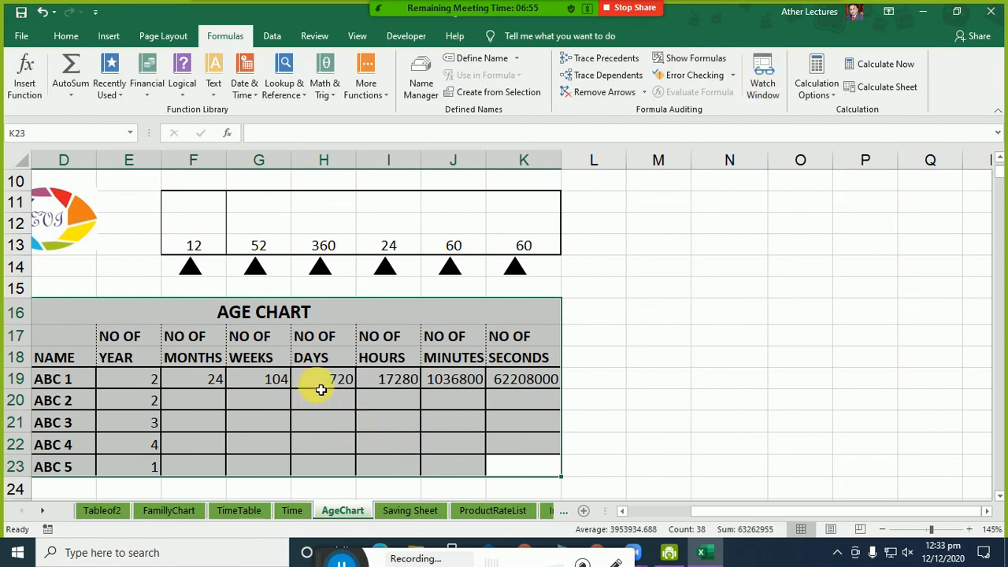
click(322, 250)
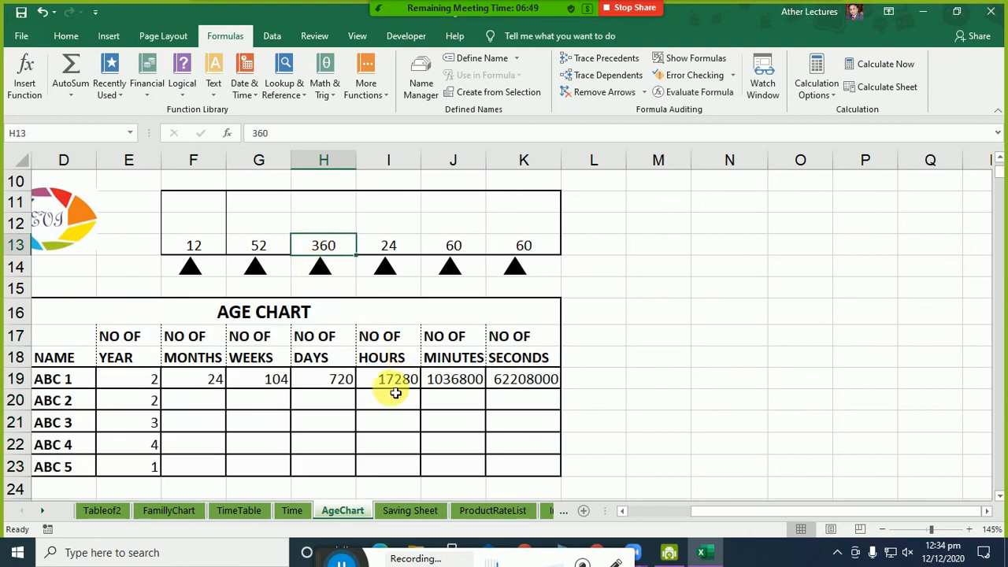
click(506, 384)
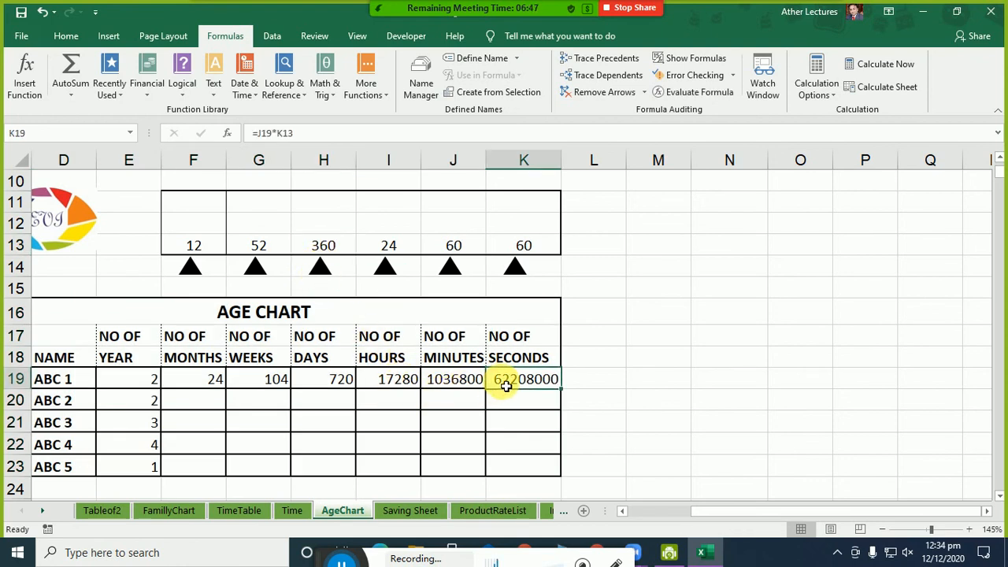
click(329, 386)
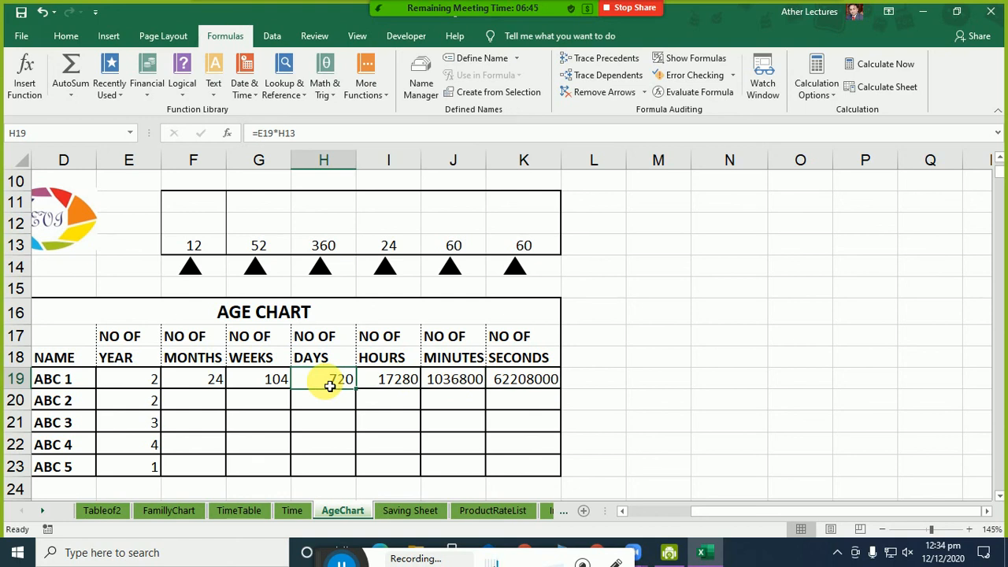
Step: Create a new blank workbook and enter 100 in cell C3 of Sheet1
key(ctrl+n)
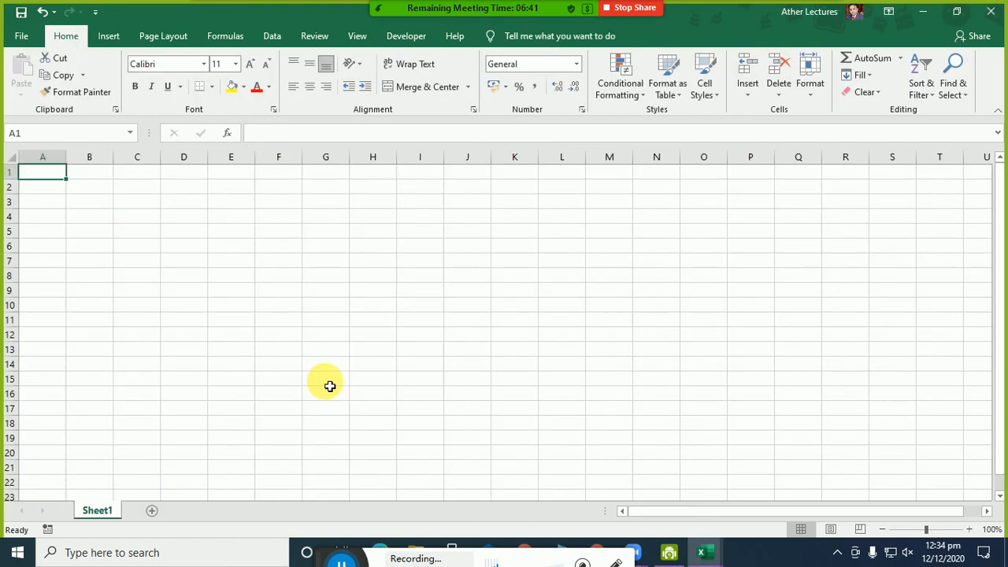
click(145, 205)
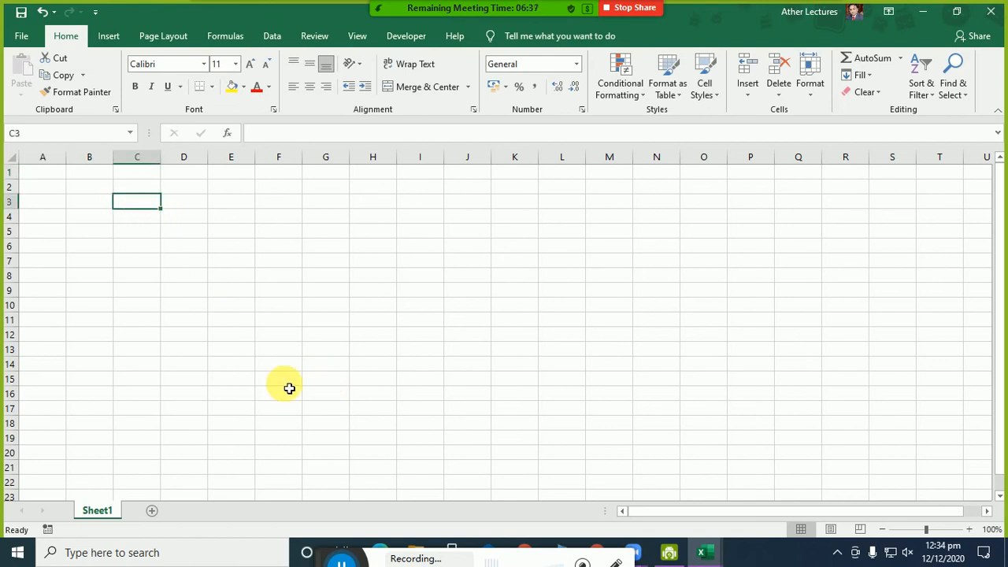
text(100)
click(246, 334)
ctrl+scroll(268, 329, up, 8)
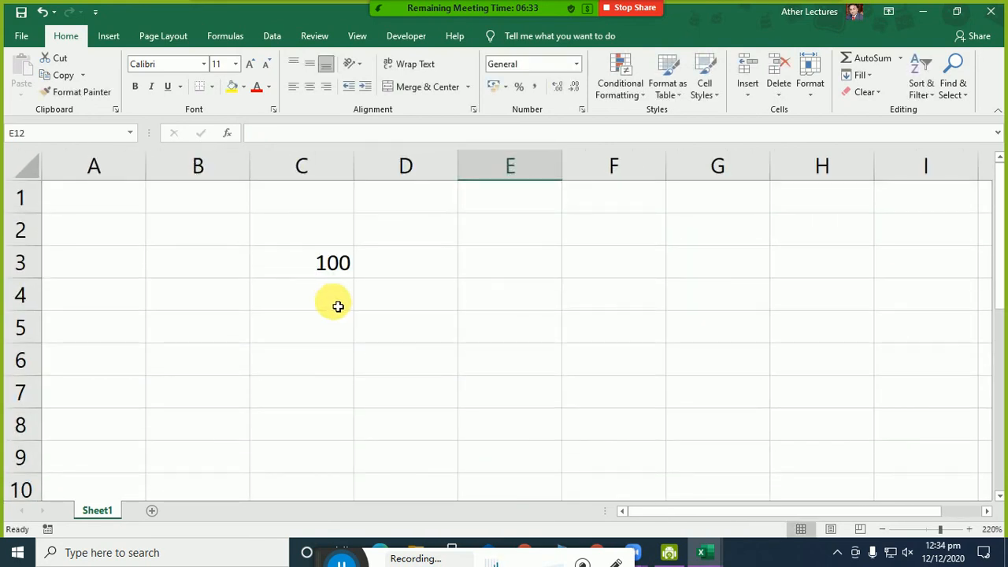
Step: Add a second worksheet, Sheet2, and enter 200 in its cell H3
click(151, 510)
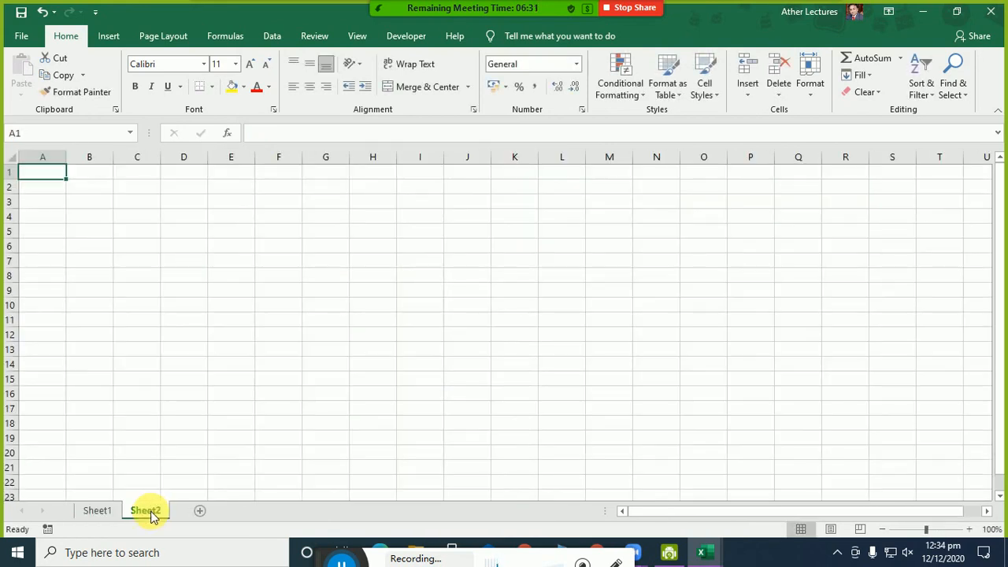
click(377, 200)
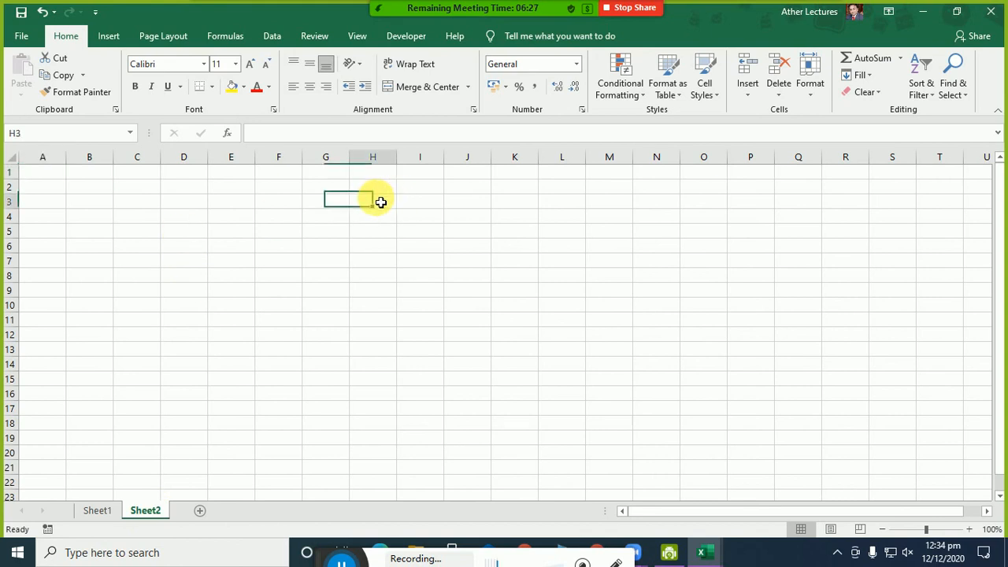
text(200)
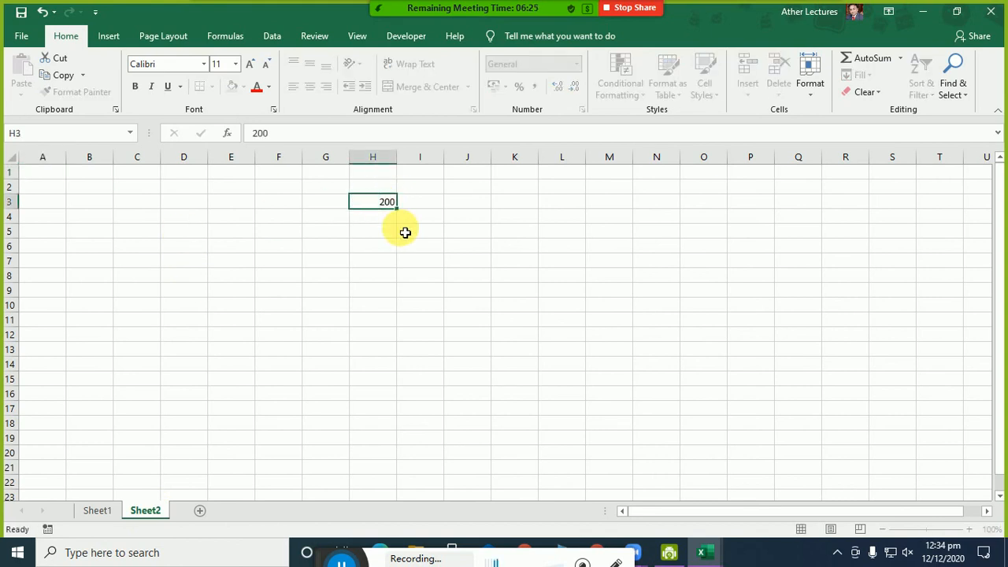
key(Return)
scroll(397, 364, up, 5)
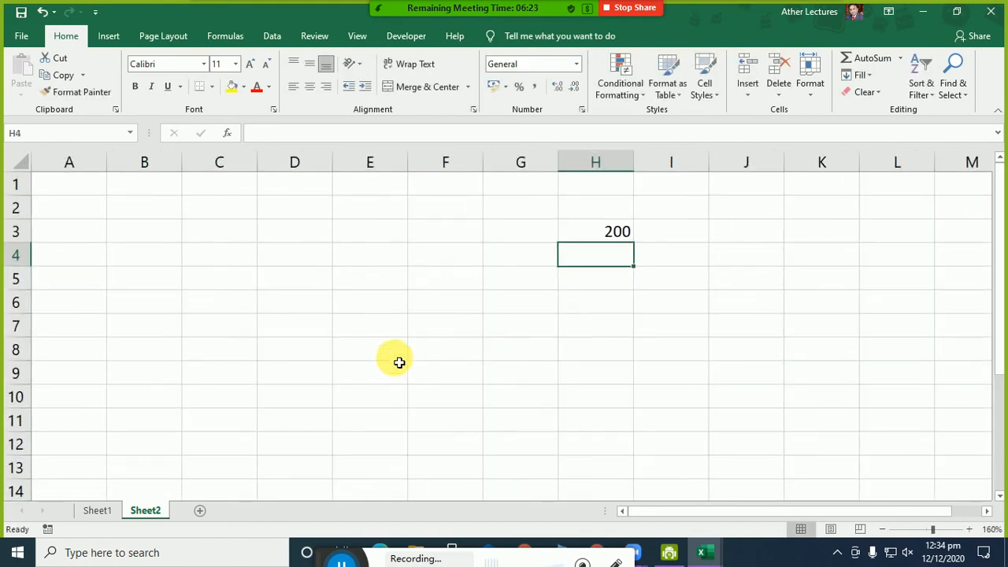
Step: Add a third worksheet, Sheet3, and enter the formula =Sheet1!C3+Sheet2!H3 in its cell C3
click(198, 512)
click(136, 203)
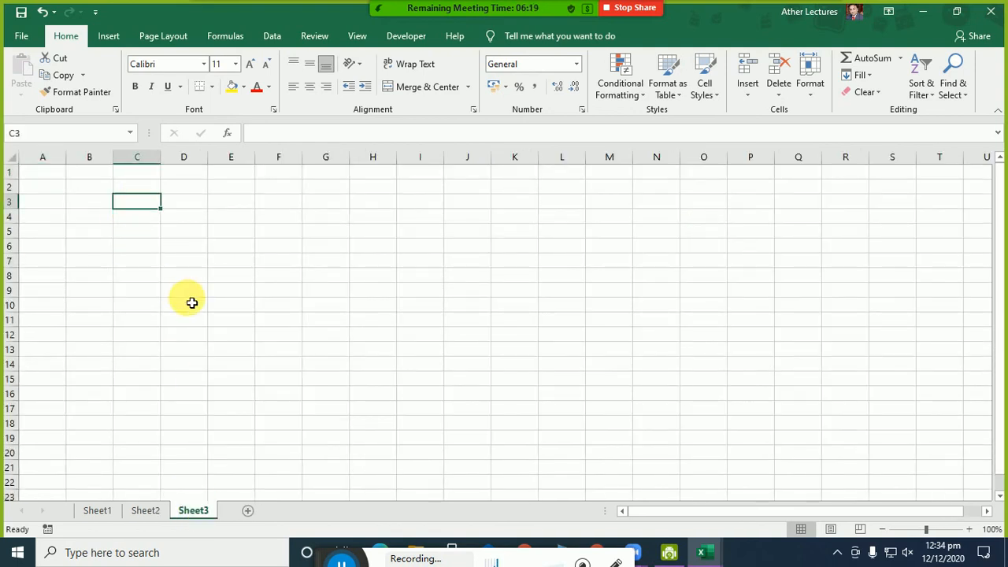
text(=)
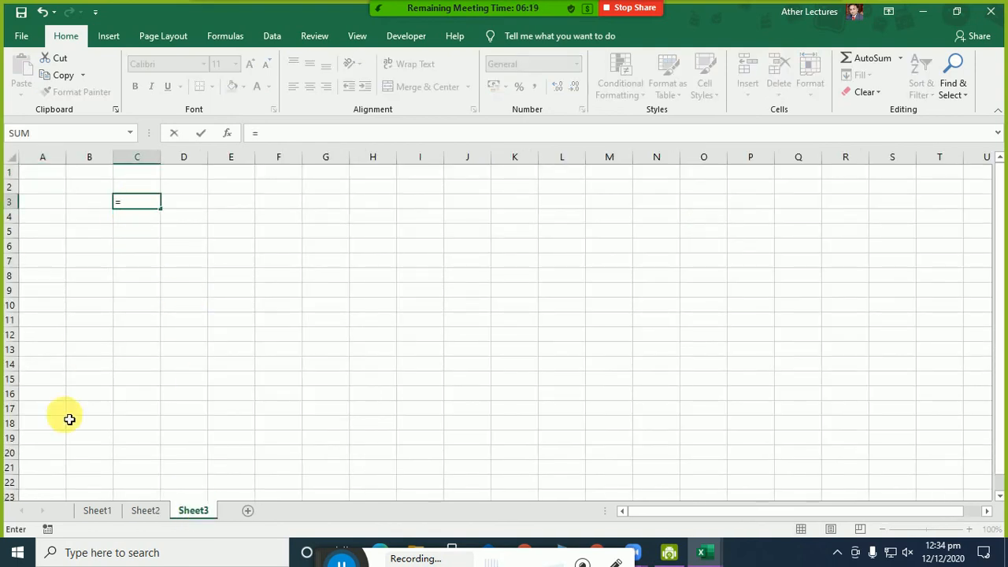
click(90, 511)
click(295, 265)
text(+)
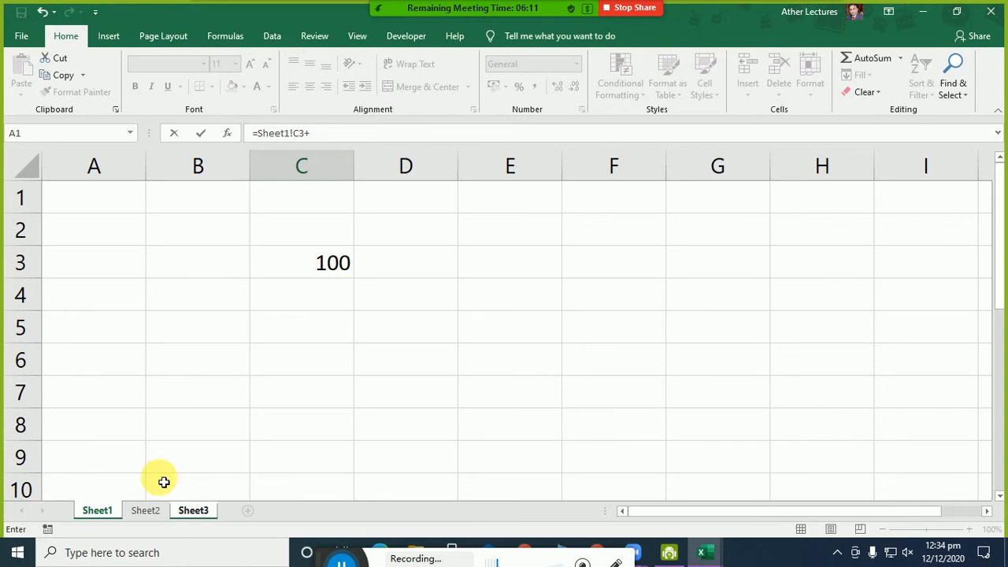
click(148, 512)
click(647, 246)
key(Return)
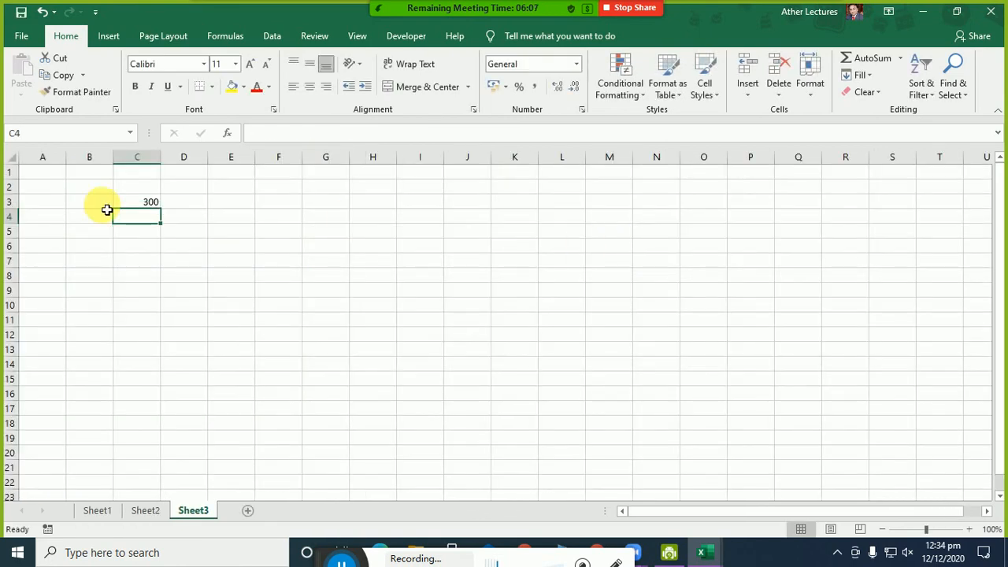
Step: Examine the cross-sheet formula in Sheet3's C3 and the source values it references on Sheet1 and Sheet2
scroll(286, 357, up, 5)
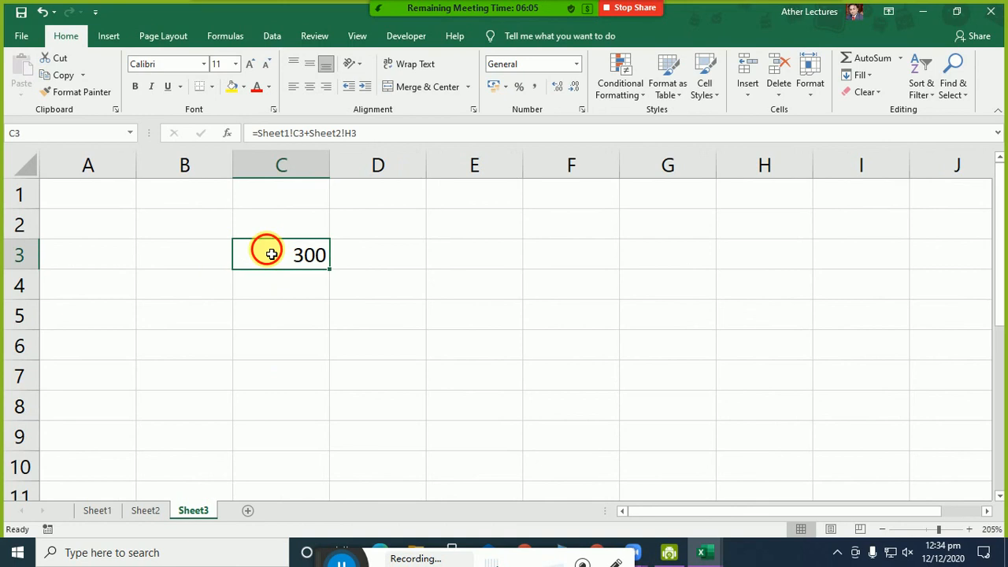
double_click(267, 254)
drag(249, 256, 448, 288)
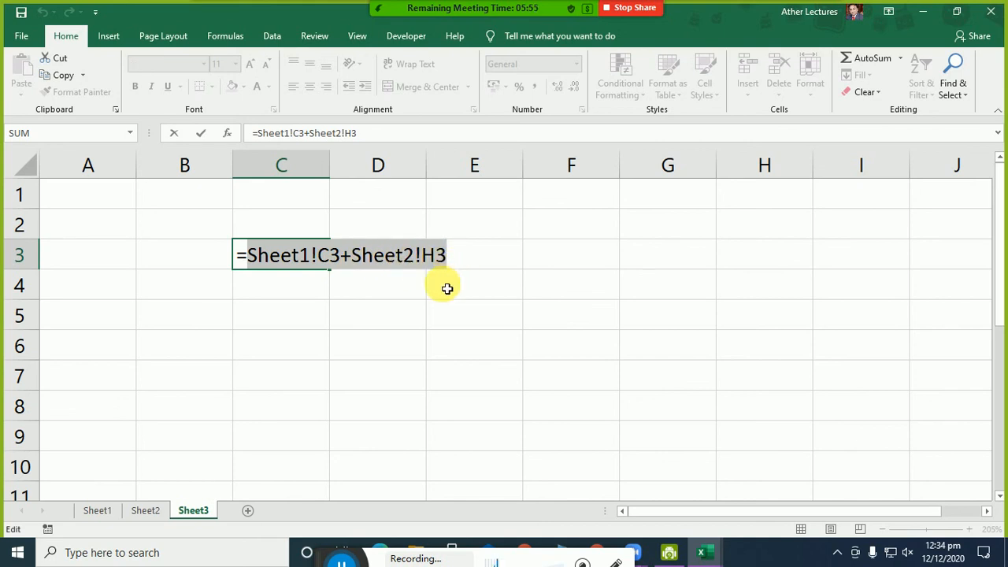
key(Return)
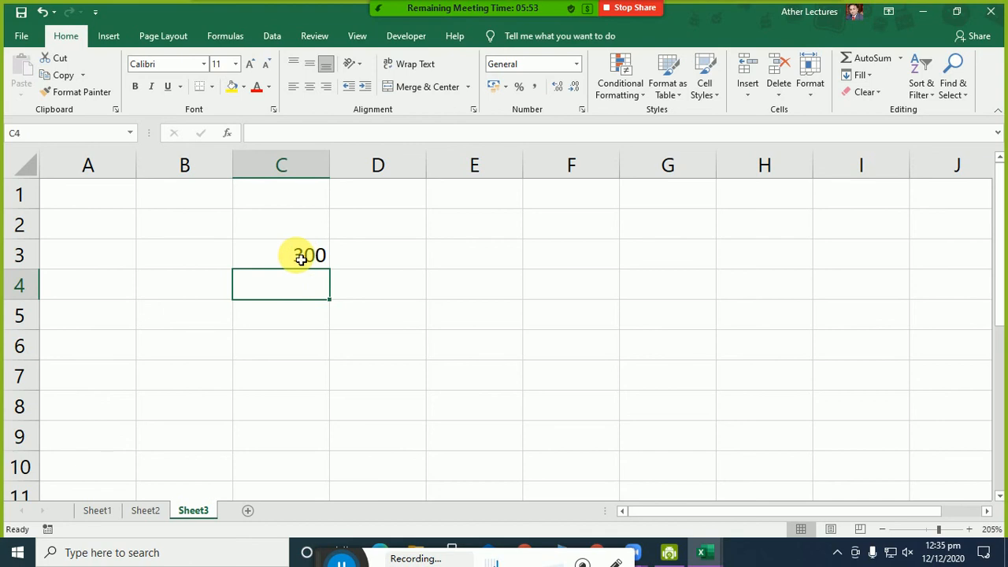
click(95, 510)
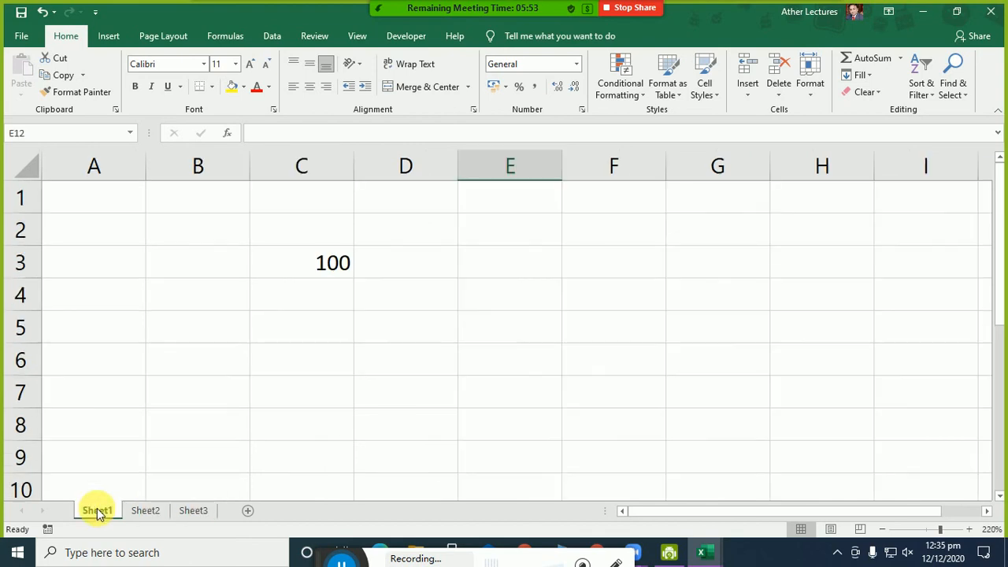
click(140, 512)
click(178, 513)
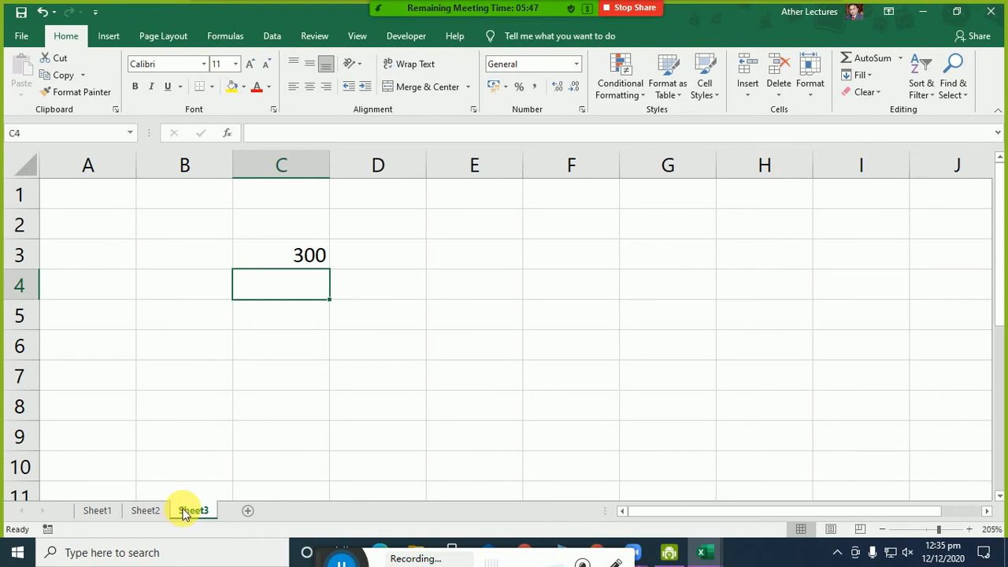
click(262, 256)
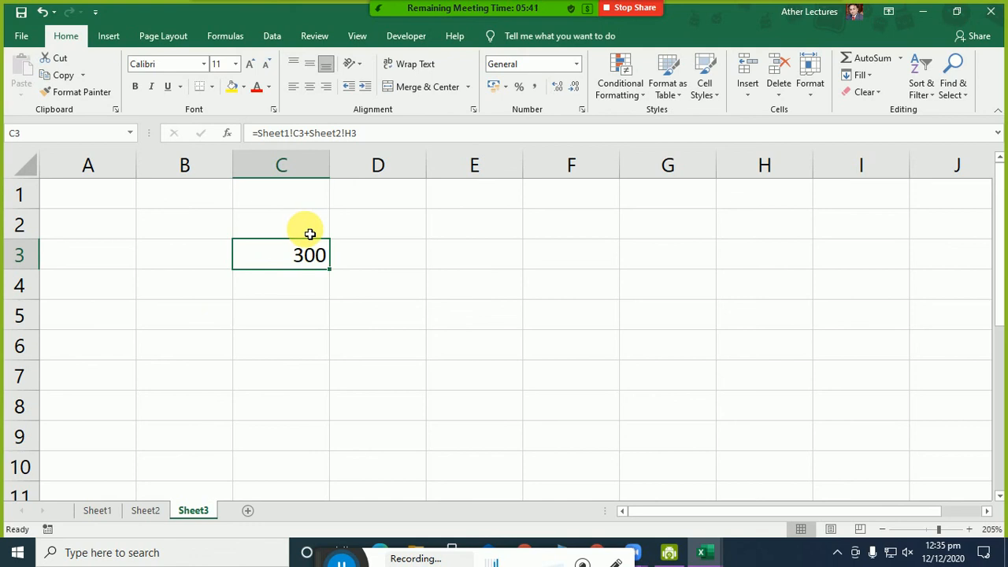
click(101, 510)
click(136, 510)
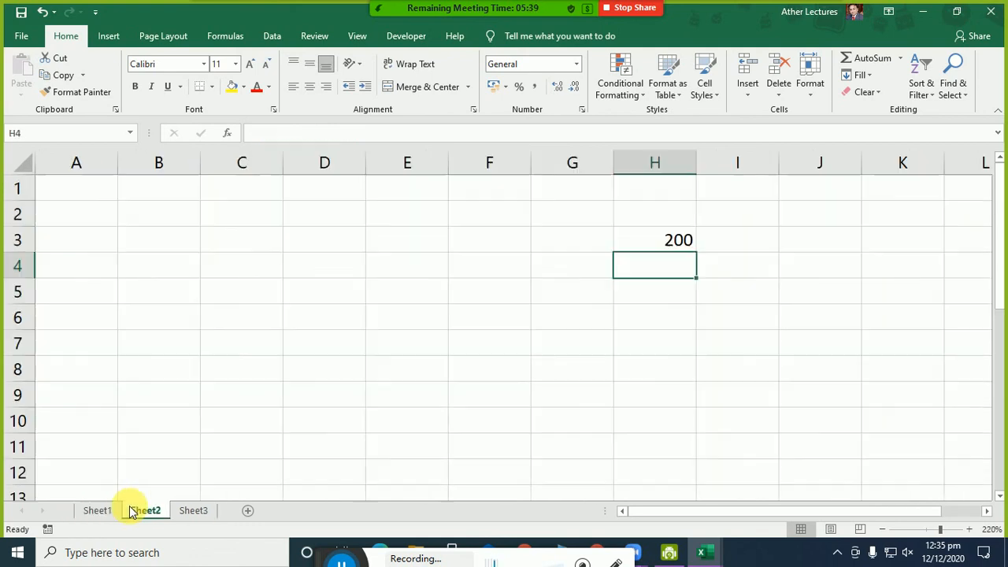
click(192, 511)
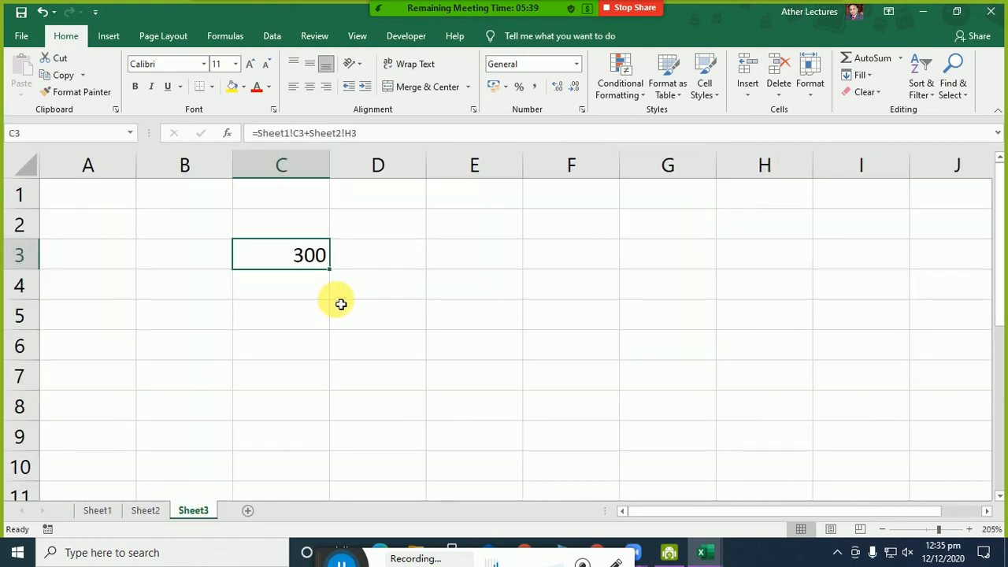
Step: Open the Watch Window and add a watch on cell C3 of Sheet1
click(100, 511)
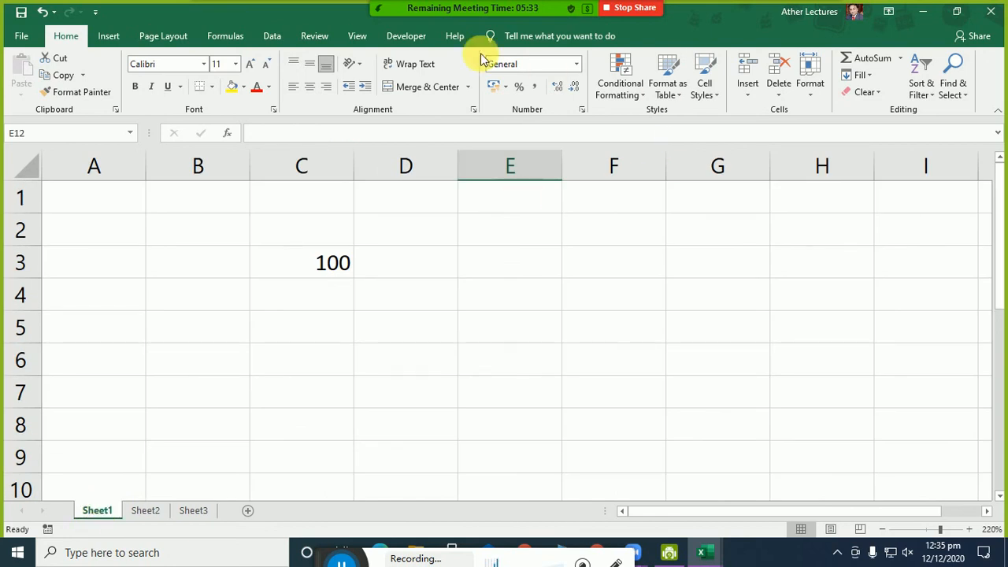
click(225, 35)
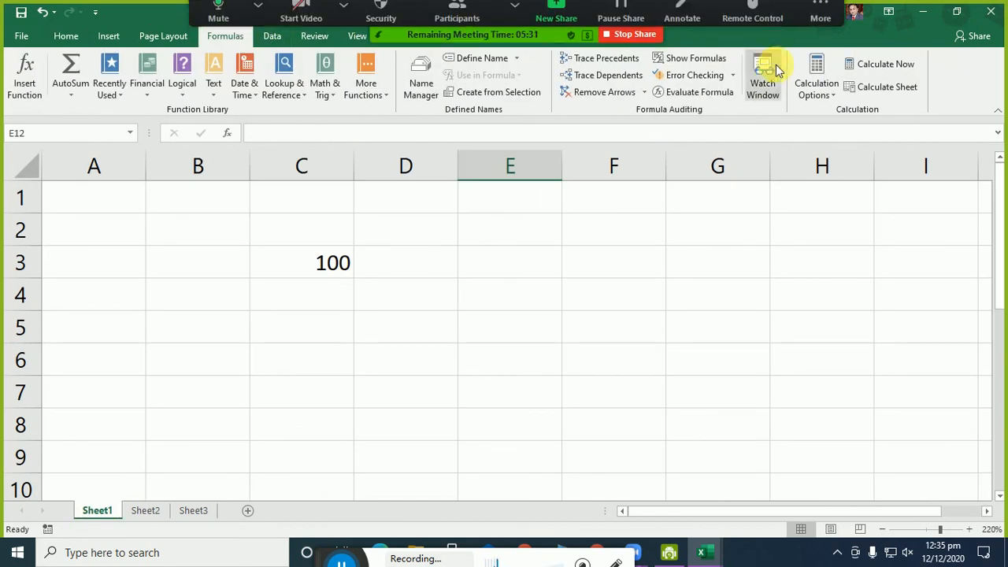
click(769, 86)
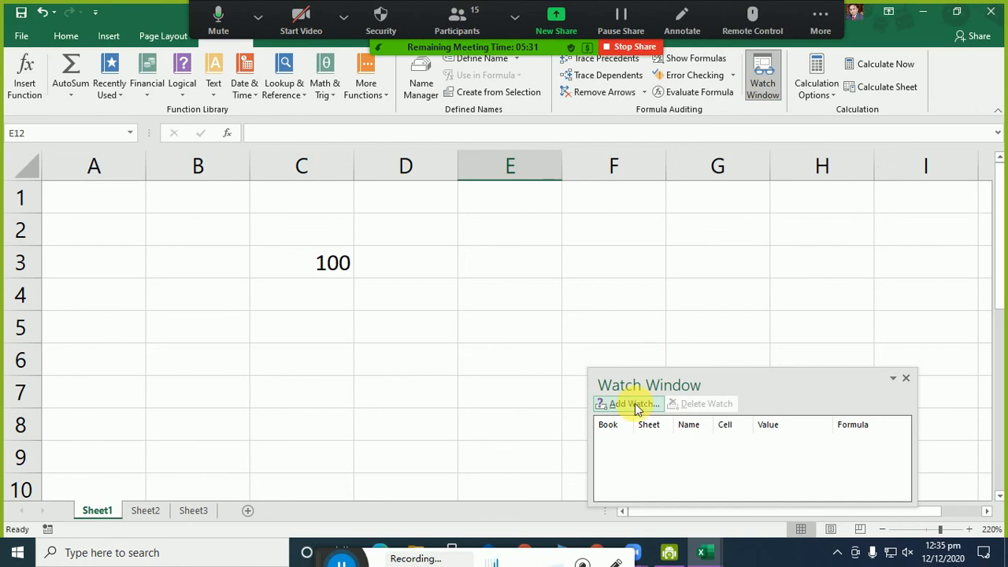
click(289, 264)
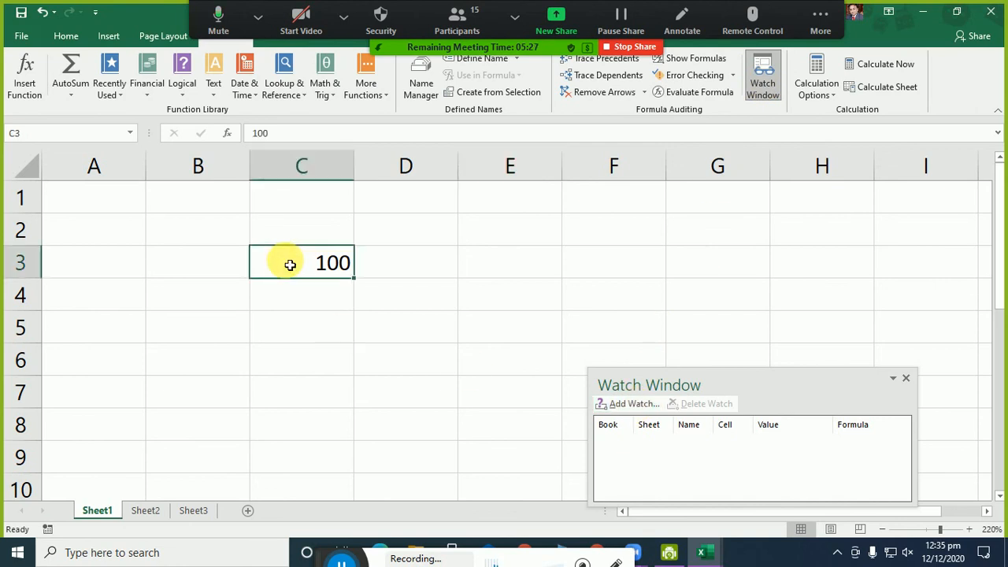
click(630, 404)
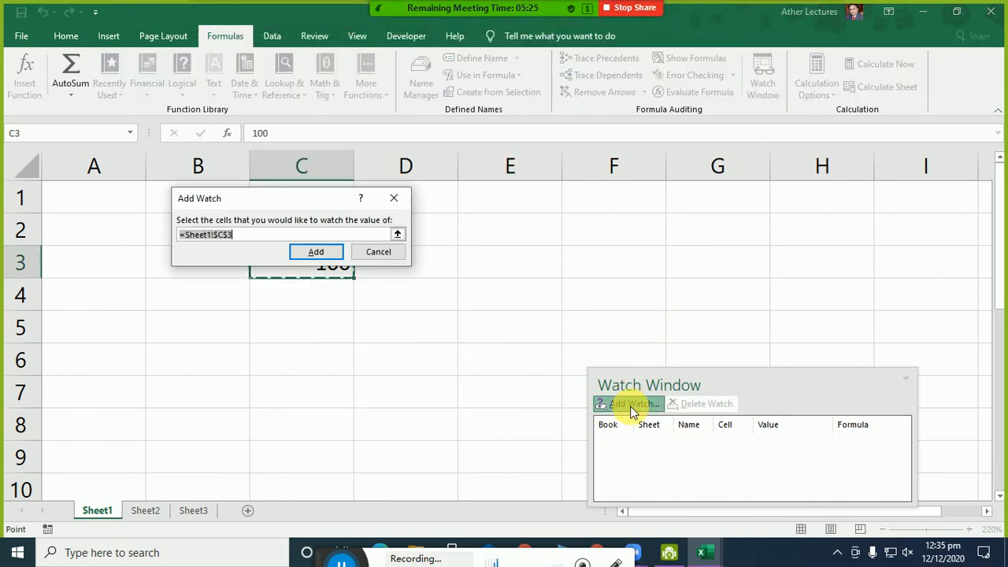
click(309, 253)
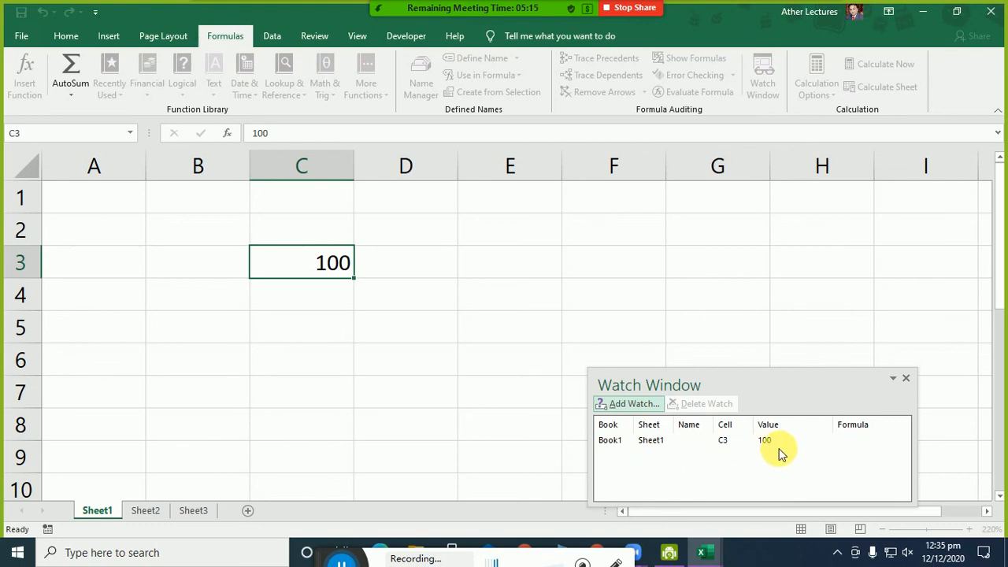
Step: Add a watch on cell H3 of Sheet2 to the Watch Window
click(149, 507)
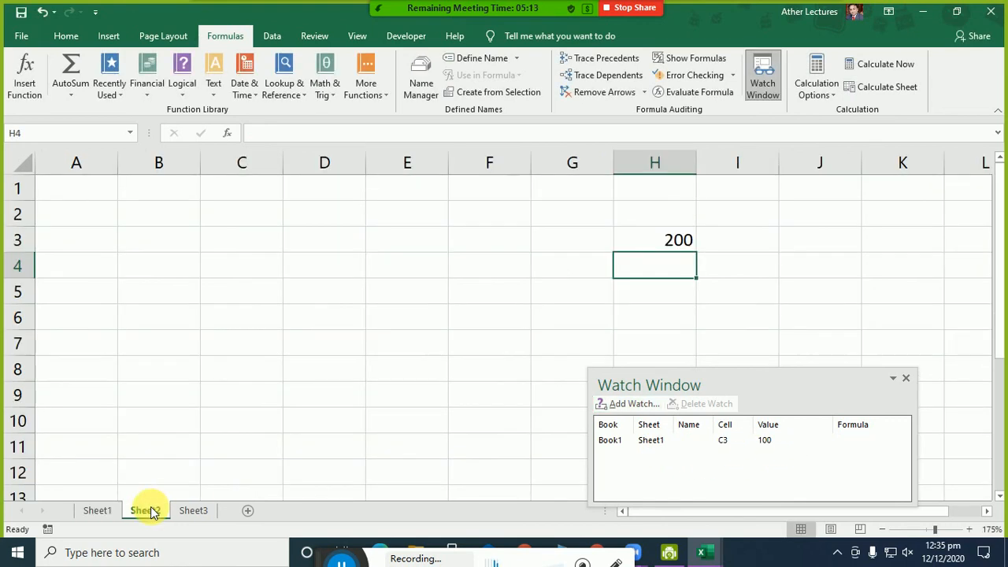
click(646, 238)
click(620, 405)
click(314, 252)
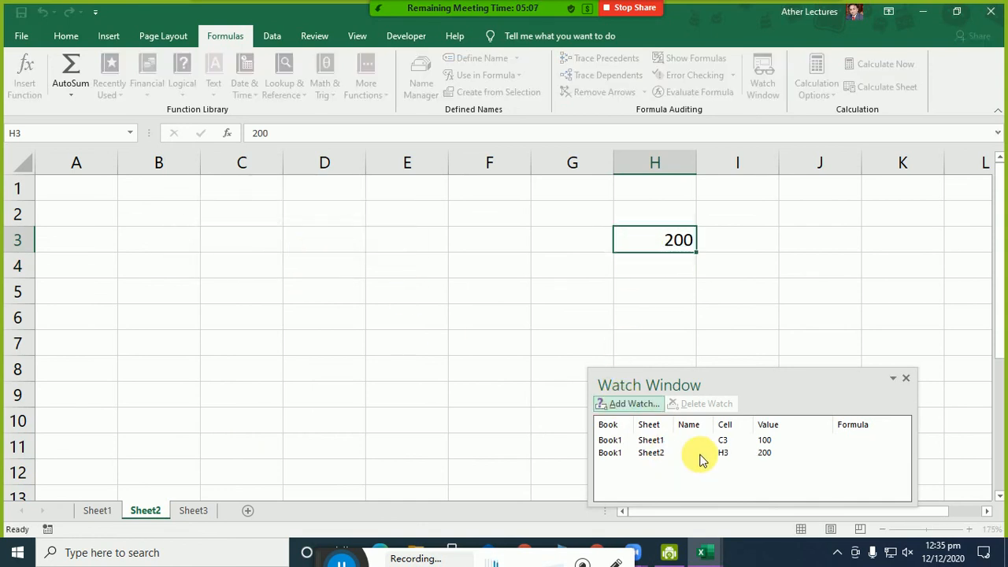
Step: Return to Sheet3 and dock the Watch Window above the worksheet grid
click(196, 510)
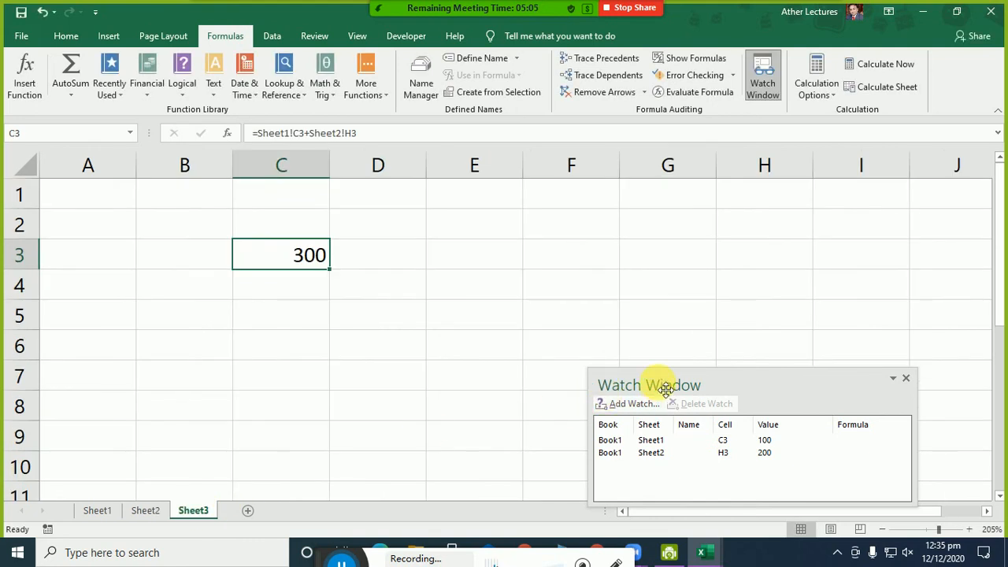
drag(665, 388, 210, 67)
drag(304, 256, 299, 229)
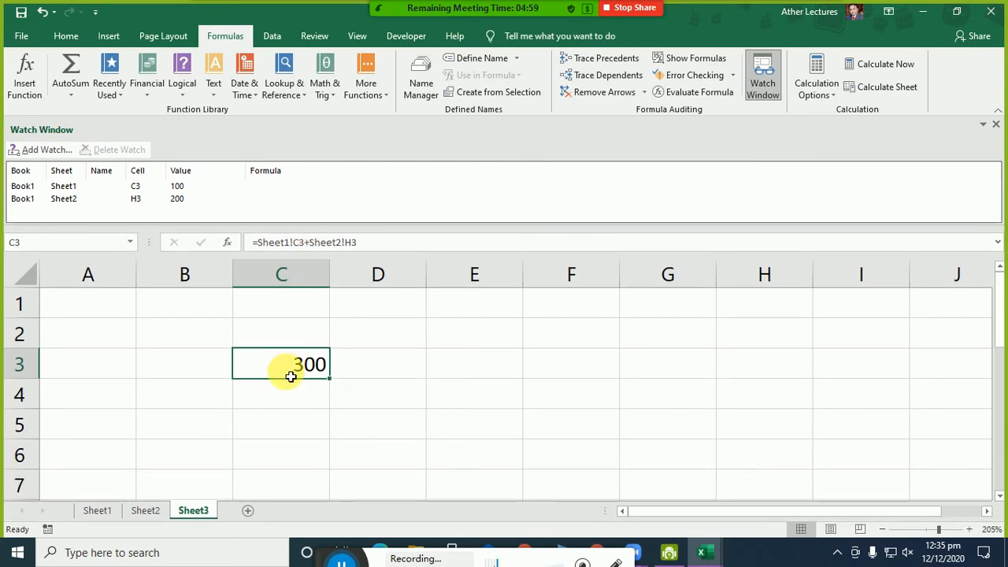
Step: Set cell C3 on Sheet1 to 150 and check the cross-sheet sum on Sheet3
click(93, 510)
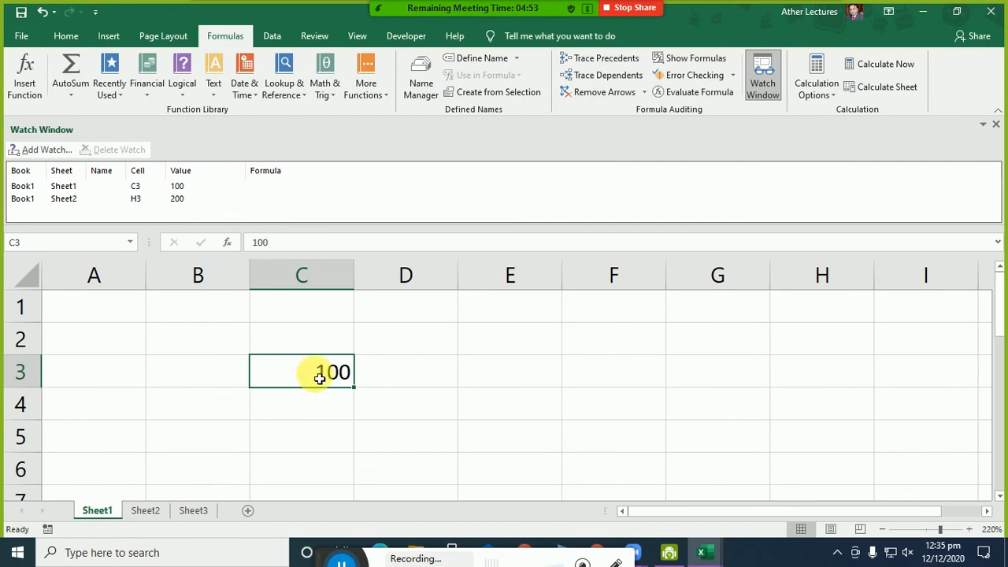
text(150)
key(Return)
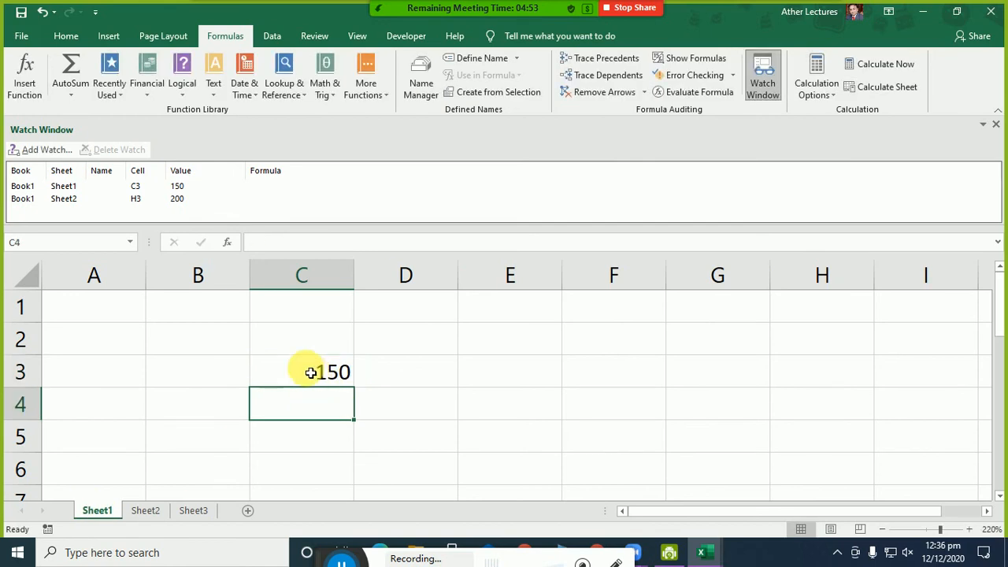
click(190, 514)
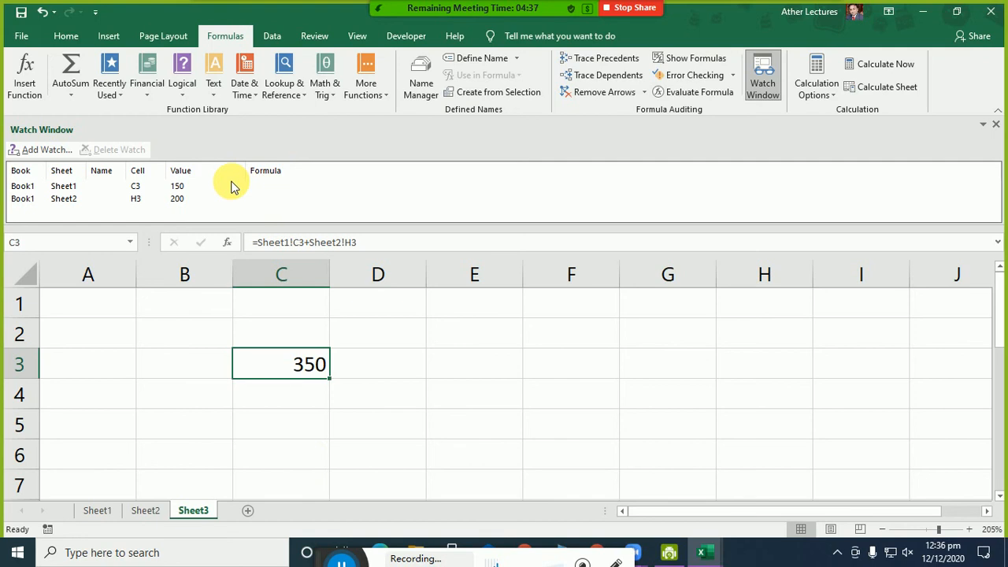
Step: Go back to the AgeChart workbook, select the seconds formula in K19 and close the Watch Window
click(766, 83)
click(765, 83)
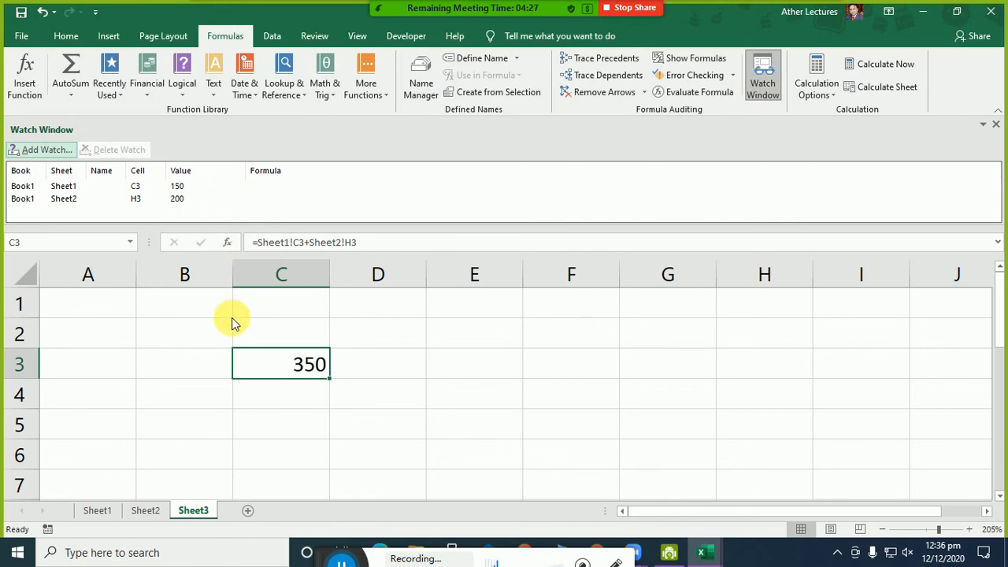
click(932, 16)
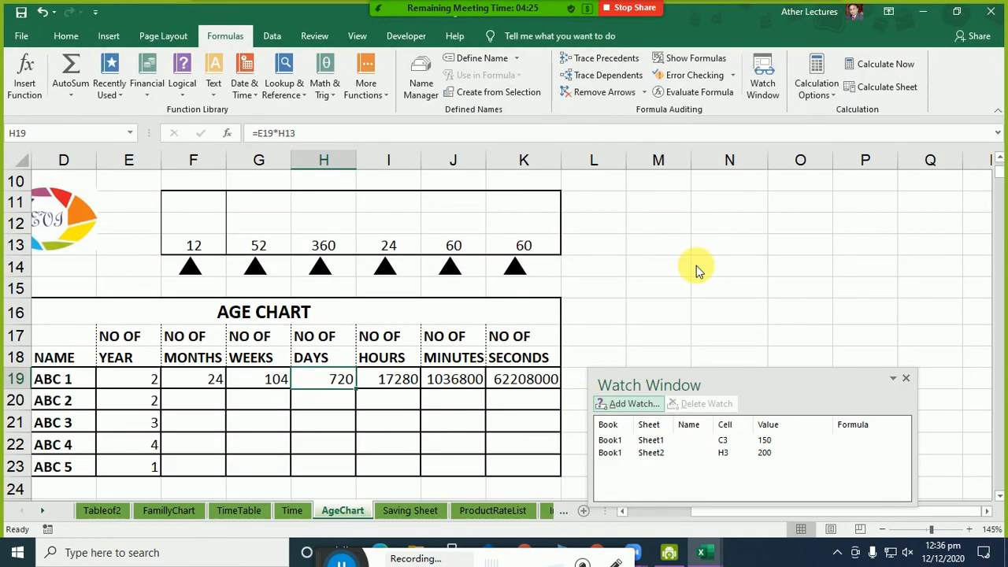
click(522, 379)
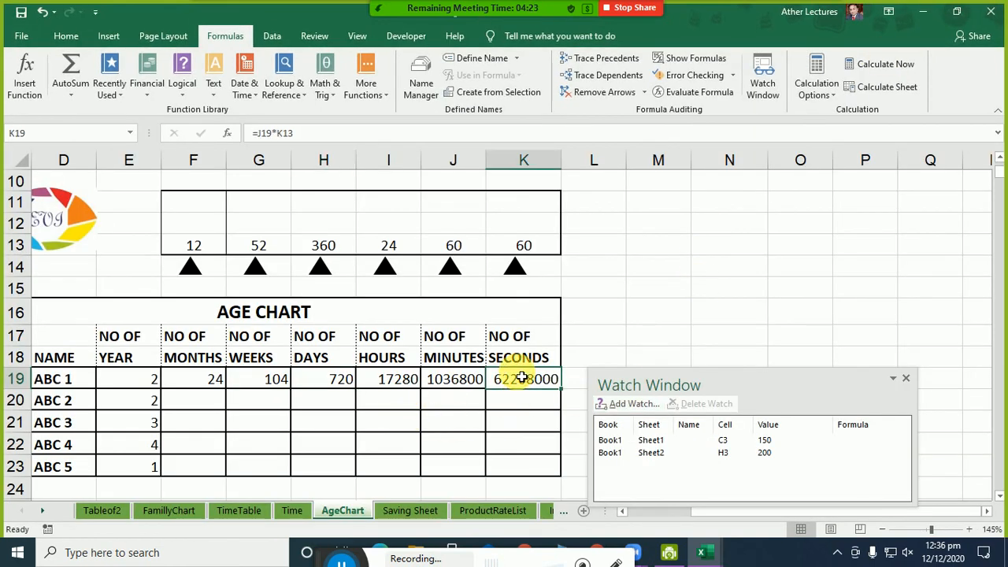
click(906, 382)
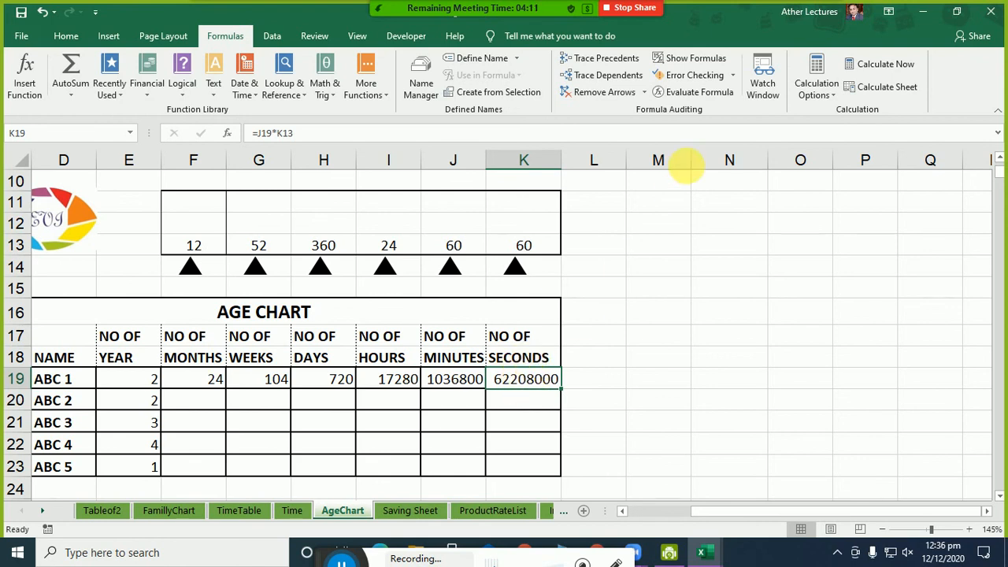
Step: Start Evaluate Formula on K19 and step into its nested references down to cell E19
click(692, 96)
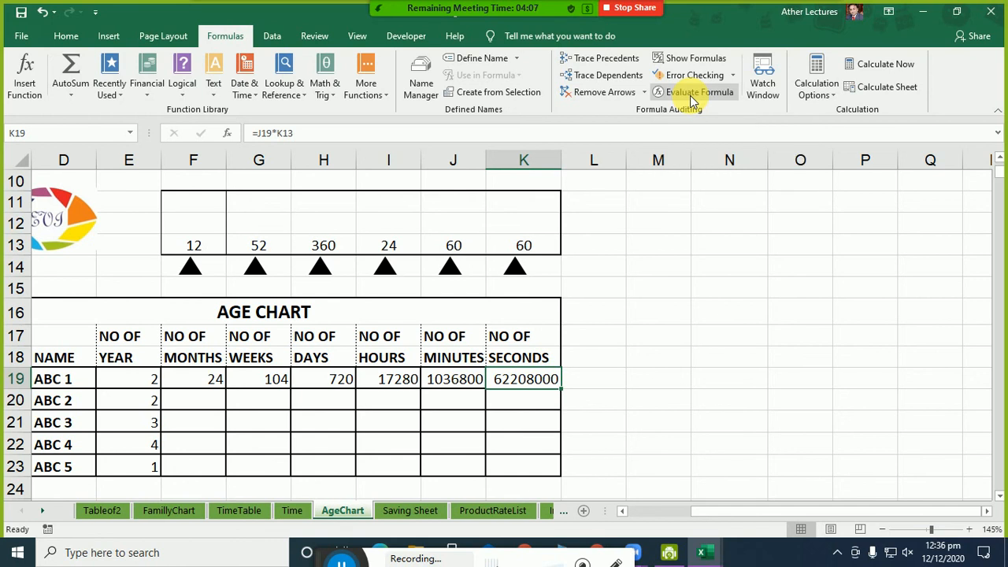
drag(401, 135, 861, 205)
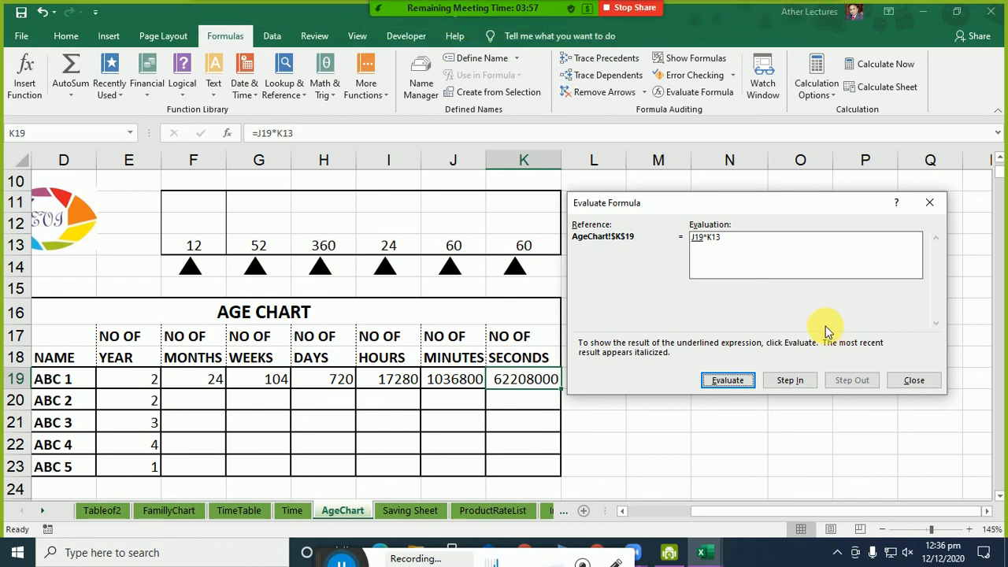
click(339, 559)
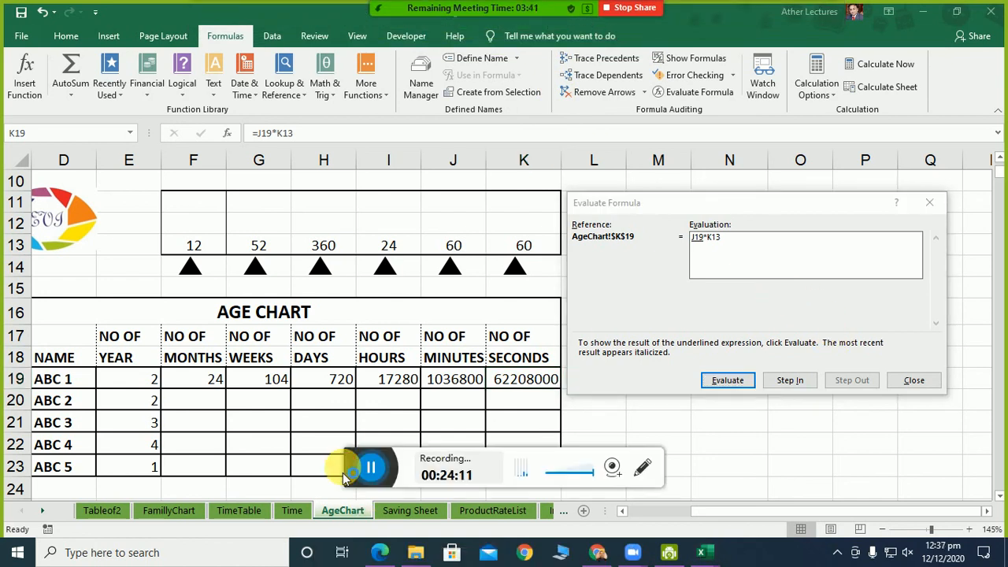
drag(349, 441, 318, 555)
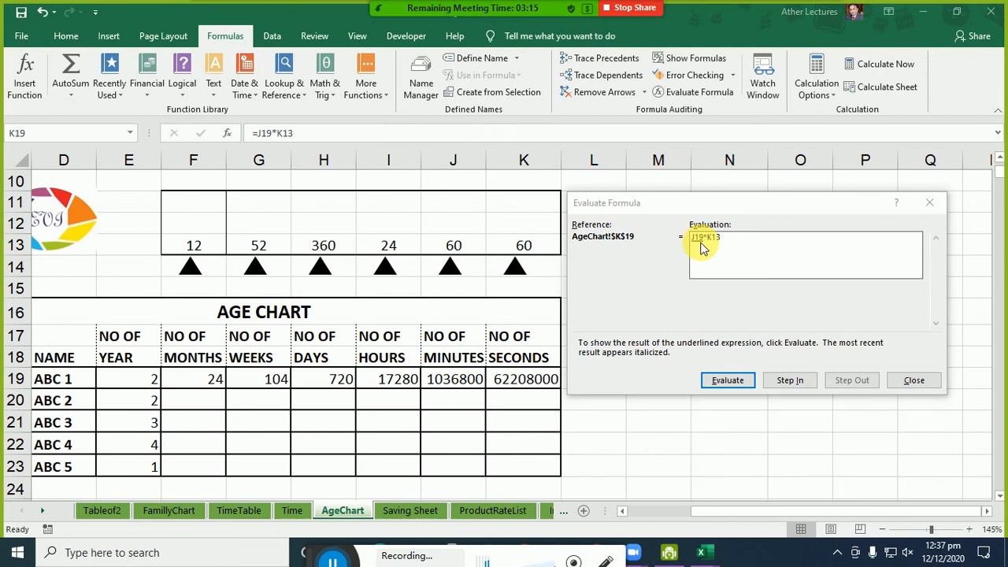
click(789, 381)
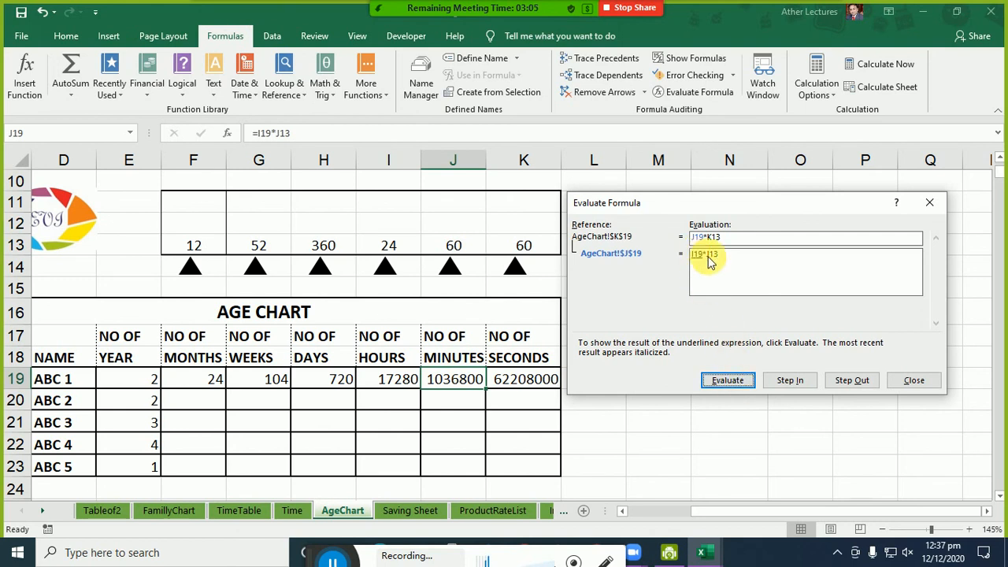
click(789, 380)
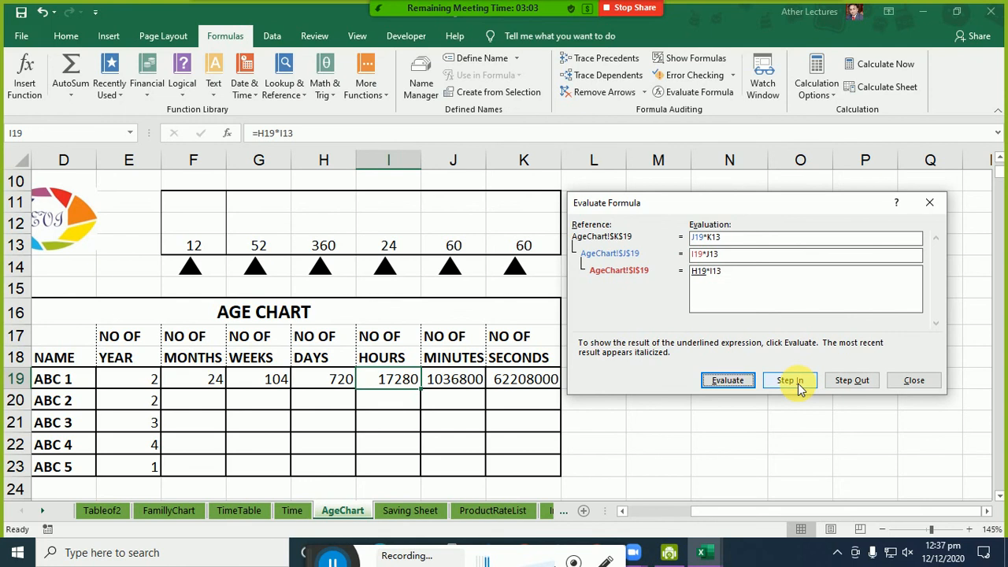
click(792, 382)
click(792, 382)
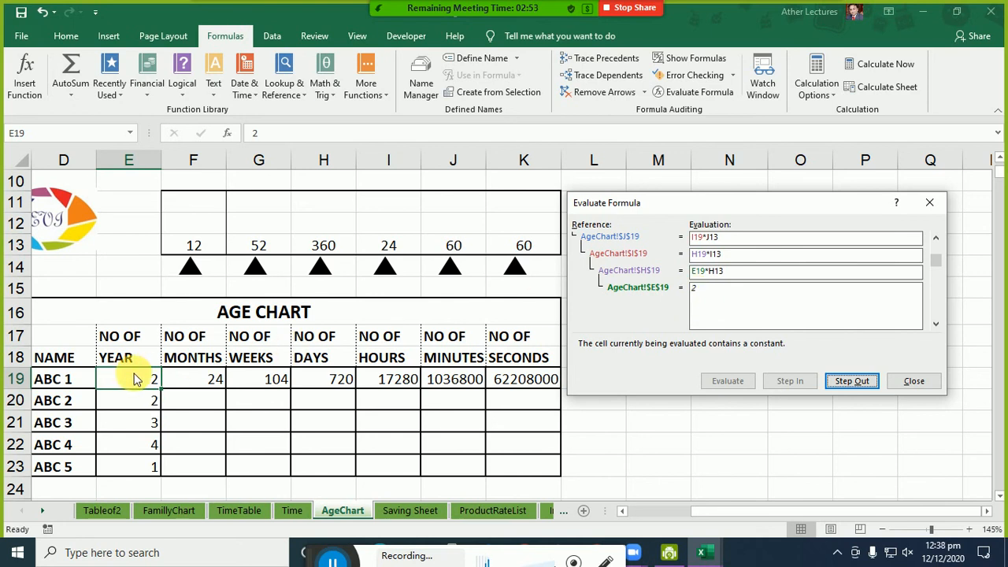
Step: Step out of E19 in the evaluation and evaluate the parent formulas in H19 and I19
click(864, 387)
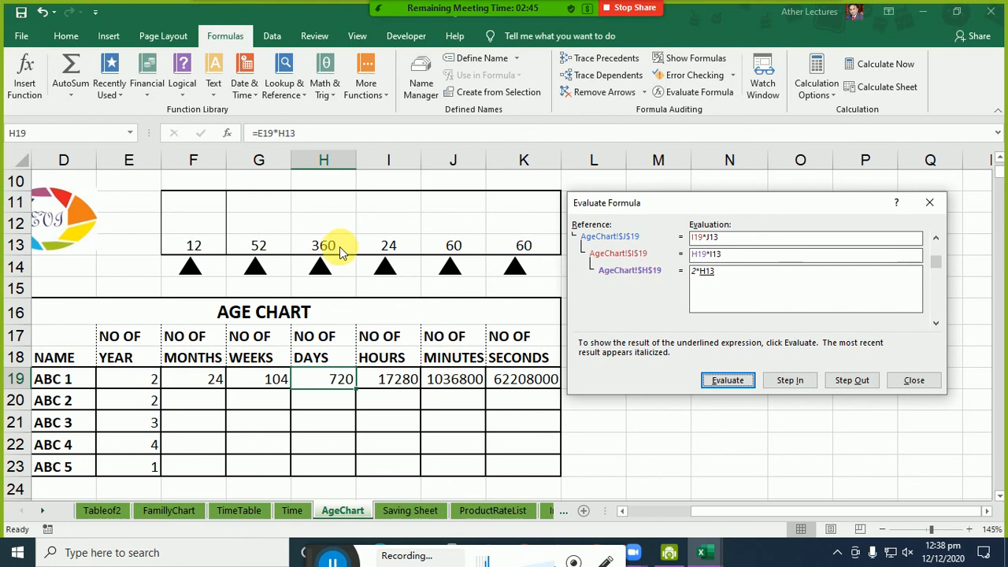
click(731, 385)
click(729, 383)
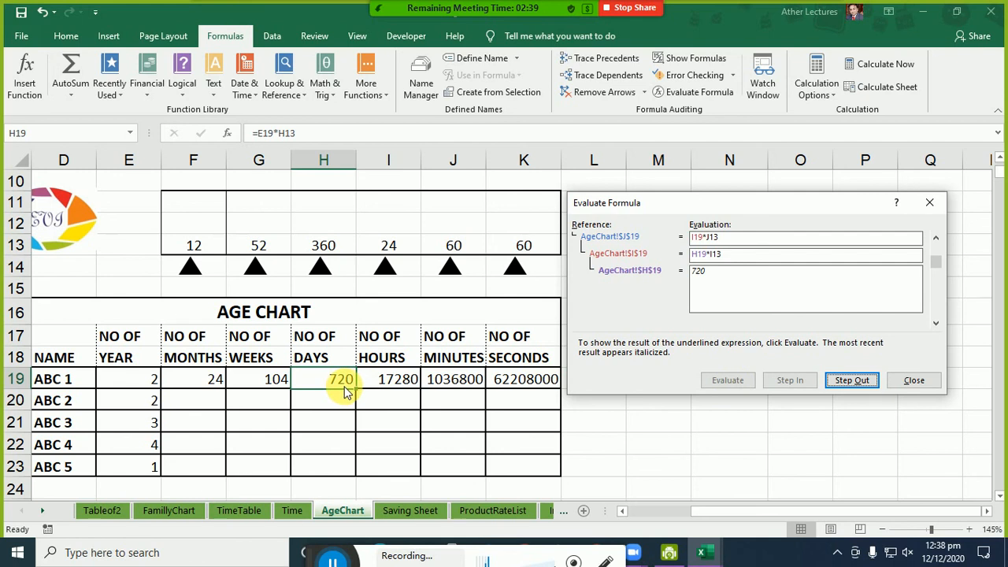
click(850, 382)
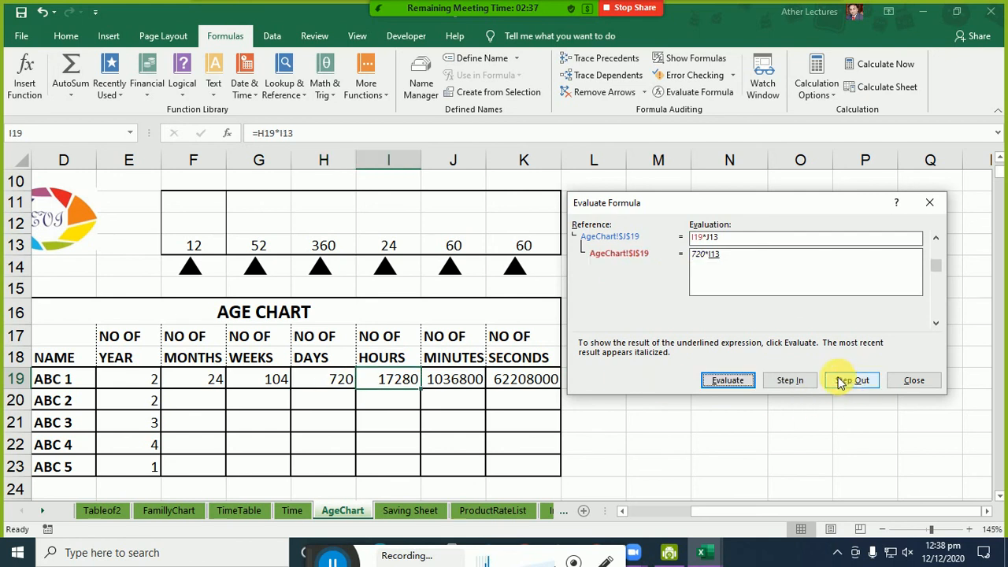
click(730, 383)
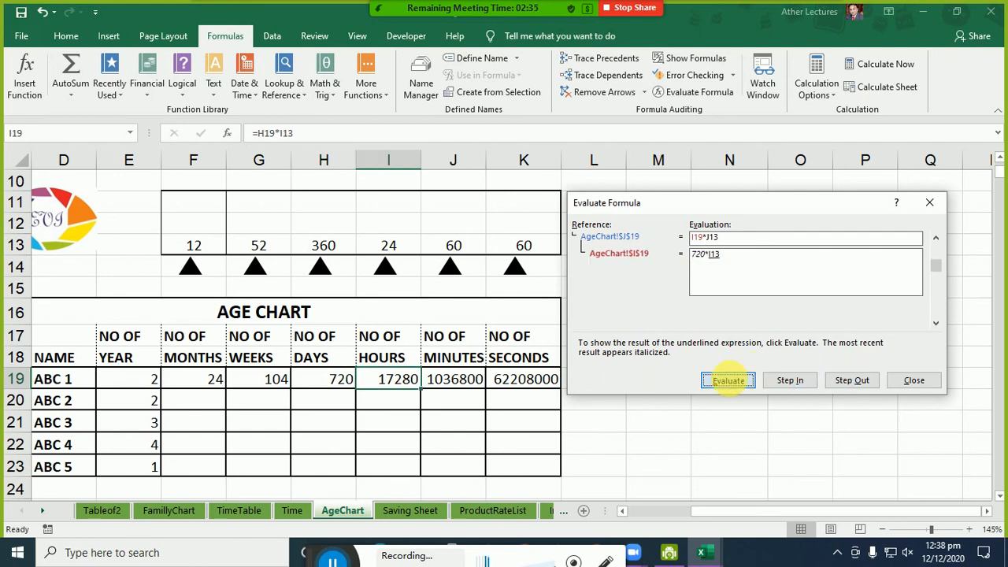
click(731, 383)
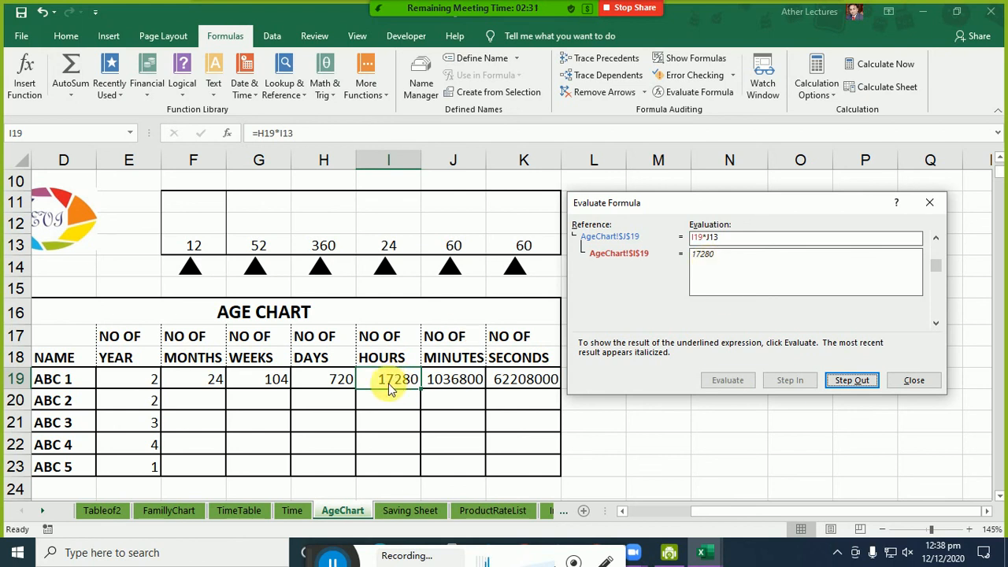
Step: Evaluate the J19 and K19 formulas through to the final result, restart the evaluation and close it
click(852, 380)
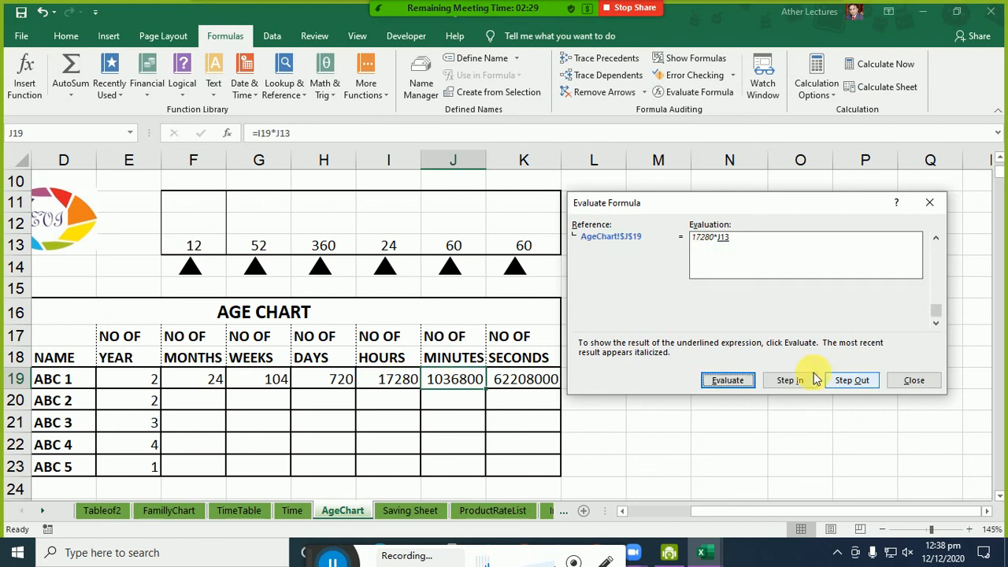
click(728, 380)
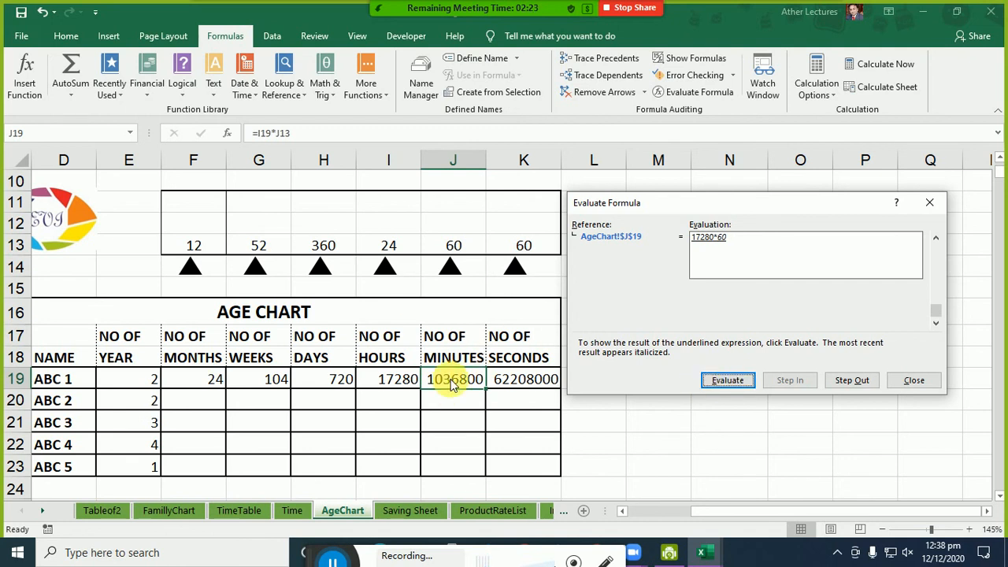
click(736, 382)
click(850, 382)
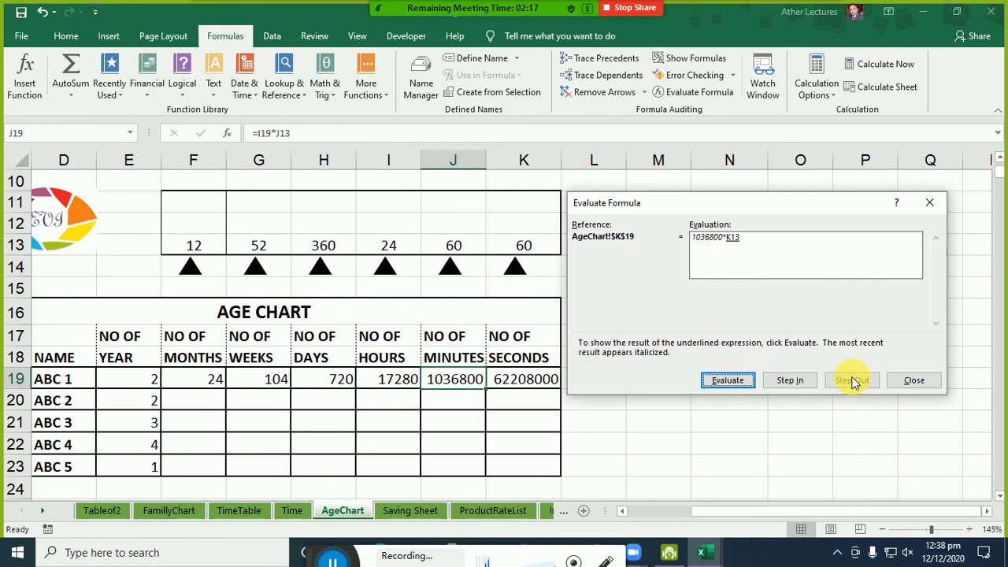
click(726, 382)
click(726, 382)
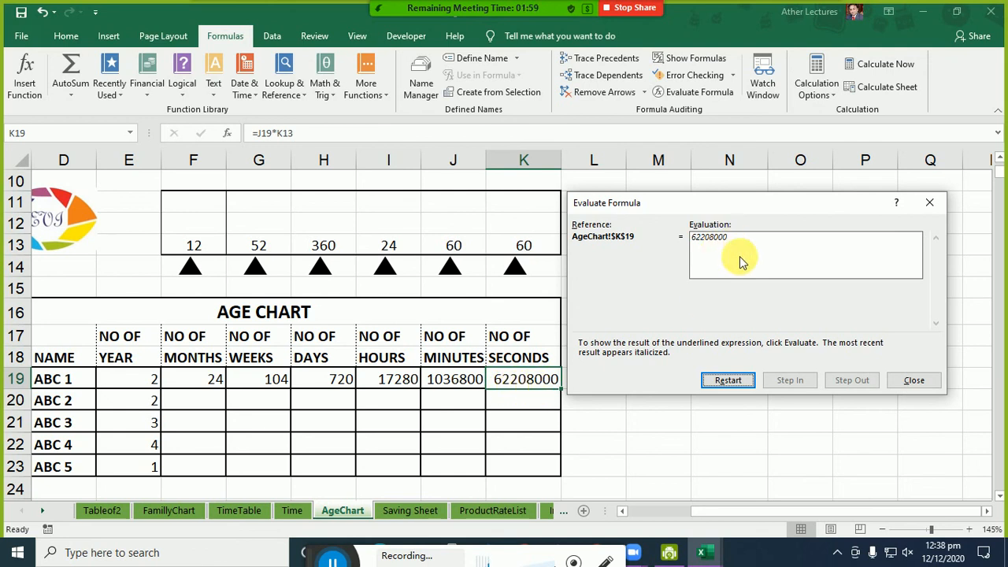
click(744, 376)
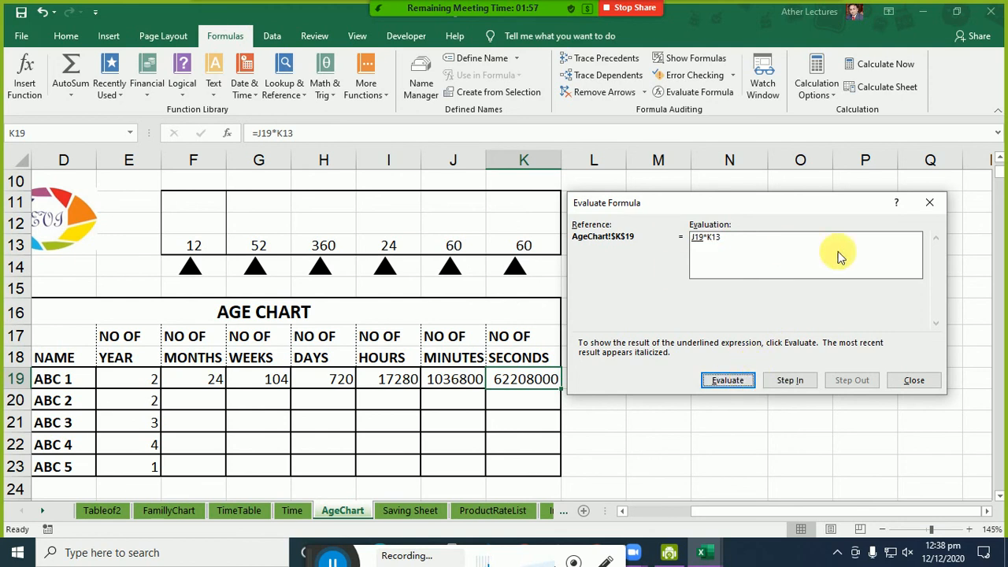
click(901, 383)
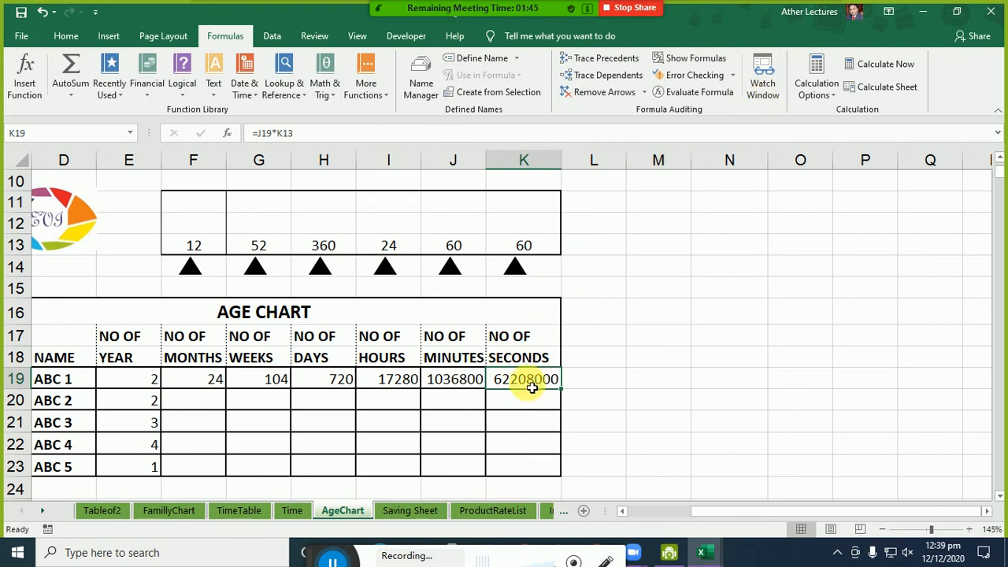
Step: Switch the calculation mode to Manual and set the days multiplier in H13 to 365
click(823, 98)
click(832, 132)
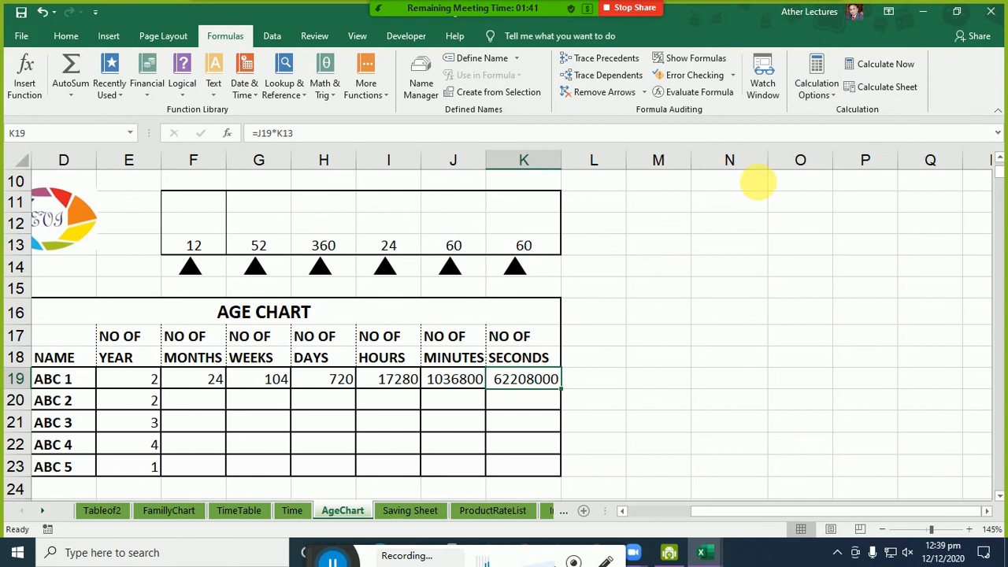
click(345, 245)
key(F2)
key(BackSpace)
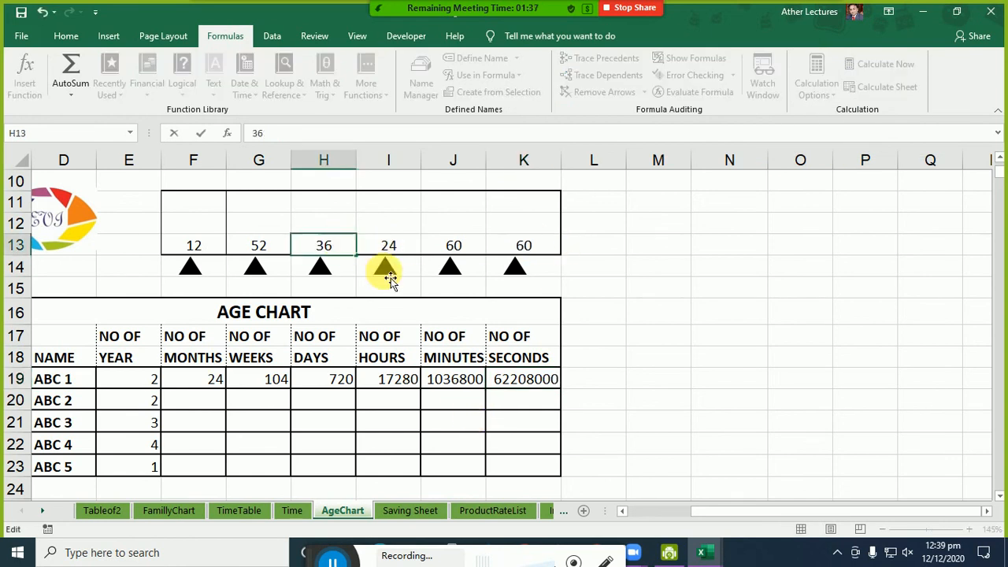
text(5)
key(Return)
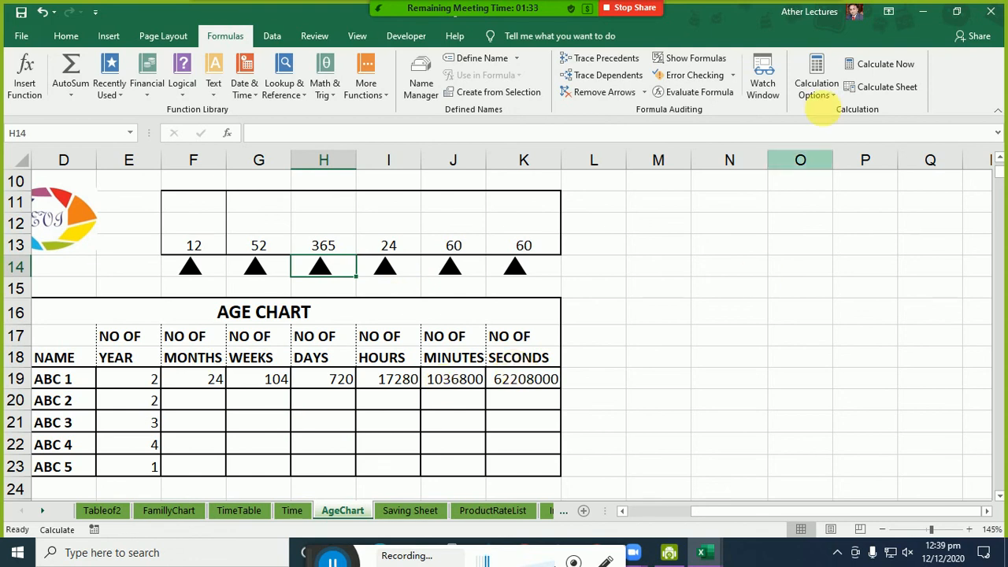
Step: Switch the calculation mode back to Automatic so the age chart recalculates
click(823, 83)
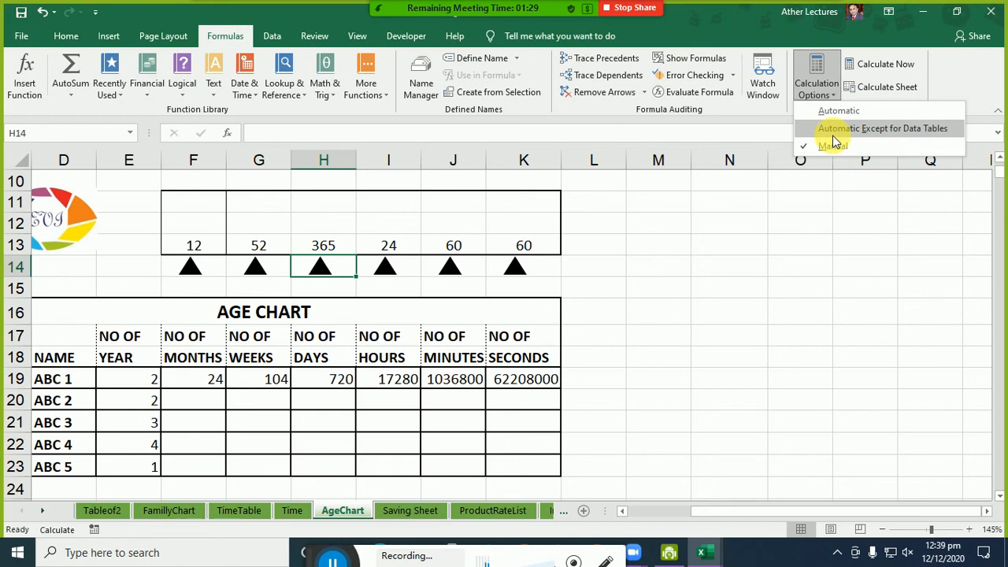
click(832, 116)
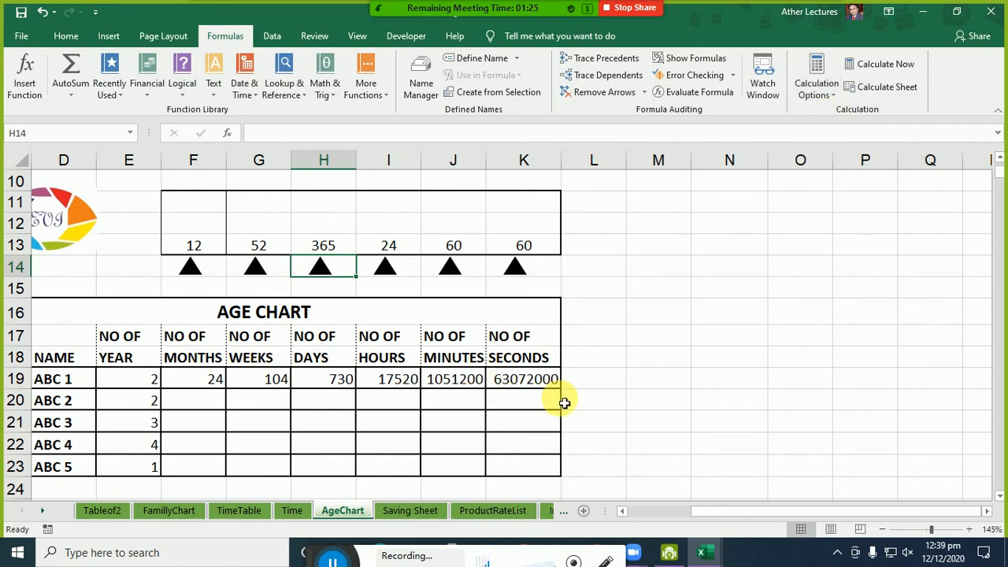
click(814, 93)
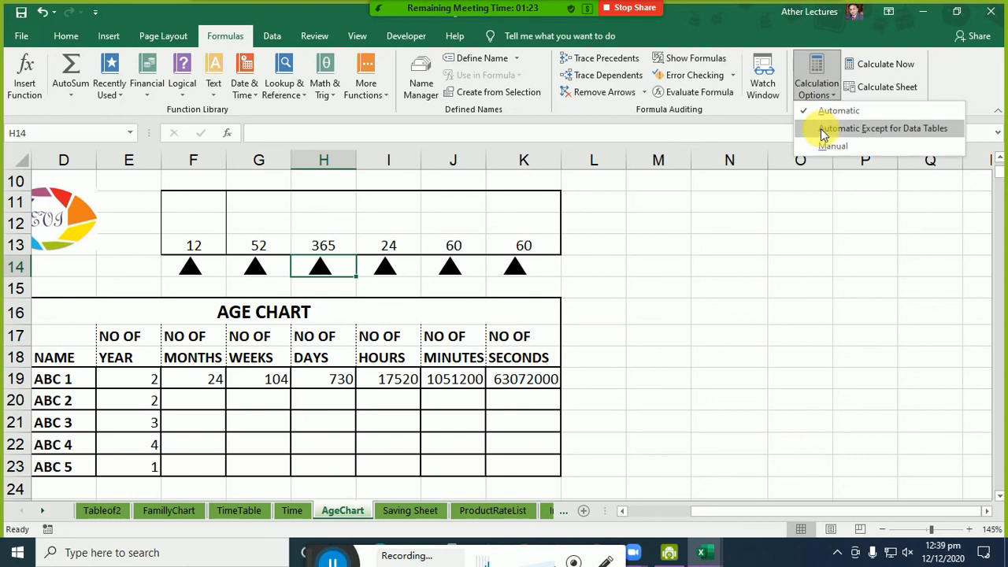
key(Escape)
Step: In Manual calculation mode, set the days multiplier in H13 to 360, and run Calculate Sheet and Calculate Now
double_click(326, 247)
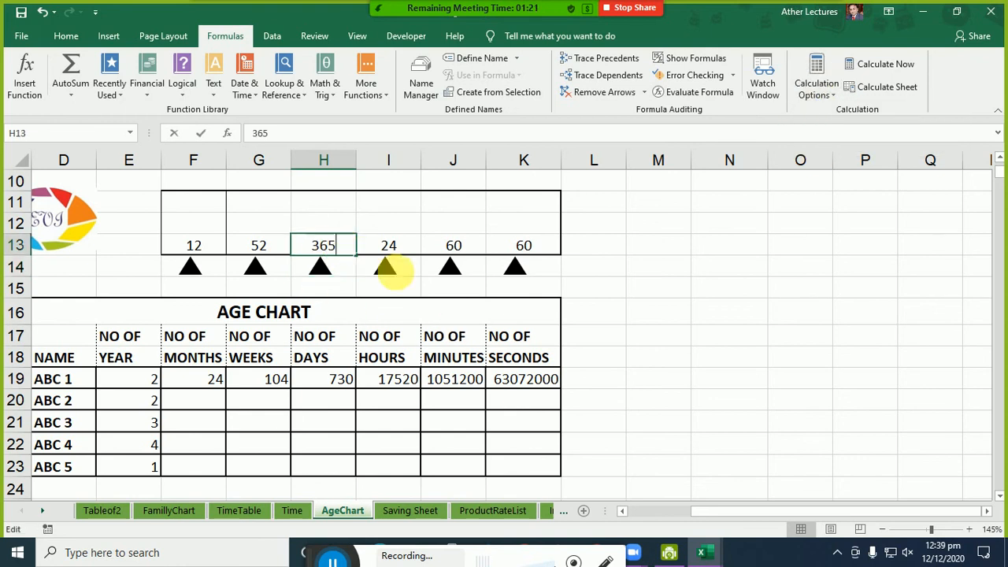
key(BackSpace)
text(0)
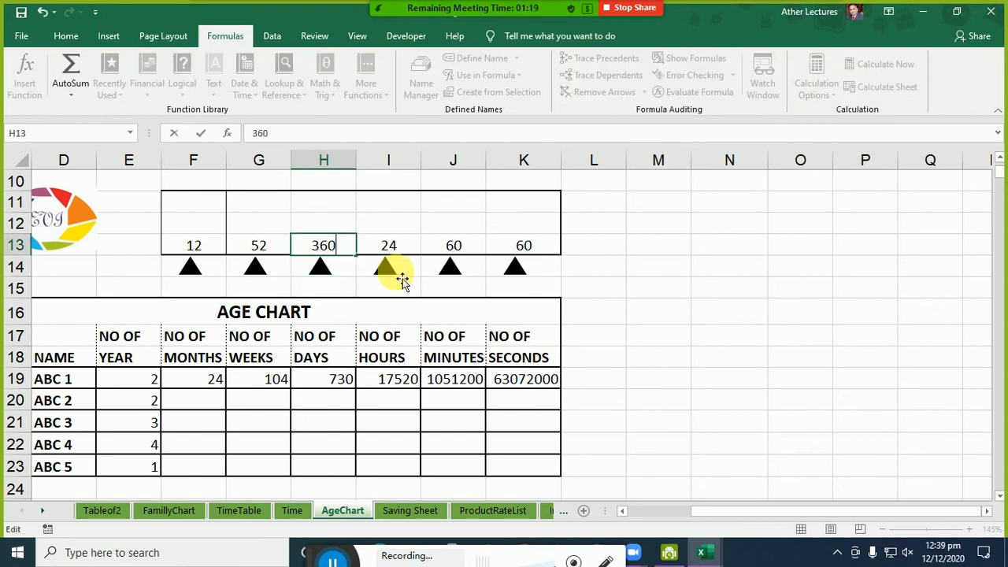
key(Return)
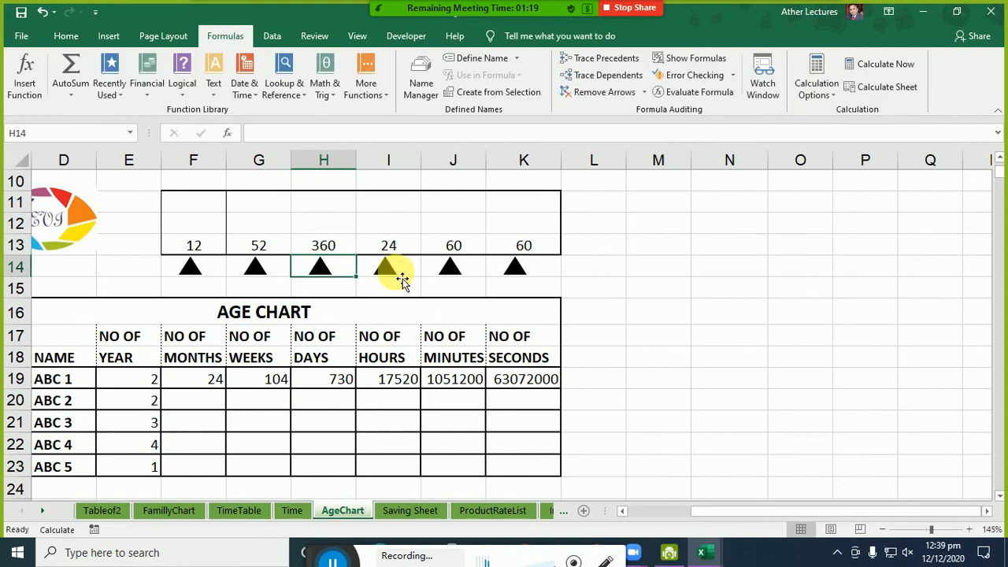
click(887, 88)
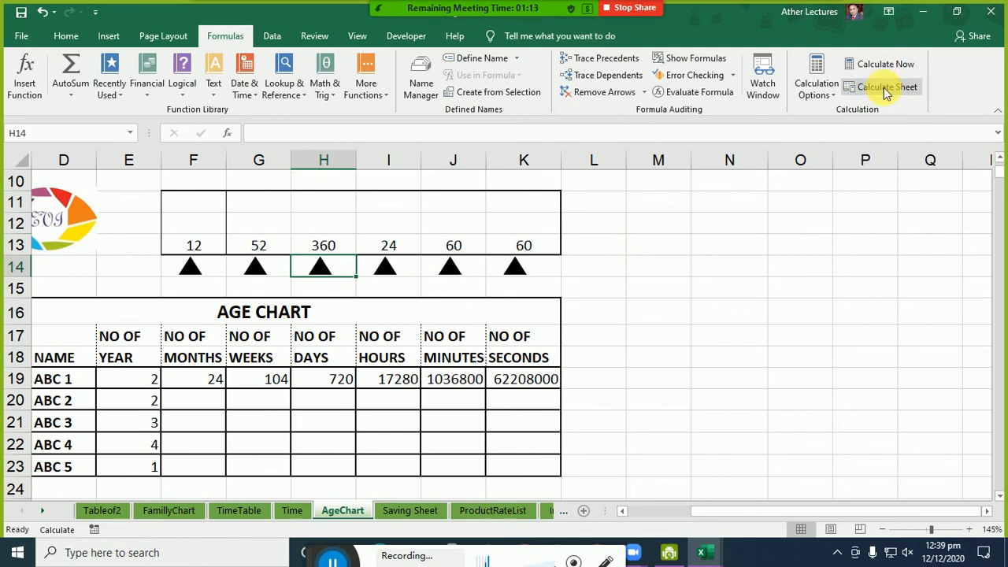
click(887, 64)
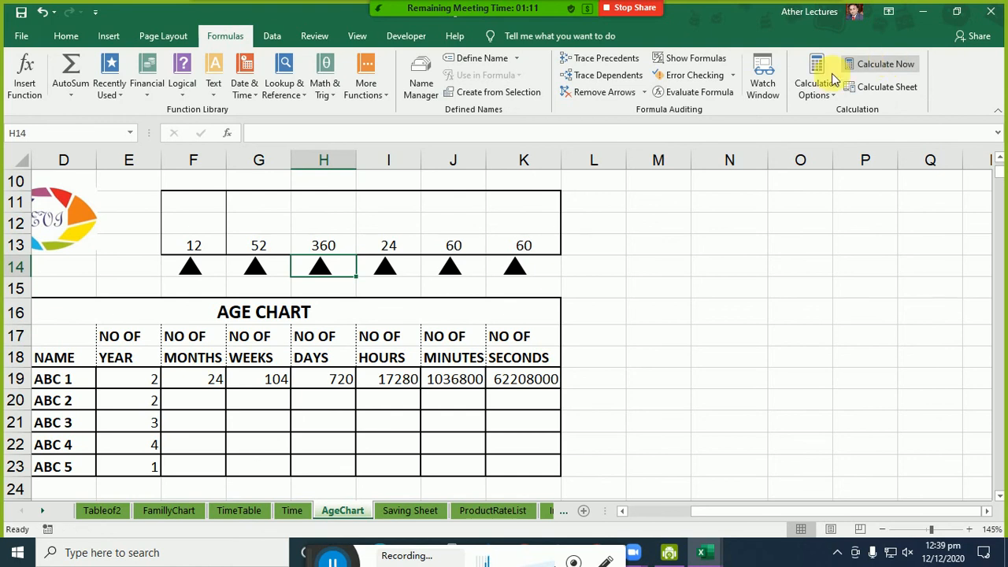
Step: Switch the calculation mode back to Automatic and review the available calculation options without changing them
click(814, 91)
click(816, 108)
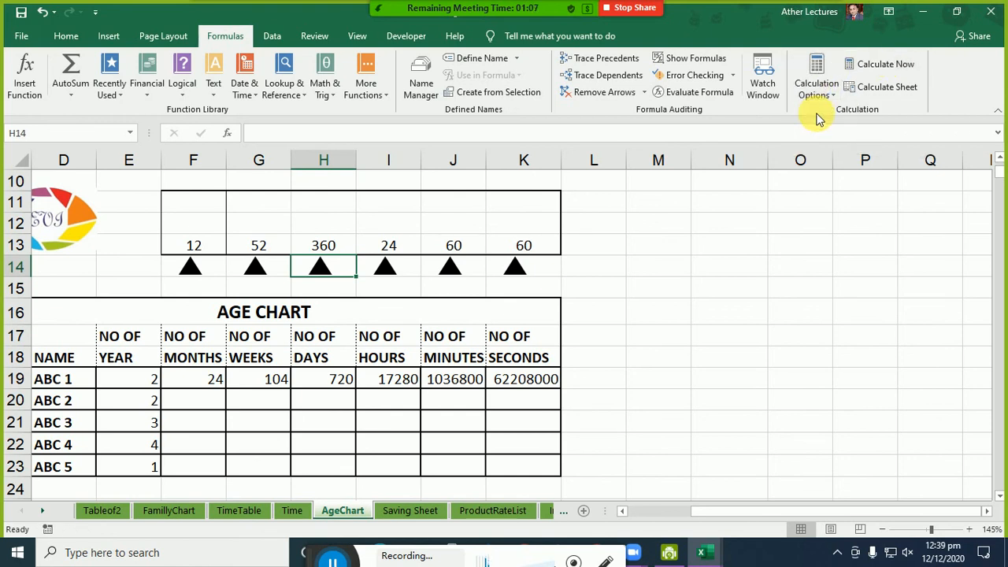
click(814, 89)
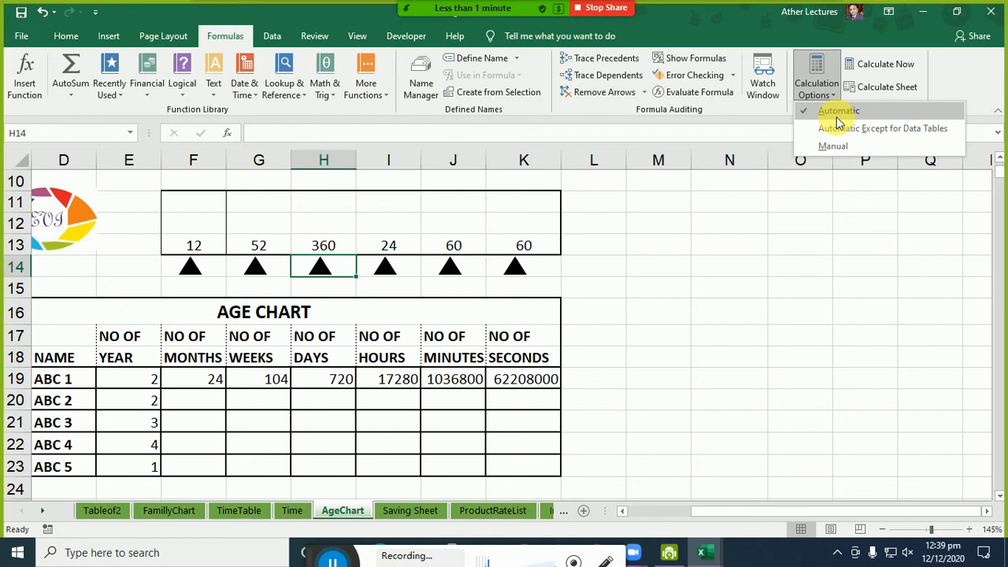
click(695, 292)
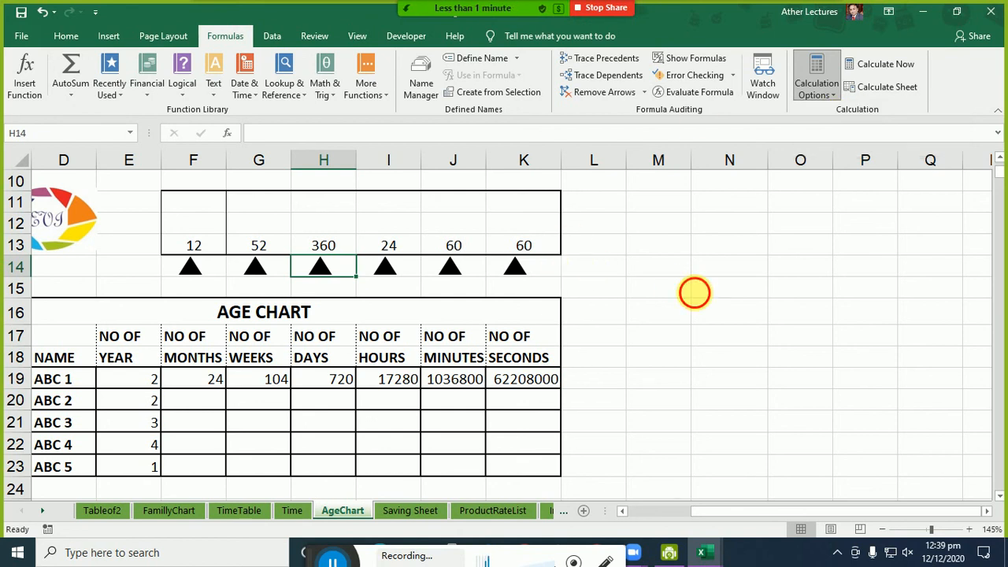